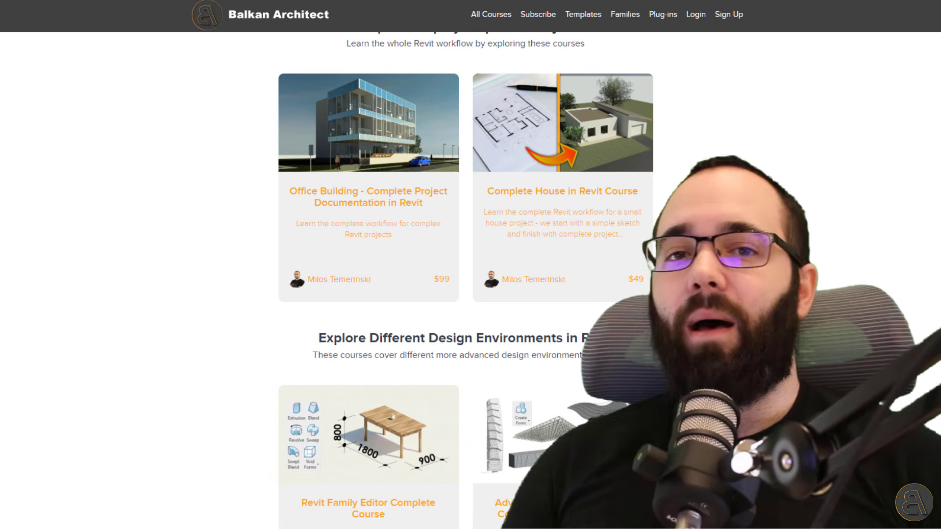
Browse the Revit course and template listings on the Balkan Architect website
scroll(465, 294, "down", 5)
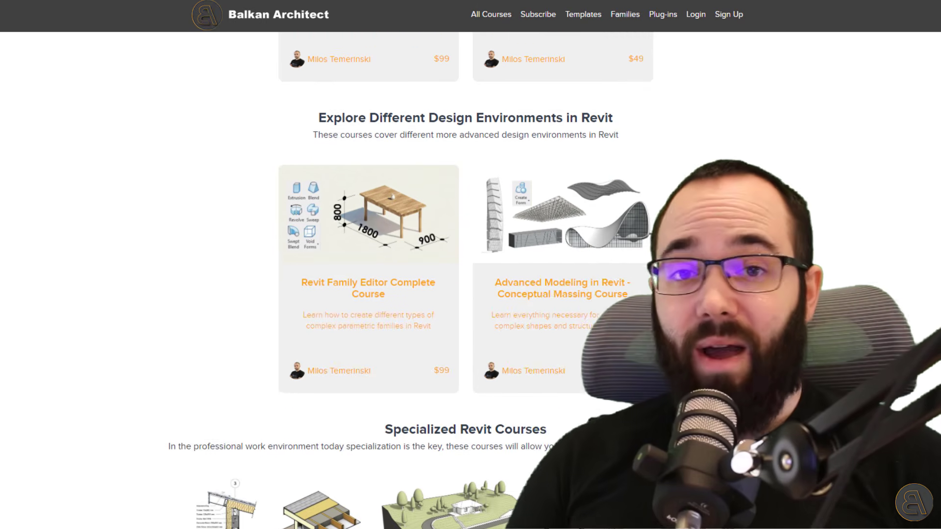
scroll(465, 294, "down", 1)
scroll(466, 294, "down", 4)
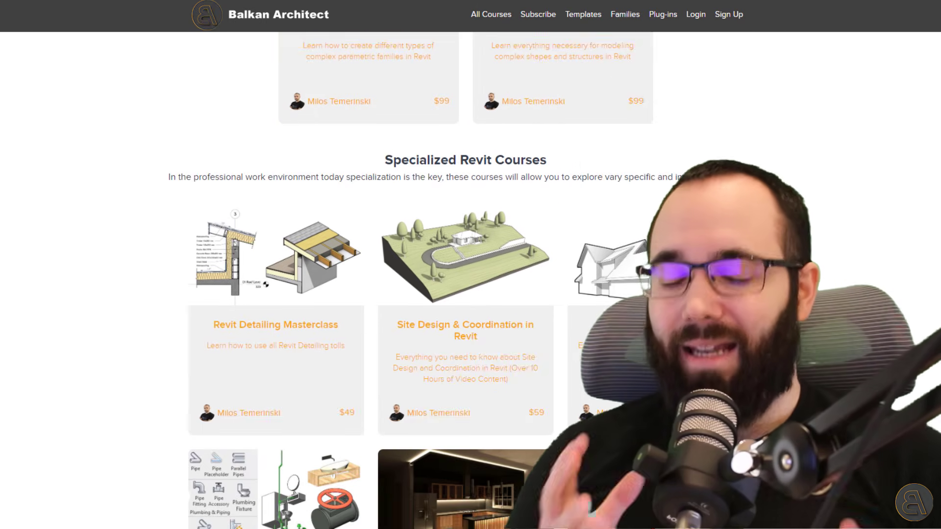
scroll(465, 294, "down", 3)
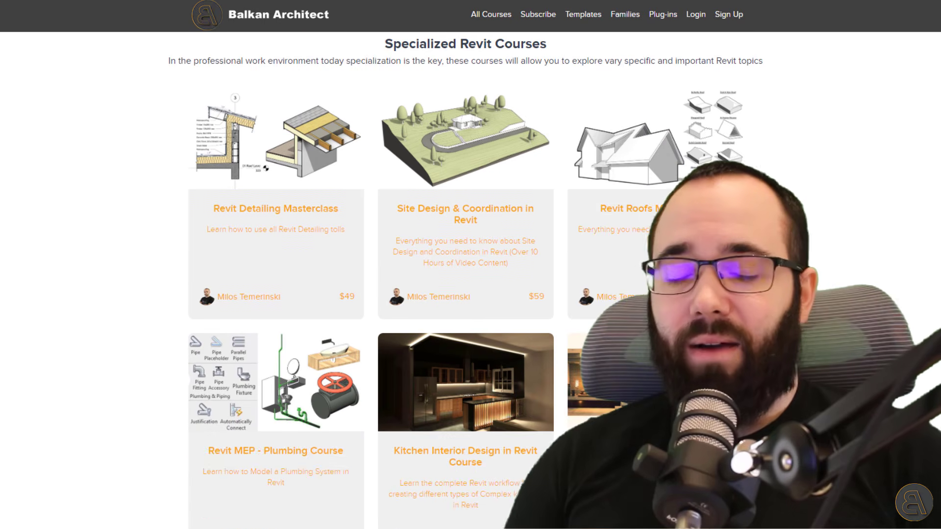
scroll(465, 294, "down", 3)
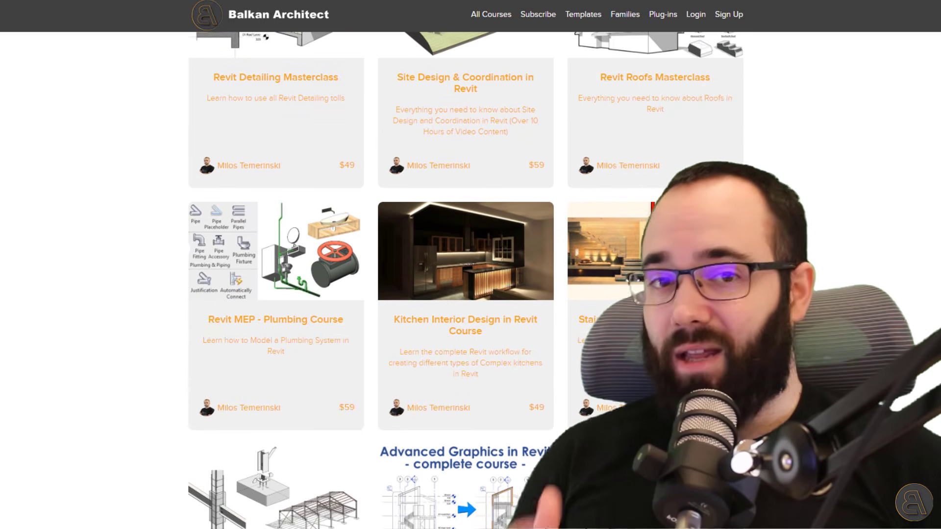
scroll(465, 294, "down", 1)
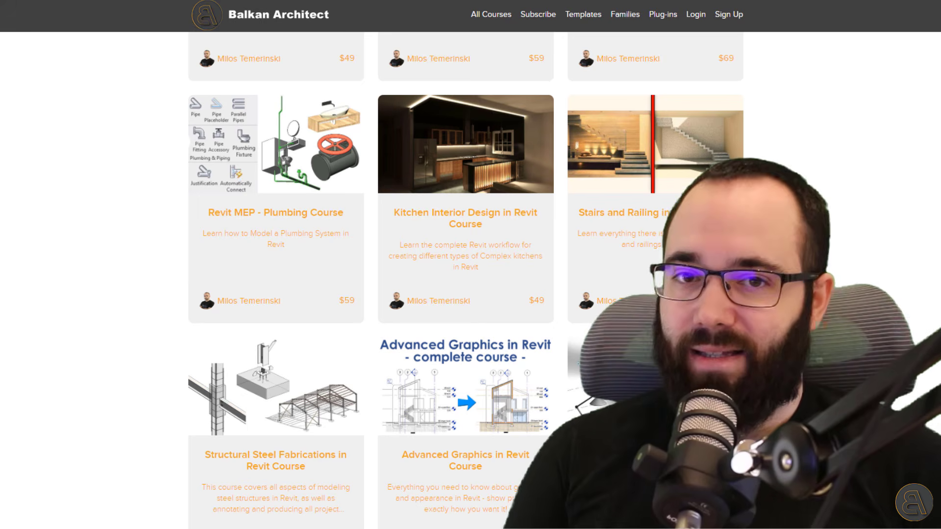
scroll(465, 294, "down", 1)
scroll(465, 294, "down", 4)
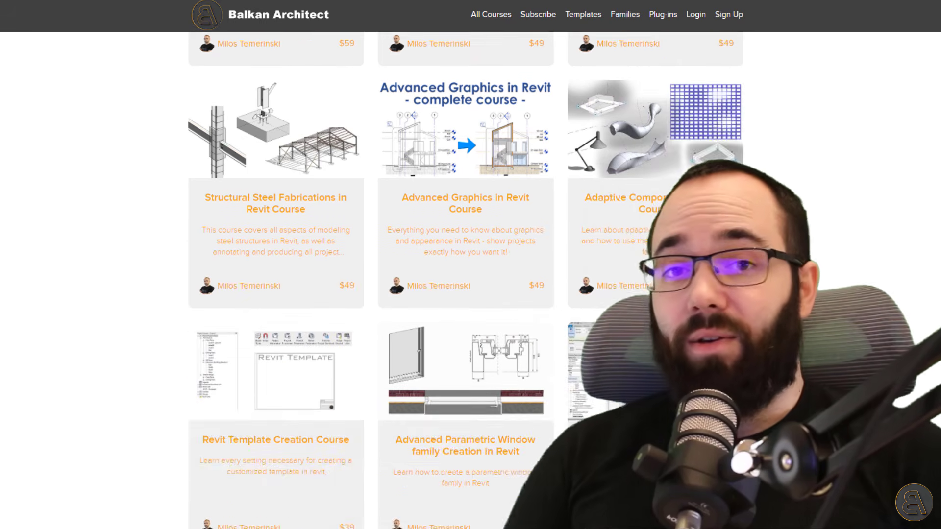
scroll(465, 294, "up", 3)
scroll(787, 69, "down", 6)
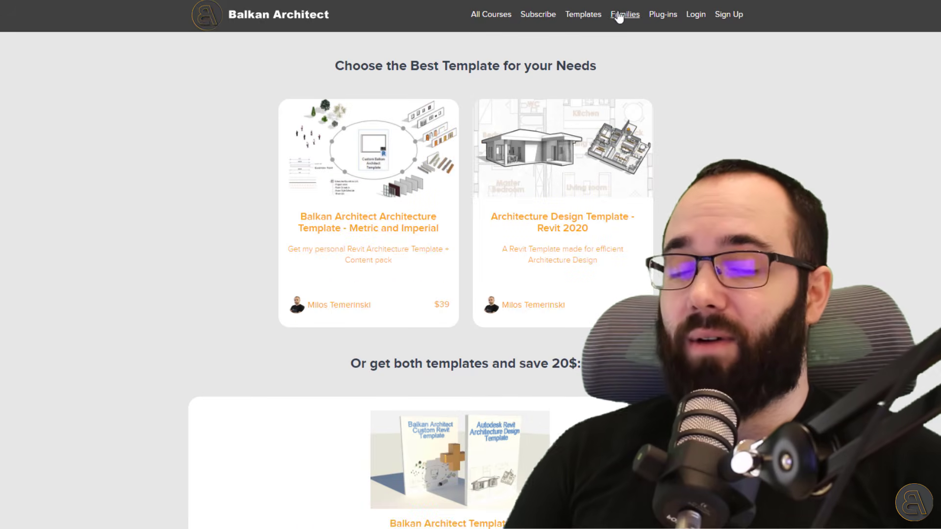
Open the website's Families page and look through the family packs on offer
left_click(619, 16)
scroll(465, 294, "down", 5)
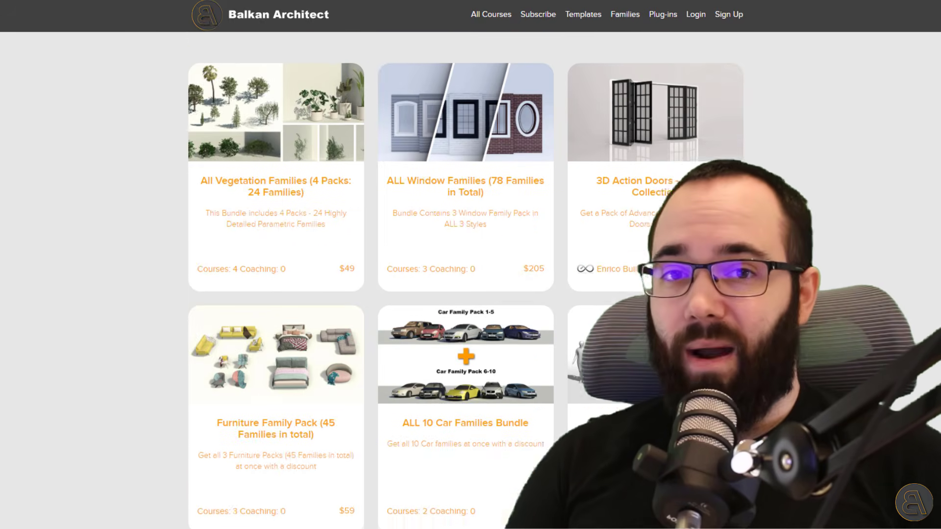
scroll(465, 279, "down", 7)
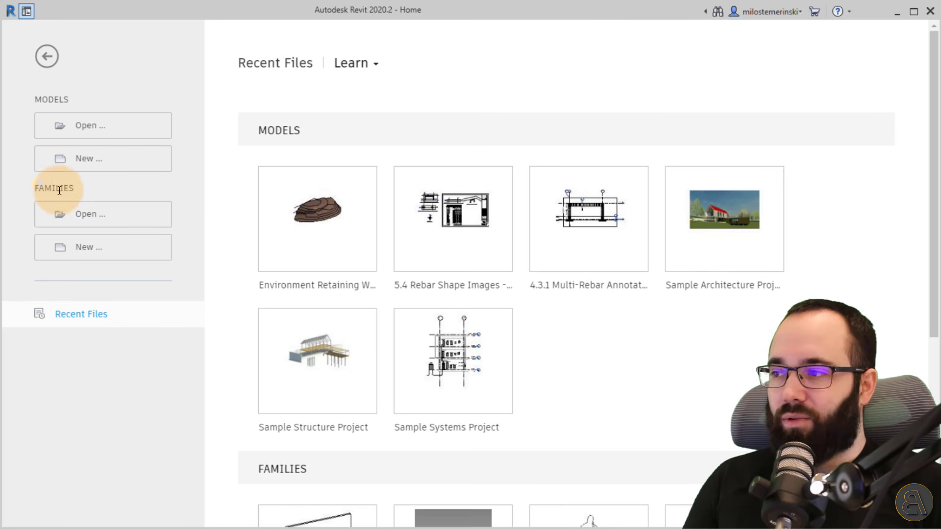
Create a new family from the Metric Window template, previewing the with Trim and Curtain Wall variants before choosing it
left_click(88, 247)
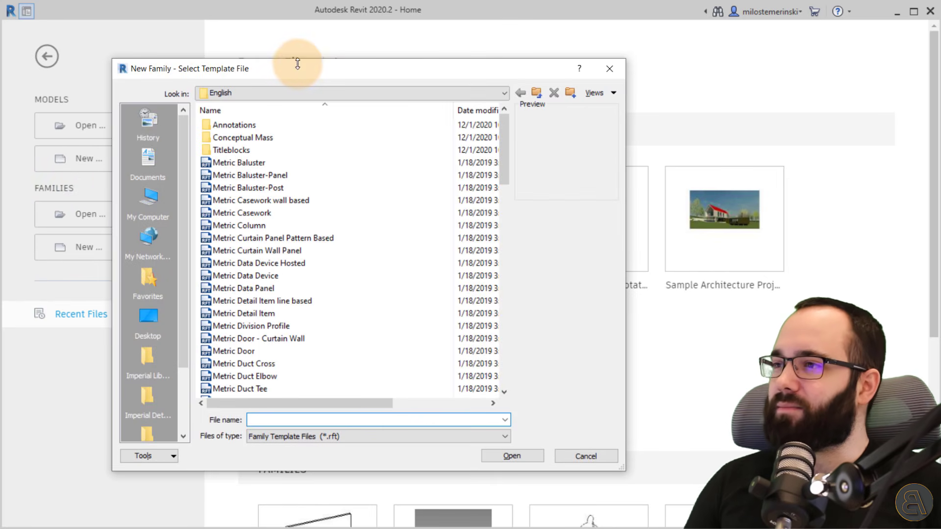
left_click_drag(297, 64, 314, 64)
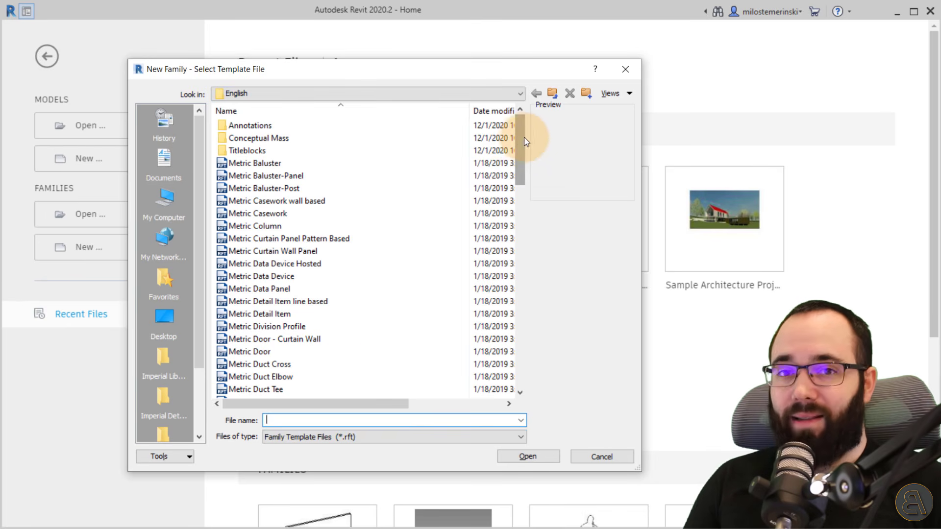
left_click_drag(521, 147, 517, 379)
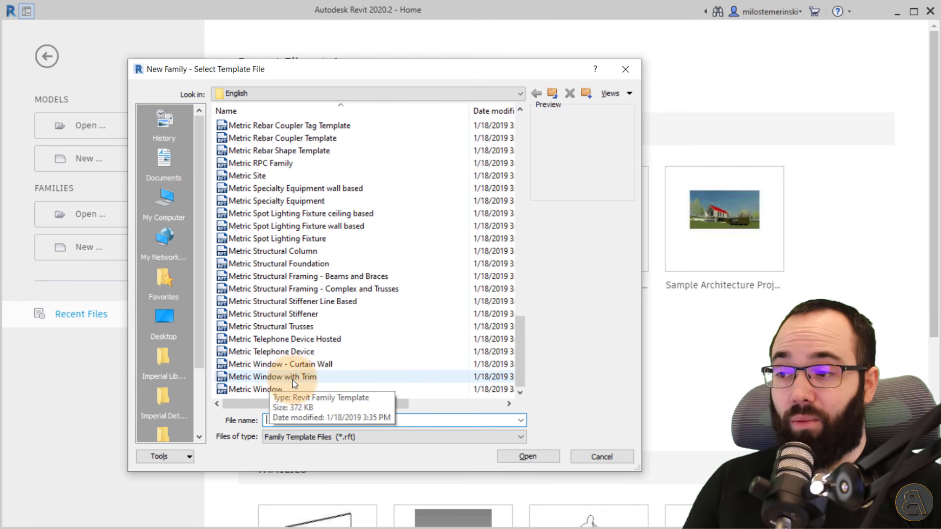
left_click(257, 391)
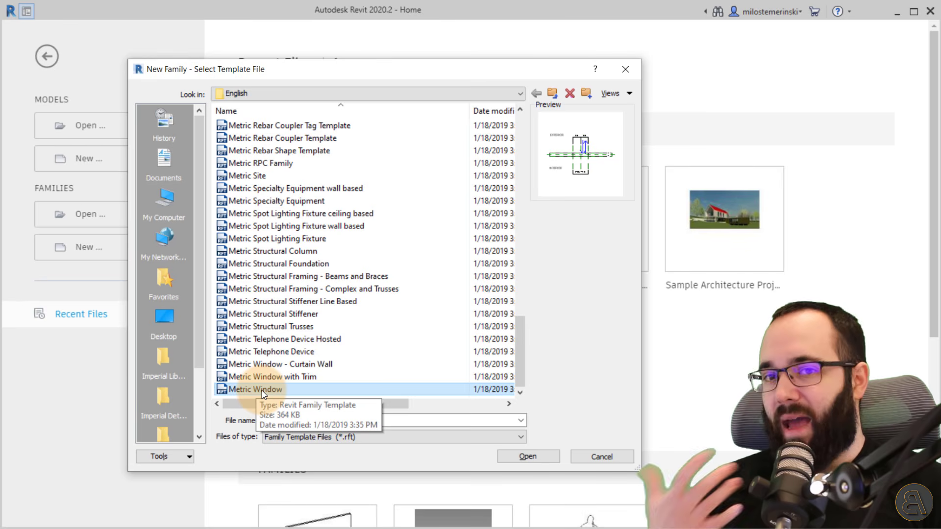
left_click(260, 378)
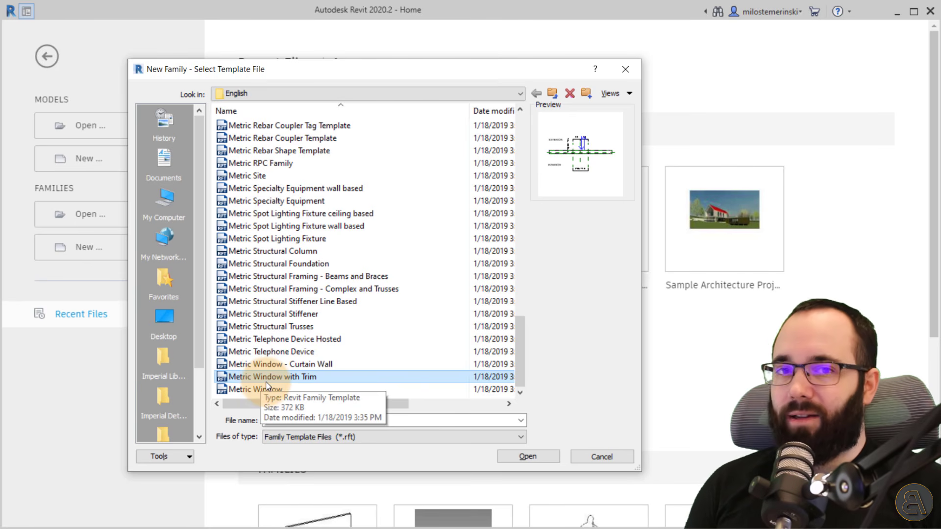
left_click(265, 381)
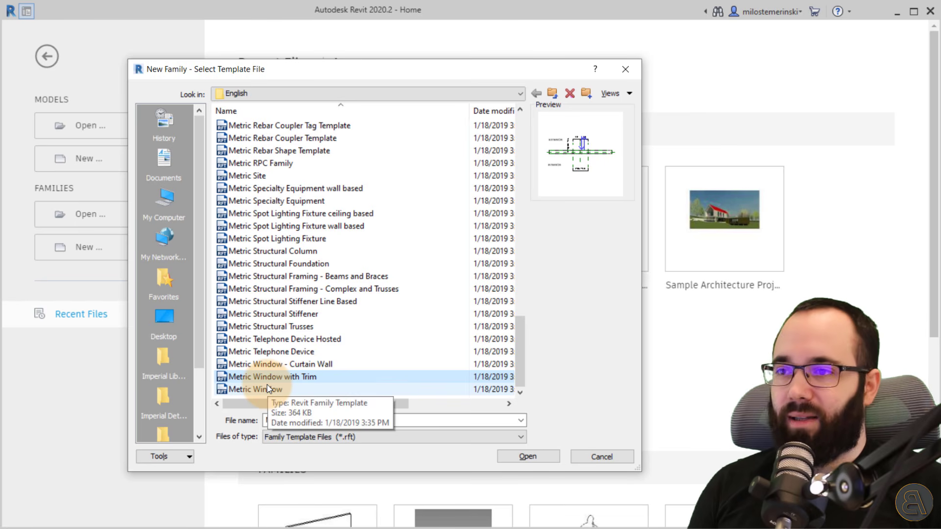
left_click(249, 391)
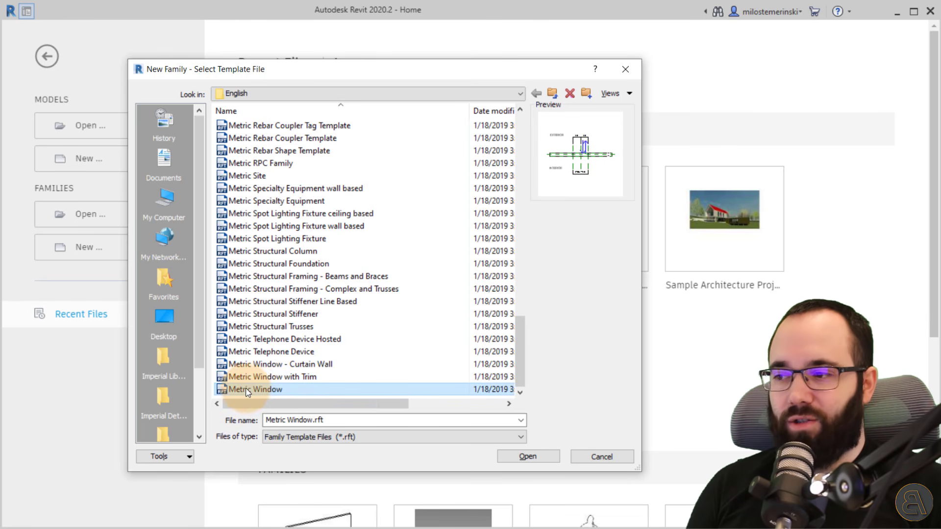
left_click(245, 365)
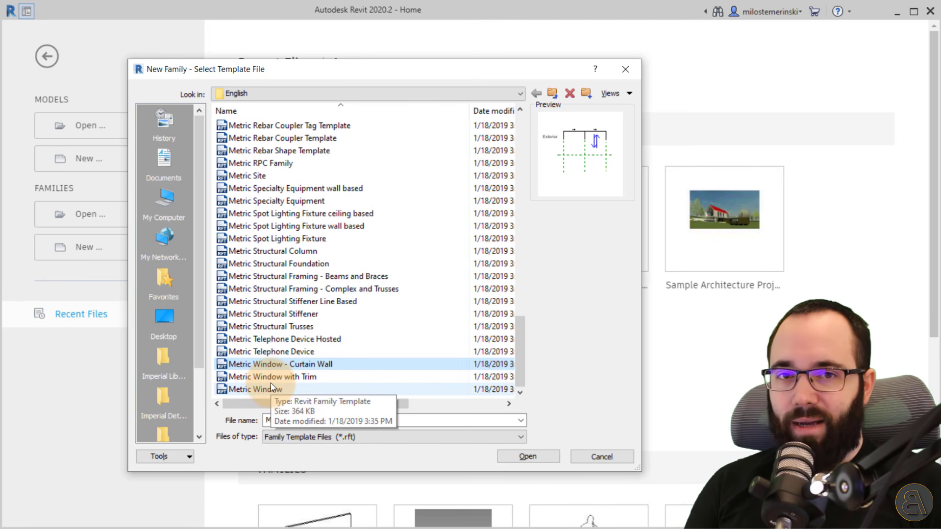
left_click(237, 390)
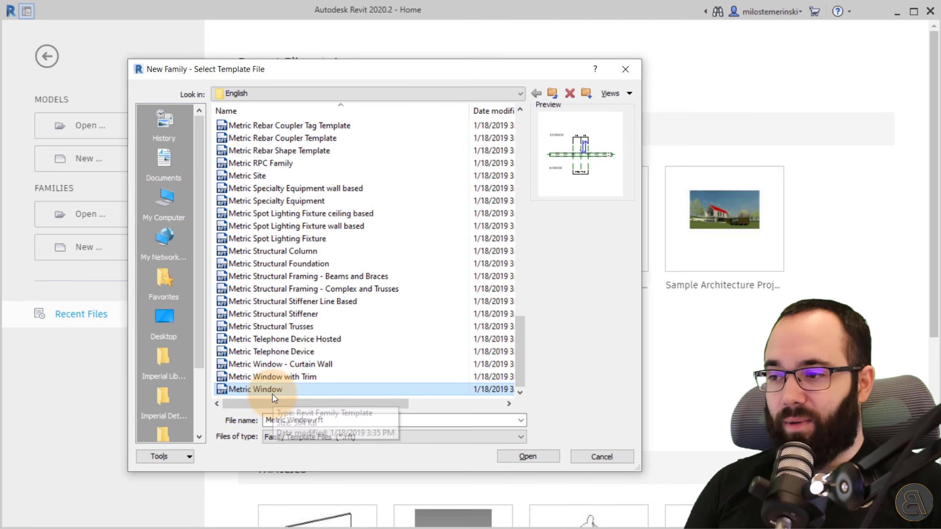
left_click(509, 460)
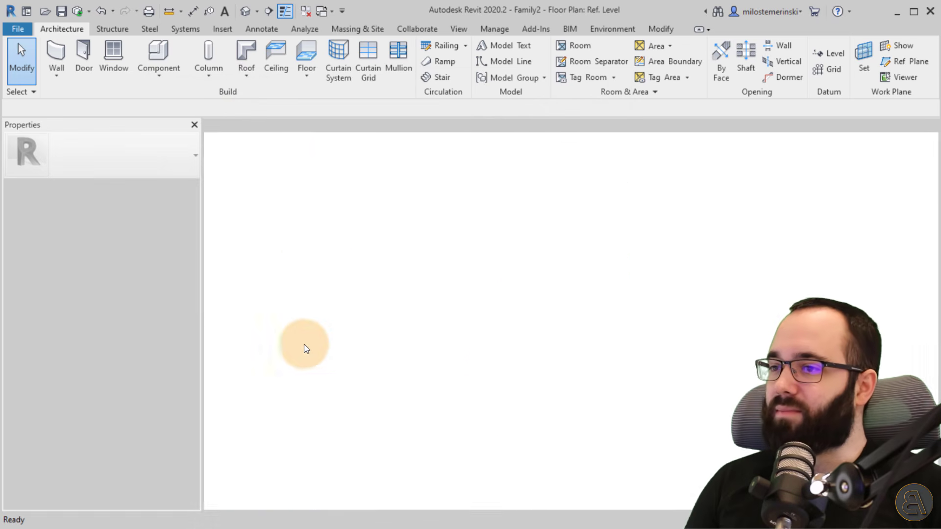
Examine the window template's wall opening, reference planes and dimensions in the Ref. Level plan, Interior elevation and 3D view
middle_click_drag(442, 284, 377, 278)
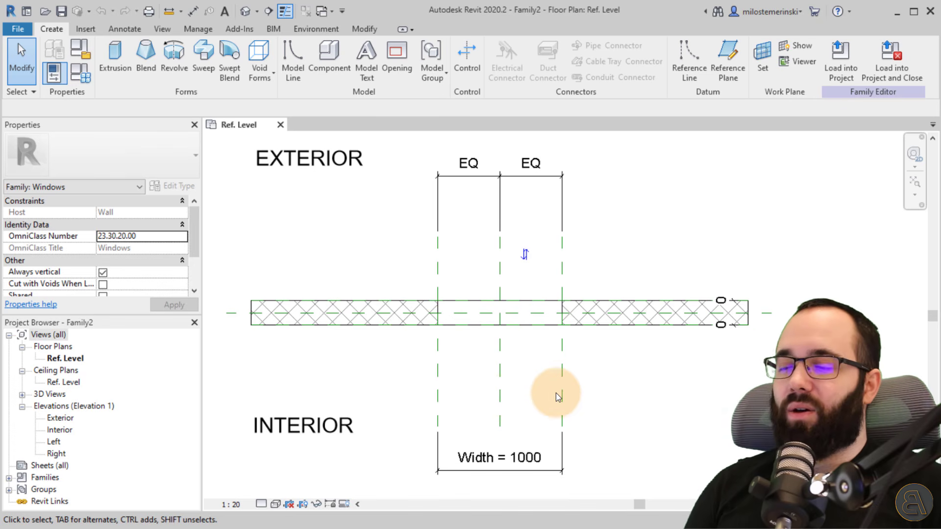
double_click(57, 430)
middle_click_drag(631, 386, 545, 399)
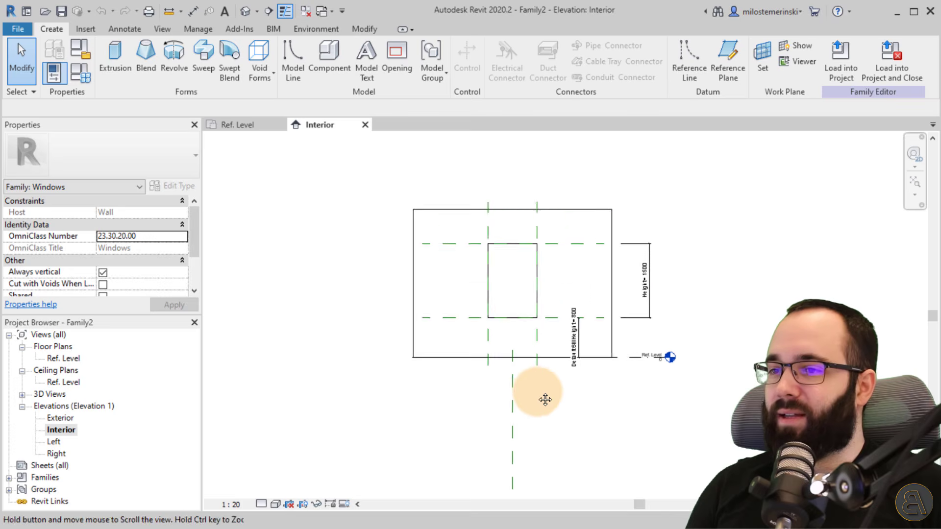
scroll(510, 330, "up", 4)
middle_click_drag(568, 316, 528, 329)
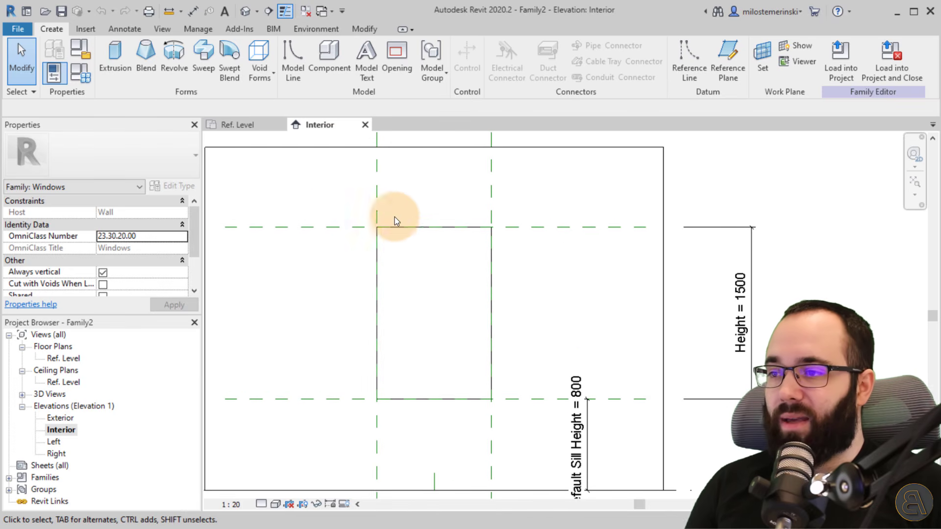
left_click(245, 11)
mouse_move(544, 291)
middle_mouse_down("shift")
mouse_move(668, 309)
mouse_move(686, 255)
mouse_move(529, 295)
middle_mouse_up("shift")
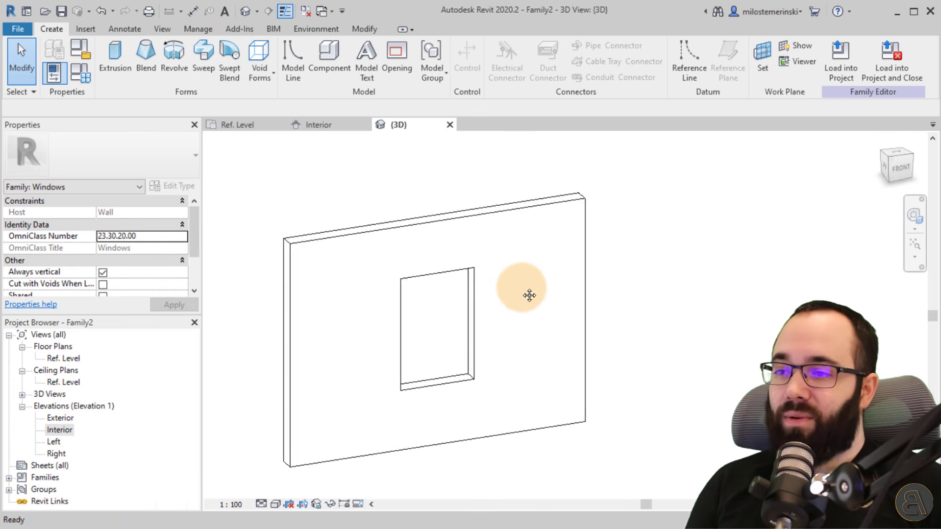
scroll(438, 316, "up", 4)
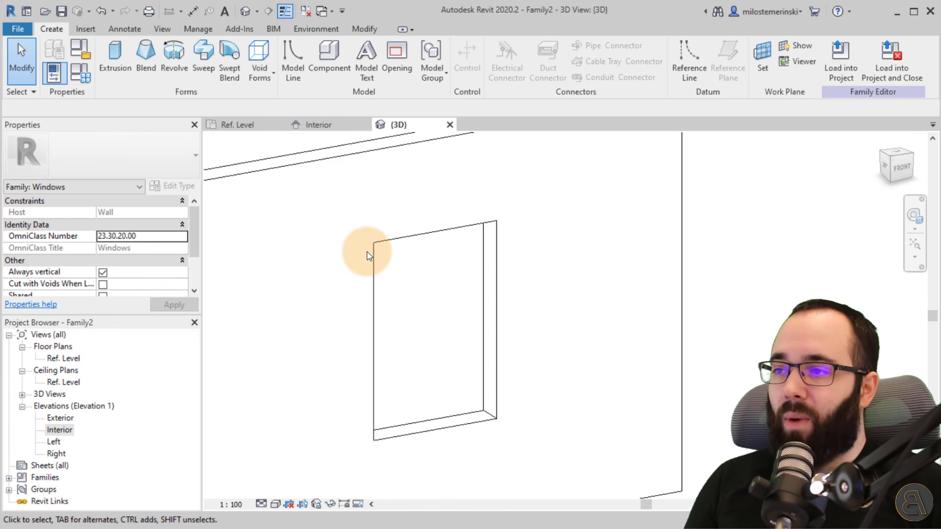
left_click(230, 125)
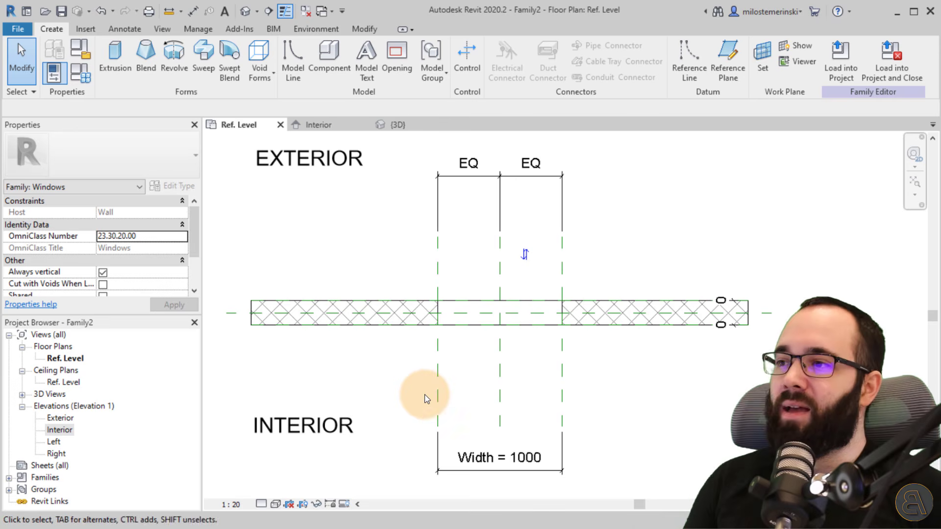
In the Interior elevation, draw vertical reference planes just outside both sides of the window opening, the right one about 80 mm away
left_click(337, 129)
middle_click_drag(459, 258, 401, 271)
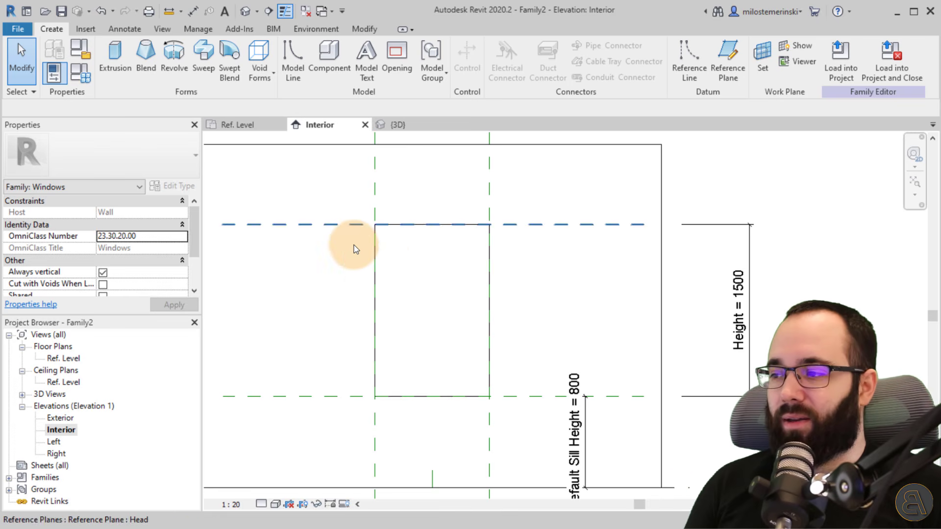
middle_click_drag(409, 309, 406, 302)
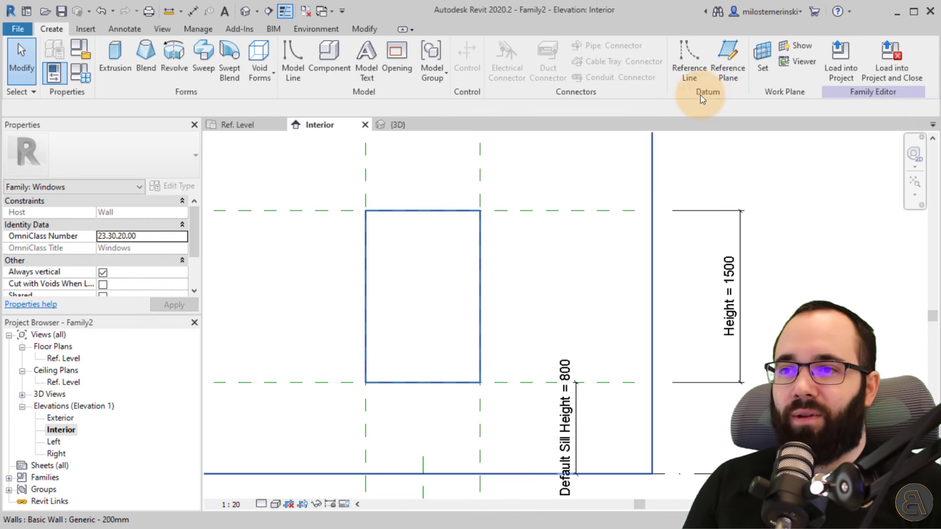
left_click(730, 76)
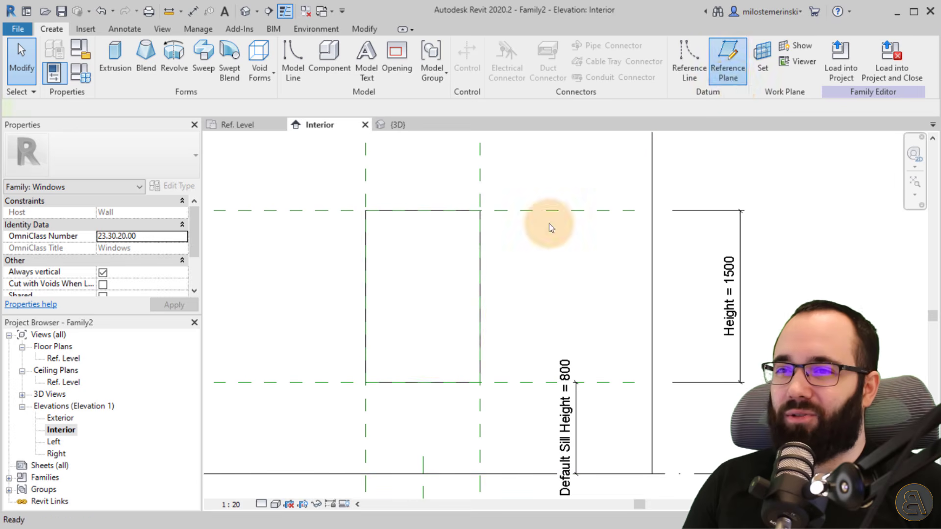
left_click(358, 177)
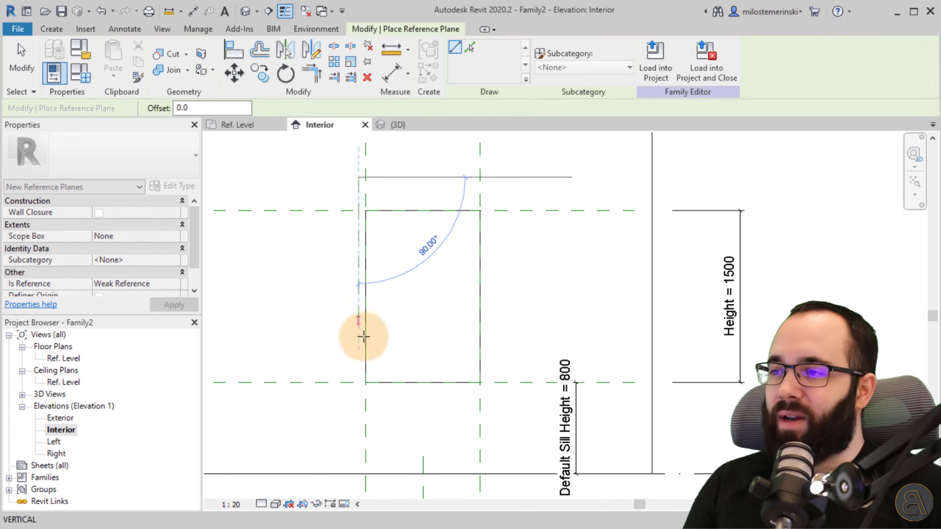
left_click(358, 416)
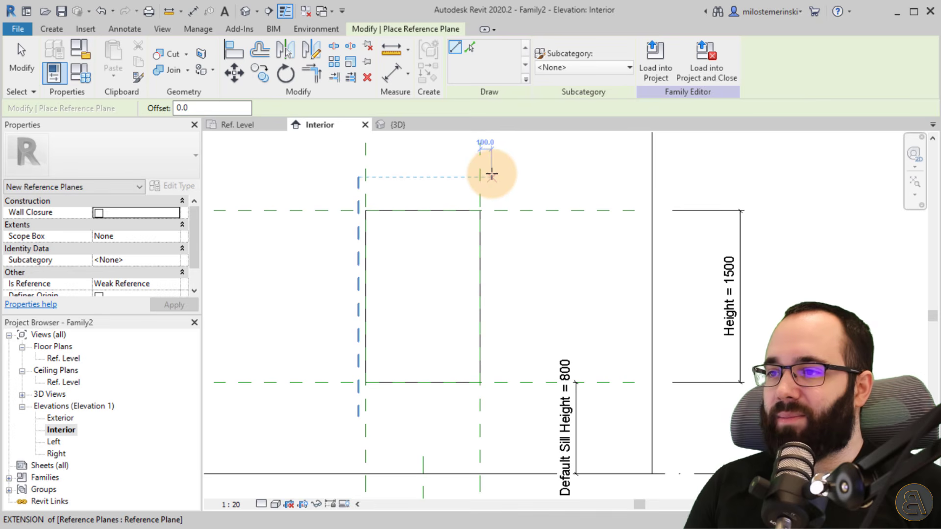
left_click(489, 174)
left_click(489, 416)
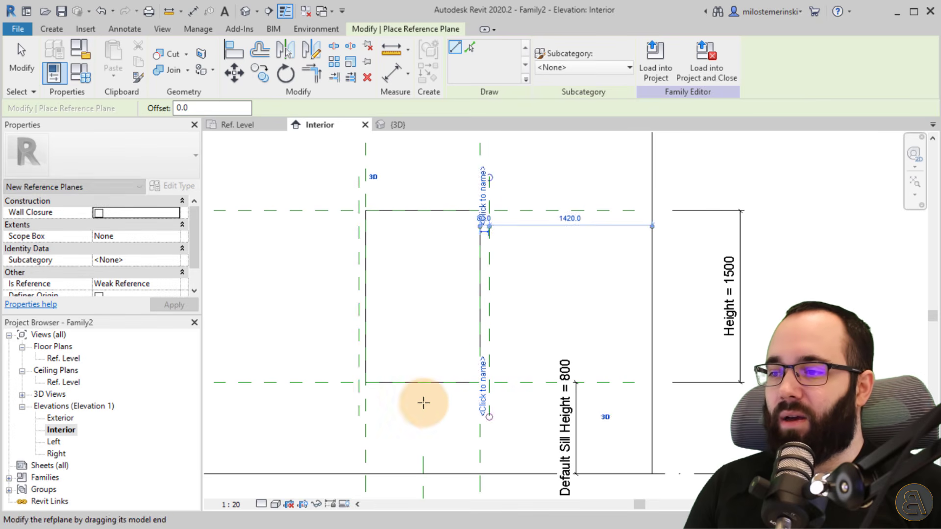
Draw two horizontal reference planes, one just below and one just above the window opening, in the Interior elevation
left_click(316, 395)
left_click(522, 394)
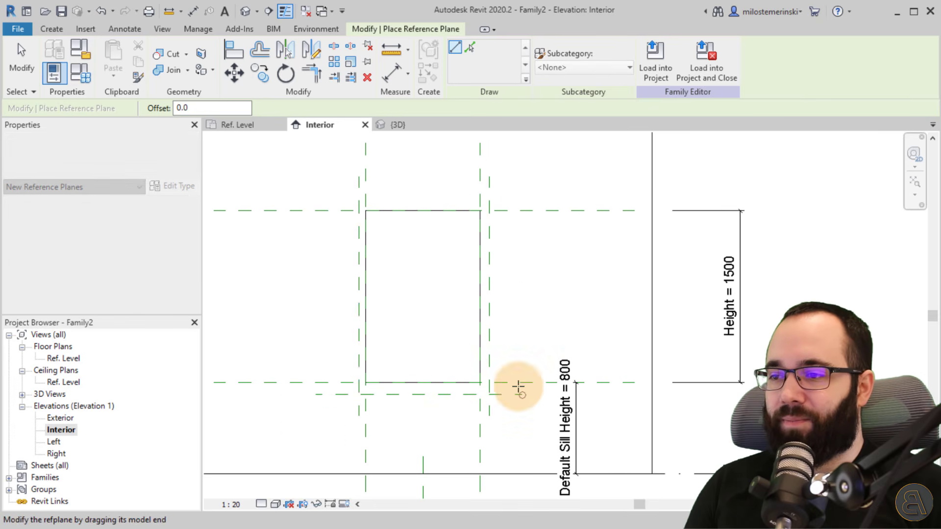
left_click(318, 200)
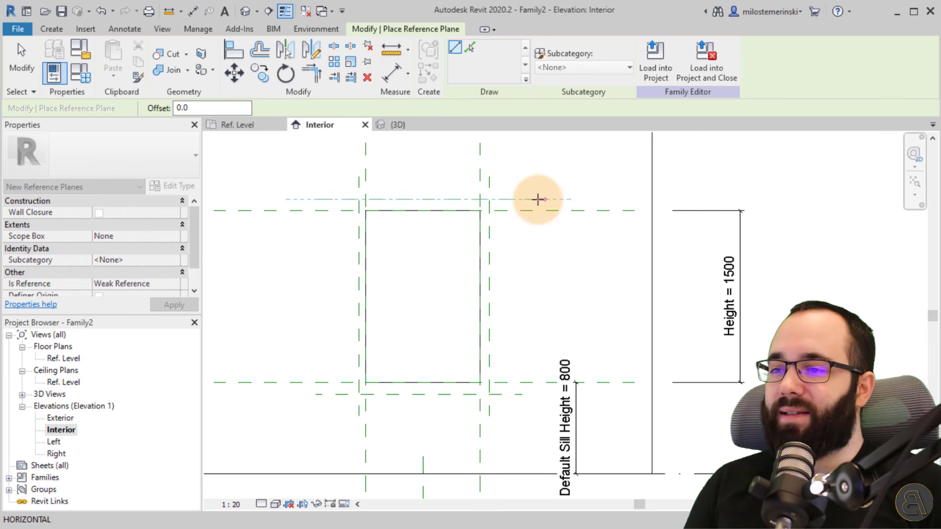
left_click(523, 199)
key("Escape")
key("Escape")
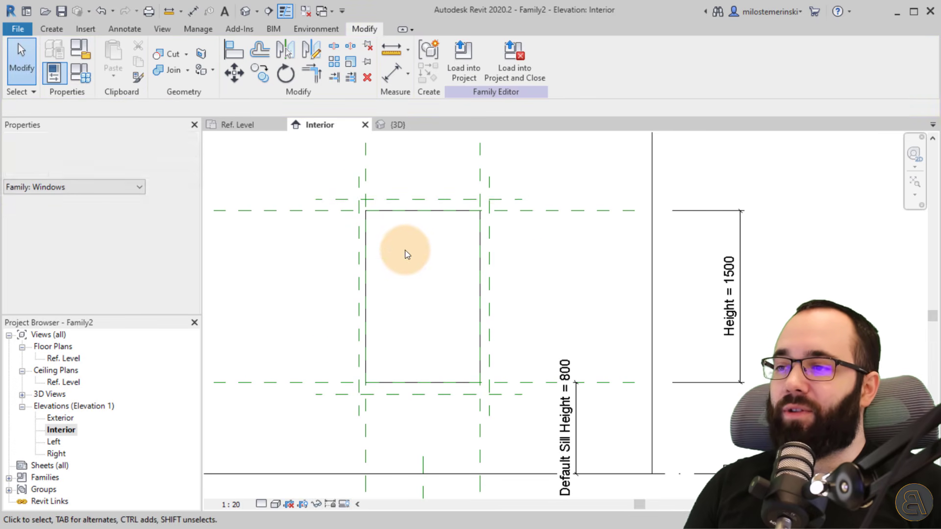
middle_click_drag(375, 224, 411, 223)
scroll(411, 224, "up", 2)
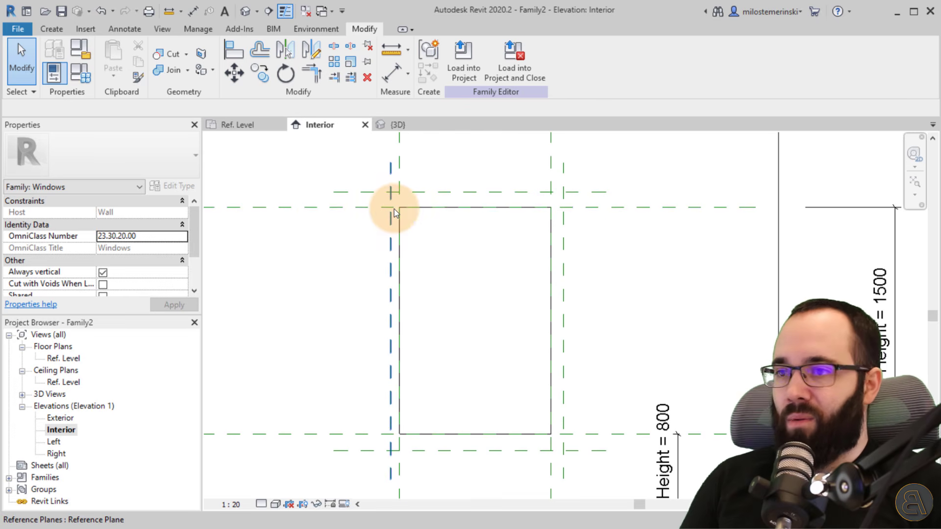
Add an aligned dimension between the opening's left reference plane and the new vertical reference plane just outside it, above the opening
scroll(403, 184, "down", 1)
middle_click_drag(402, 185, 378, 225)
scroll(466, 260, "up", 1)
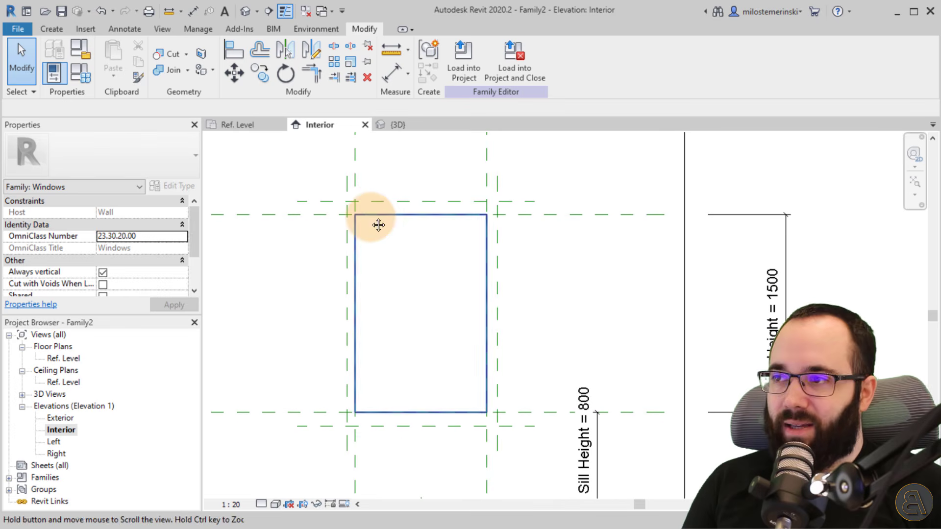
left_click(397, 78)
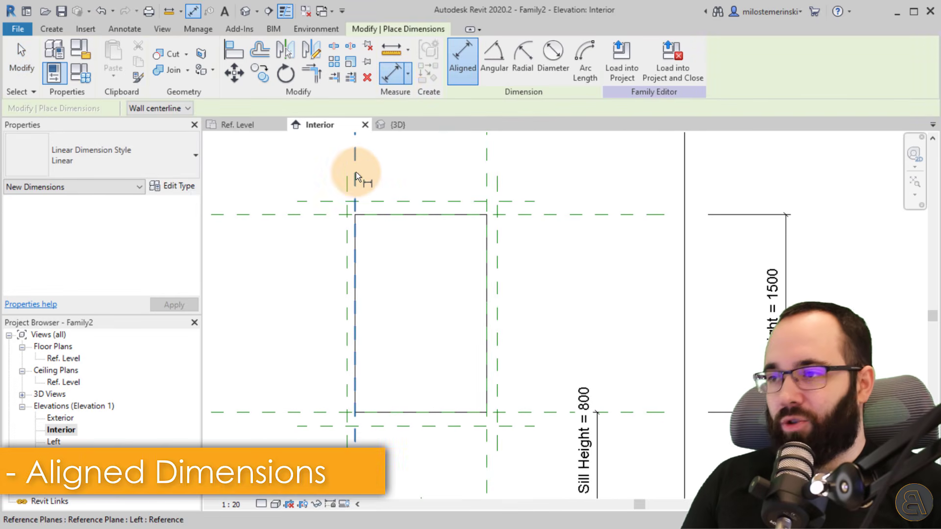
middle_click_drag(357, 181, 435, 231)
left_click(410, 214)
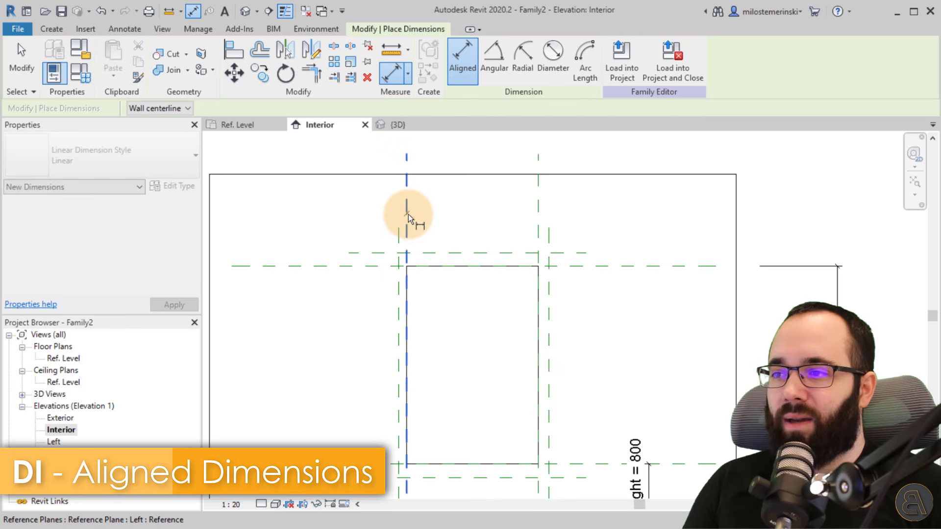
left_click(398, 240)
left_click(345, 208)
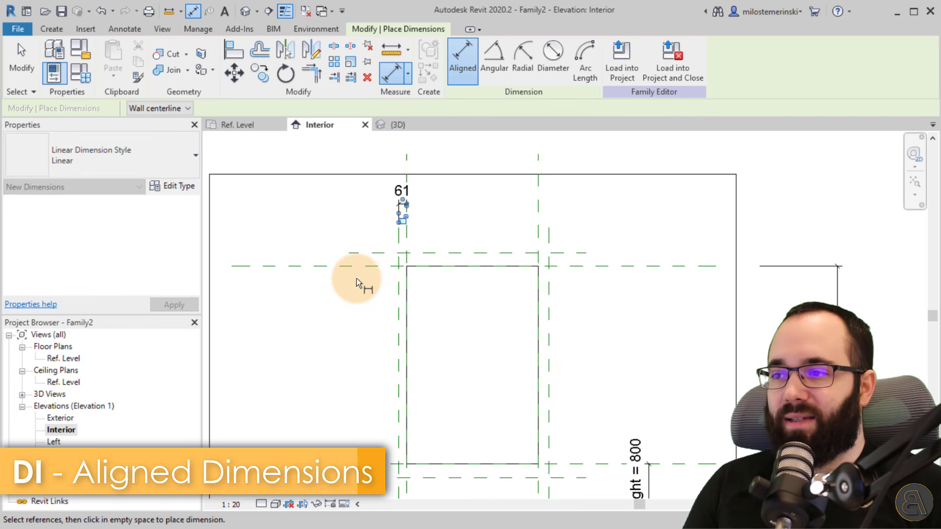
Dimension the gaps between the opening's head and sill planes and the new horizontal reference planes just outside them
left_click(357, 266)
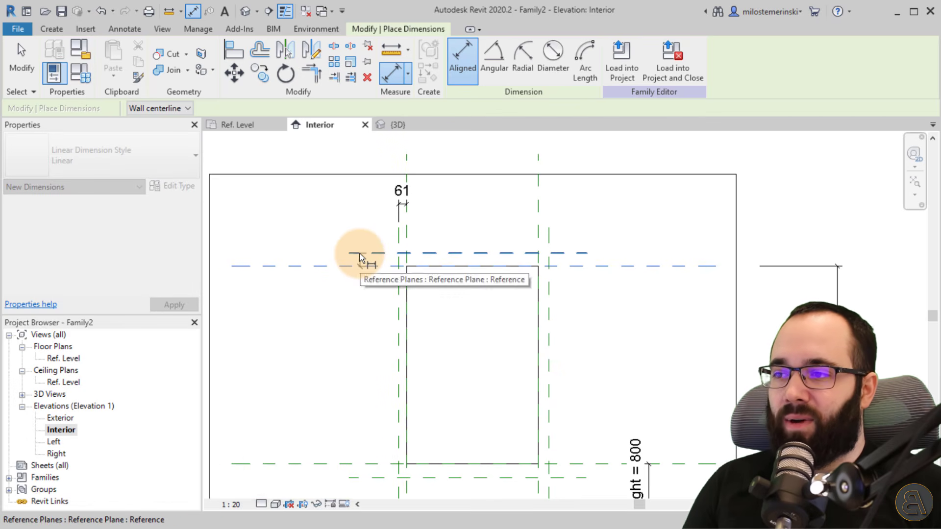
left_click(360, 254)
left_click(313, 219)
middle_click_drag(392, 408, 403, 290)
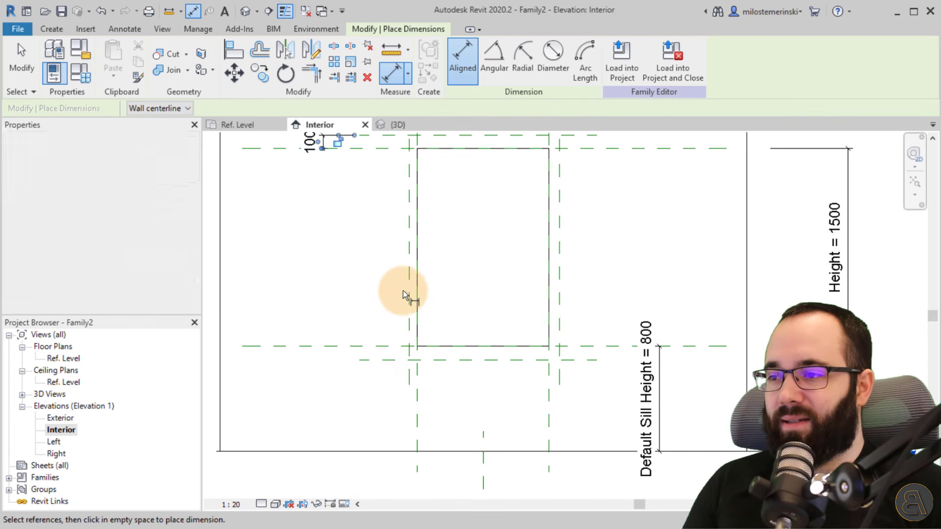
left_click(380, 346)
left_click(384, 360)
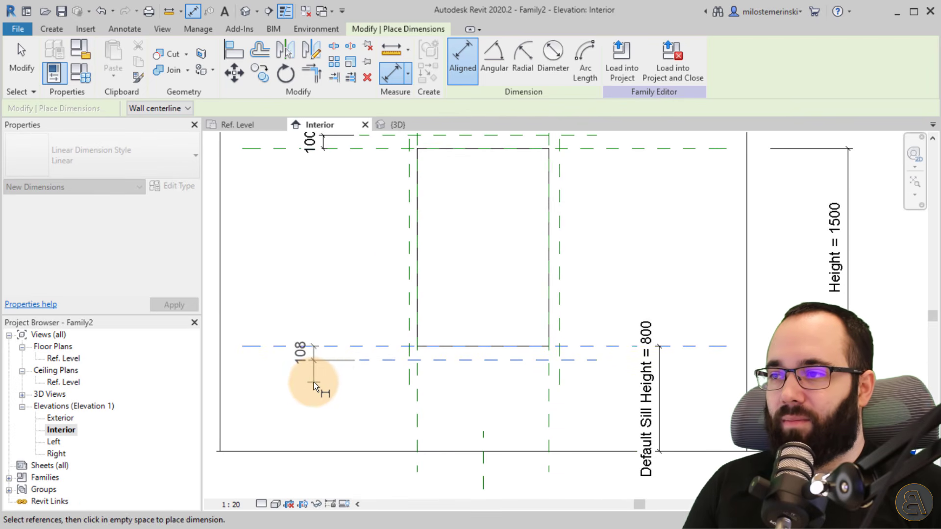
left_click(313, 381)
Add an aligned dimension between the opening's right reference plane and the new vertical plane outside it, and end dimensioning
scroll(380, 378, "down", 2)
middle_click_drag(369, 326, 353, 381)
scroll(448, 249, "up", 2)
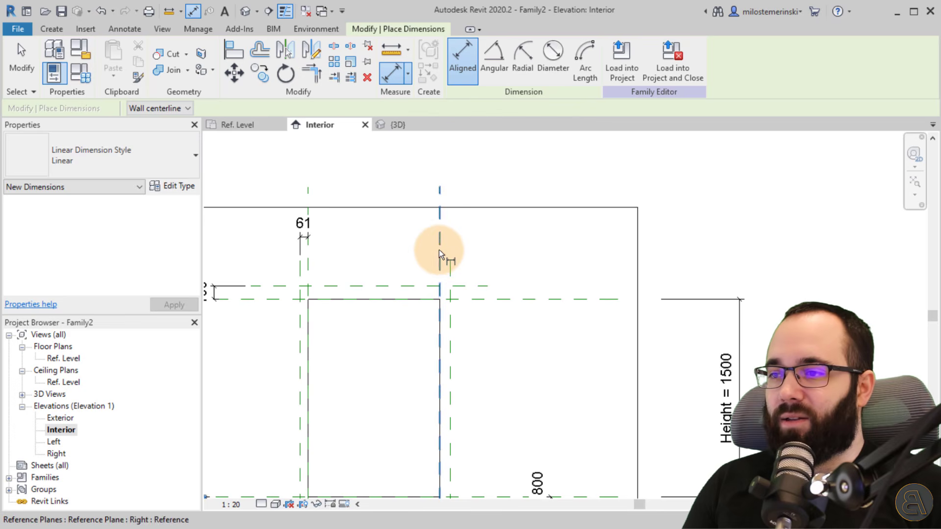
left_click(440, 248)
left_click(450, 269)
left_click(462, 240)
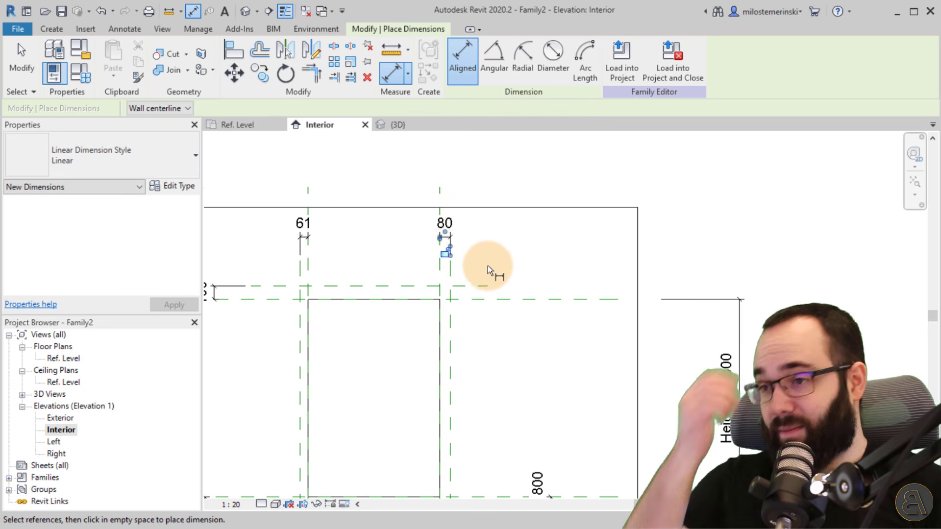
middle_click_drag(487, 266, 492, 230)
key("Escape")
key("Escape")
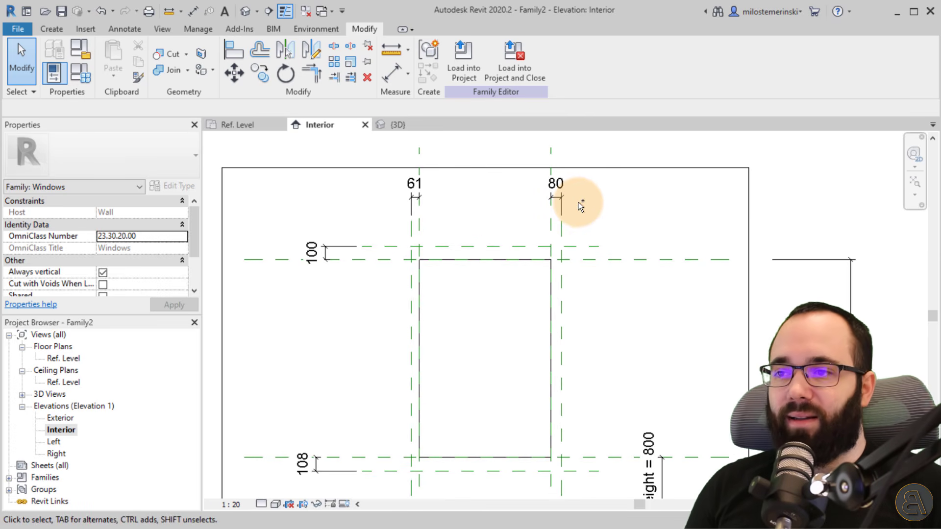
Label all four gap dimensions with a new family type parameter named Offset, grouped under Dimensions
left_click(575, 196)
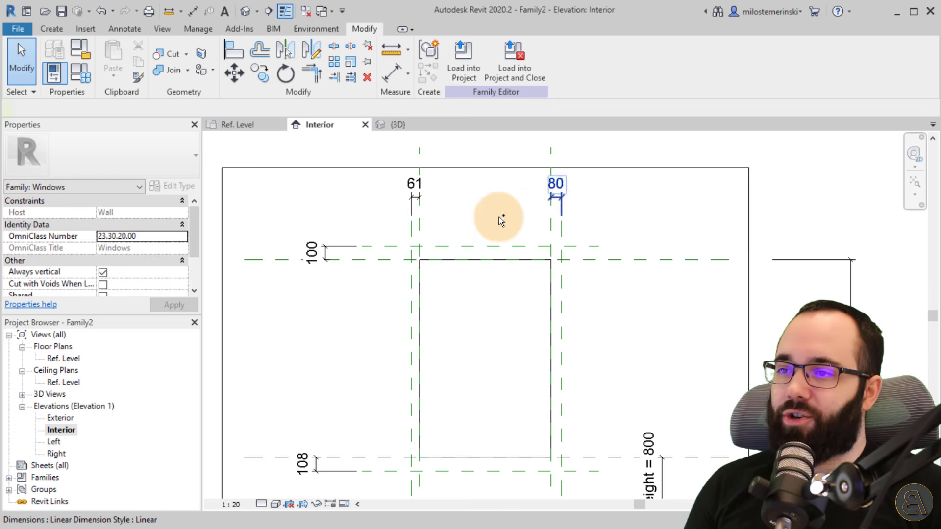
left_click(321, 255, "ctrl")
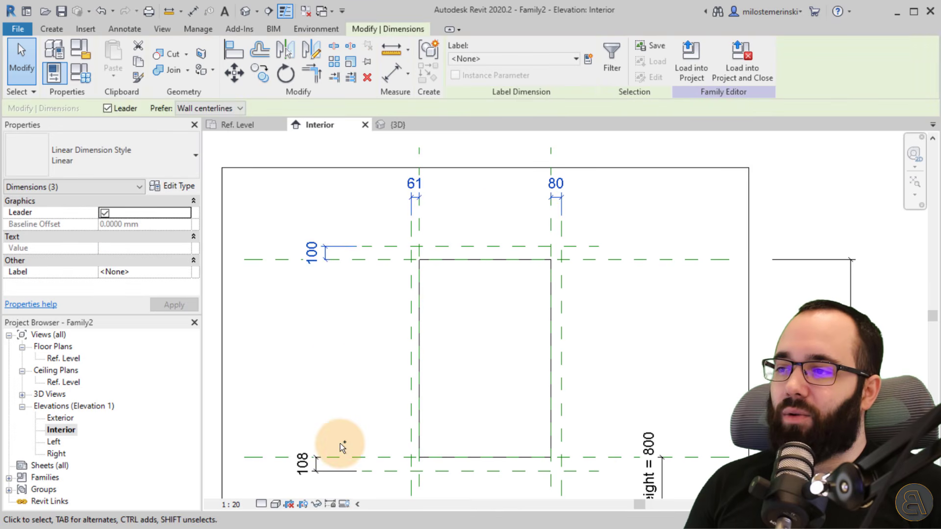
left_click(313, 470, "ctrl")
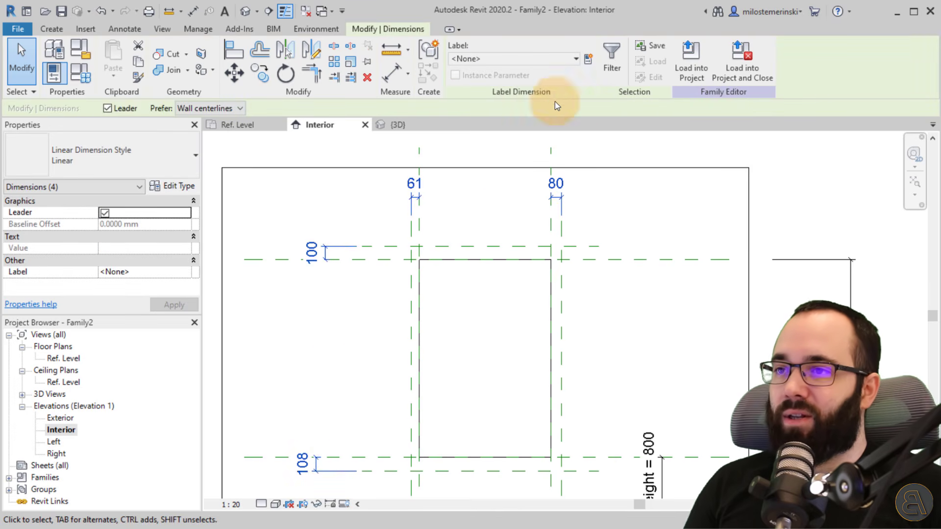
left_click(588, 61)
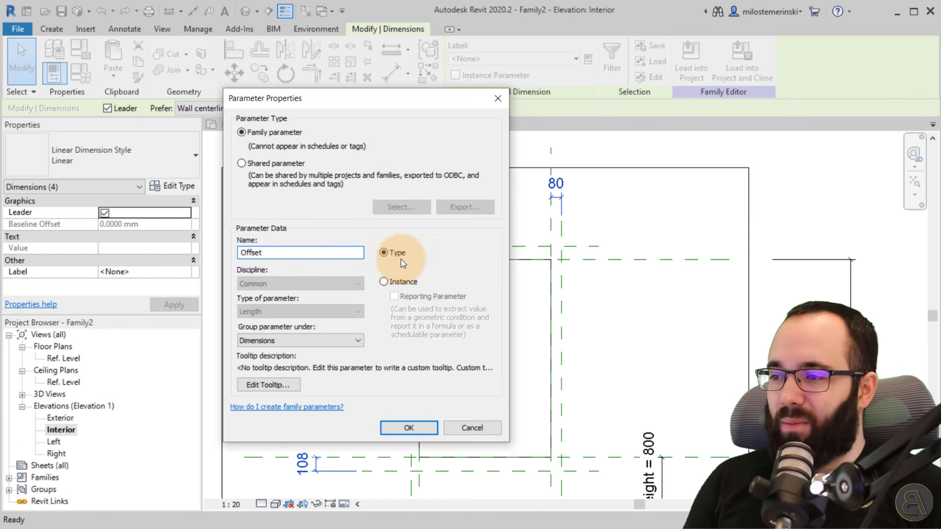
left_click(408, 428)
left_click(356, 331)
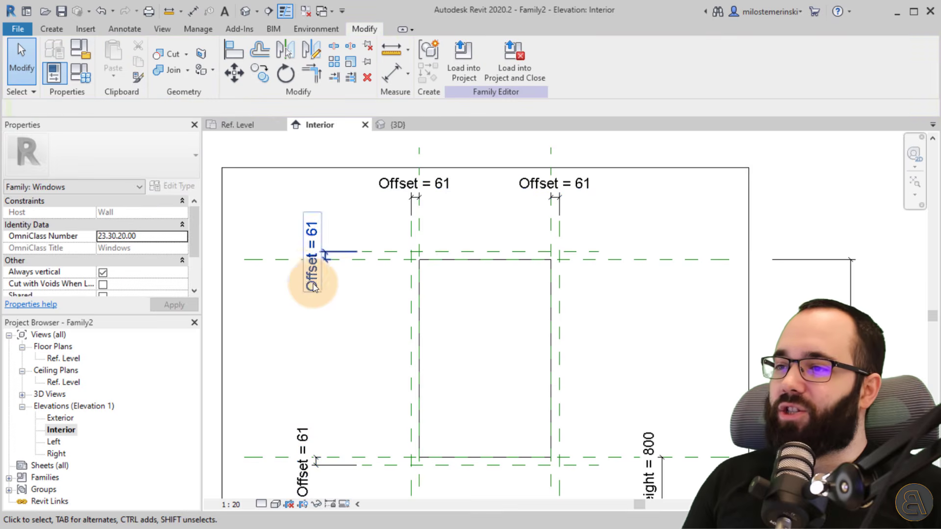
Set the Offset parameter to 30 in the family types and apply it to the reference planes
scroll(292, 227, "down", 1)
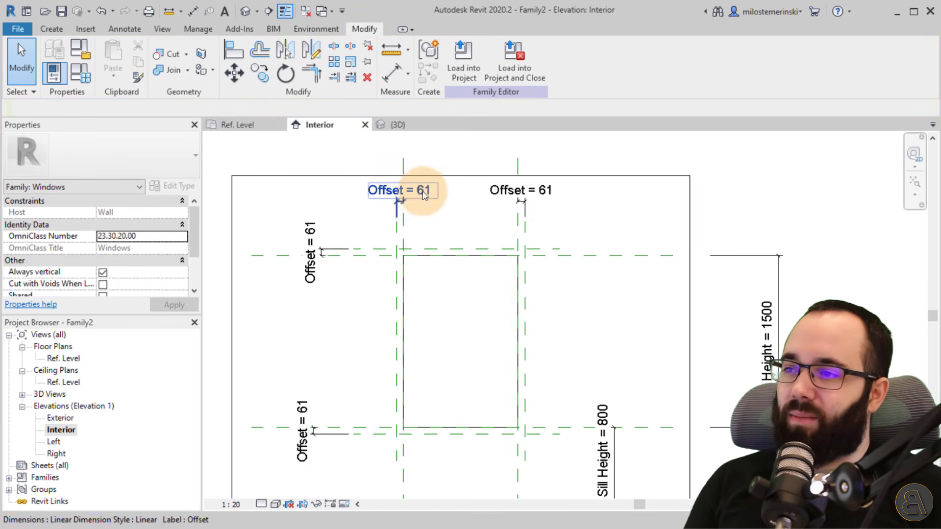
scroll(336, 205, "up", 2)
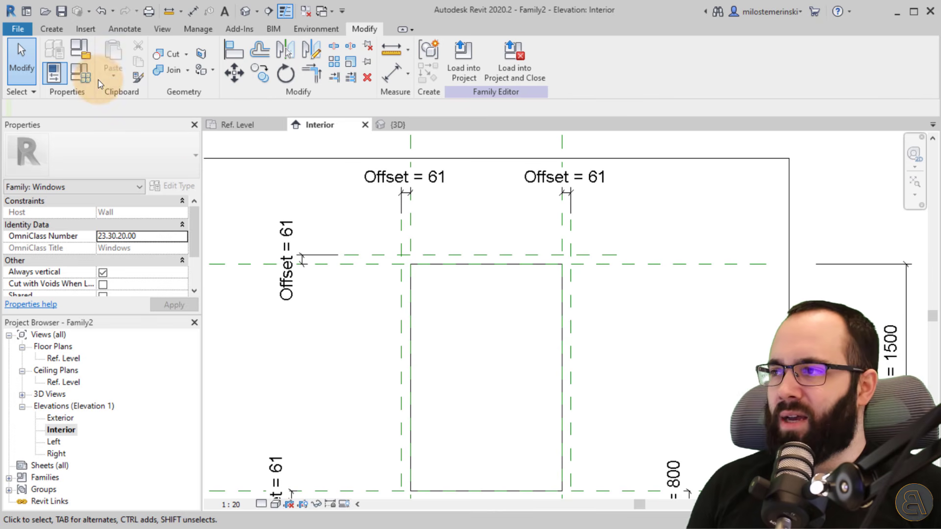
left_click(84, 78)
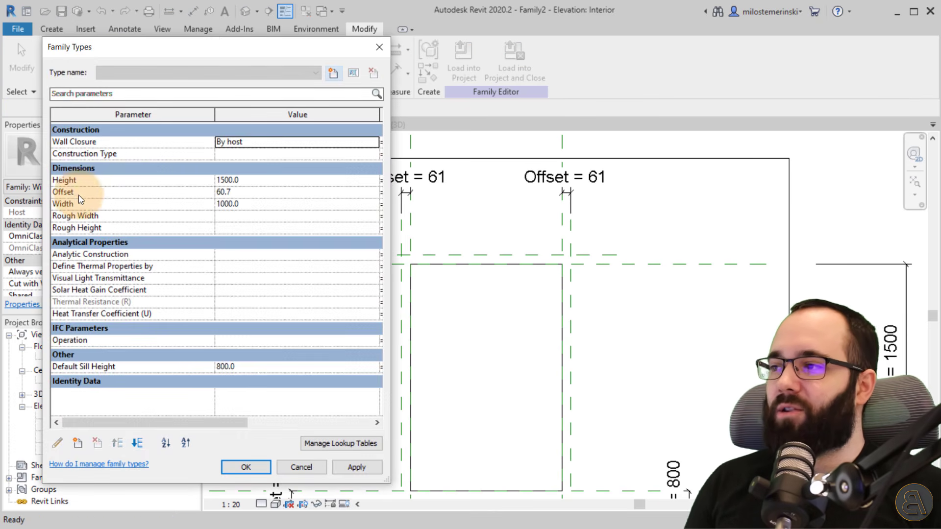
left_click(240, 195)
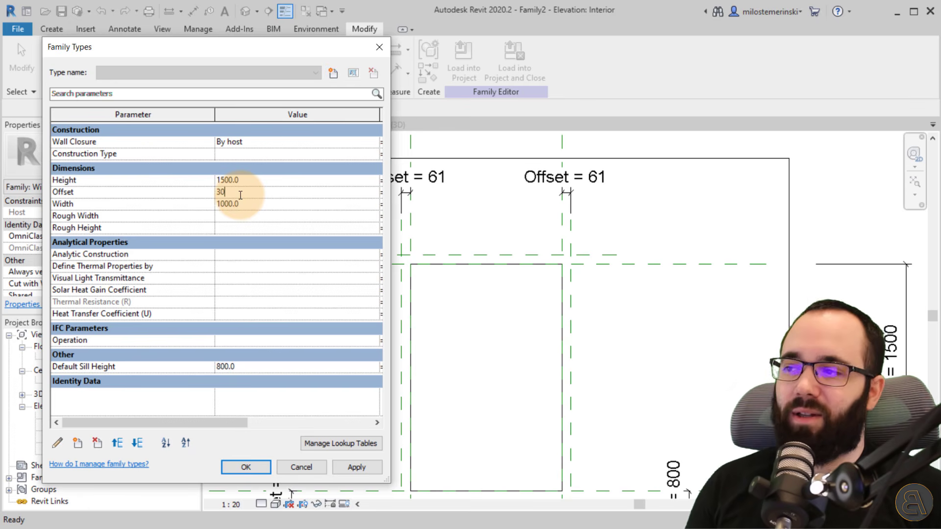
left_click(209, 206)
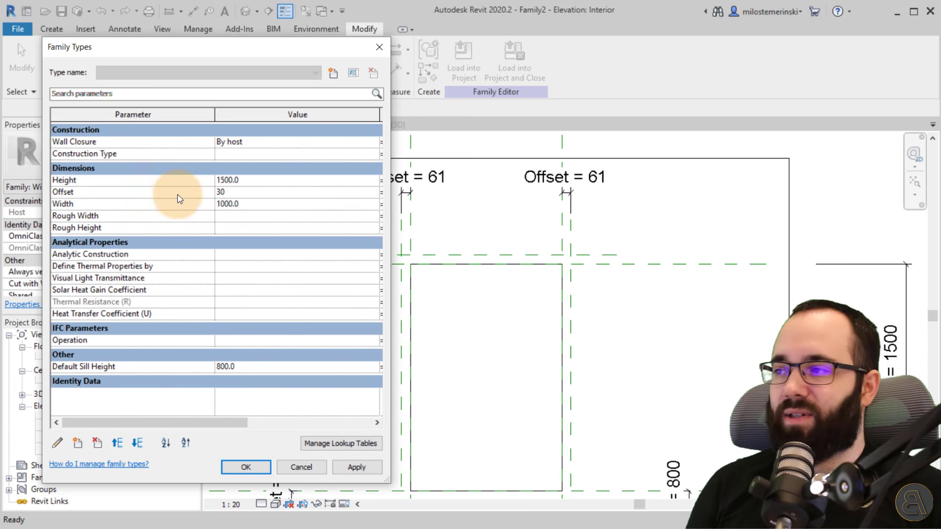
left_click(355, 468)
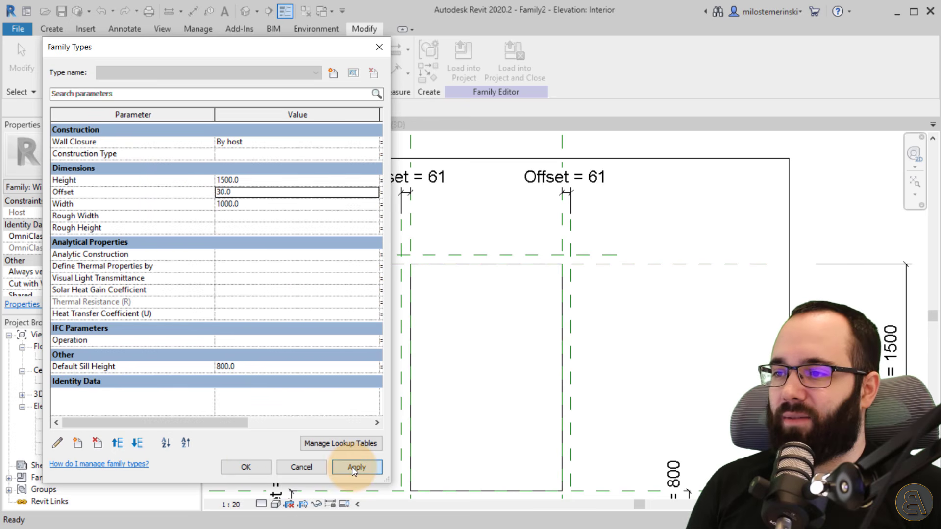
left_click(267, 468)
scroll(402, 268, "up", 3)
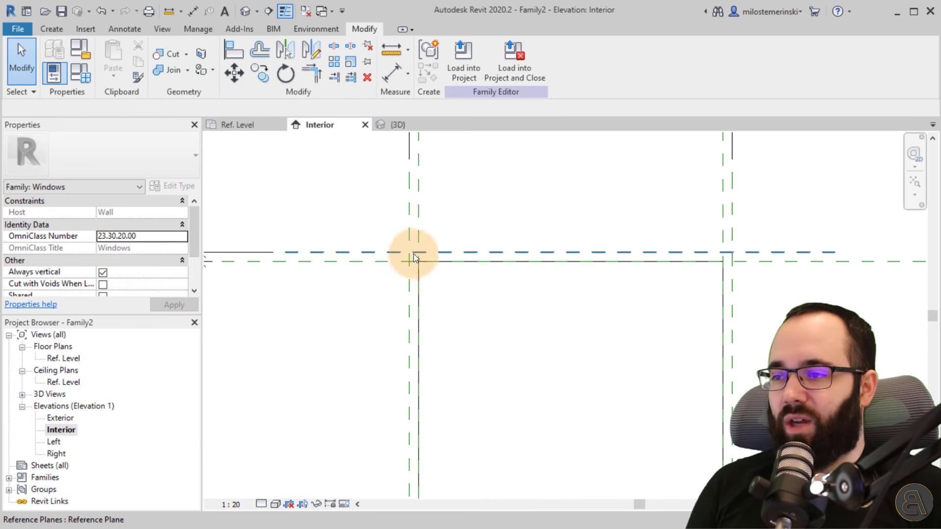
scroll(412, 205, "down", 3)
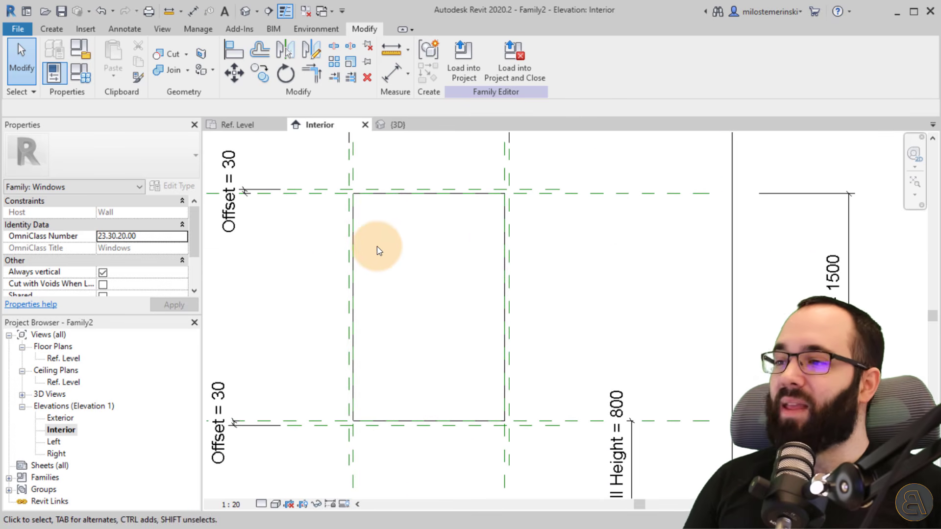
left_click(358, 239)
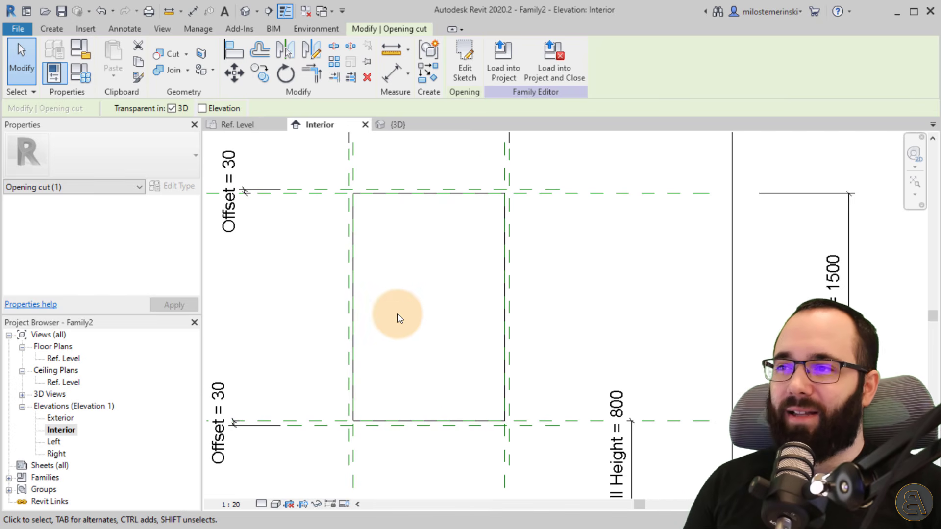
left_click(436, 159)
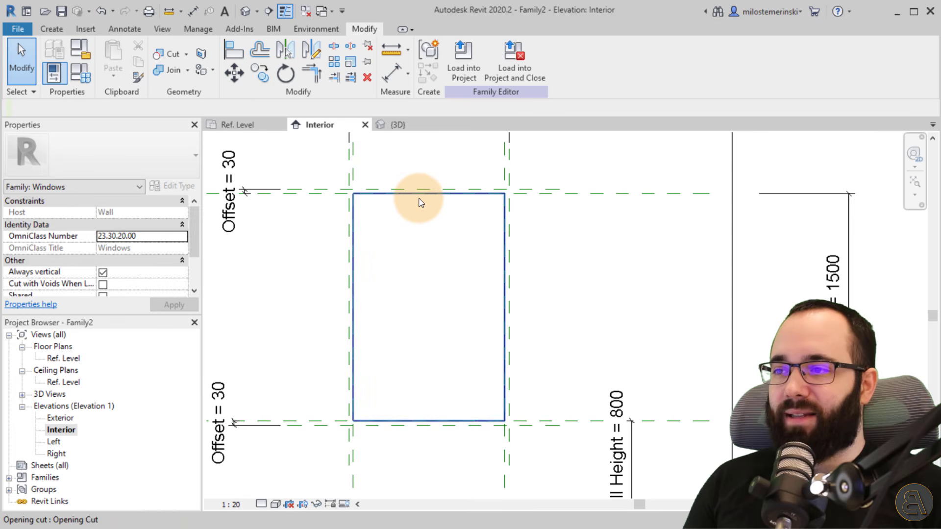
scroll(419, 198, "down", 1)
middle_click_drag(437, 219, 513, 273)
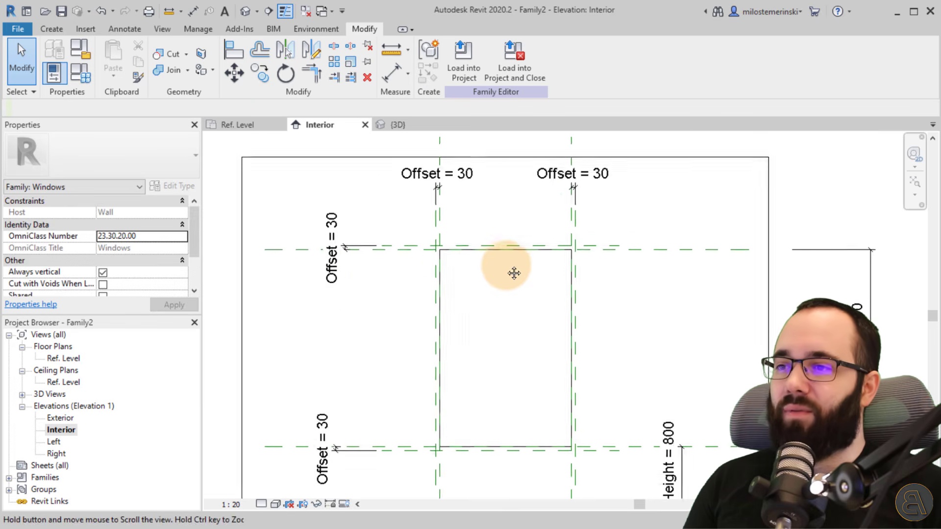
scroll(509, 271, "down", 1)
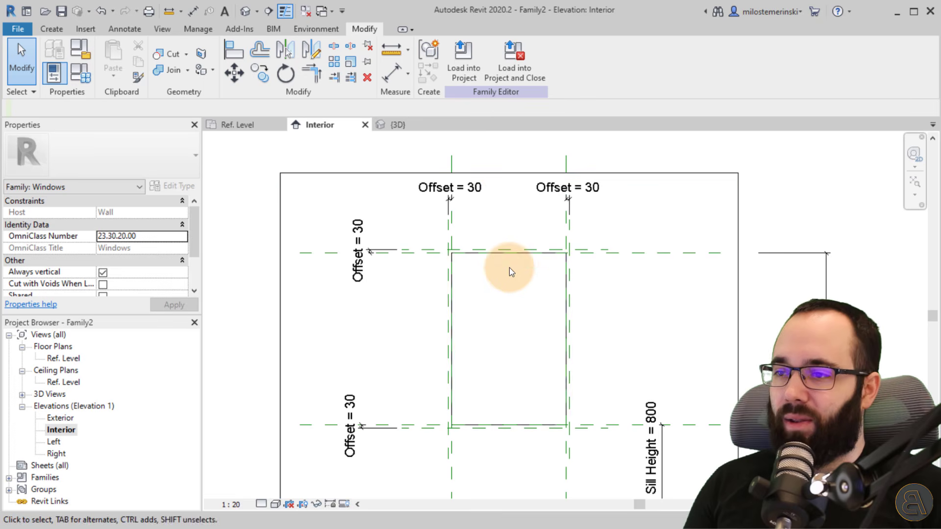
Edit the opening cut's sketch, moving its top edge onto the upper offset reference plane and locking it there
left_click(506, 261)
middle_click_drag(514, 290, 478, 284)
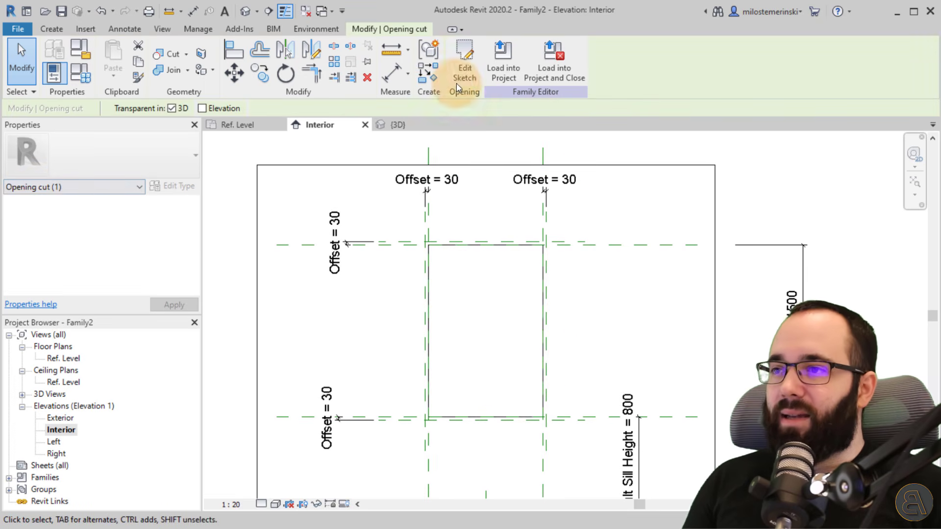
left_click(467, 74)
scroll(441, 265, "up", 3)
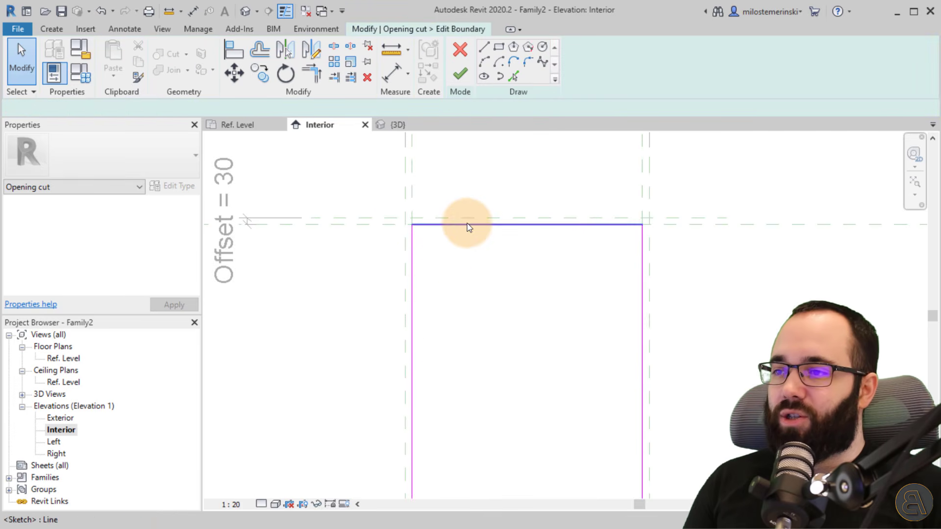
mouse_move(468, 226)
left_mouse_down()
mouse_move(467, 188)
mouse_move(465, 216)
left_mouse_up()
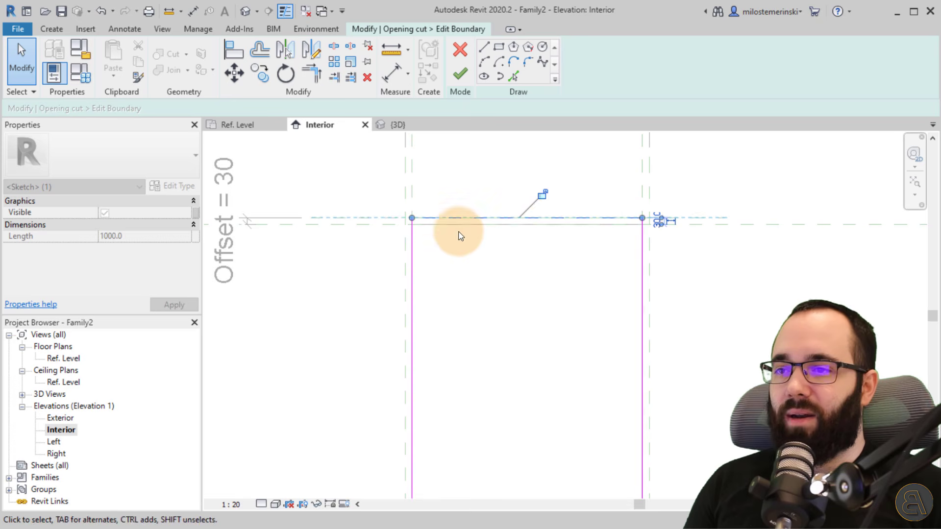
left_click(542, 196)
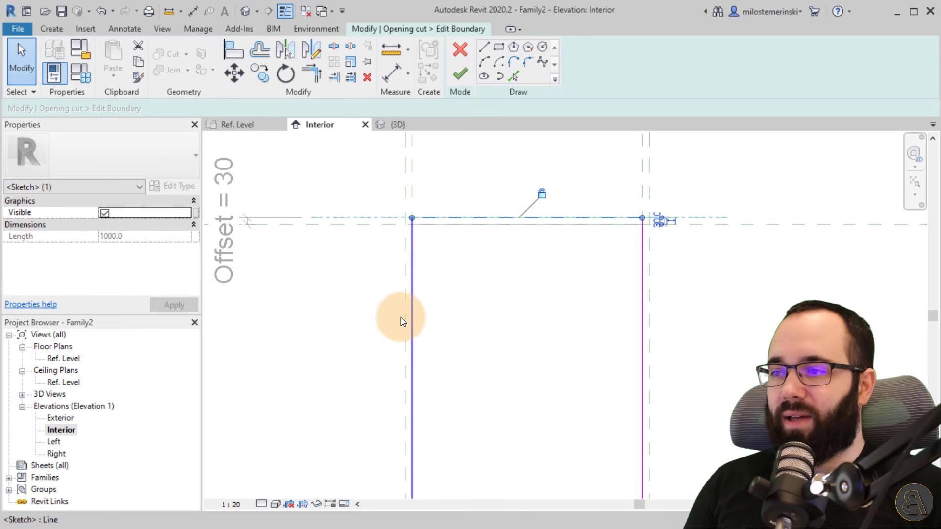
Move the opening sketch's left and bottom edges onto their offset reference planes, locking the left edge
left_click_drag(401, 318, 400, 316)
scroll(445, 279, "down", 2)
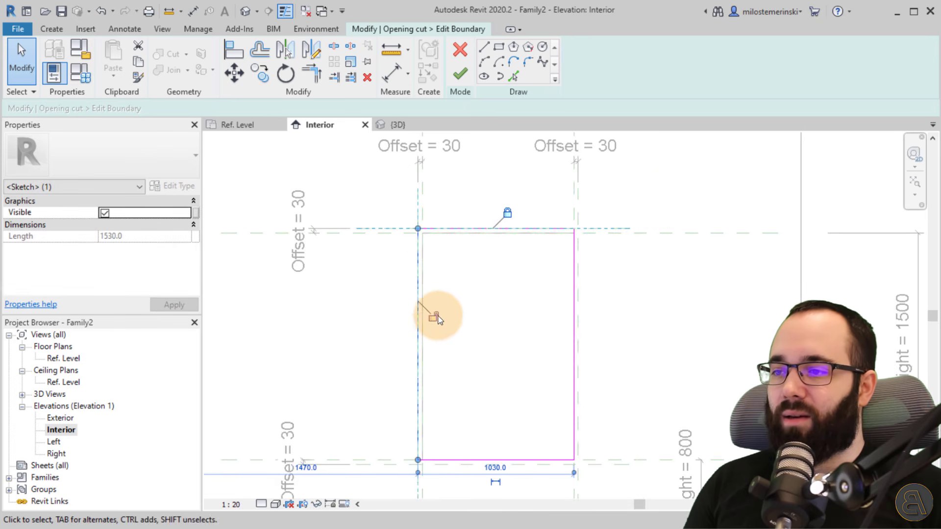
middle_click_drag(435, 316, 439, 222)
scroll(453, 466, "up", 3)
left_click(405, 294)
mouse_move(406, 294)
left_mouse_down()
mouse_move(399, 325)
mouse_move(404, 299)
left_mouse_up()
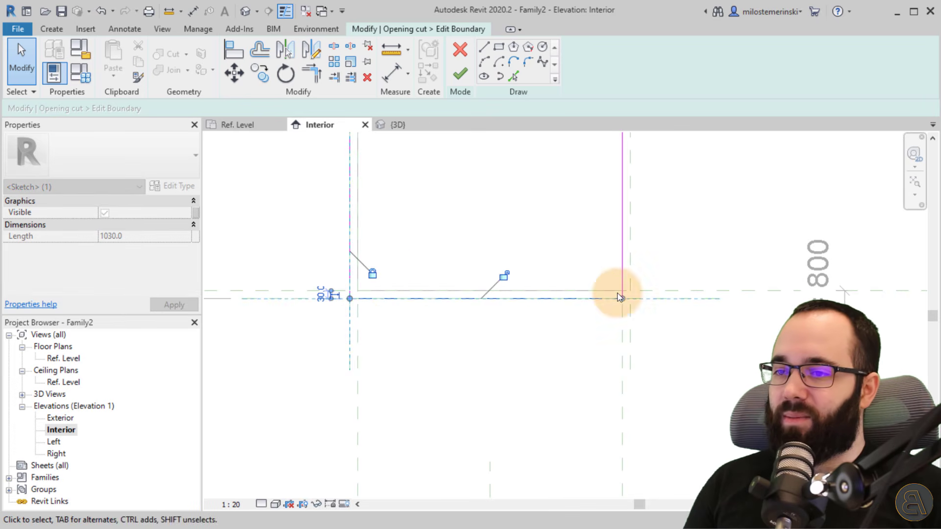
Move the right edge onto its offset reference plane, lock the right and bottom edges, and finish the opening sketch
mouse_move(622, 265)
left_mouse_down()
mouse_move(647, 269)
mouse_move(631, 273)
left_mouse_up()
scroll(501, 247, "down", 2)
middle_click_drag(589, 277, 513, 313)
left_click(539, 304)
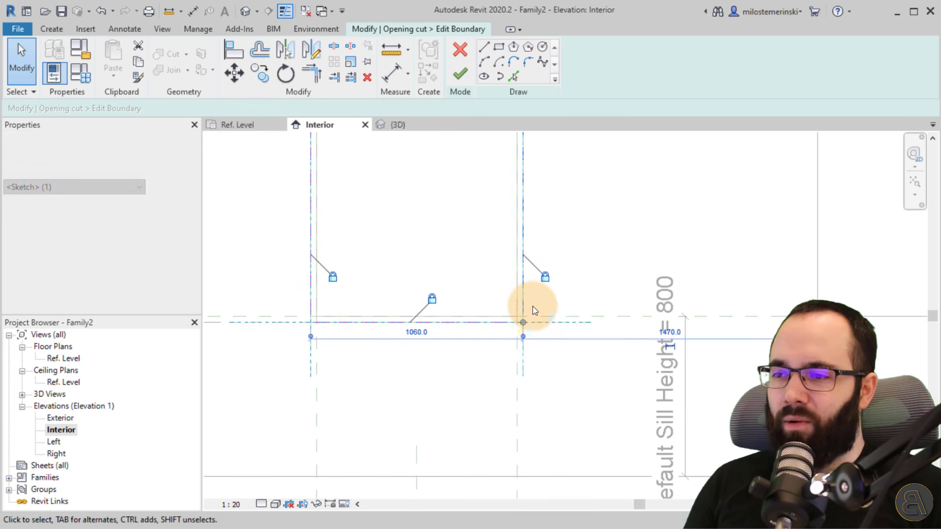
scroll(415, 277, "down", 1)
middle_click_drag(415, 277, 404, 316)
left_click(459, 73)
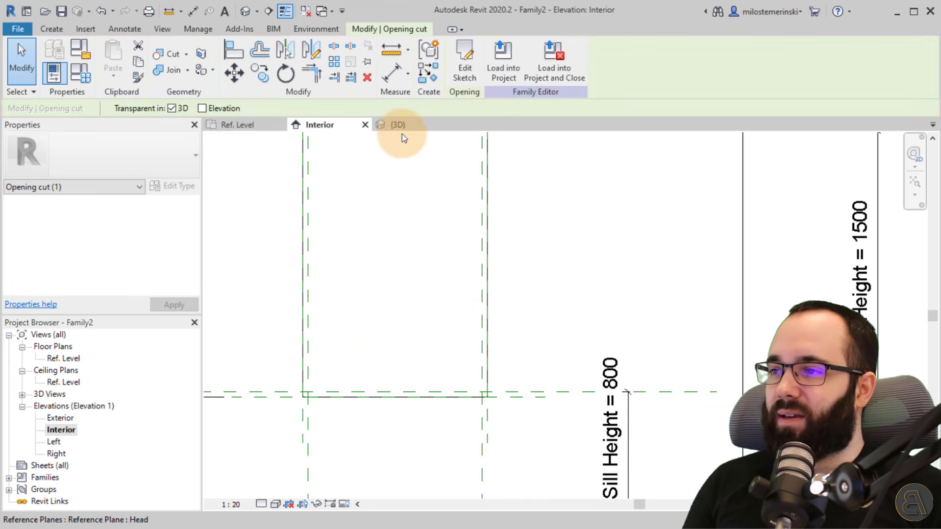
Start a sweep in the interior elevation with a sketched path on the Interior reference plane
left_click(399, 125)
middle_click_drag(439, 259, 436, 224, "shift")
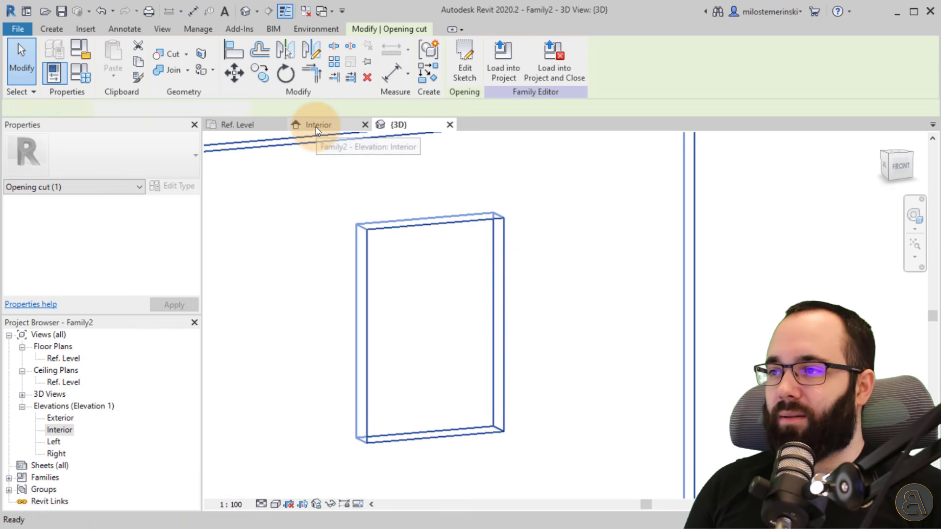
left_click(316, 127)
scroll(480, 338, "down", 2)
scroll(479, 337, "up", 1)
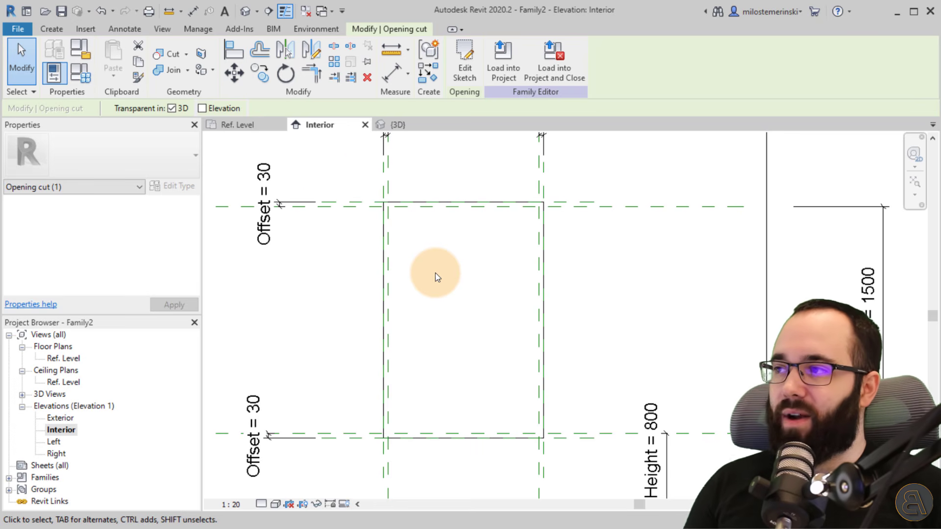
left_click(52, 29)
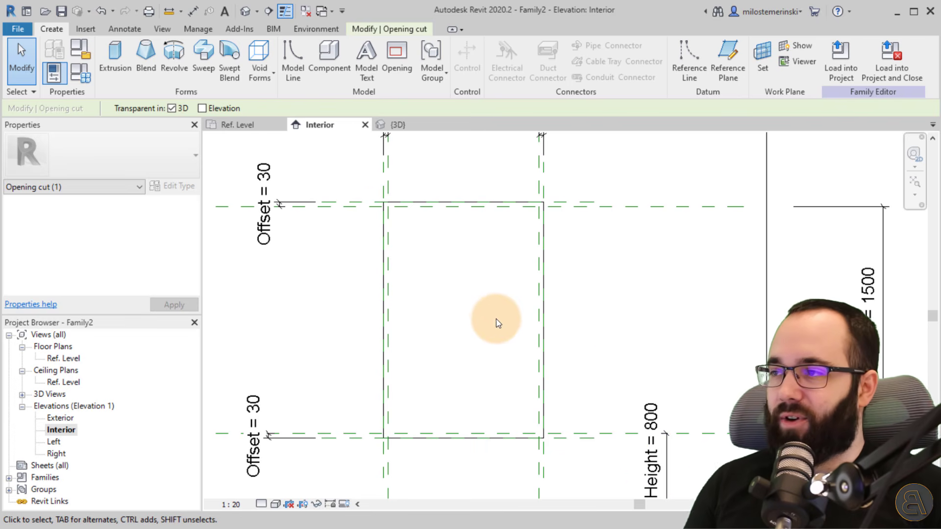
left_click(203, 73)
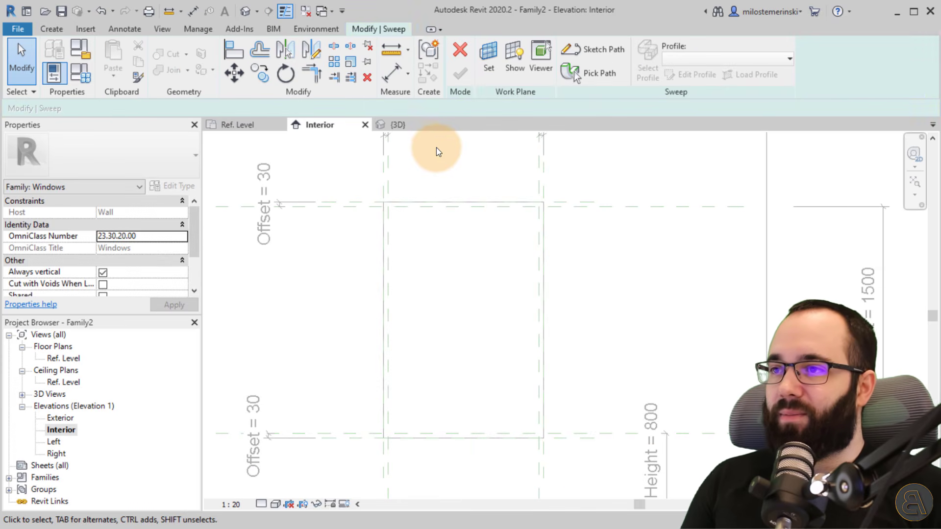
left_click(587, 47)
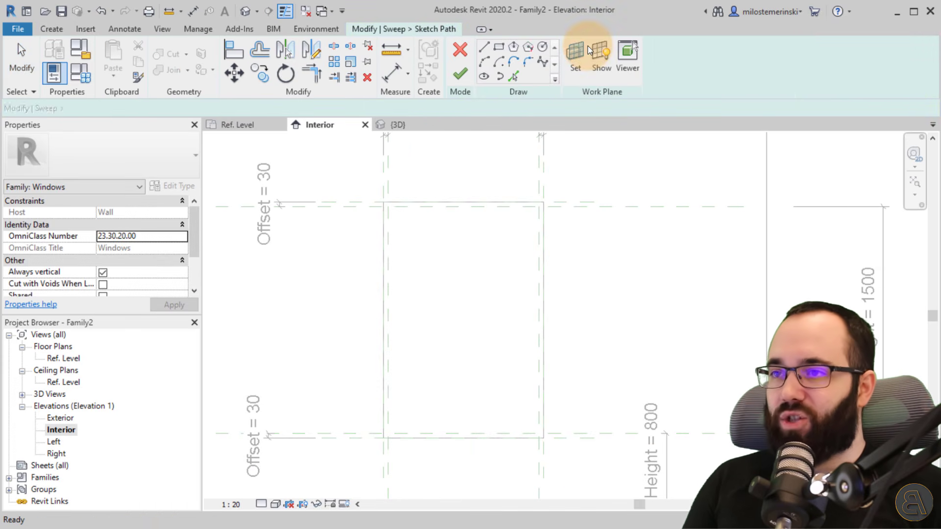
left_click(575, 72)
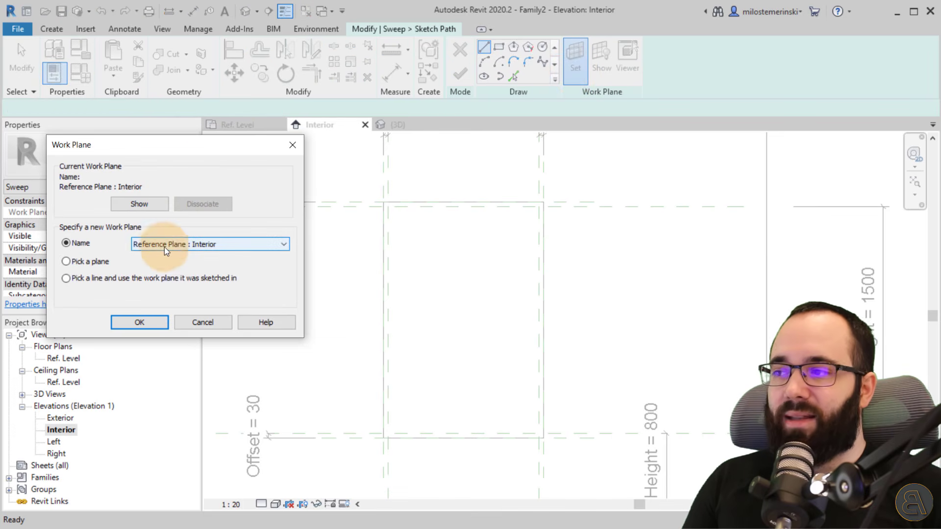
left_click(144, 321)
Sketch a rectangular sweep path about 1060 by 1560 mm along the opening's outer edges and lock all four sides
left_click(499, 47)
left_click(383, 202)
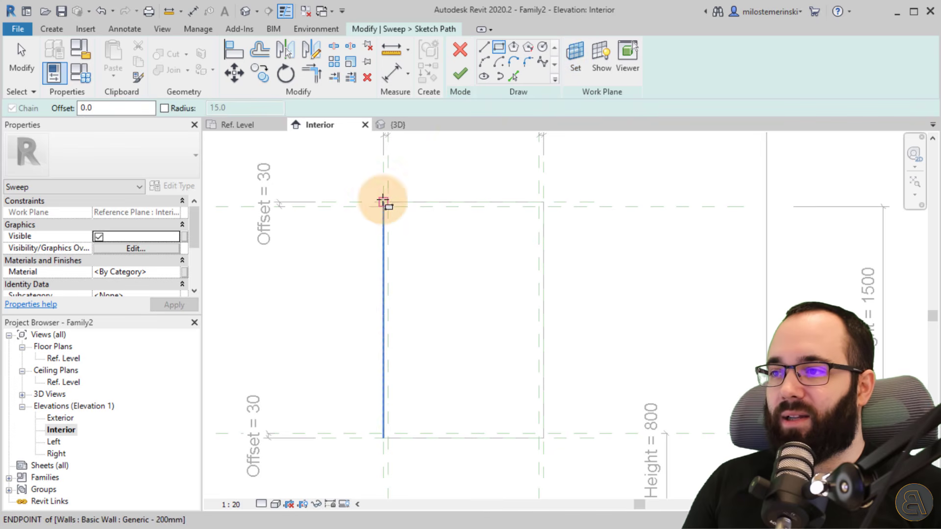
left_click(543, 438)
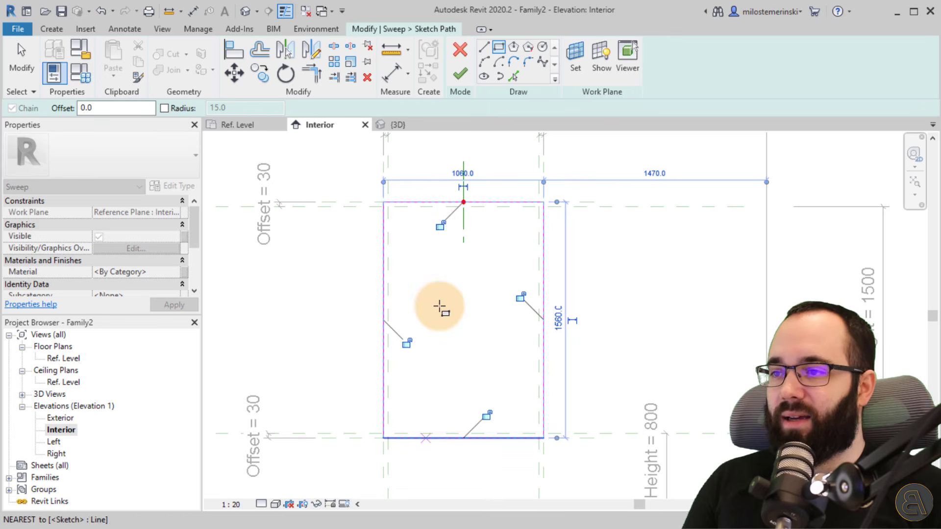
left_click(406, 343)
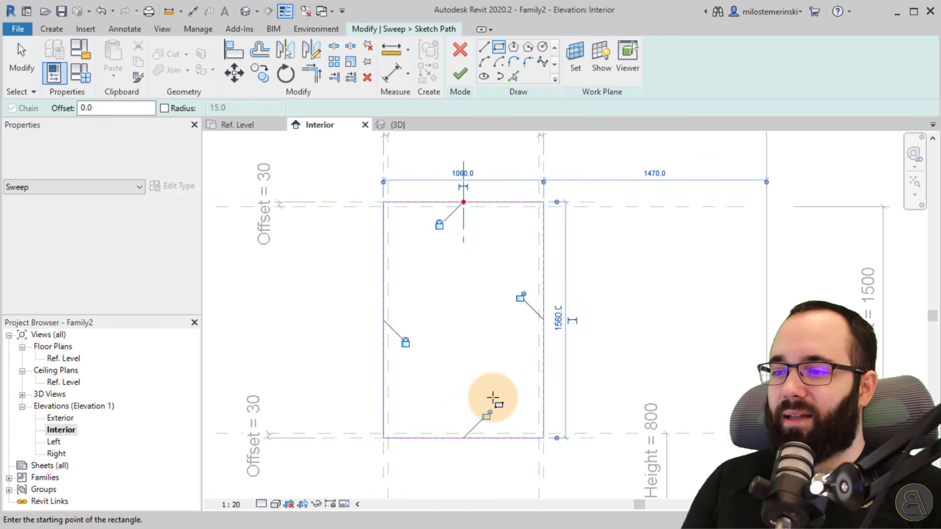
left_click(487, 416)
left_click(521, 297)
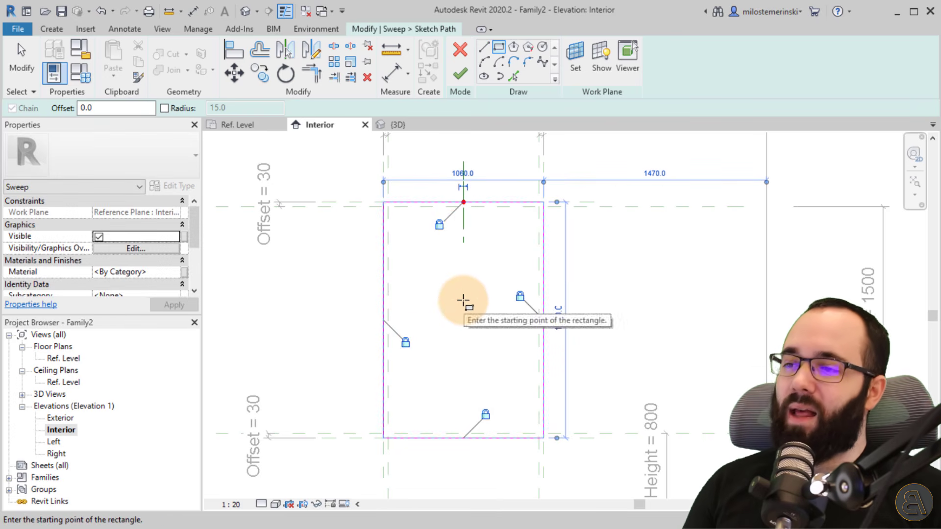
key("Escape")
key("Escape")
Delete the top line of the sweep path to shift the profile plane onto the path's left side
mouse_move(463, 267)
middle_mouse_down()
mouse_move(451, 296)
mouse_move(435, 281)
middle_mouse_up()
scroll(440, 296, "down", 1)
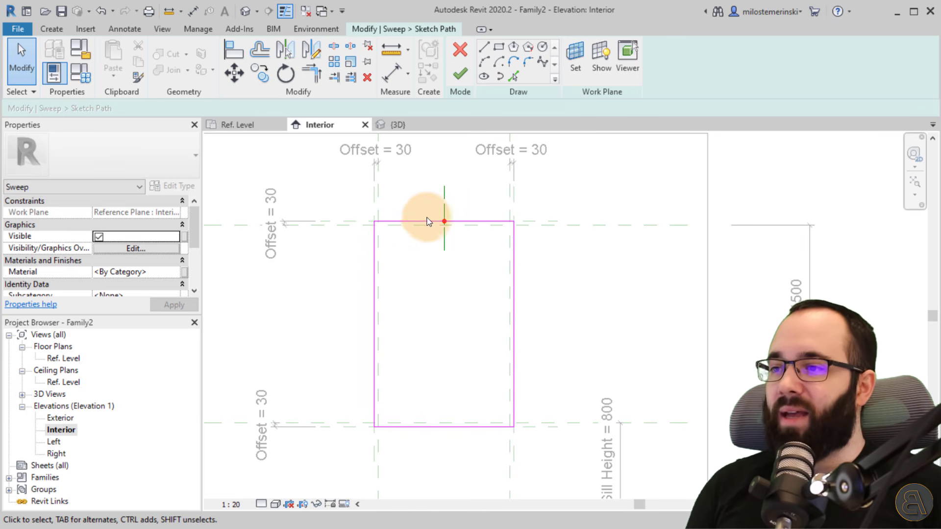
middle_click_drag(426, 216, 418, 200)
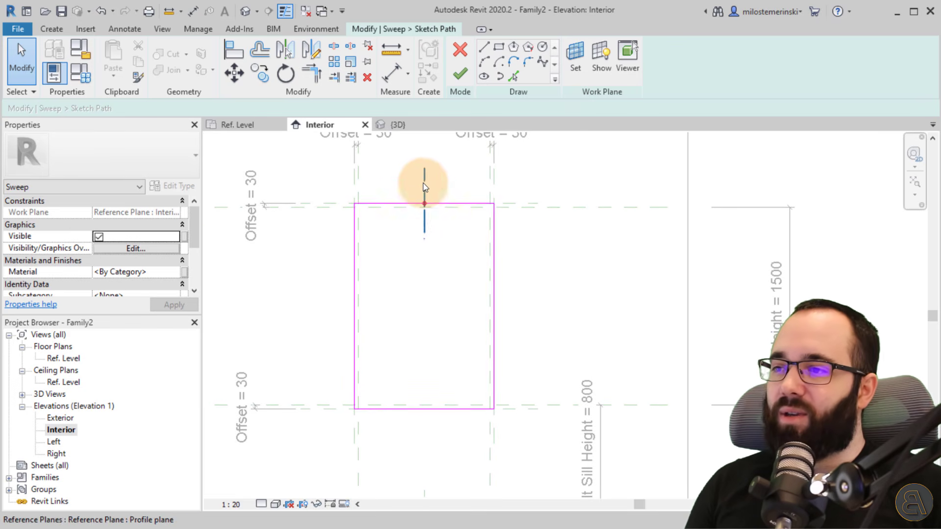
left_click(401, 125)
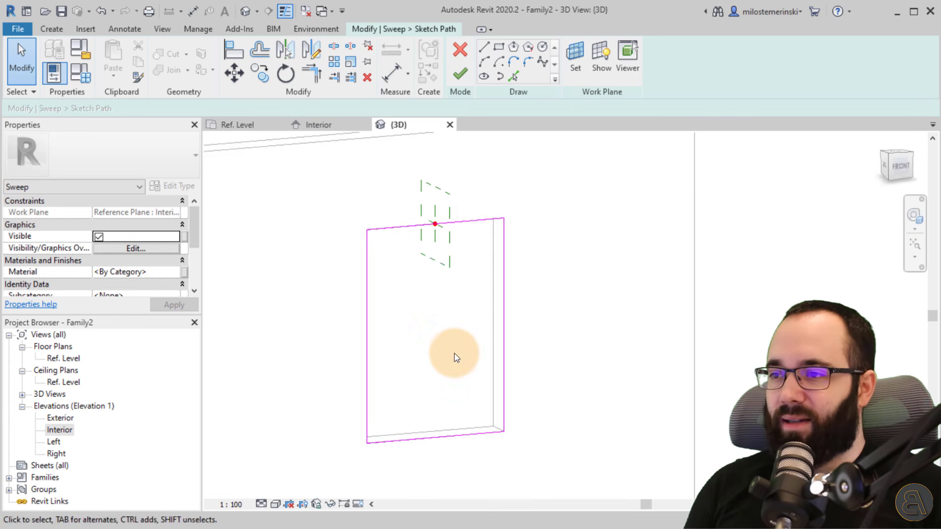
mouse_move(454, 354)
middle_mouse_down("shift")
mouse_move(354, 357)
mouse_move(336, 342)
middle_mouse_up("shift")
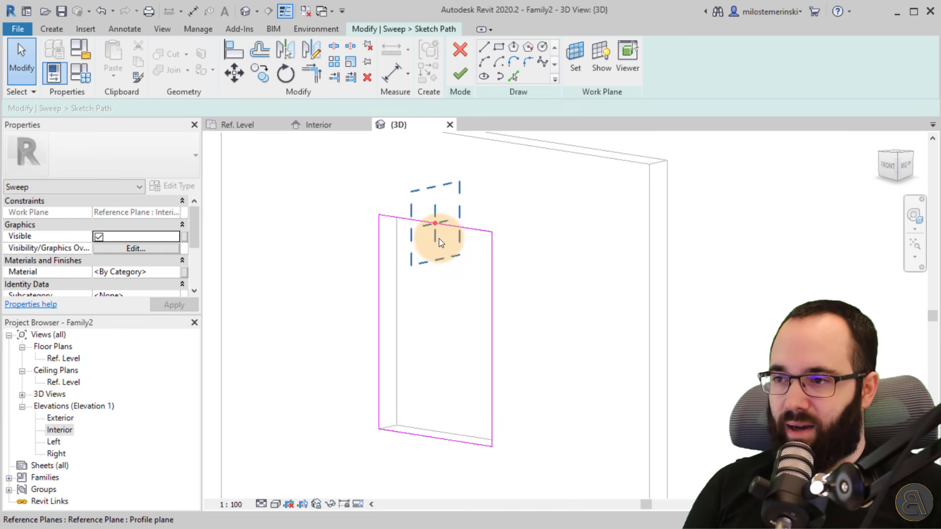
middle_click_drag(433, 286, 428, 311)
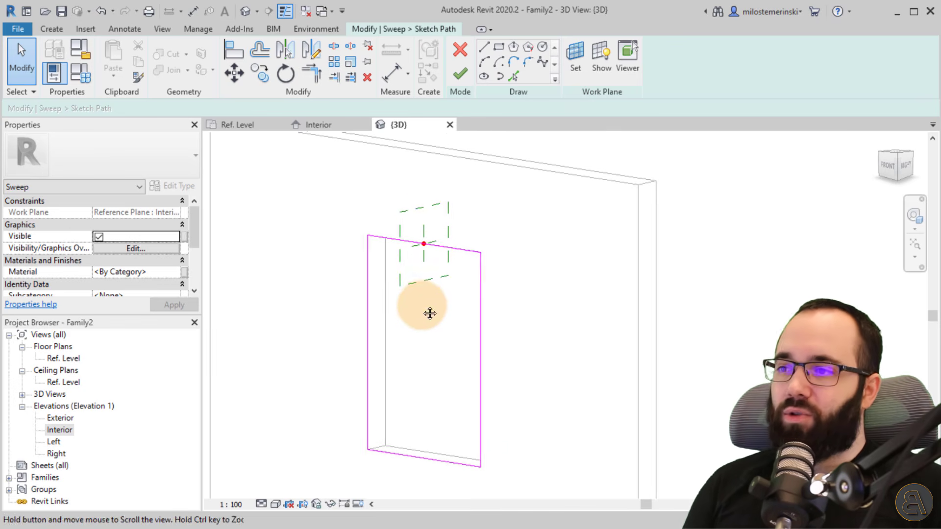
left_click(328, 126)
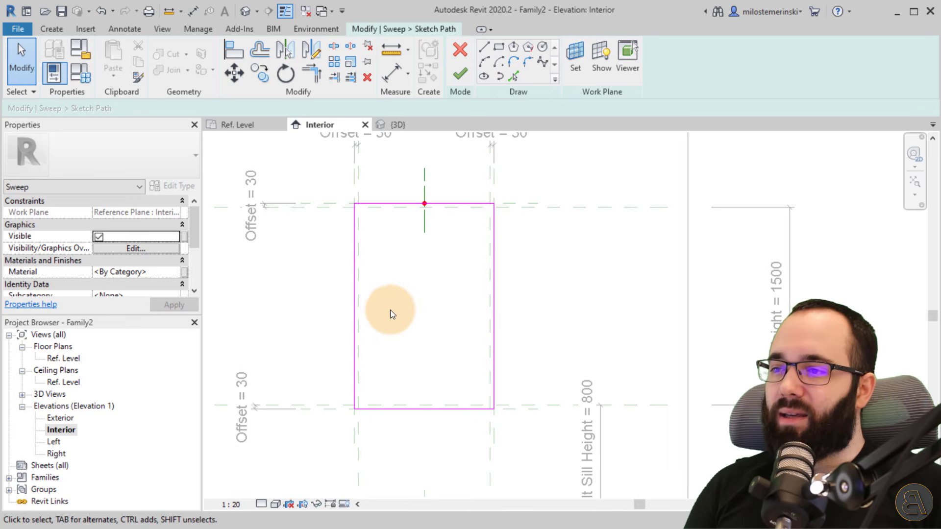
left_click(391, 204)
left_click(392, 247)
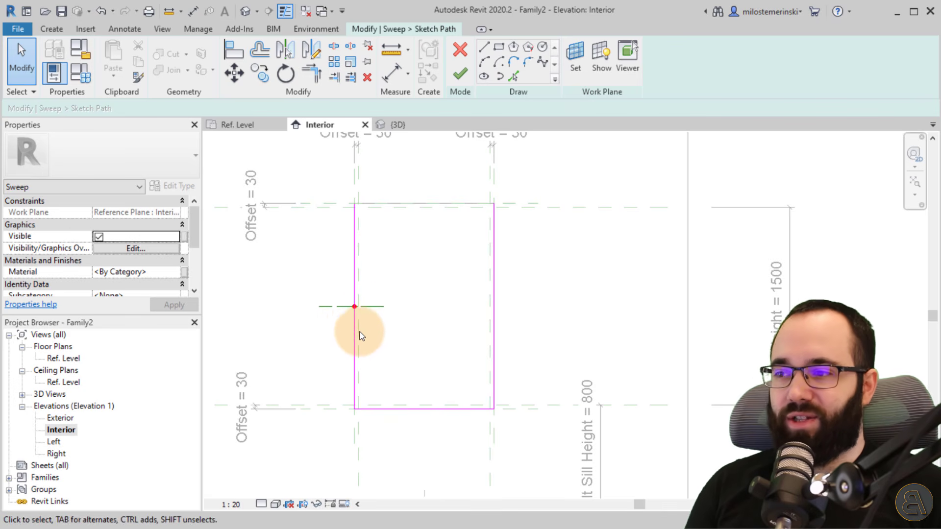
Redraw the top line between the upper corners of the sweep path and finish the path sketch
left_click(233, 124)
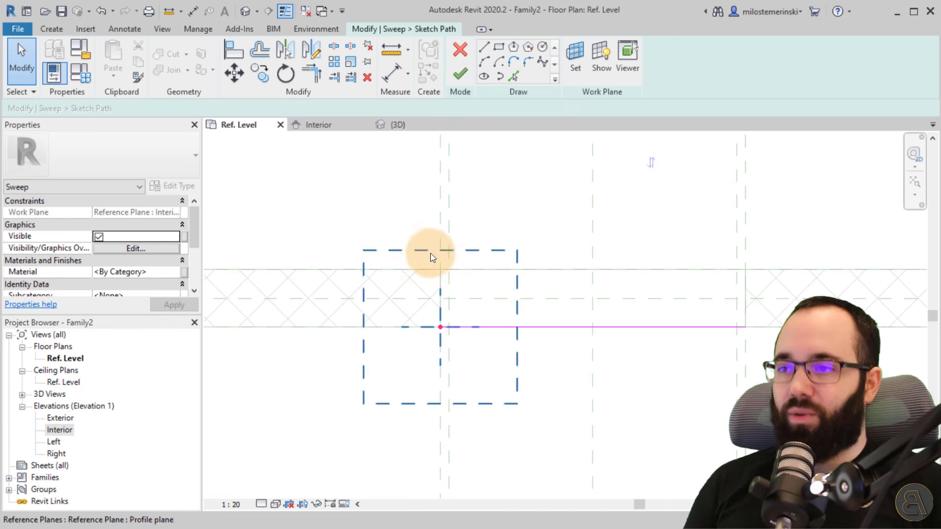
left_click(341, 127)
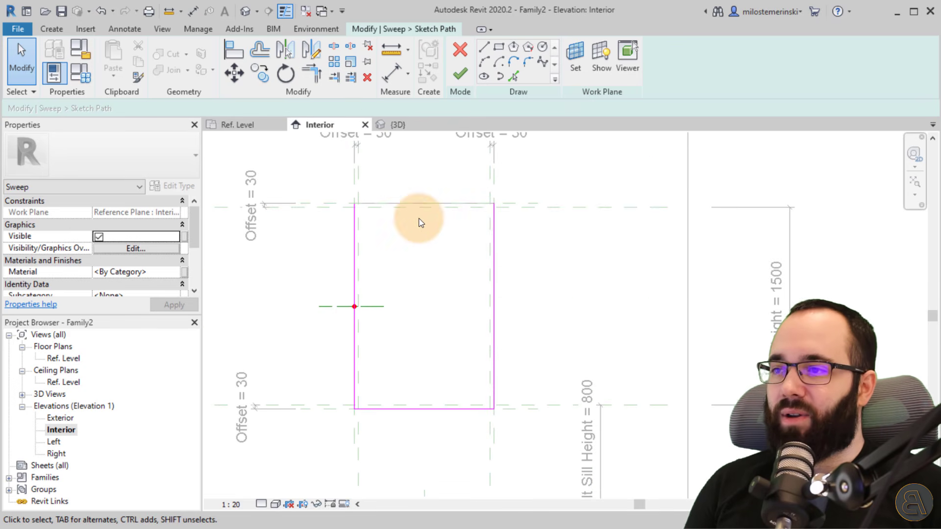
left_click(483, 49)
left_click(355, 203)
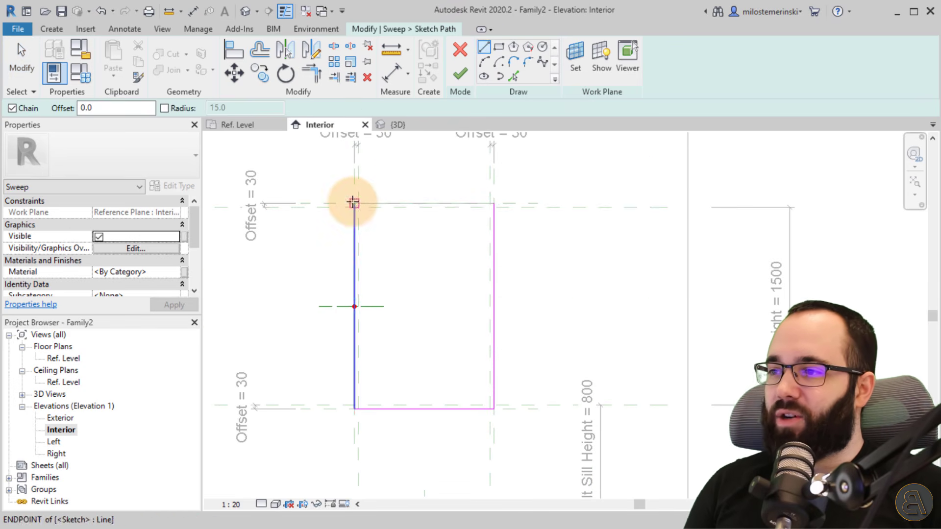
left_click(493, 203)
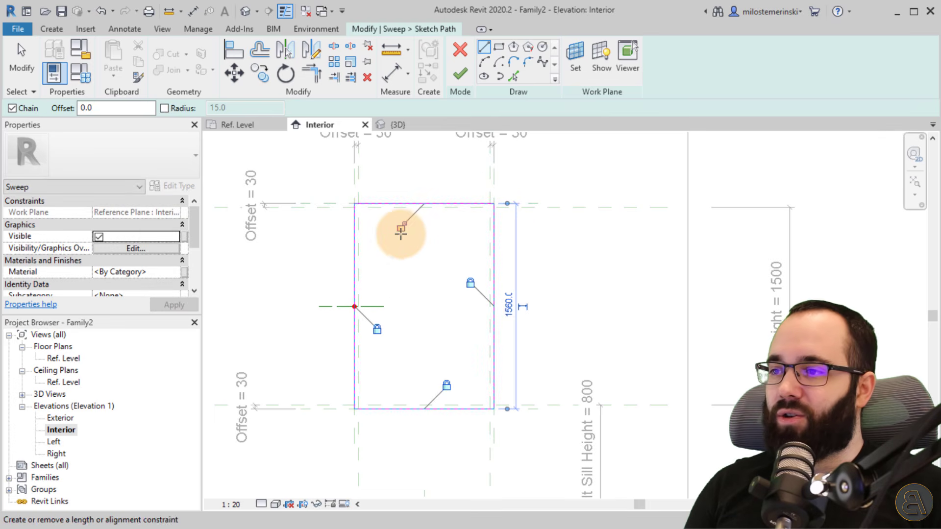
key("Escape")
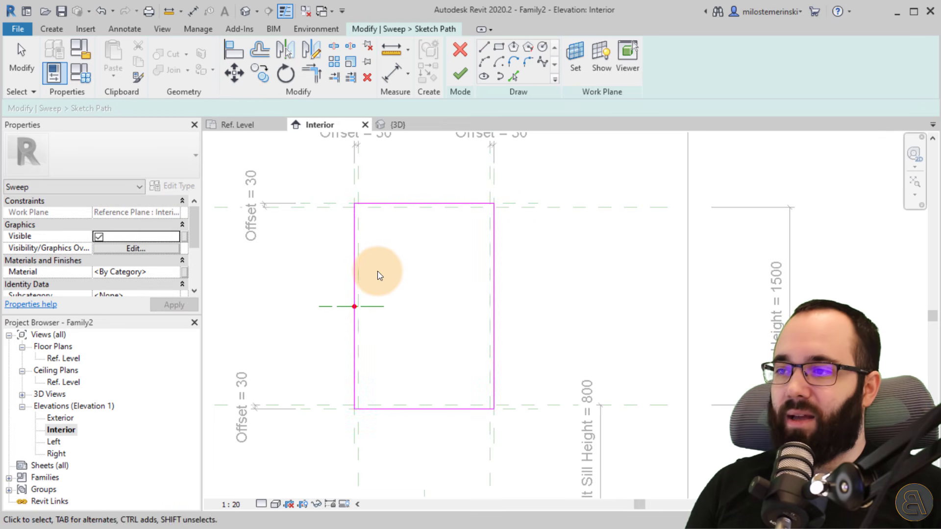
mouse_move(416, 260)
middle_mouse_down()
mouse_move(451, 292)
mouse_move(392, 226)
middle_mouse_up()
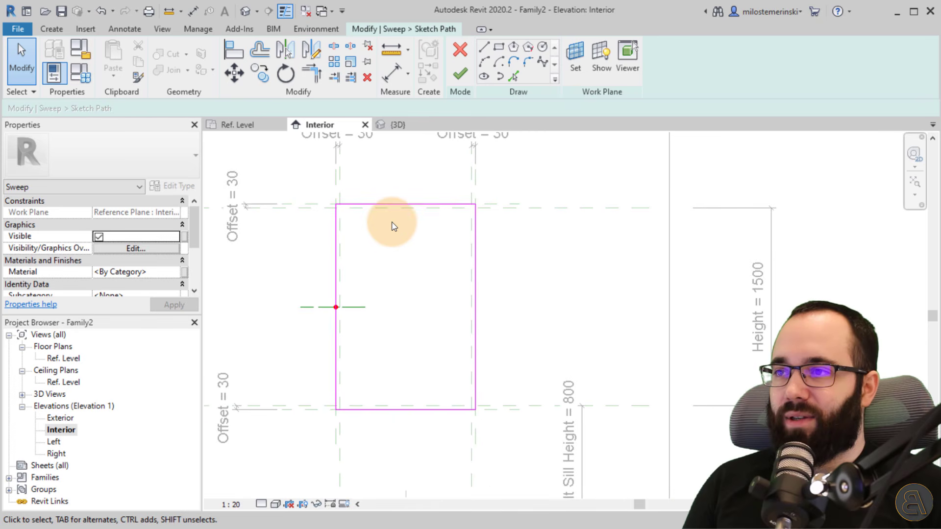
left_click(470, 74)
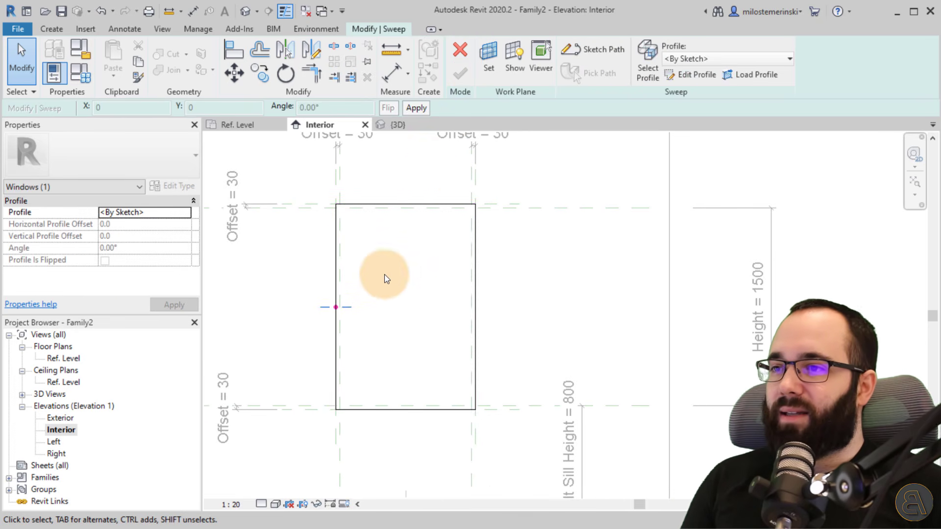
Select the sweep's profile in the Ref. Level floor plan and open its sketch for editing
left_click(242, 128)
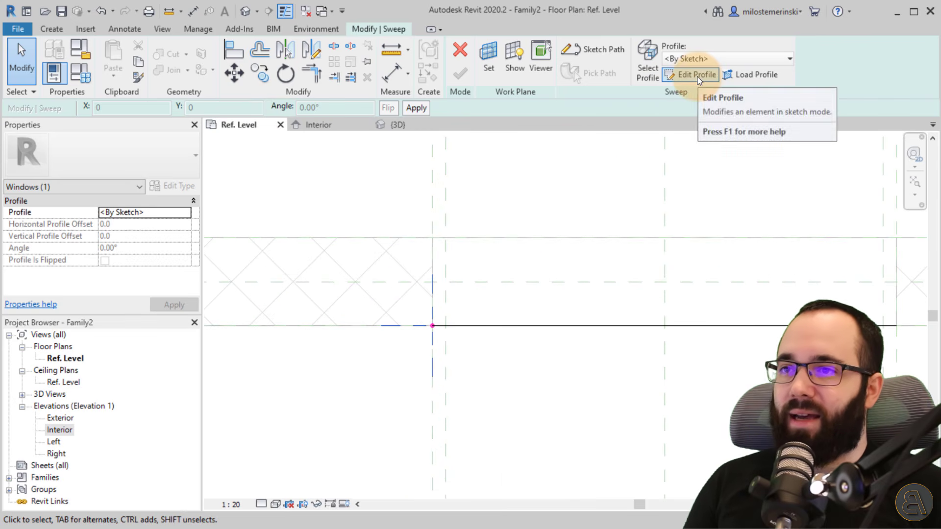
left_click(536, 170)
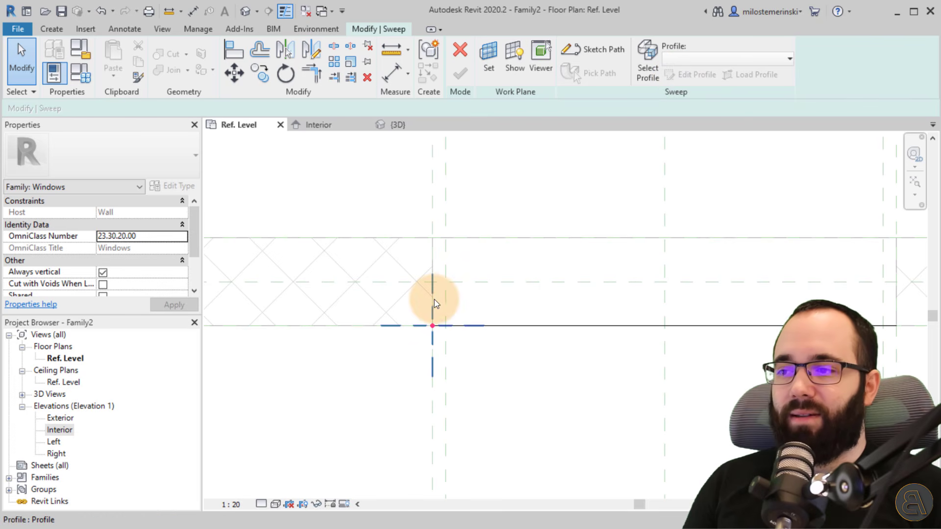
left_click(435, 362)
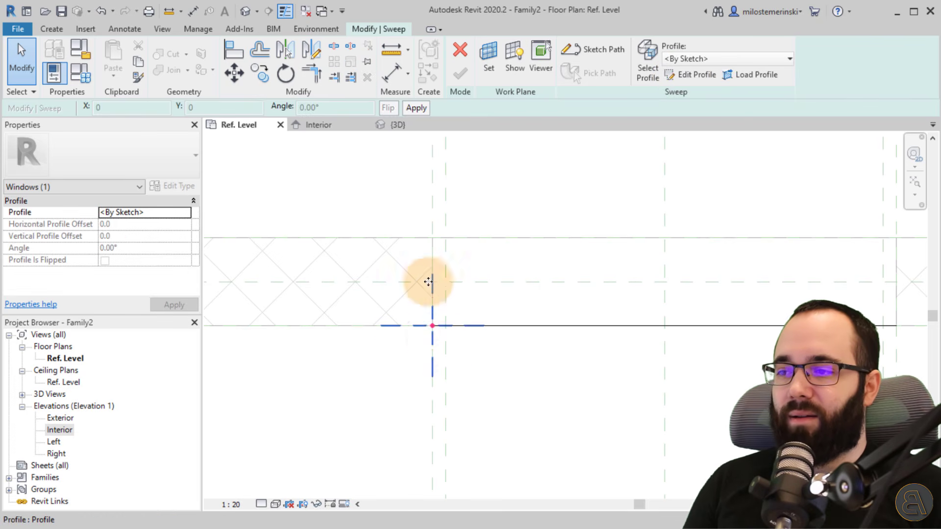
left_click(691, 75)
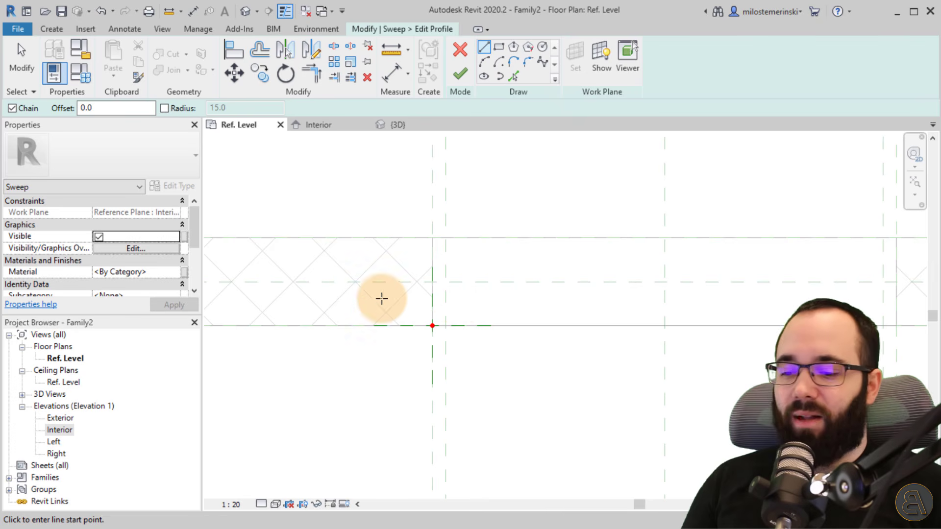
Sketch a closed Z-shaped profile with a 10 mm web about 140 mm long, a 30 mm upper flange and a 45 mm lower flange
scroll(408, 327, "up", 2)
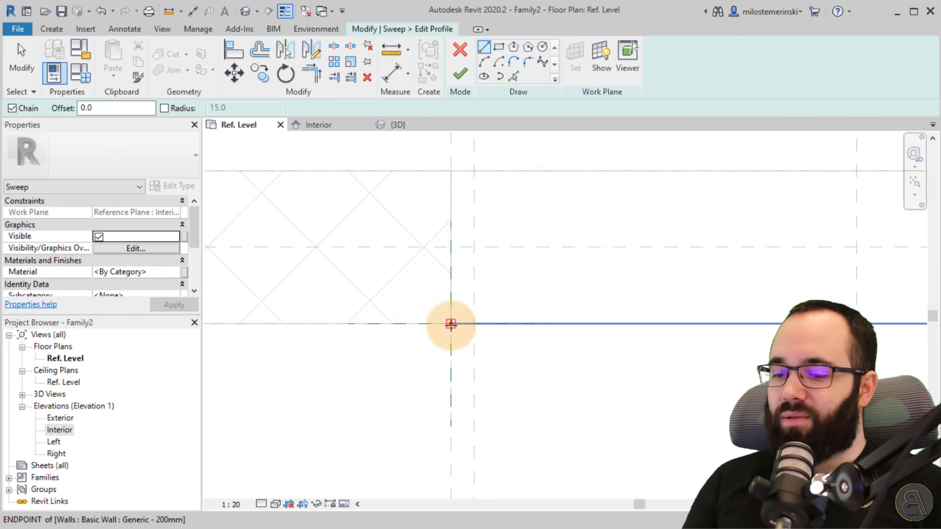
left_click(450, 324)
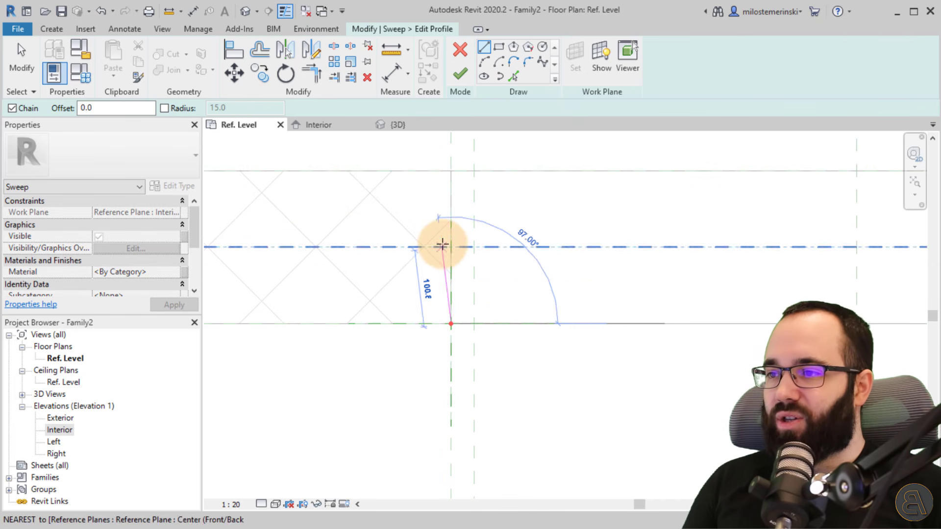
left_click(450, 215)
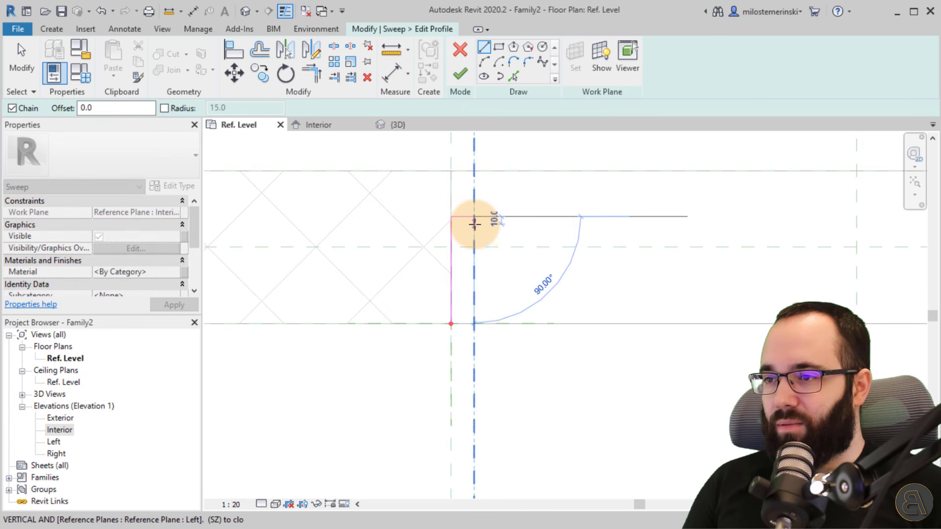
left_click(474, 224)
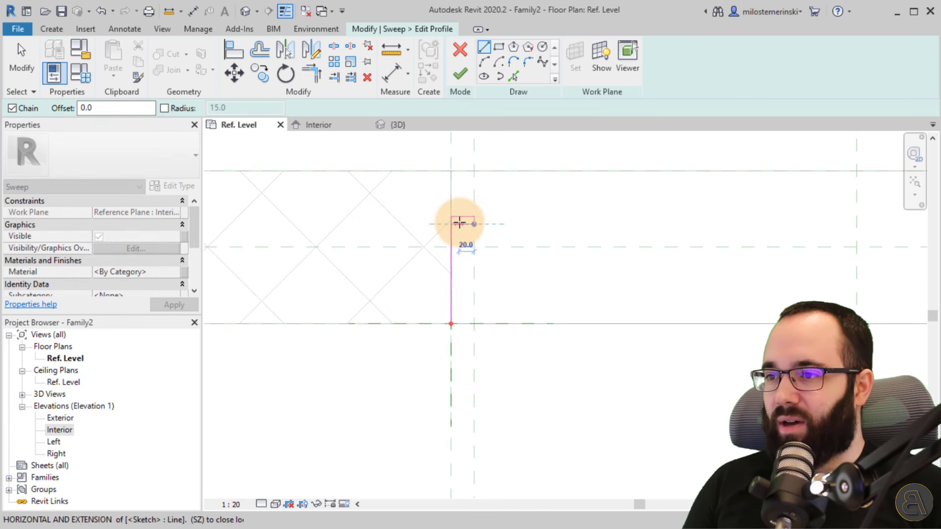
left_click(459, 224)
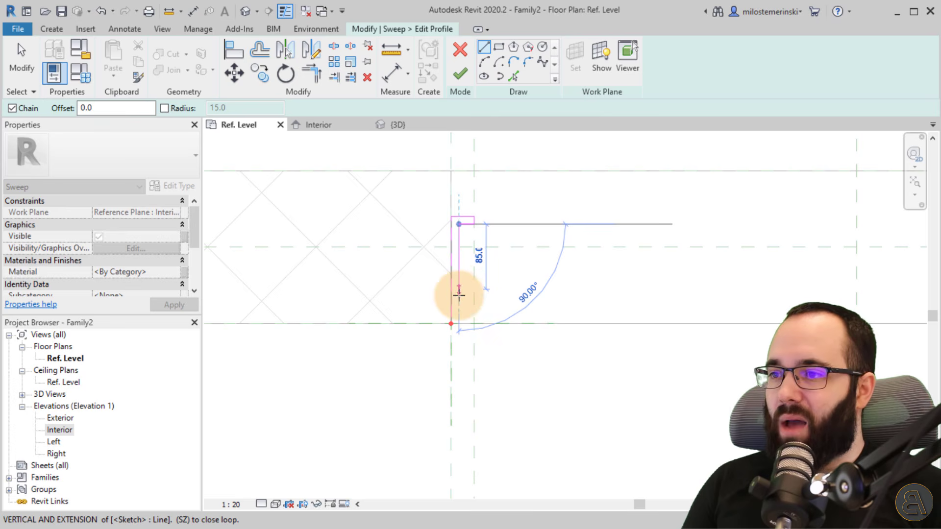
left_click(458, 335)
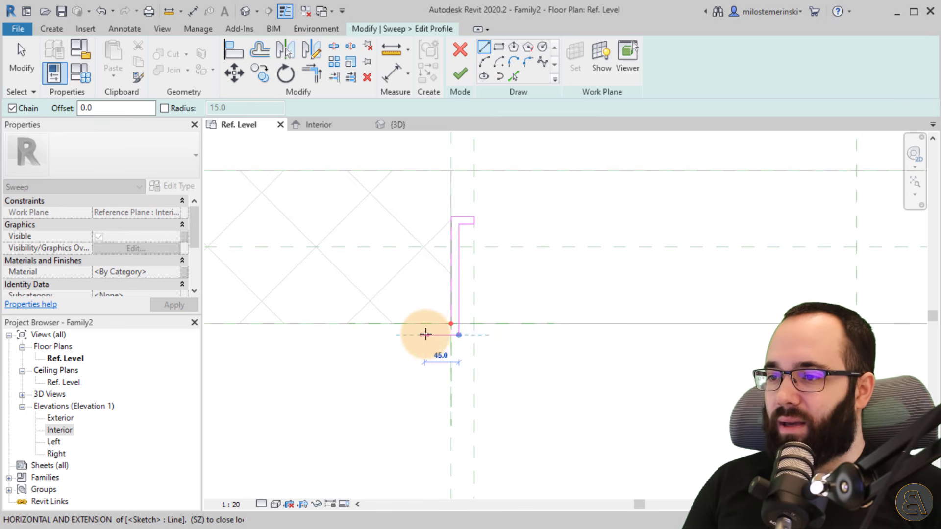
left_click(424, 335)
left_click(425, 324)
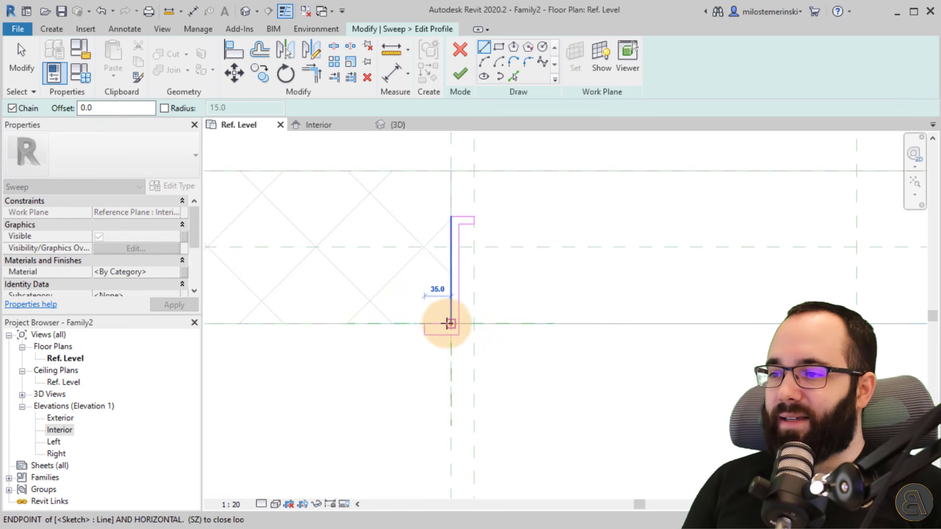
left_click(451, 324)
key("Escape")
Extend the upper flange of the profile so its end line sits 50 mm from the web's inner line
scroll(495, 211, "up", 4)
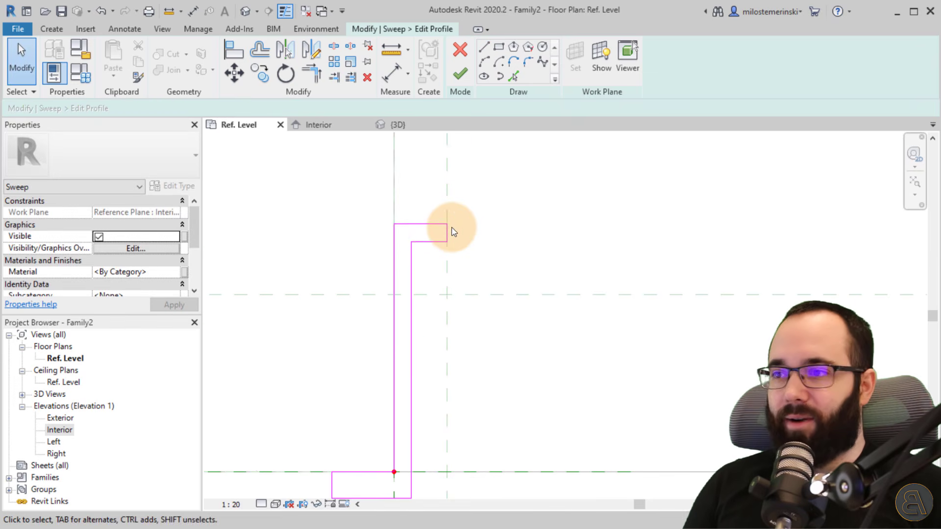
left_click_drag(447, 235, 491, 232)
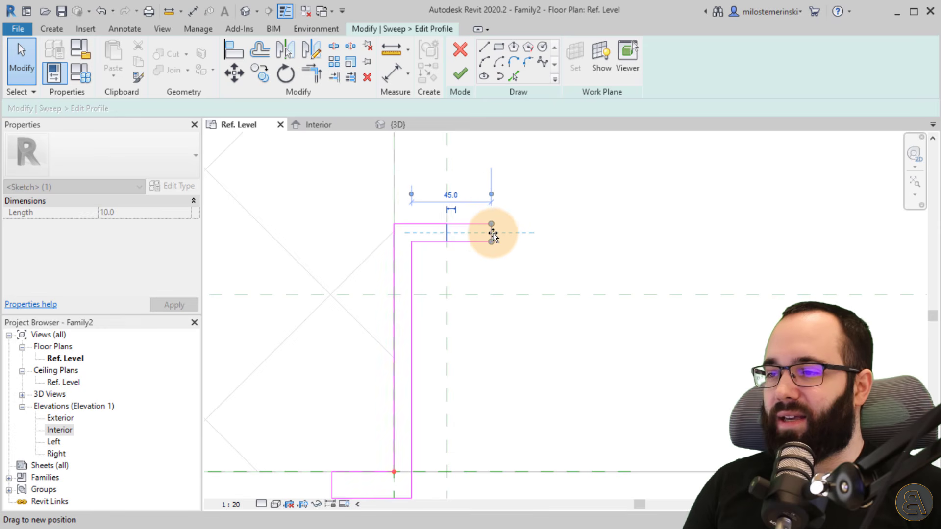
left_click_drag(497, 236, 500, 233)
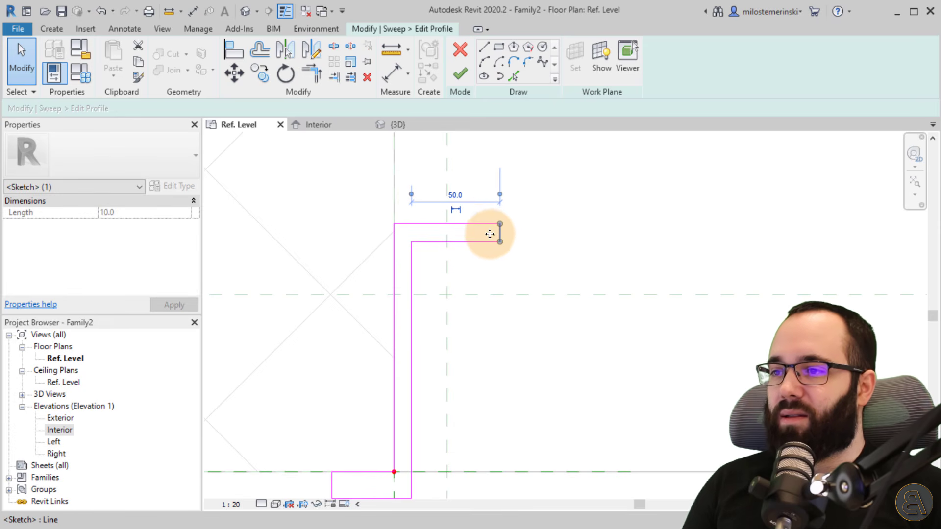
left_click_drag(490, 234, 500, 234)
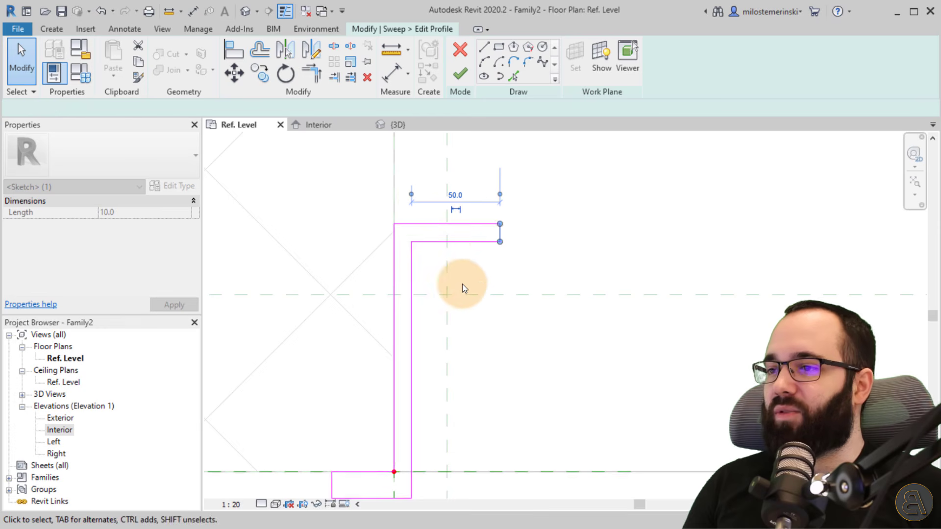
left_click(462, 284)
Move the web's inner line onto the Left reference plane so the web becomes 30 mm thick
scroll(434, 280, "down", 2)
middle_click_drag(434, 281, 466, 276)
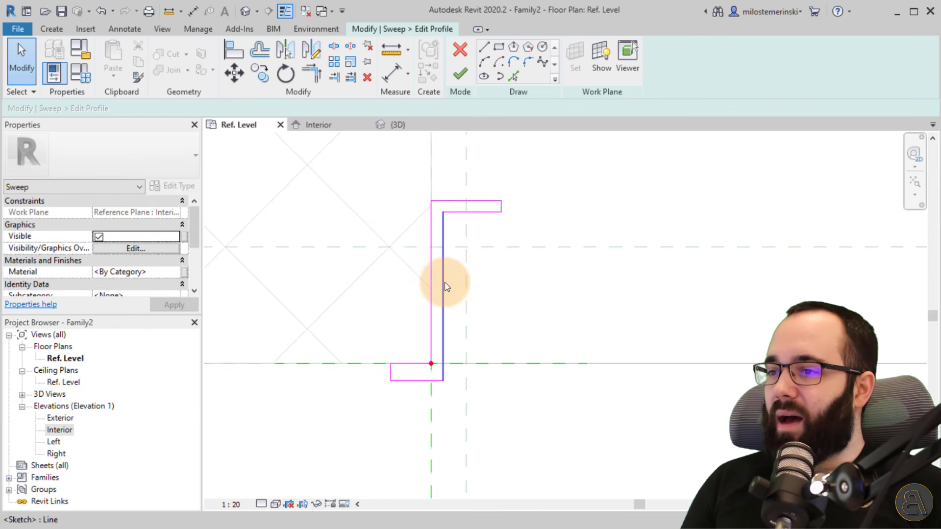
left_click_drag(443, 284, 466, 278)
middle_click_drag(496, 315, 487, 334)
scroll(490, 241, "up", 3)
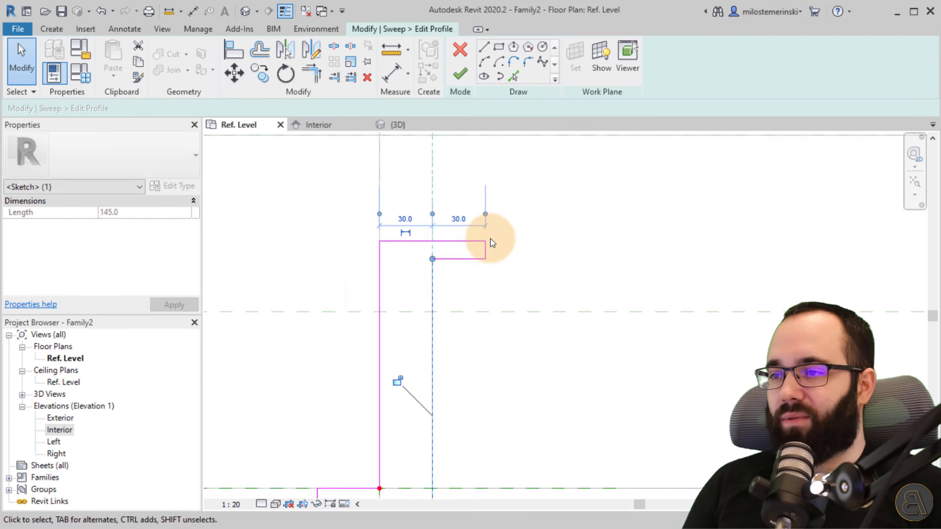
left_click_drag(483, 253, 499, 254)
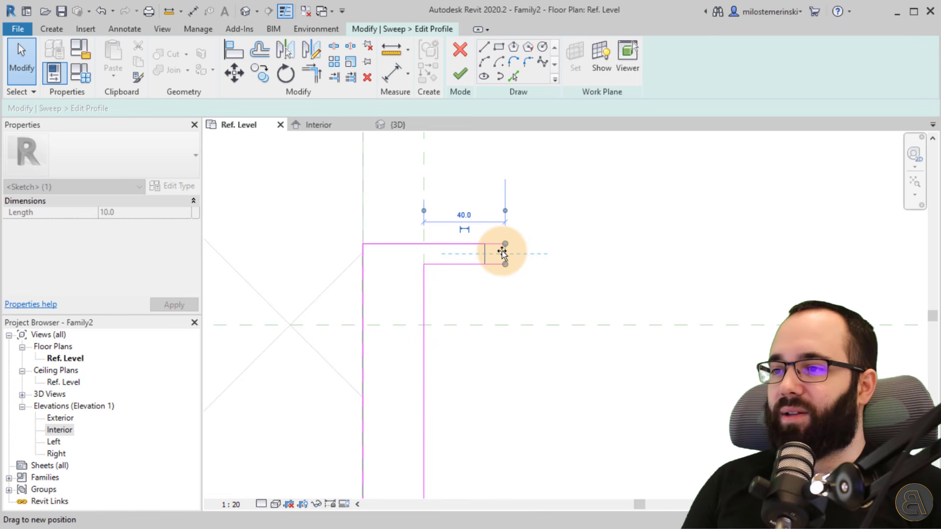
left_click_drag(490, 253, 487, 254)
left_click(455, 311)
Lock both long web lines to their vertical reference planes and the lower flange's wall-side line to the horizontal reference plane
scroll(454, 310, "down", 2)
mouse_move(455, 311)
middle_mouse_down()
mouse_move(437, 273)
mouse_move(447, 275)
mouse_move(445, 260)
middle_mouse_up()
scroll(433, 301, "down", 1)
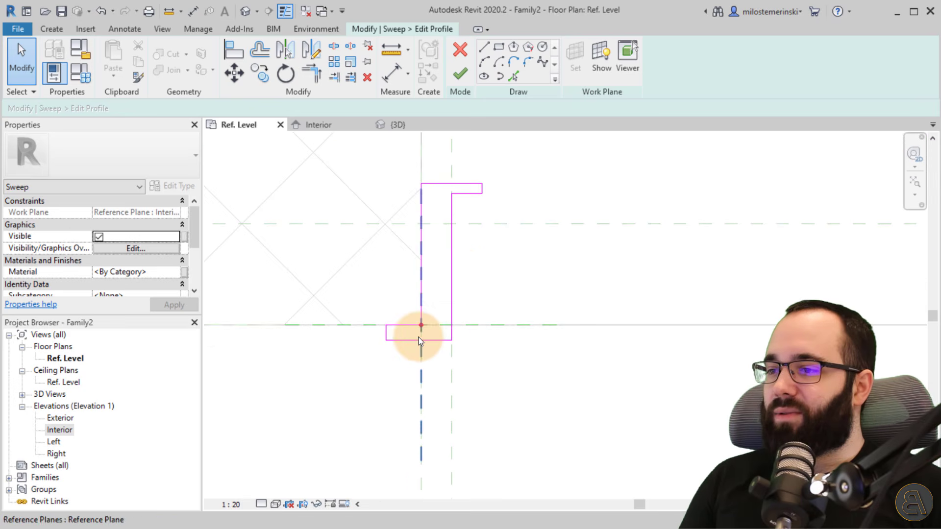
left_click(446, 294)
left_click_drag(445, 294, 447, 293)
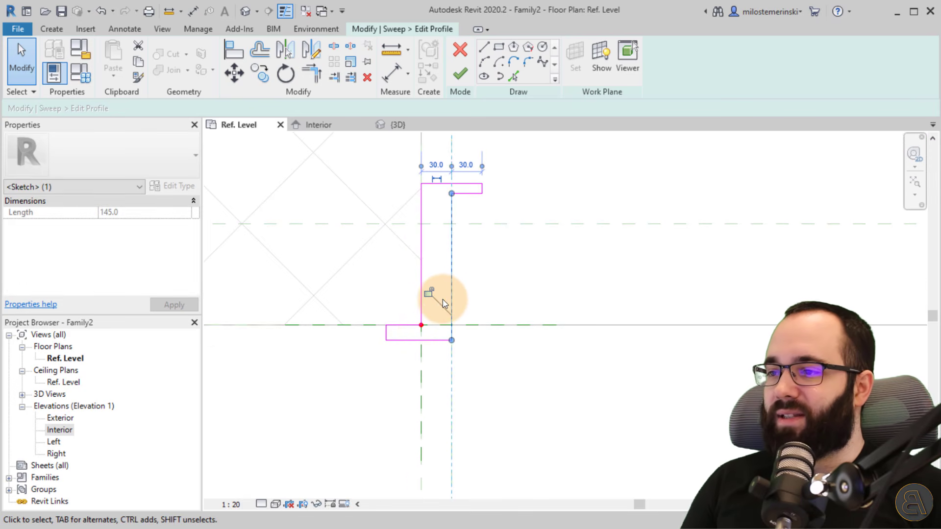
left_click(427, 292)
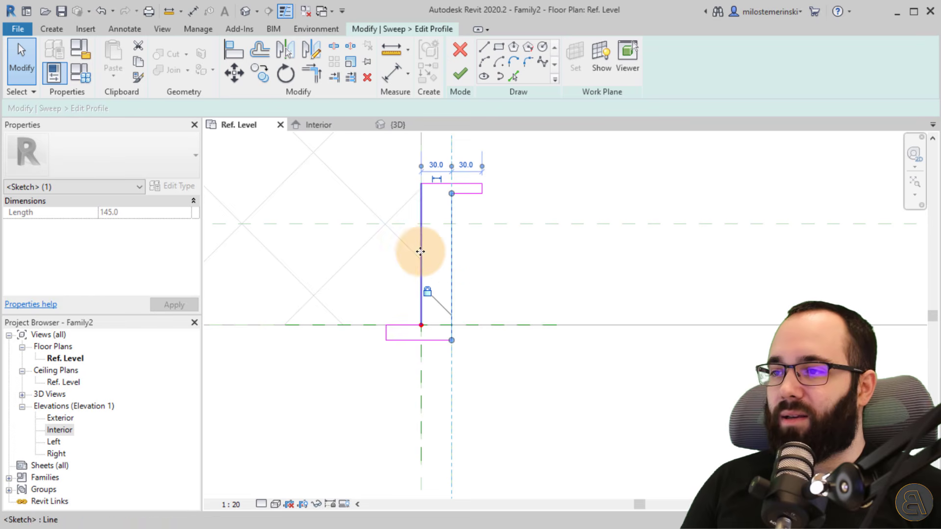
mouse_move(421, 249)
left_mouse_down()
mouse_move(404, 251)
mouse_move(421, 252)
left_mouse_up()
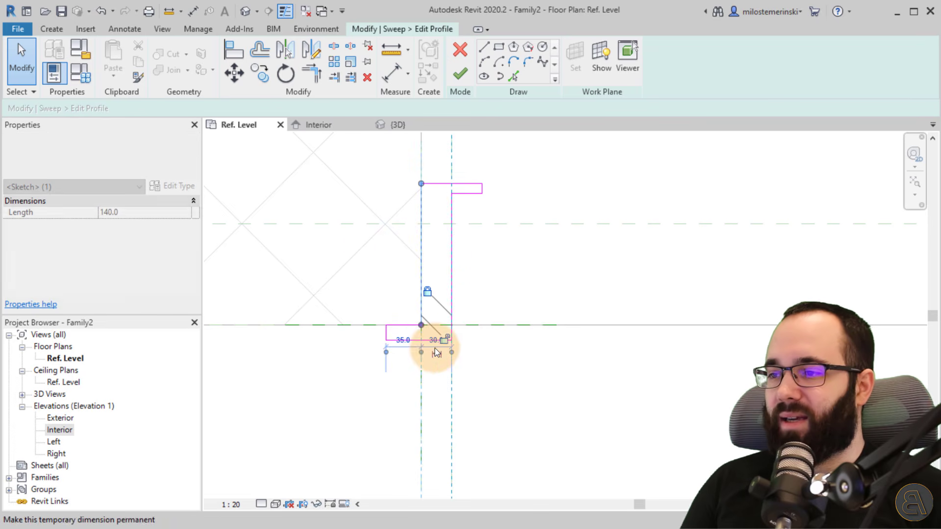
scroll(349, 327, "up", 2)
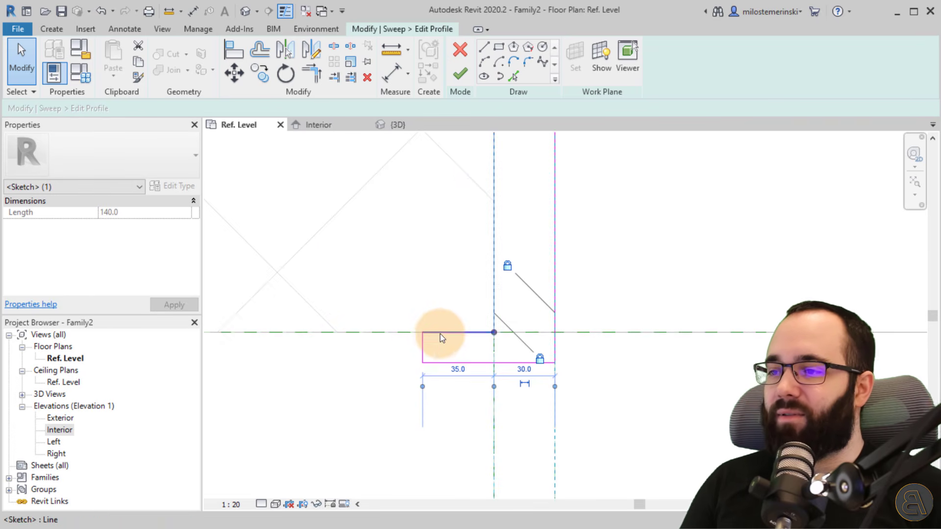
mouse_move(440, 333)
left_mouse_down()
mouse_move(440, 313)
mouse_move(440, 332)
left_mouse_up()
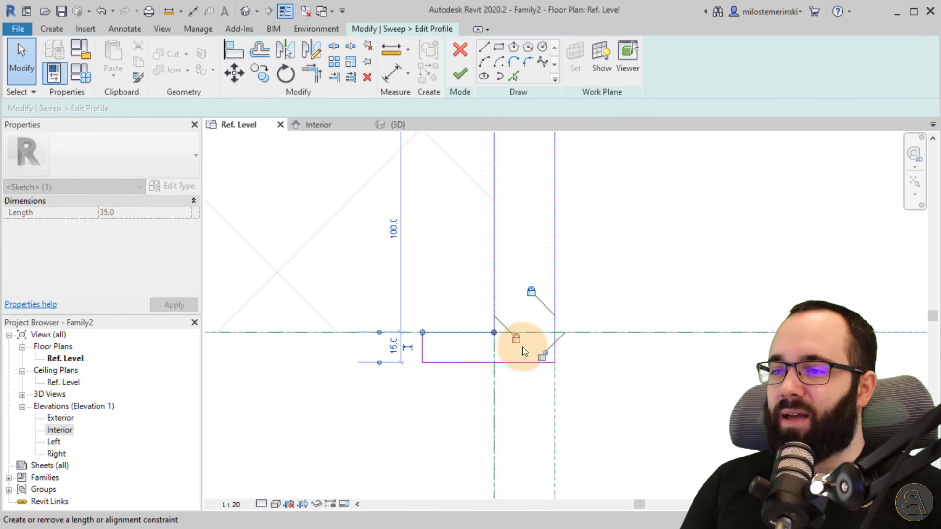
mouse_move(495, 260)
middle_mouse_down()
mouse_move(481, 242)
mouse_move(450, 319)
mouse_move(483, 258)
middle_mouse_up()
mouse_move(471, 234)
left_mouse_down()
mouse_move(481, 214)
mouse_move(473, 234)
left_mouse_up()
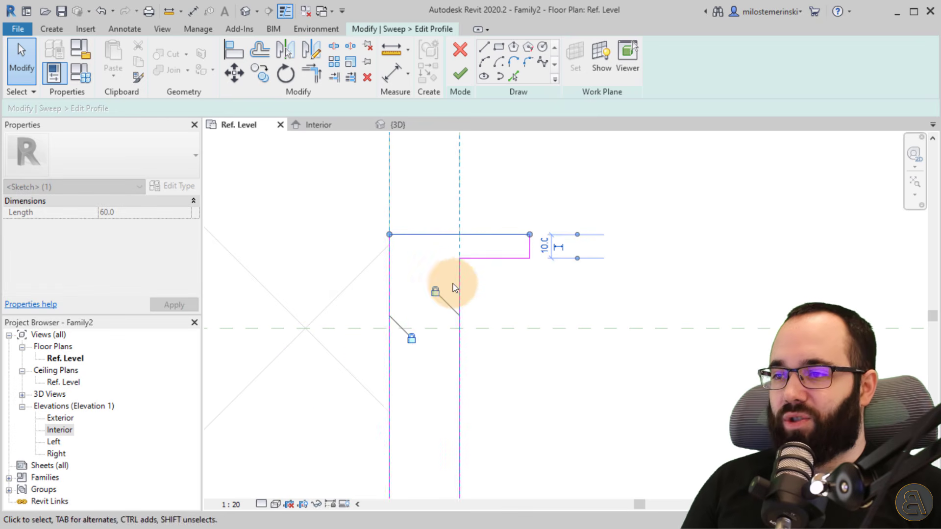
scroll(452, 287, "down", 3)
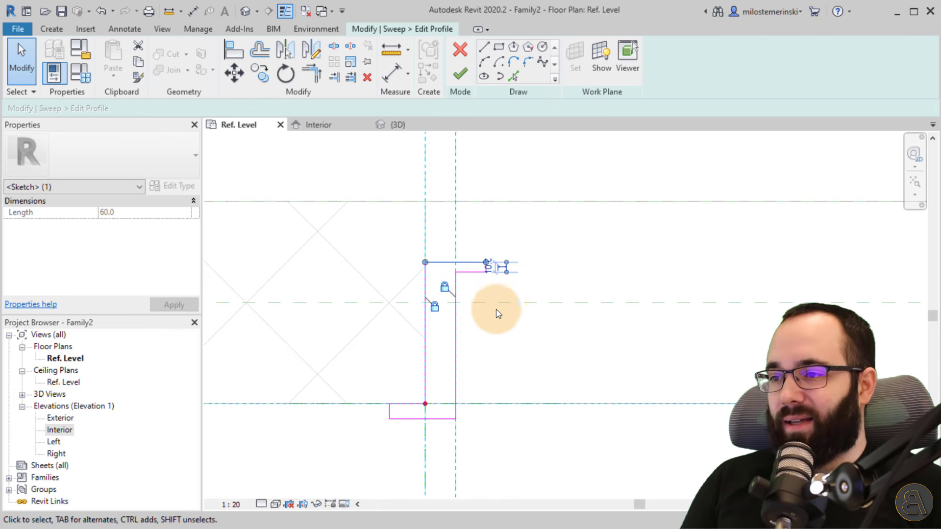
middle_click_drag(496, 309, 458, 331)
scroll(481, 317, "down", 1)
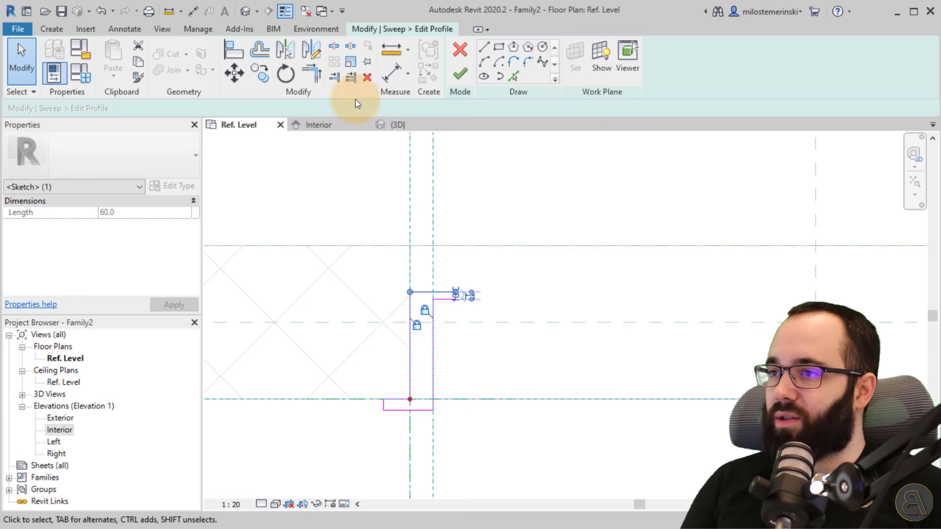
key("d")
key("i")
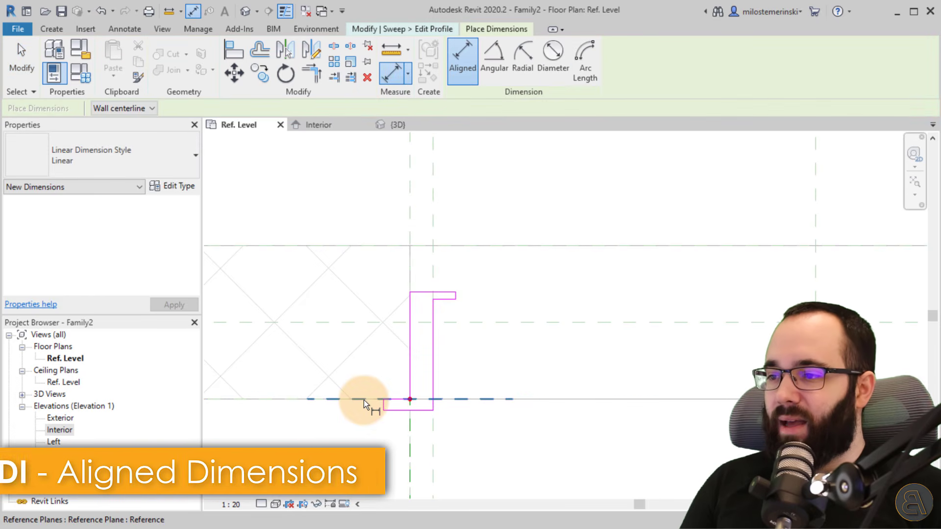
left_click(363, 401)
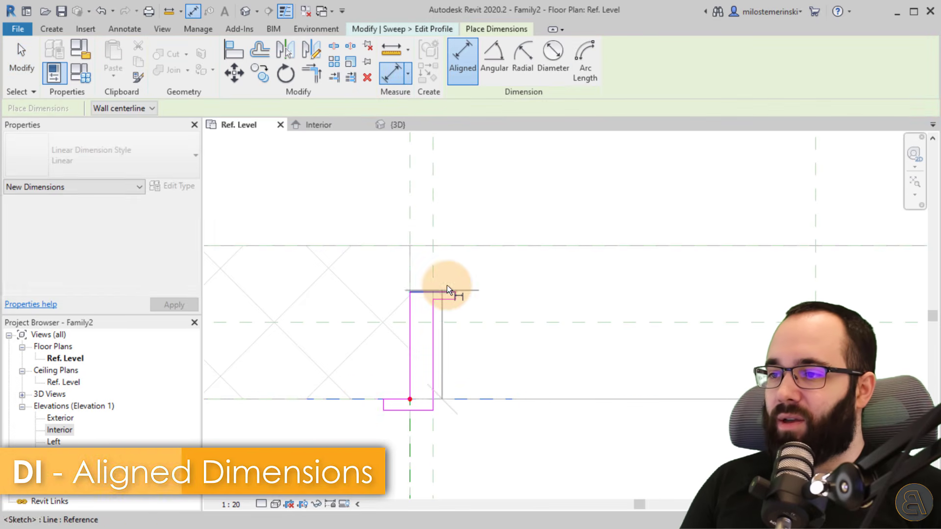
left_click(441, 291)
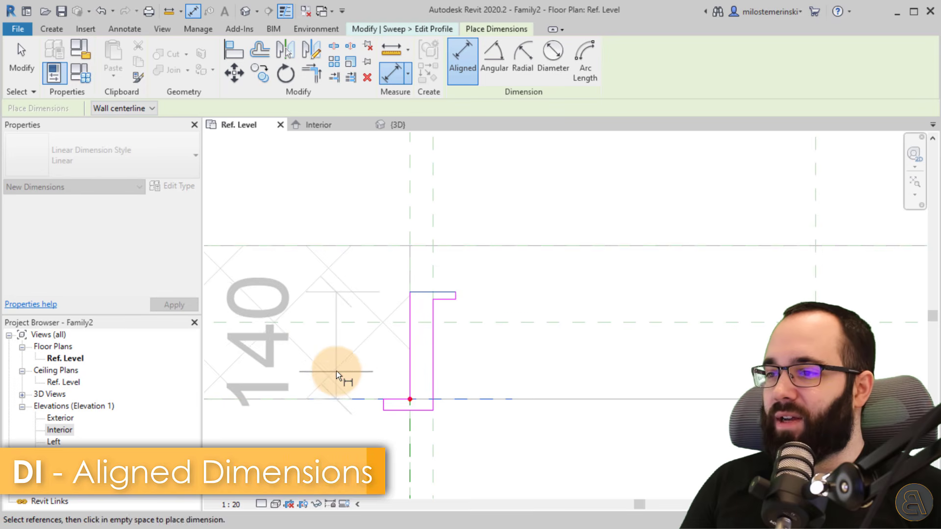
middle_click_drag(348, 360, 375, 353)
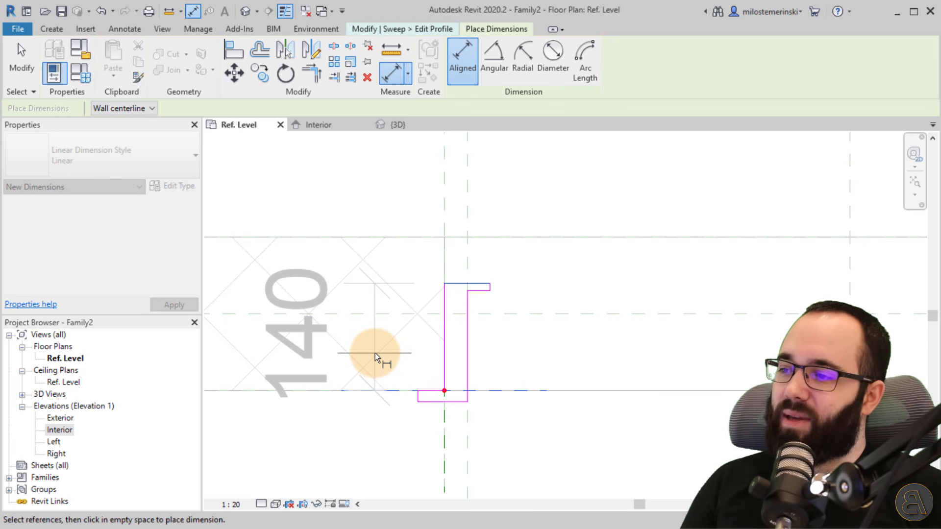
key("Escape")
key("Escape")
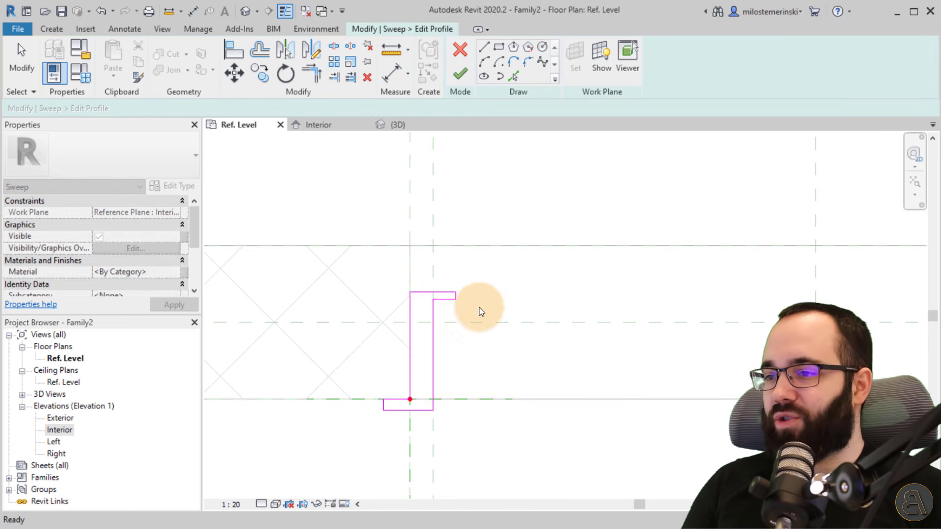
Move the upper flange's three lines to 120 mm from the horizontal reference plane and add an aligned dimension between plane and flange
left_click(446, 289)
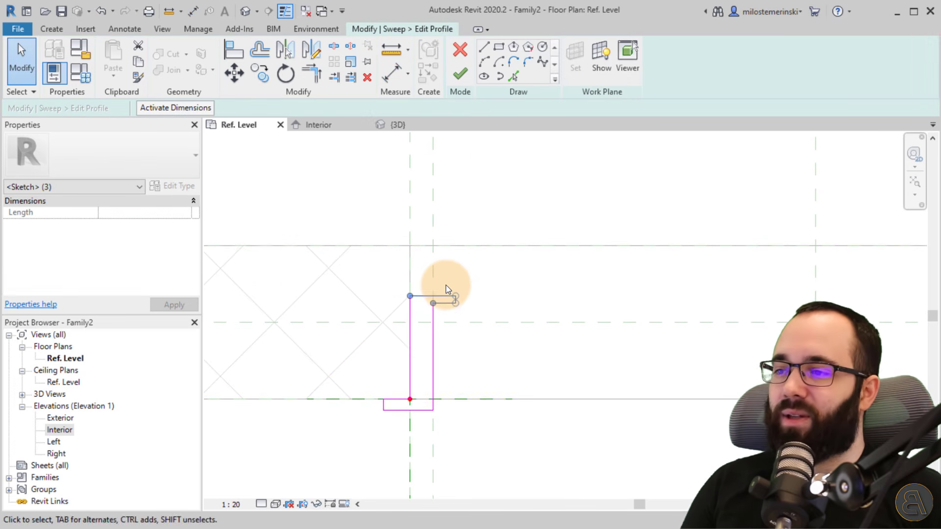
key("Escape")
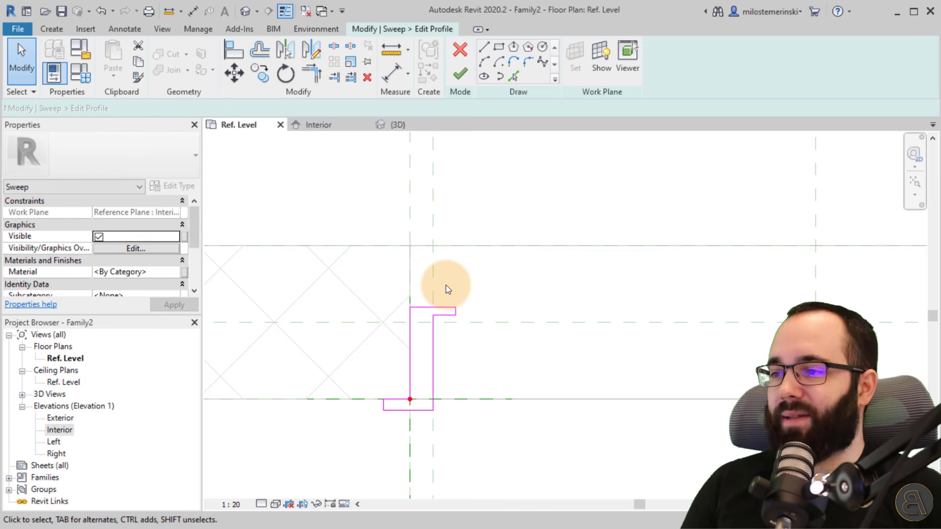
key("d")
key("i")
left_click(357, 398)
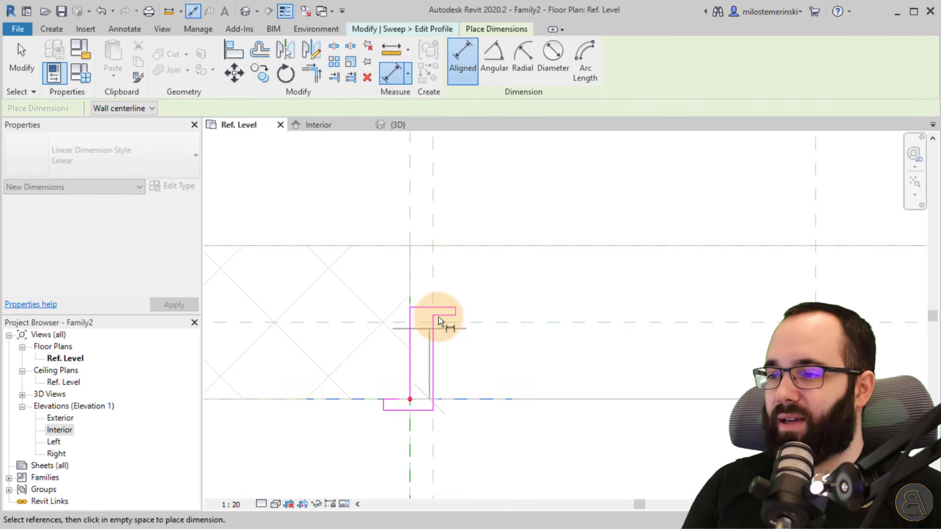
left_click(441, 308)
left_click(282, 437)
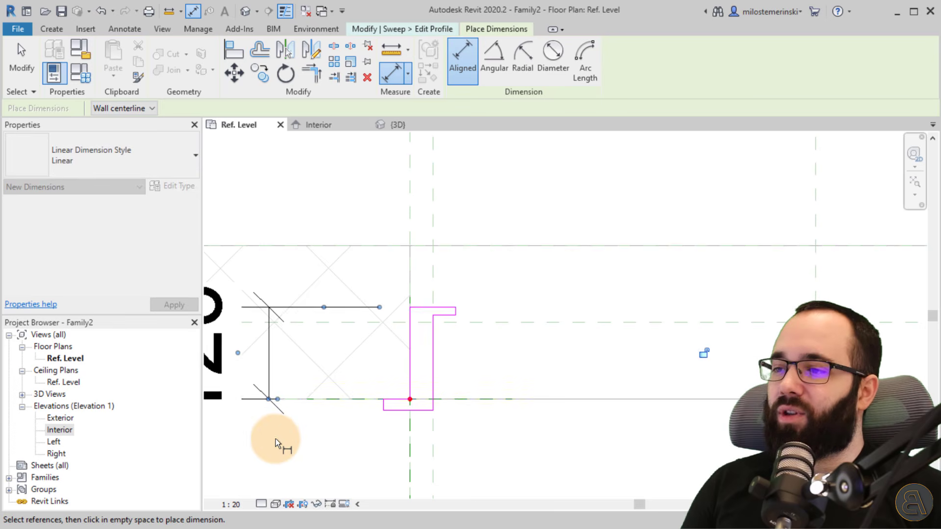
middle_click_drag(279, 439, 422, 395)
left_click(547, 276)
key("Escape")
left_click(535, 260)
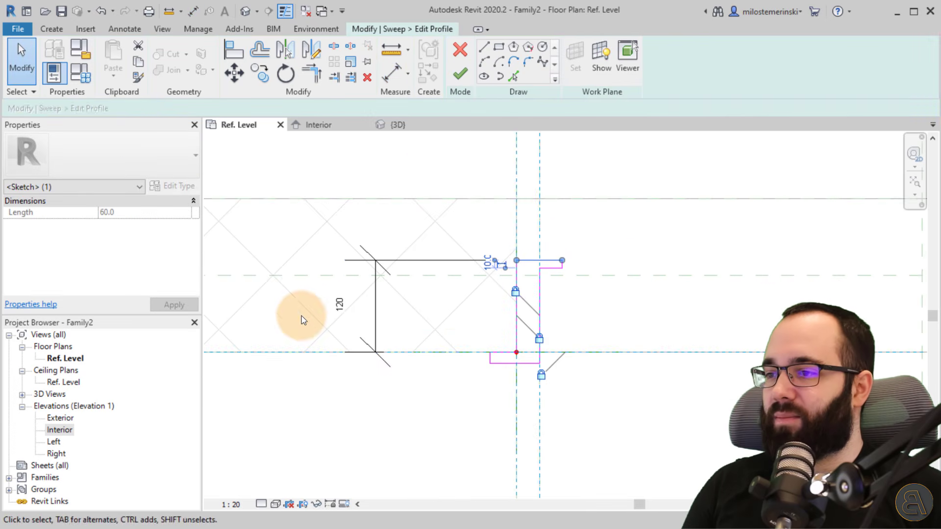
left_click(333, 314)
key("Escape")
left_click(528, 260)
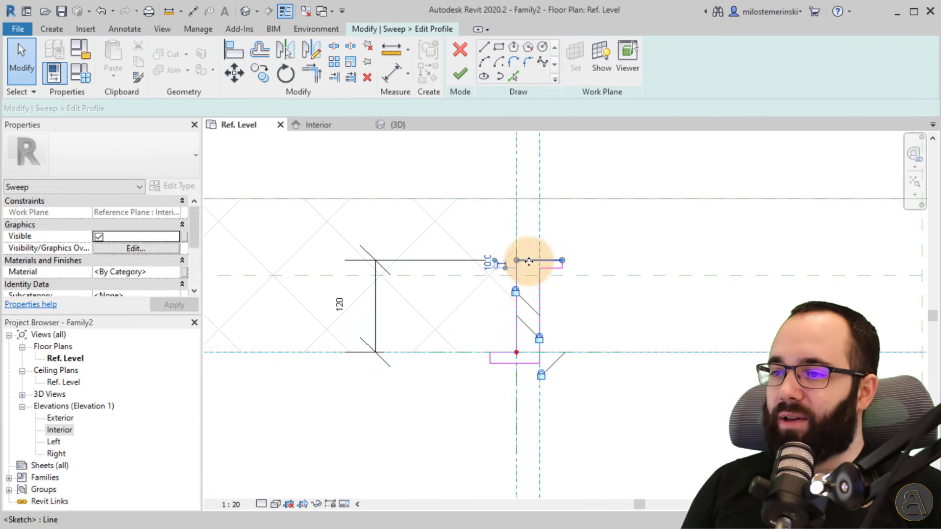
key("Escape")
Lock the 120 mm dimension between the horizontal reference plane and the upper flange
left_click(379, 314)
scroll(331, 306, "down", 1)
middle_click_drag(331, 306, 279, 294)
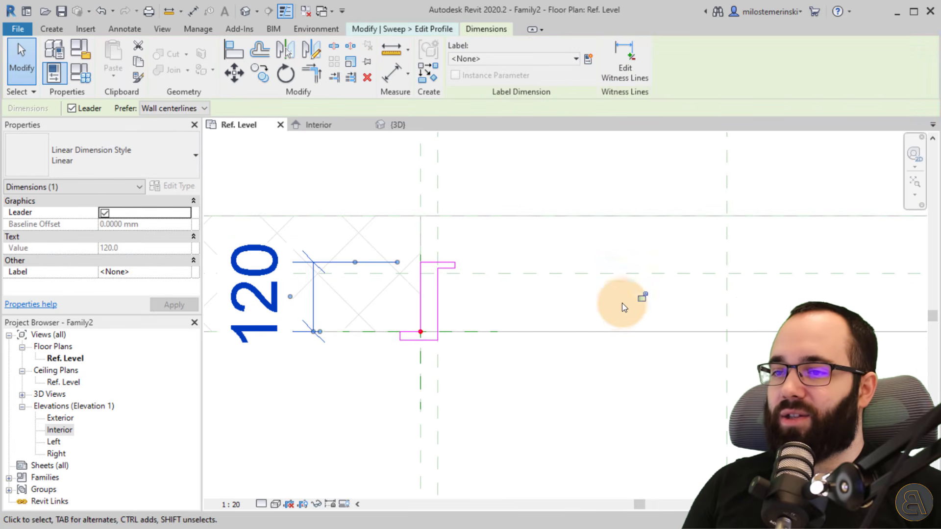
left_click(639, 300)
left_click(478, 400)
scroll(428, 284, "up", 4)
left_click(480, 288)
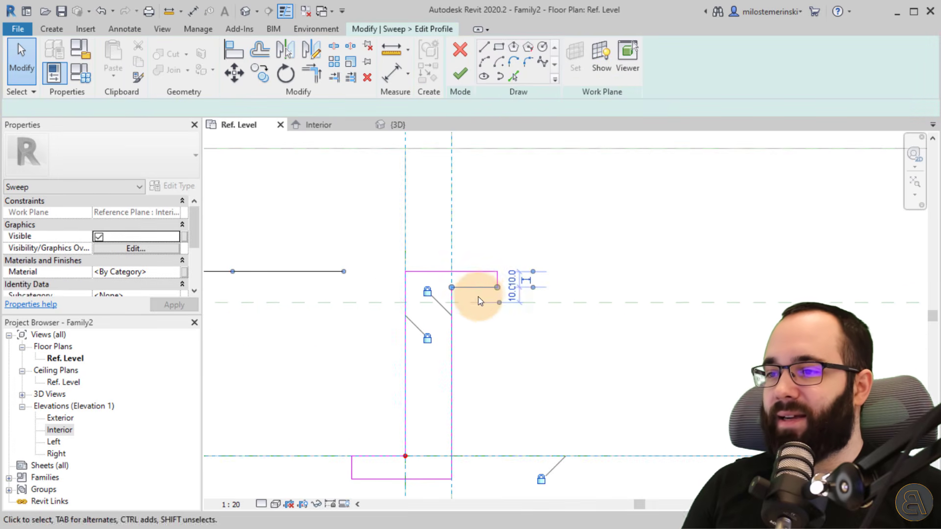
left_click(528, 328)
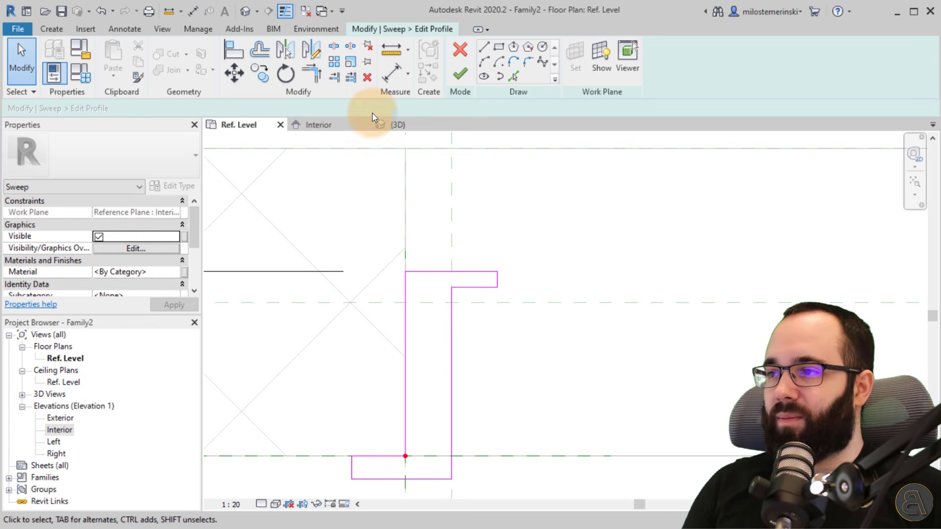
Add an aligned dimension from the horizontal reference plane to the upper flange's lower line
left_click(391, 73)
scroll(563, 284, "down", 3)
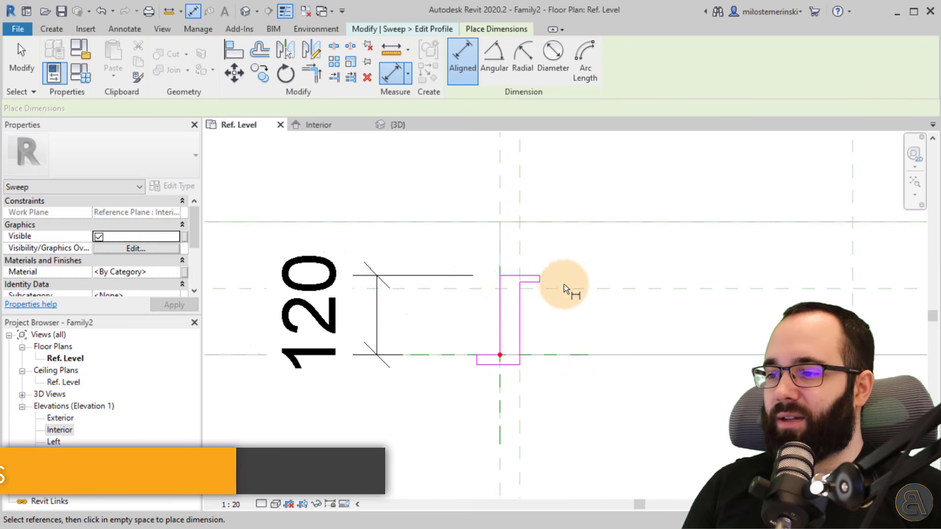
left_click(454, 352)
left_click(525, 281)
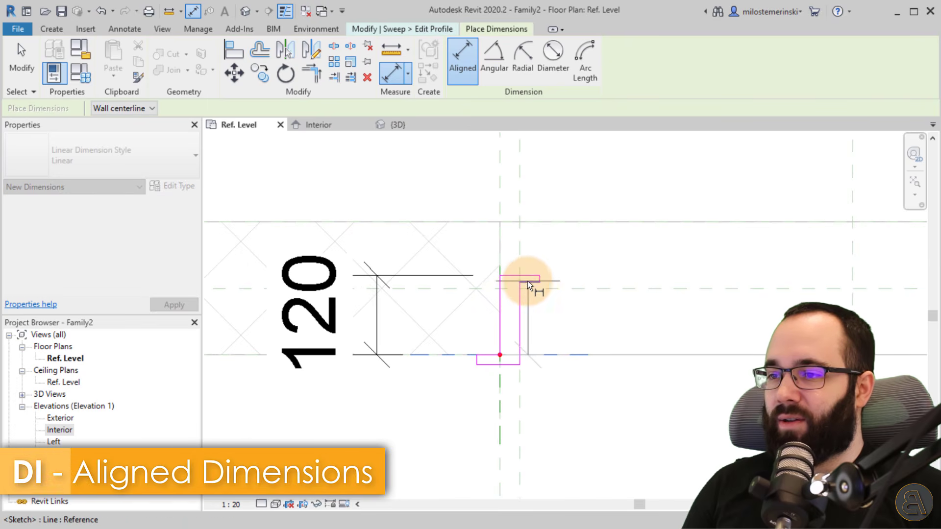
left_click(308, 424)
scroll(510, 372, "up", 3)
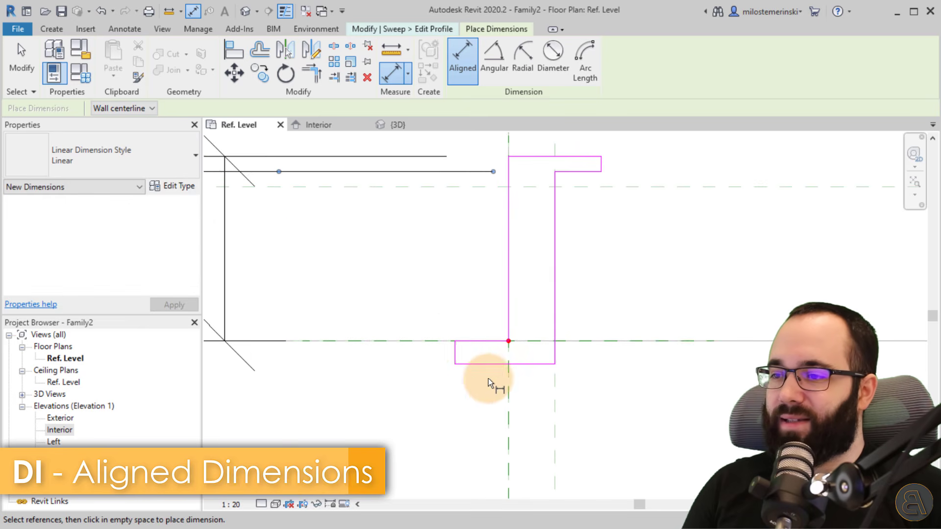
Add and lock an aligned dimension between the horizontal reference plane and the lower flange's outer line
left_click(485, 365)
scroll(400, 404, "down", 3)
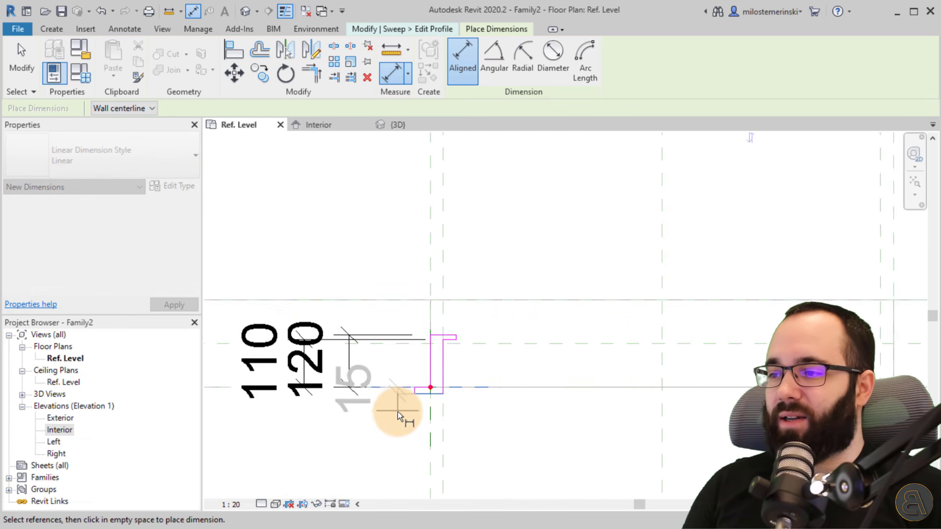
left_click(331, 444)
scroll(382, 387, "down", 2)
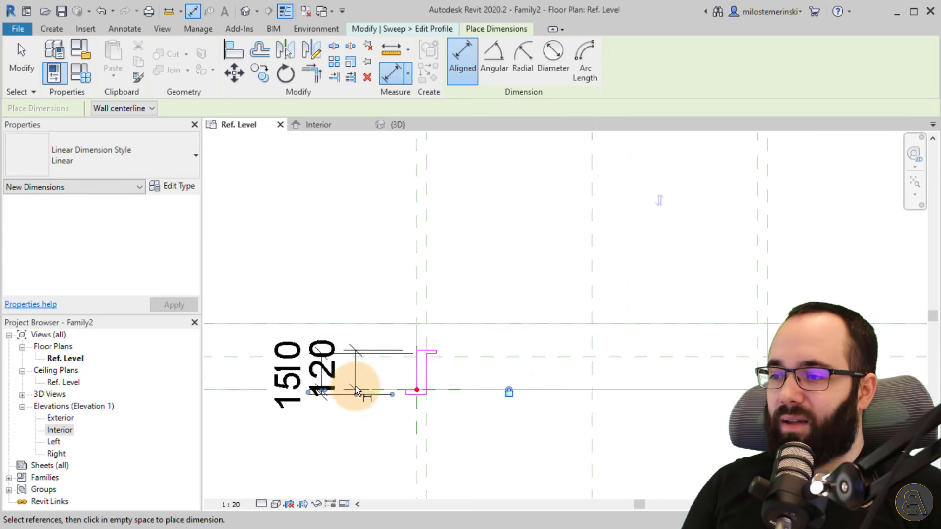
scroll(310, 390, "up", 2)
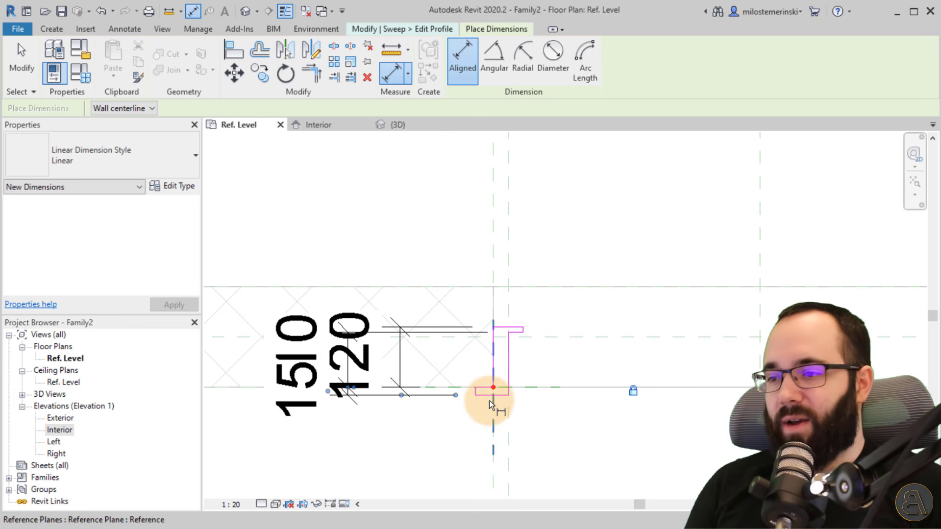
Add and lock an aligned dimension between the web's outer reference plane and the lower flange's end line
scroll(490, 399, "up", 3)
left_click(495, 416)
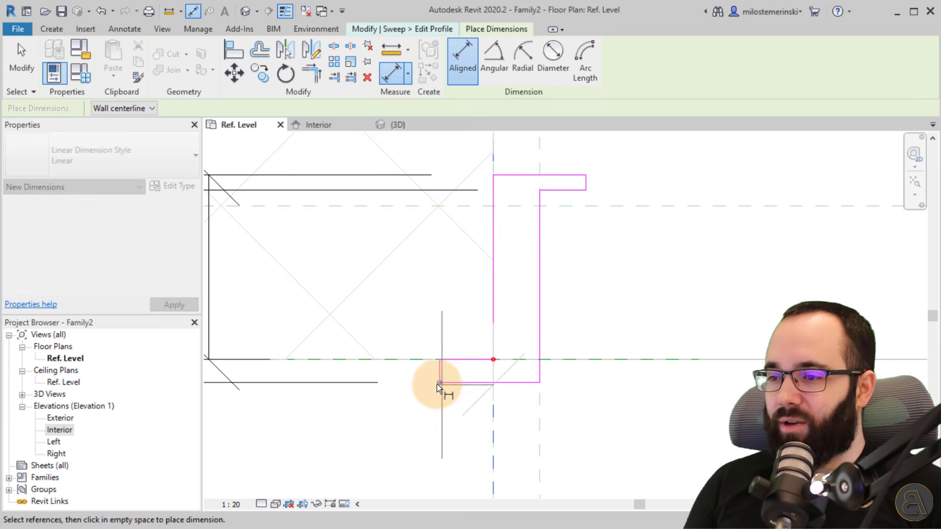
left_click(437, 377)
scroll(417, 362, "down", 4)
left_click(363, 402)
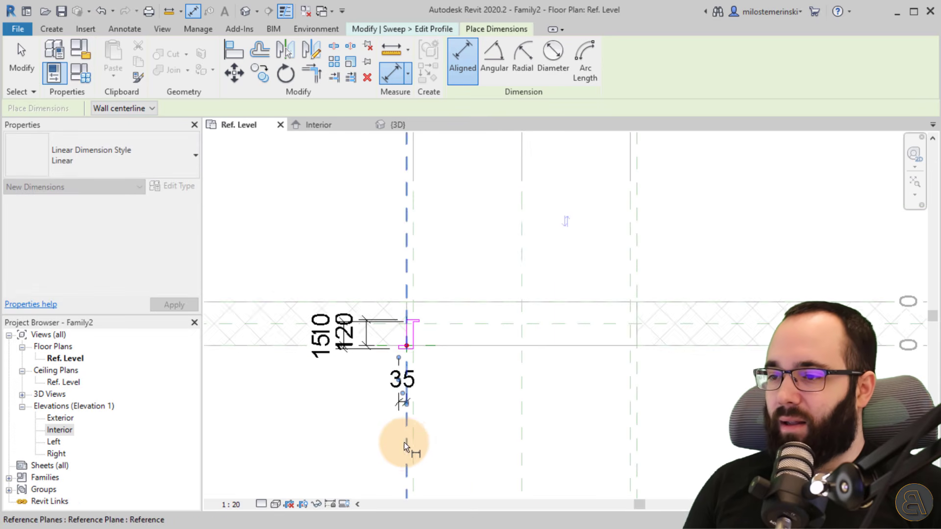
middle_click_drag(410, 441, 347, 294)
middle_click_drag(355, 204, 367, 278)
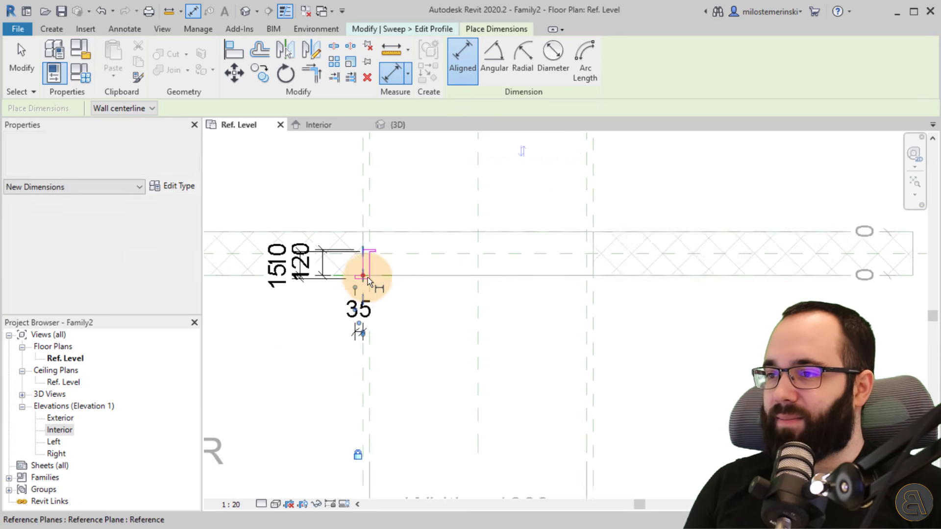
Add and lock an aligned dimension from the web's outer reference plane to the upper flange's end line
scroll(368, 277, "up", 5)
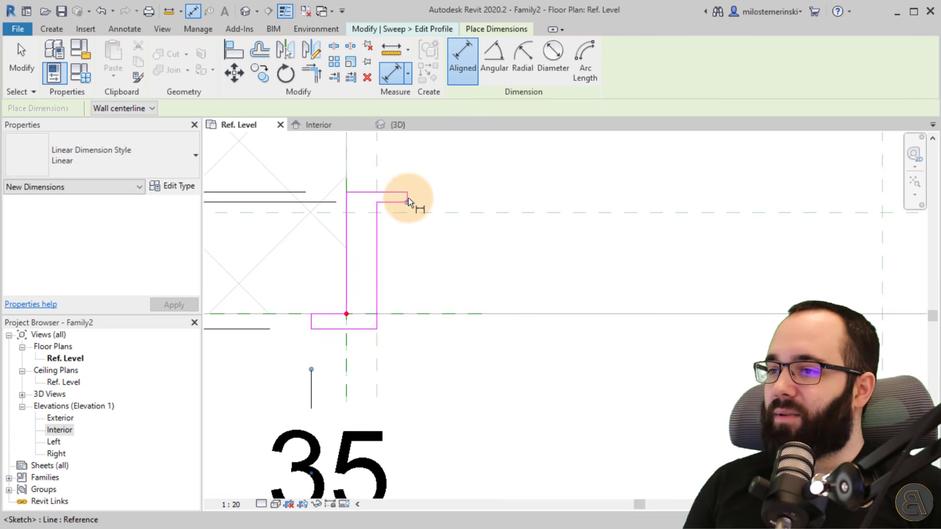
middle_click_drag(378, 217, 407, 289)
scroll(407, 290, "down", 1)
left_click(386, 396)
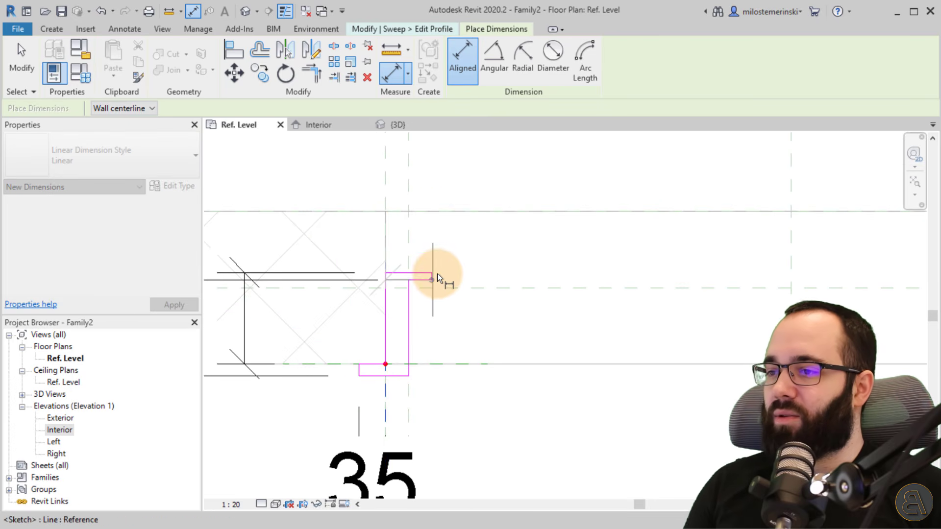
left_click(434, 274)
scroll(432, 276, "down", 5)
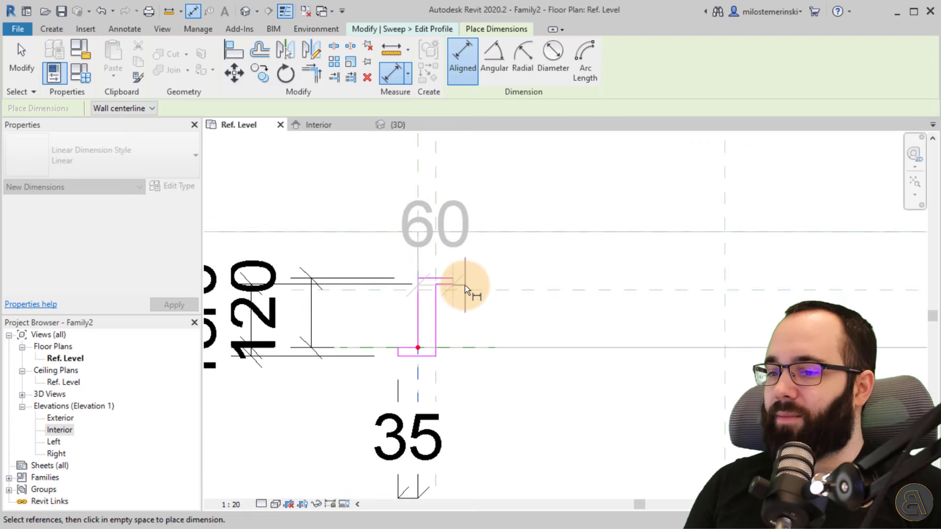
middle_click_drag(464, 337, 412, 219)
left_click(431, 282)
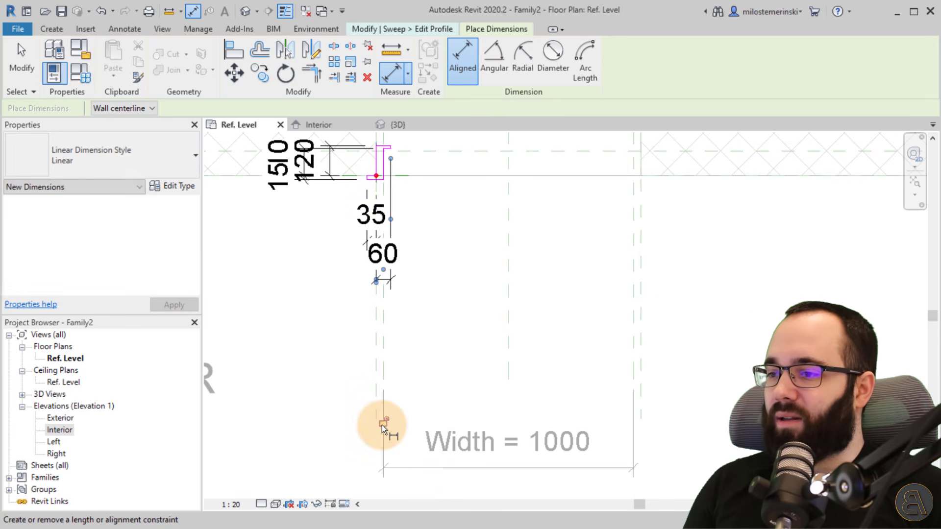
key("Escape")
key("Escape")
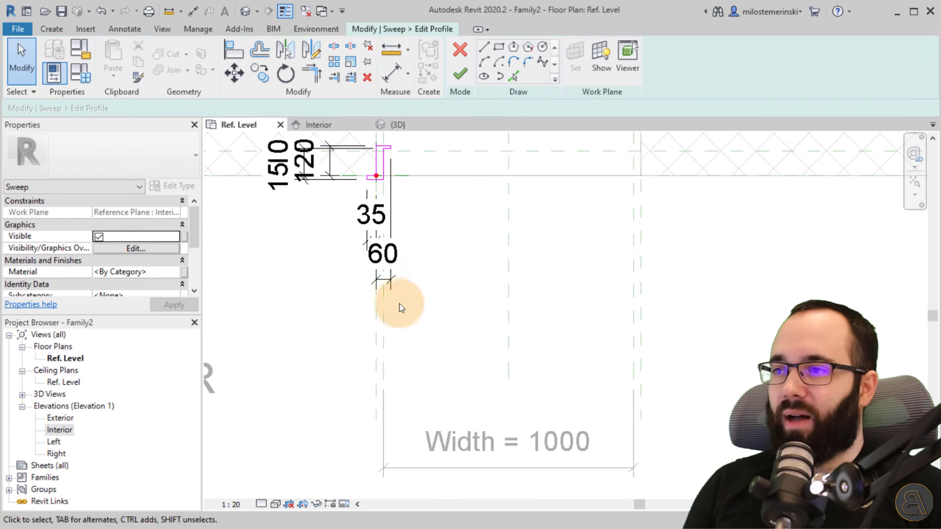
Finish the profile sketch and complete the frame sweep in the 3D view
middle_click_drag(337, 199, 369, 253)
left_click(460, 75)
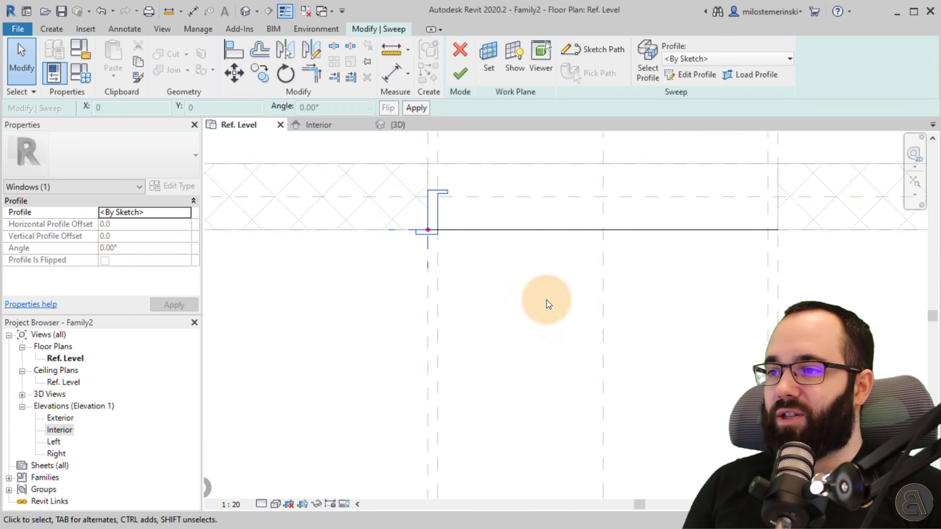
left_click(391, 126)
middle_click_drag(436, 326, 505, 333, "shift")
left_click(460, 74)
Examine the frame sweep's corner and flanges from both sides of the wall in 3D
middle_click_drag(453, 361, 390, 448, "shift")
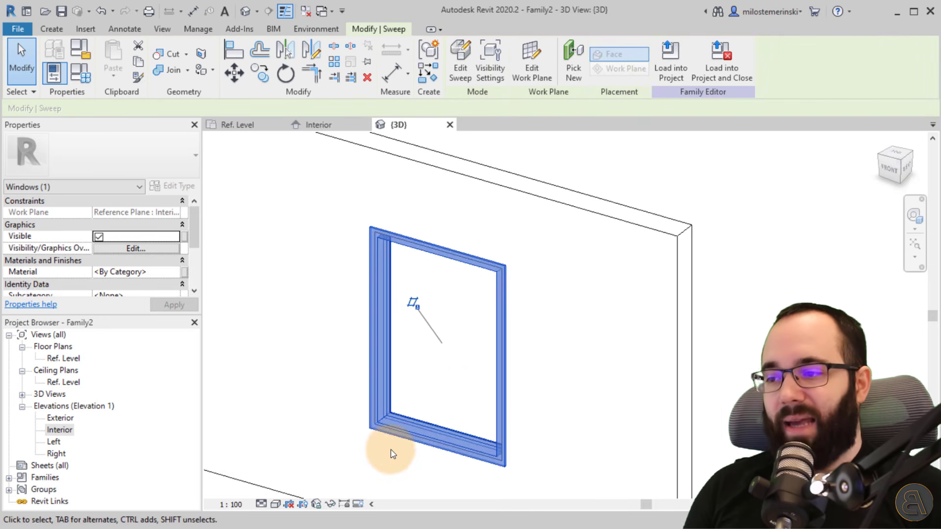
scroll(390, 448, "up", 4)
left_click(390, 448)
middle_click_drag(461, 403, 420, 378, "shift")
left_click(456, 411)
scroll(427, 368, "up", 6)
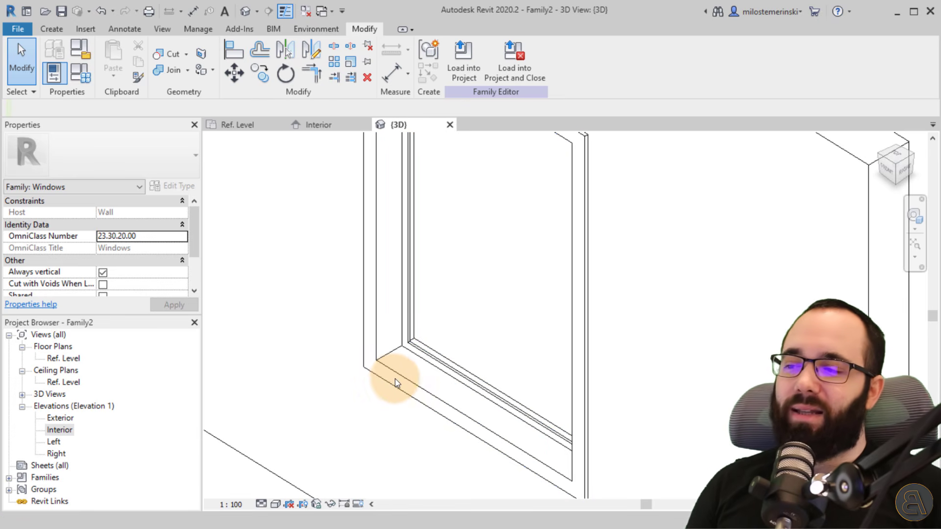
middle_click_drag(399, 380, 401, 361, "shift")
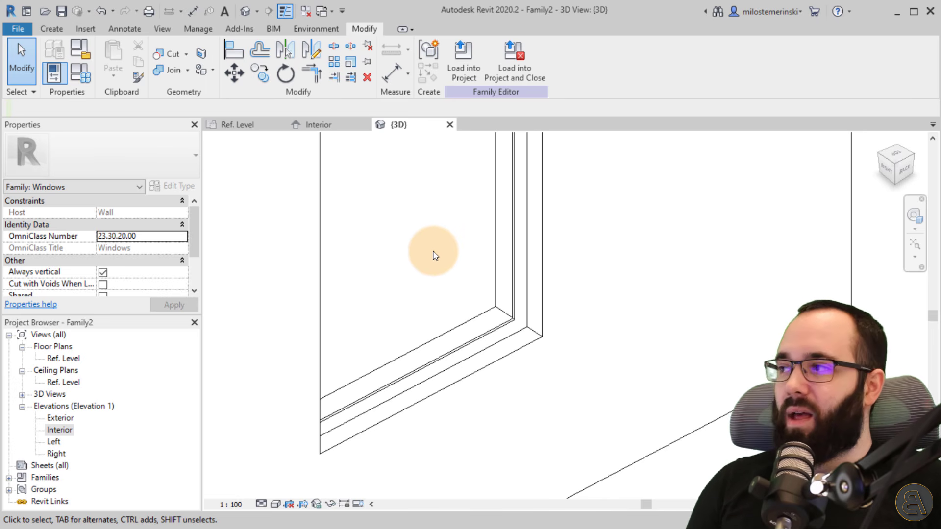
mouse_move(432, 255)
middle_mouse_down("shift")
mouse_move(421, 261)
mouse_move(436, 270)
middle_mouse_up("shift")
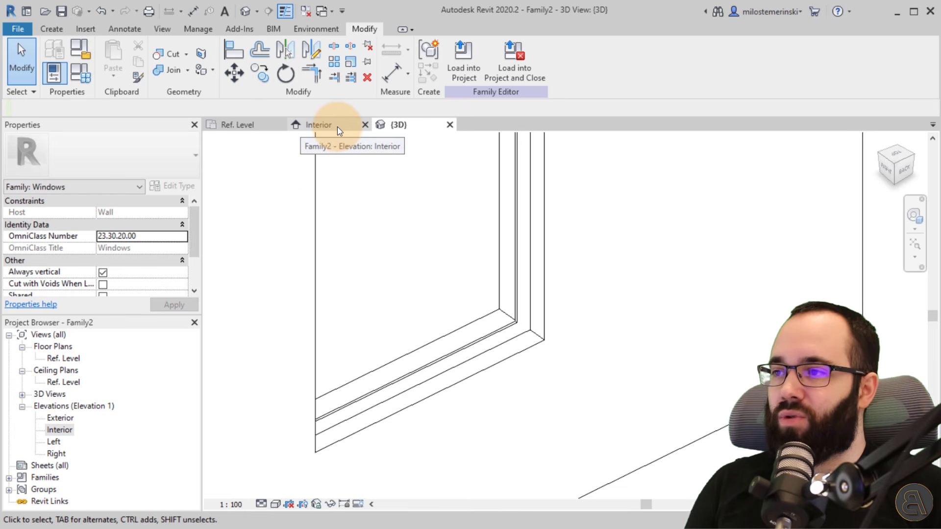
In the Exterior elevation, start a new sweep with a sketched path on the work plane Reference Plane : Exterior
double_click(60, 418)
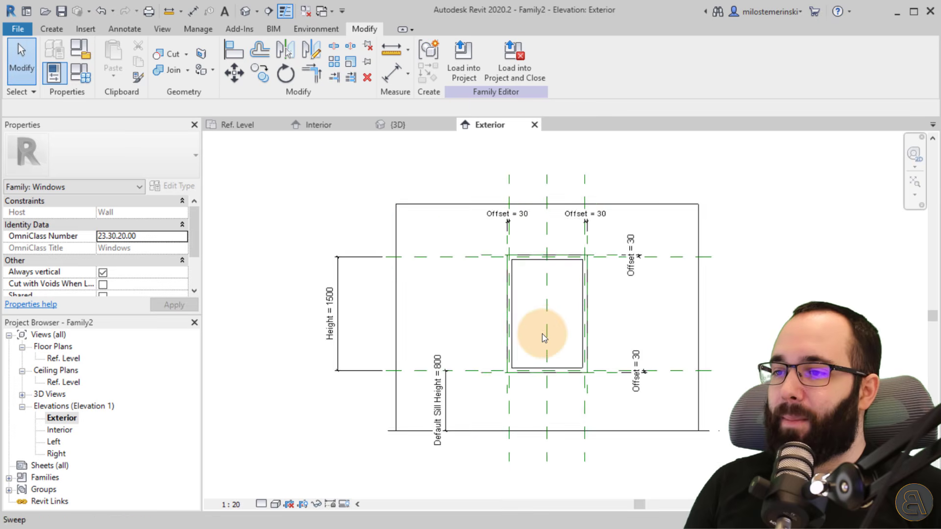
scroll(542, 333, "up", 2)
mouse_move(521, 318)
middle_mouse_down()
mouse_move(457, 316)
mouse_move(432, 301)
middle_mouse_up()
left_click(85, 51)
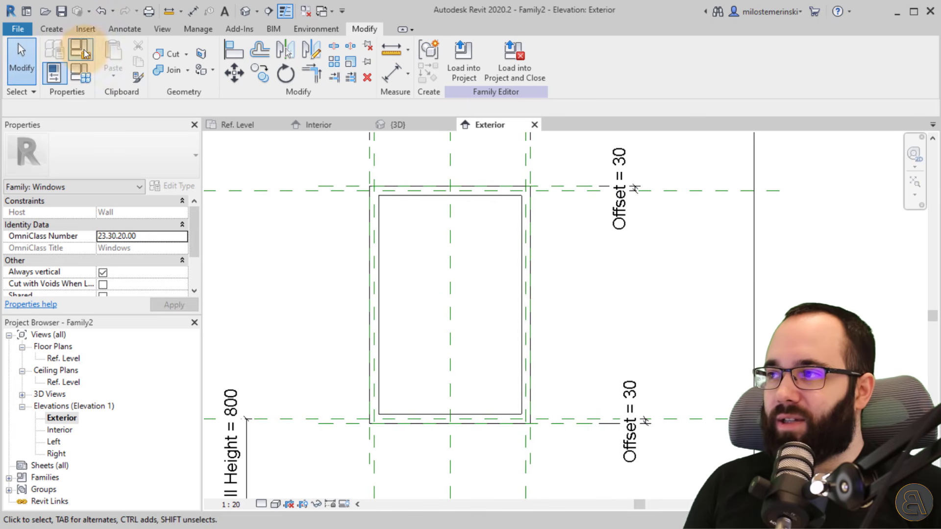
left_click(49, 33)
left_click(223, 78)
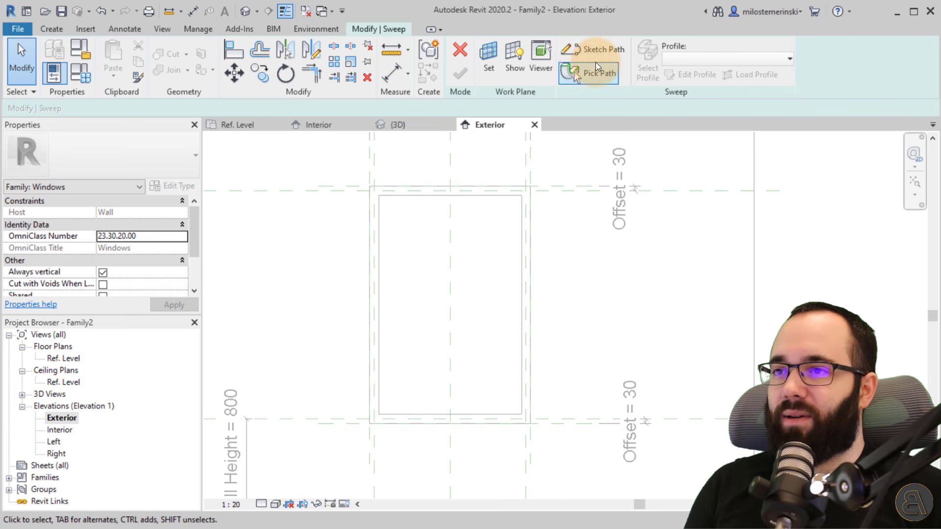
left_click(598, 49)
left_click(566, 77)
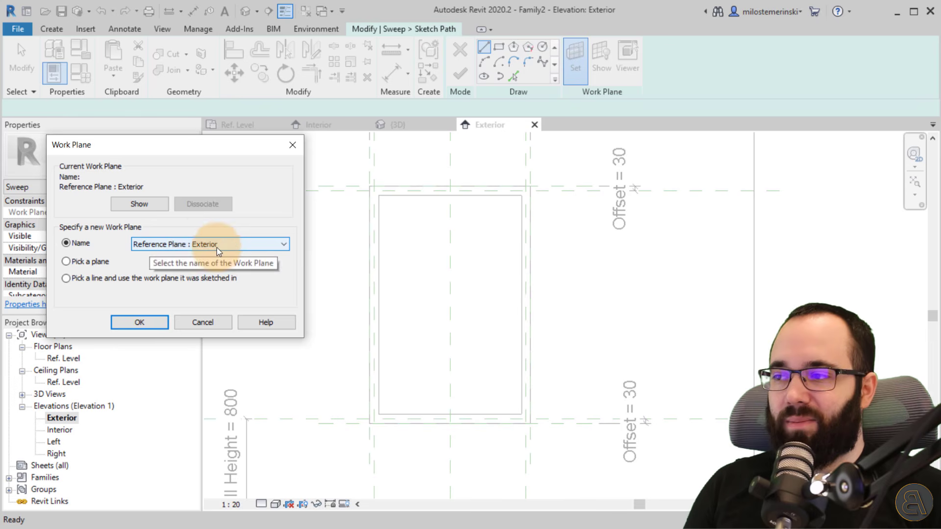
left_click(111, 316)
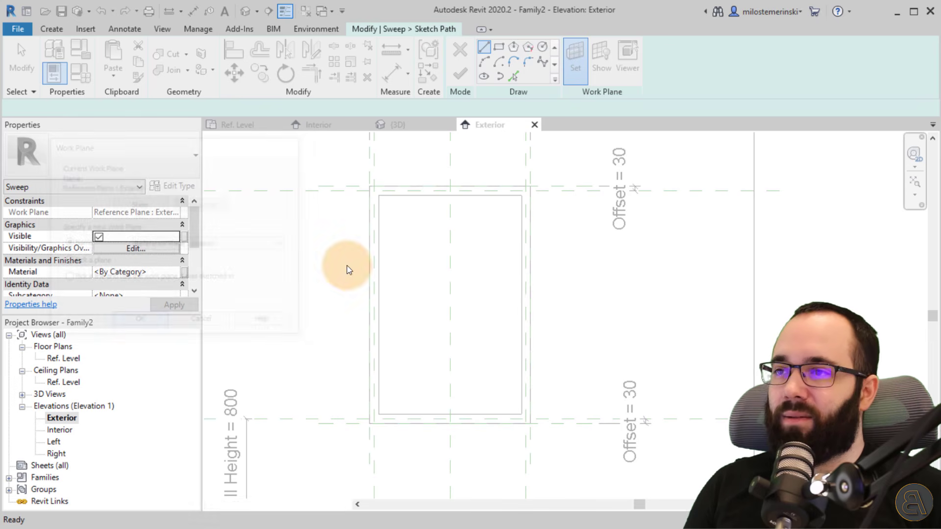
Draw a rectangular sweep path between opposite corners of the outer offset reference planes around the window opening
left_click(499, 49)
scroll(382, 196, "up", 3)
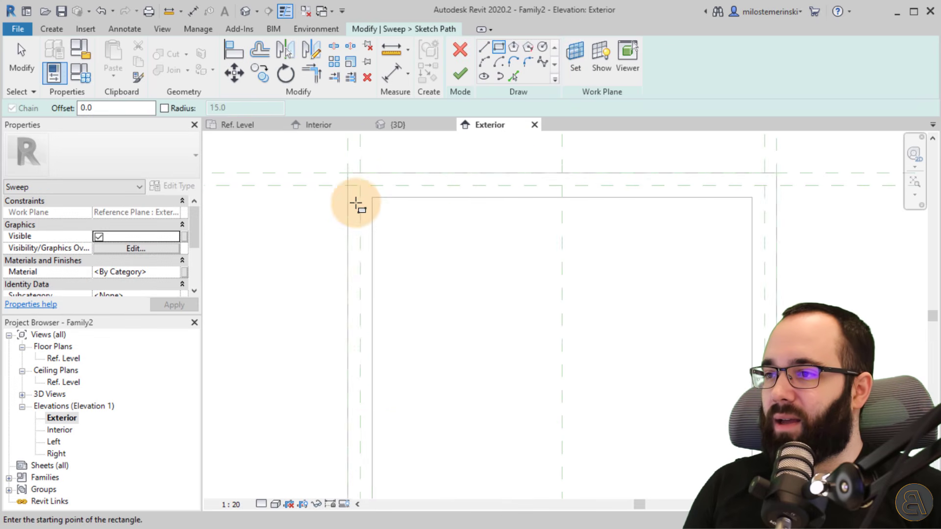
left_click(346, 173)
scroll(498, 304, "down", 3)
middle_click_drag(509, 343, 418, 210)
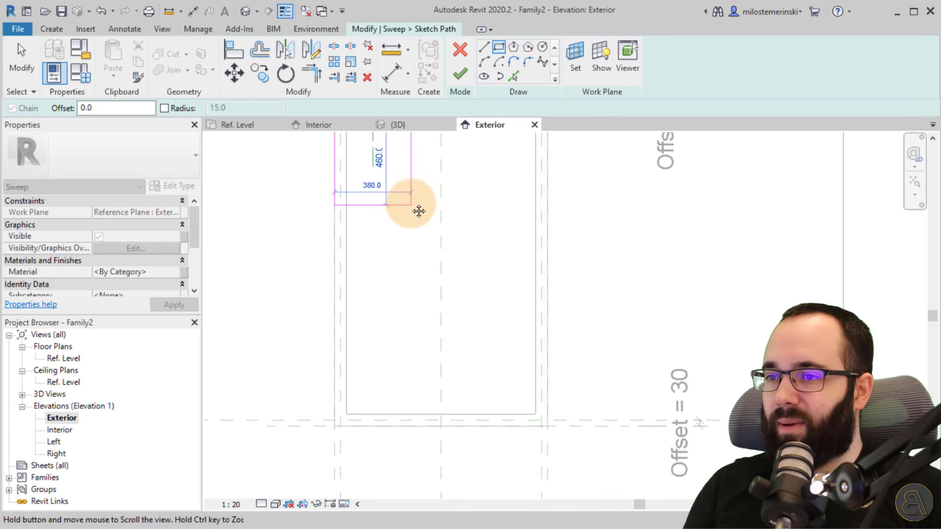
left_click(547, 426)
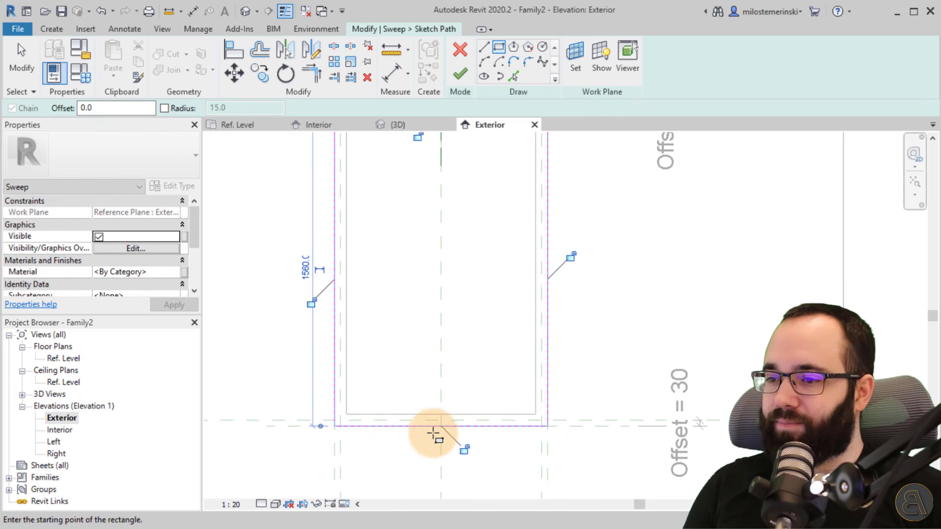
Lock all four lines of the rectangular path to the offset reference planes
scroll(502, 300, "down", 3)
left_click(547, 296)
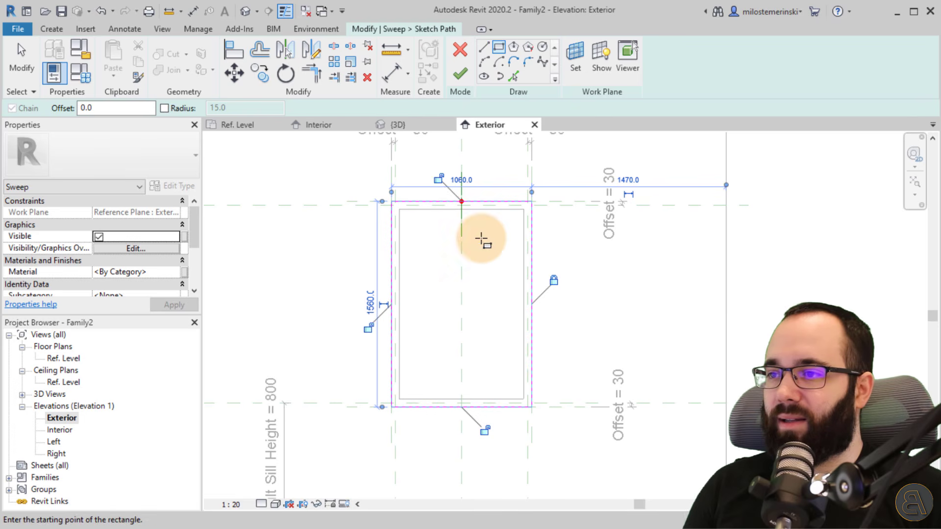
left_click(446, 217)
left_click(366, 330)
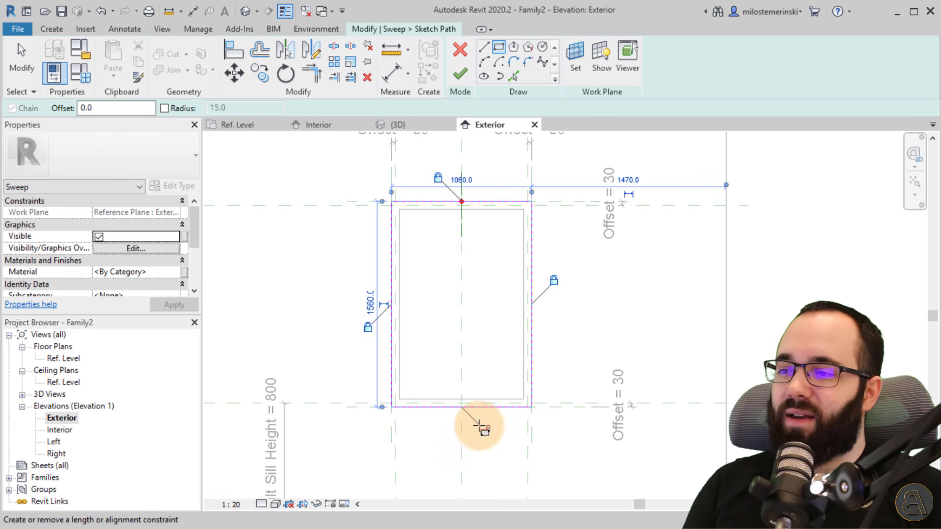
left_click(483, 431)
key("Escape")
key("Escape")
Replace the top line of the rectangular sweep path with a new corner-to-corner line, moving the profile plane to the left side, and finish the path
scroll(437, 216, "up", 2)
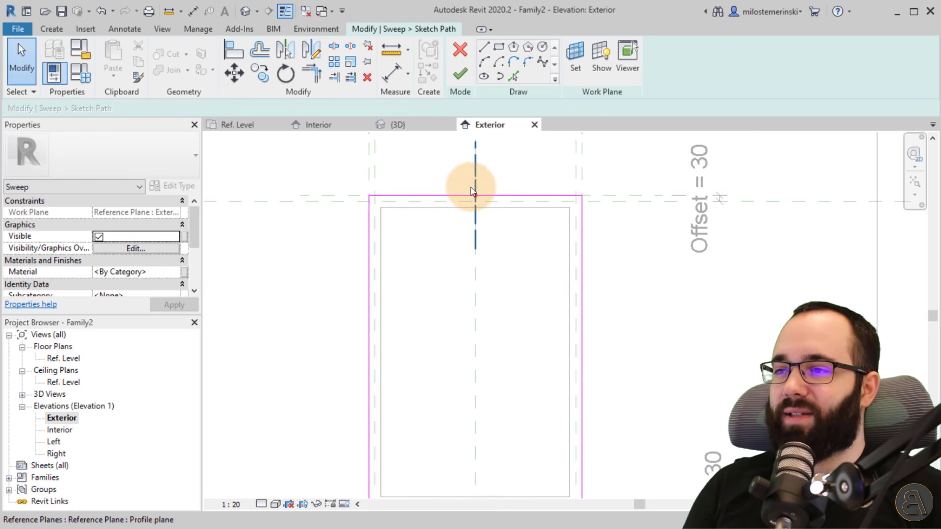
left_click(448, 196)
scroll(446, 228, "down", 2)
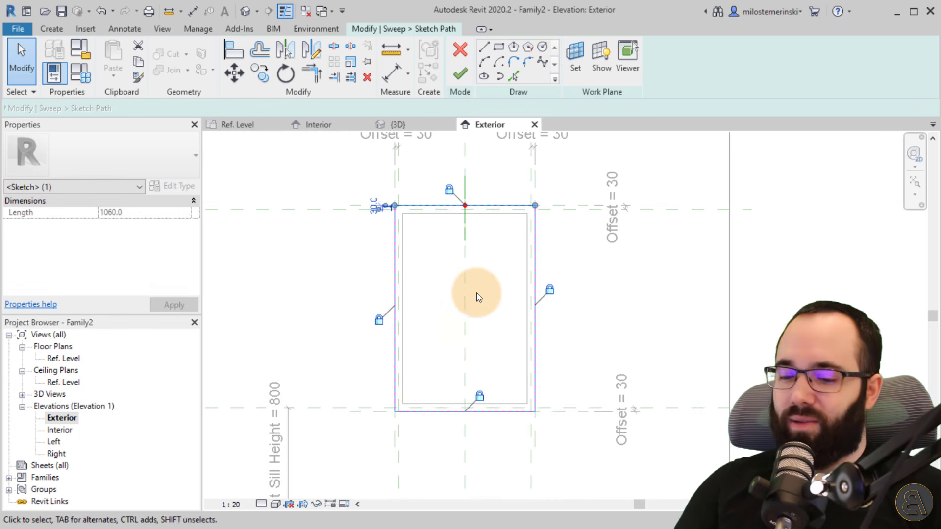
left_click(476, 294)
left_click(485, 49)
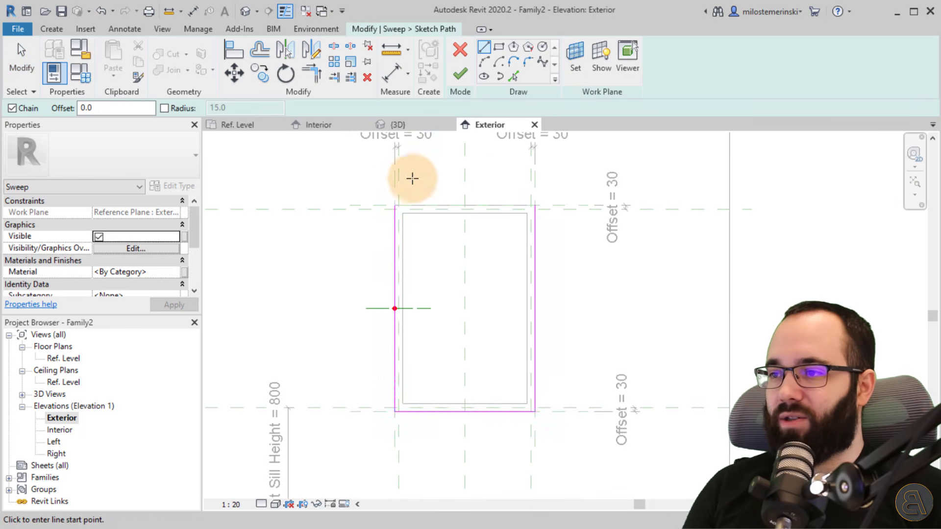
left_click(395, 205)
left_click(535, 205)
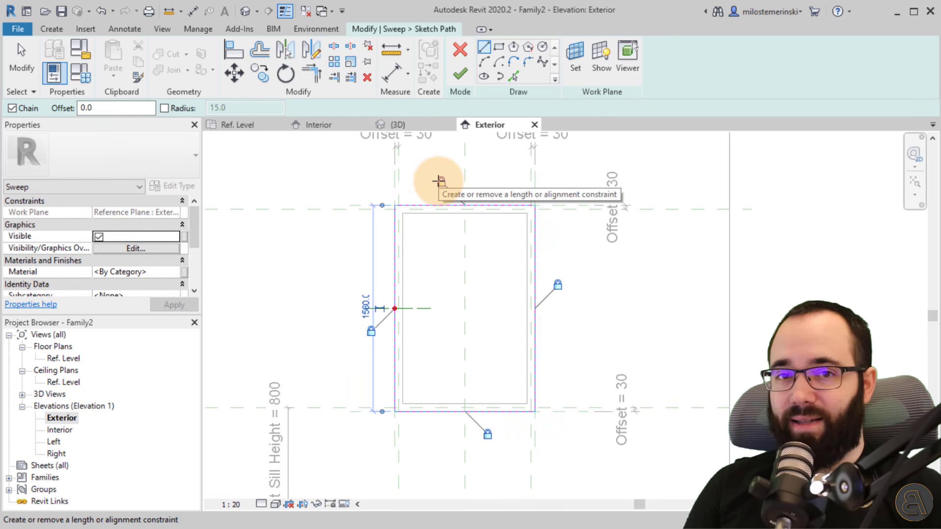
left_click(460, 73)
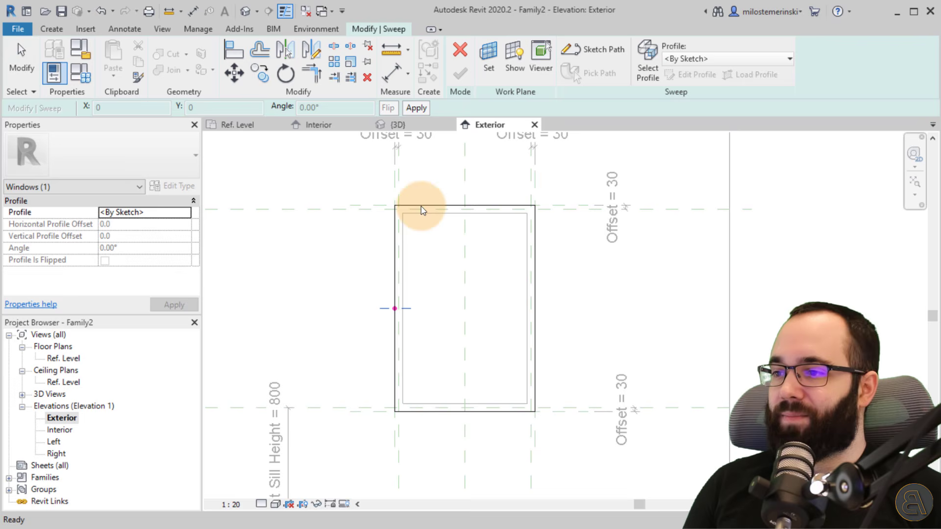
In the Ref. Level floor plan, select the new sweep's profile and open it for sketching at the wall's exterior corner
left_click(237, 126)
middle_click_drag(427, 237, 357, 371)
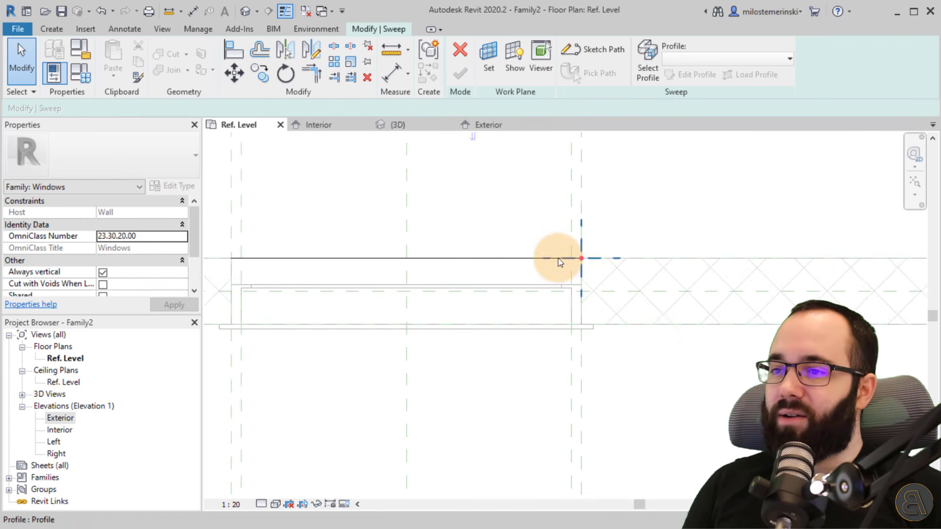
scroll(550, 246, "up", 3)
scroll(607, 243, "up", 2)
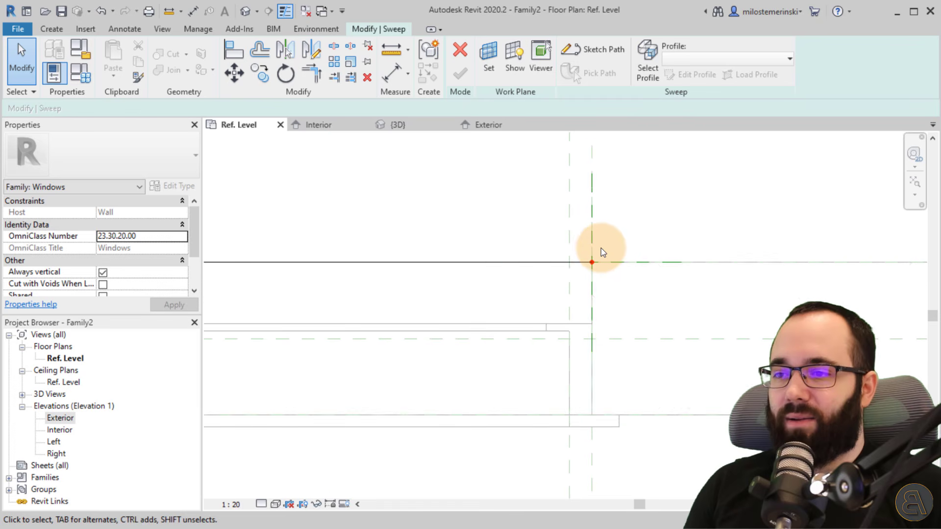
left_click(590, 233)
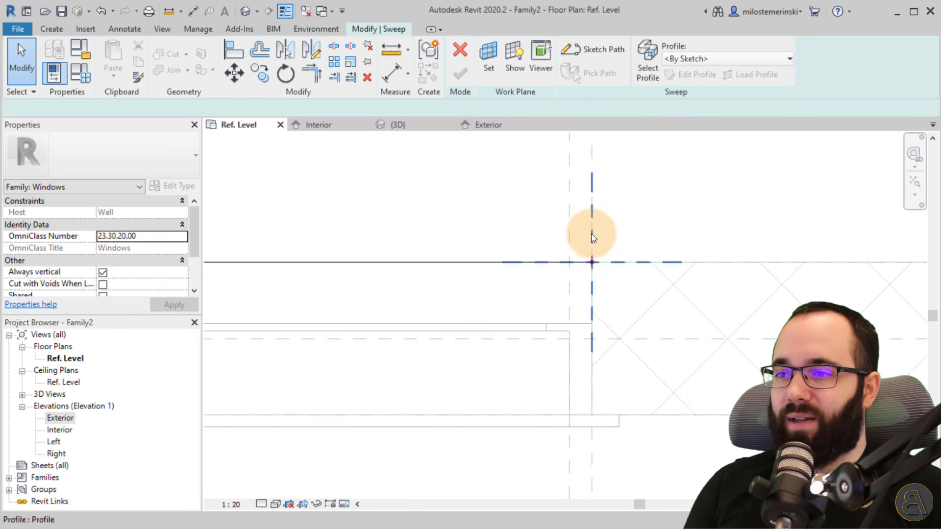
middle_click_drag(530, 249, 350, 274)
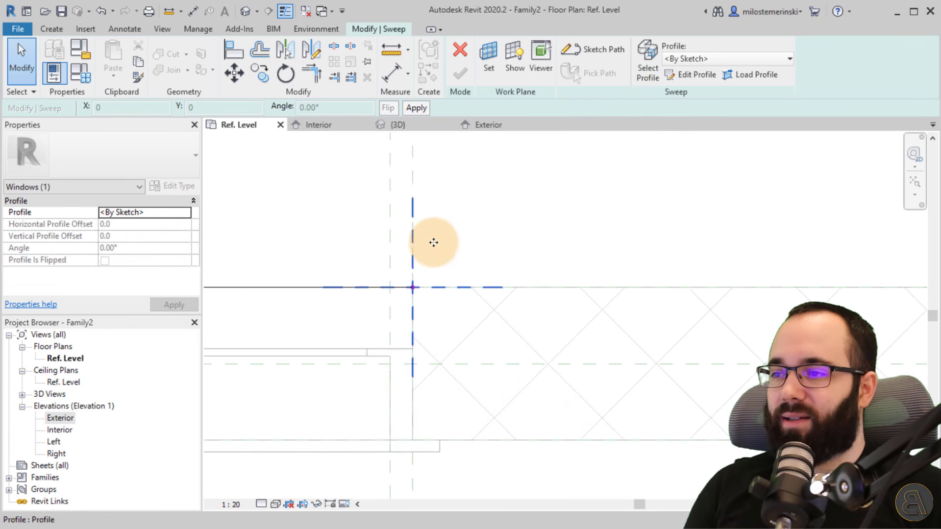
left_click(689, 77)
scroll(375, 342, "up", 1)
scroll(375, 343, "up", 1)
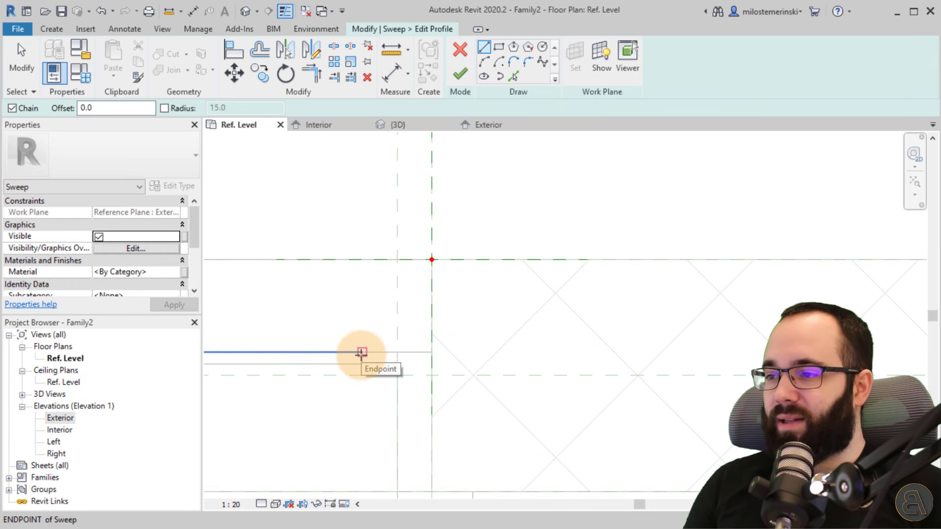
Draw a closed stepped profile from the existing frame's corner, with sides of 40, 30, 50, 60, 10, 30, 80 and 60 mm
left_click(361, 352)
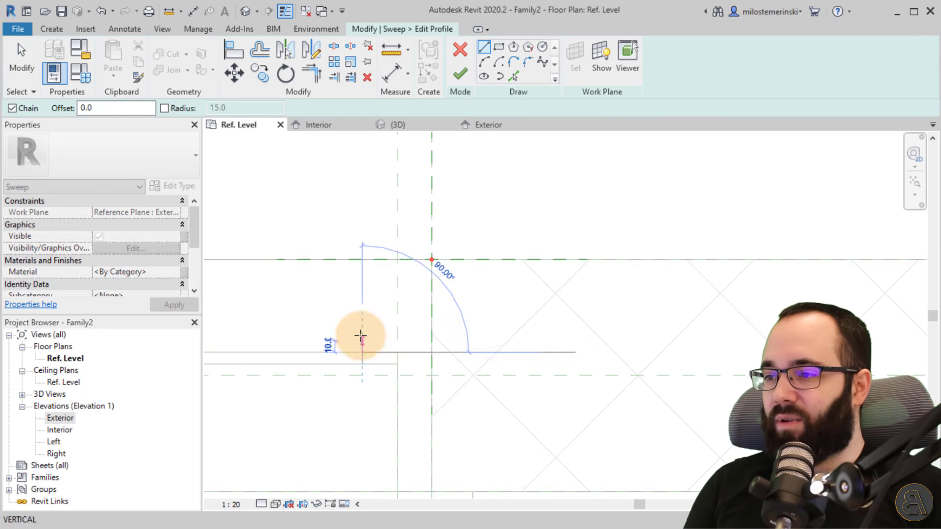
left_click(362, 305)
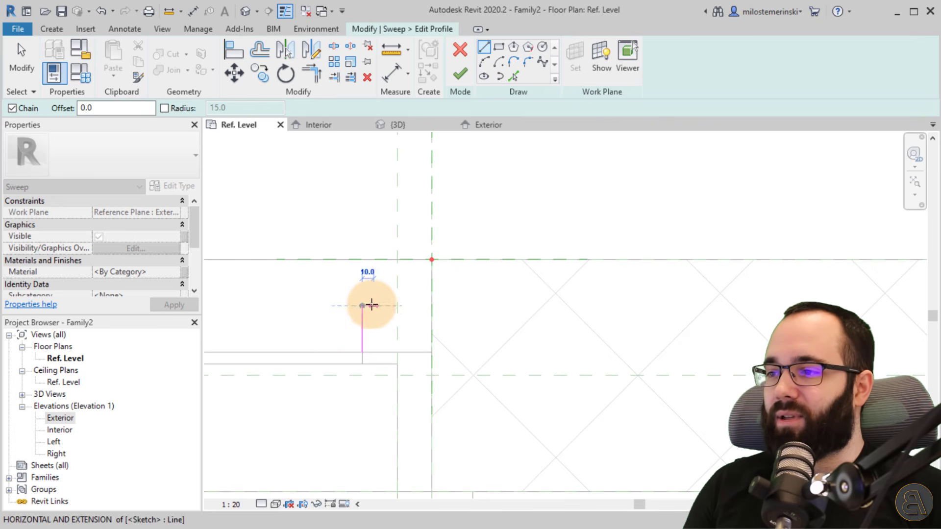
left_click(397, 306)
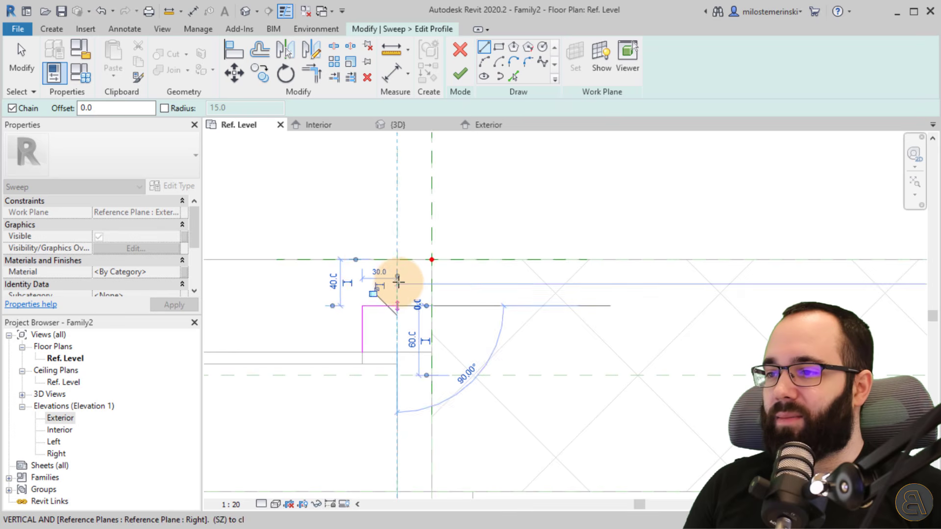
left_click(397, 247)
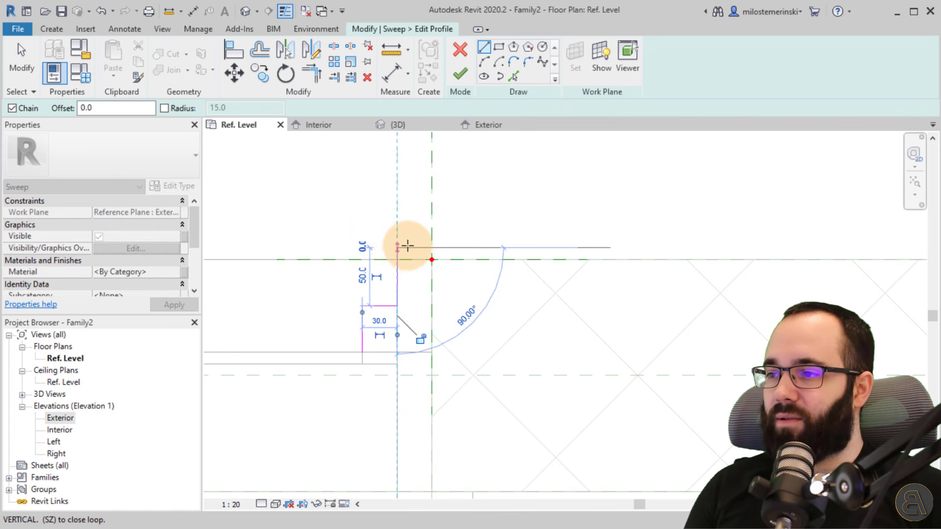
left_click(467, 247)
left_click(466, 259)
left_click(432, 259)
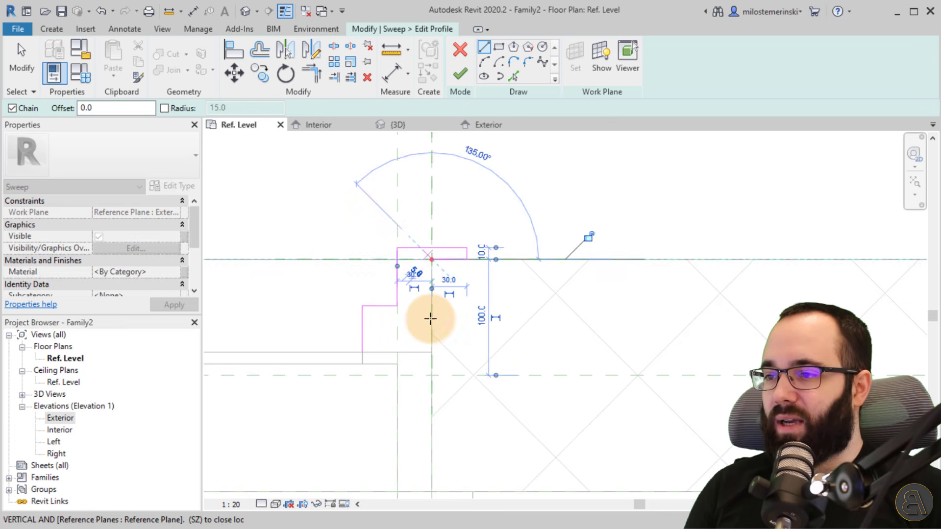
left_click(430, 351)
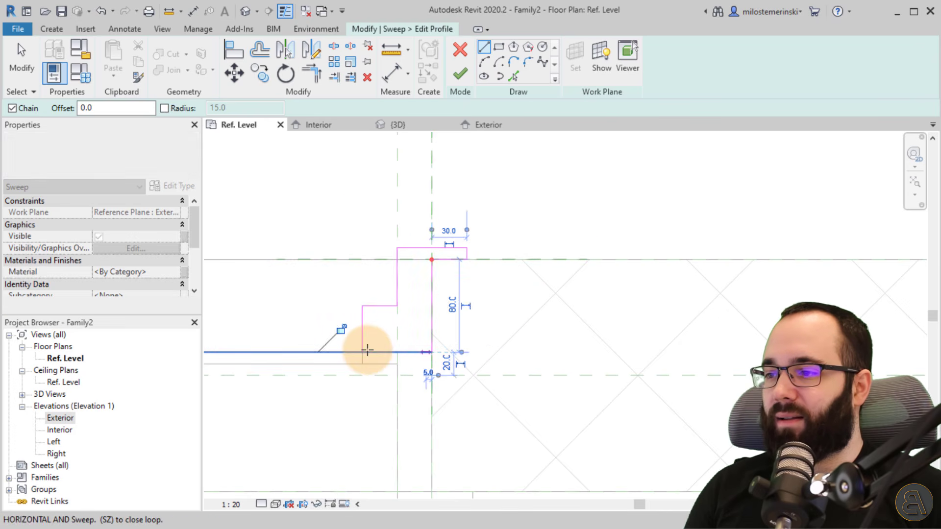
left_click(363, 352)
key("Escape")
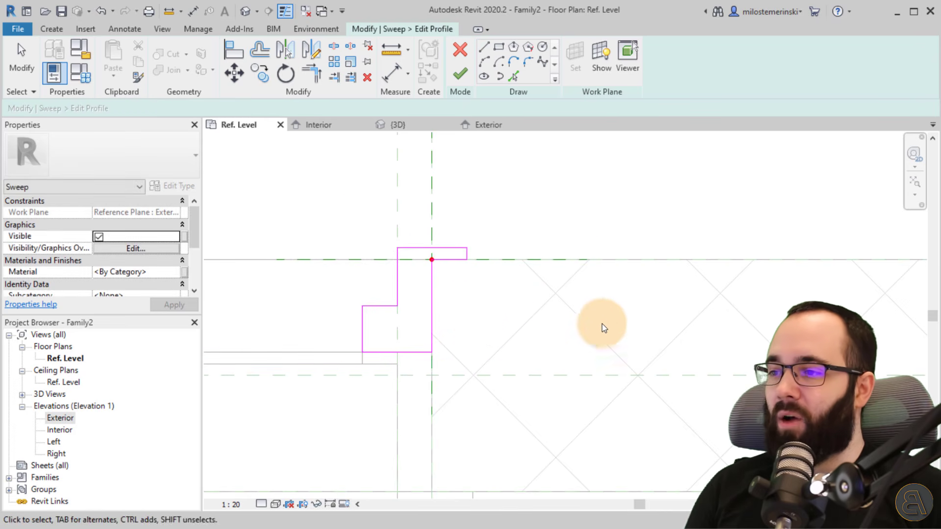
Align the profile's 60 mm base line with the face of the existing frame sweep and lock it there
middle_click_drag(539, 333, 593, 335)
middle_click_drag(483, 259, 512, 268)
scroll(513, 268, "up", 1)
scroll(434, 357, "down", 1)
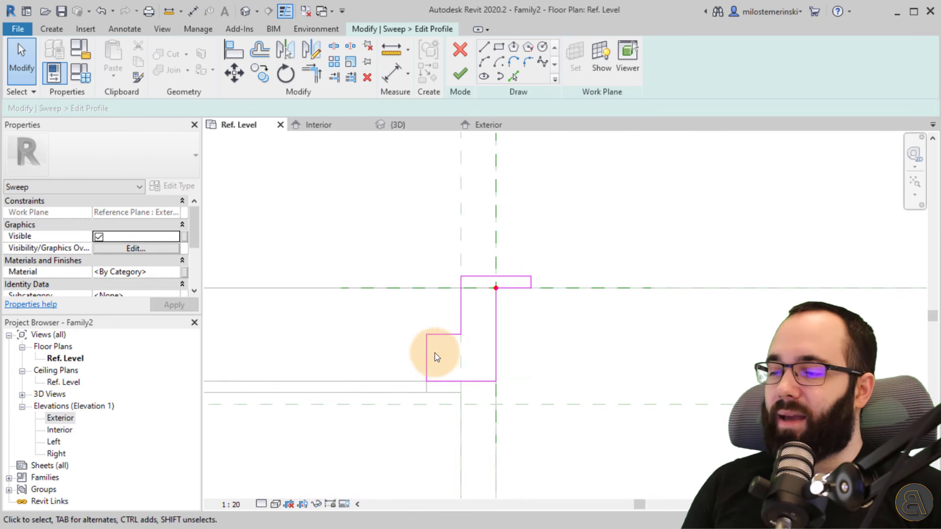
middle_click_drag(435, 358, 498, 321)
scroll(517, 349, "up", 2)
left_click(516, 354)
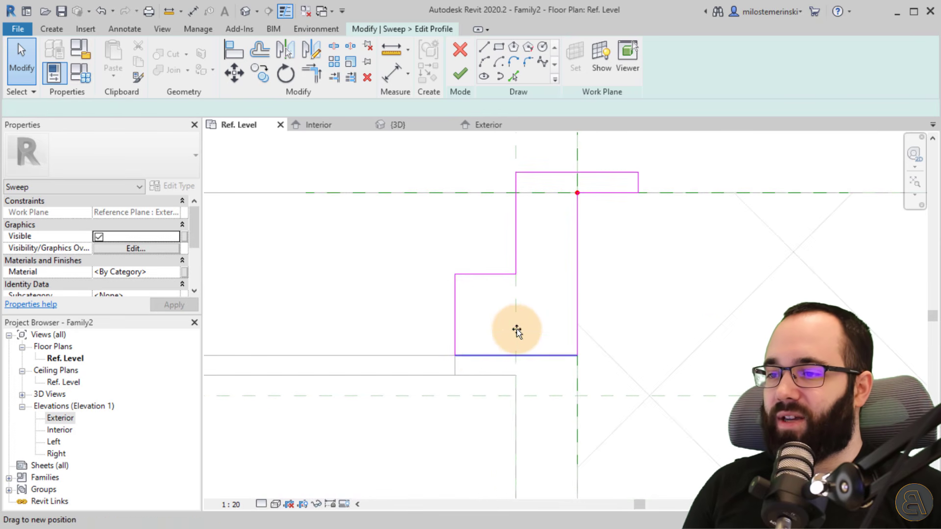
scroll(542, 375, "down", 2)
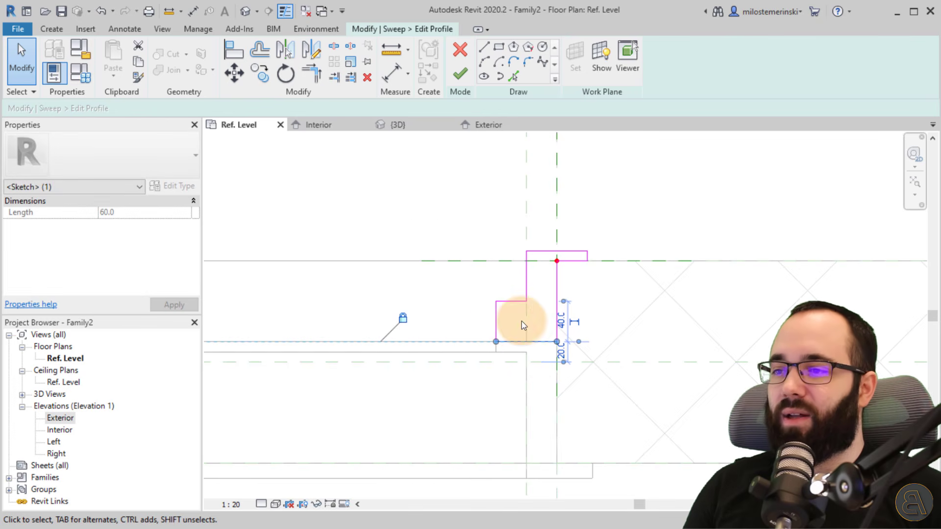
Lock the flange's underside to the exterior wall face and the profile's long vertical lines to their reference planes
scroll(521, 322, "up", 2)
middle_click_drag(554, 290, 497, 372)
mouse_move(567, 298)
left_mouse_down()
mouse_move(566, 285)
mouse_move(567, 294)
left_mouse_up()
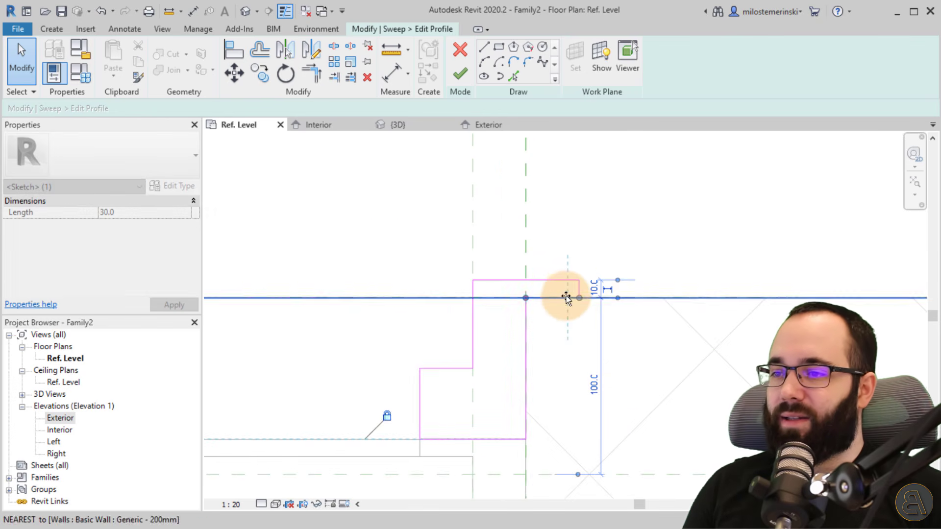
left_click(549, 281)
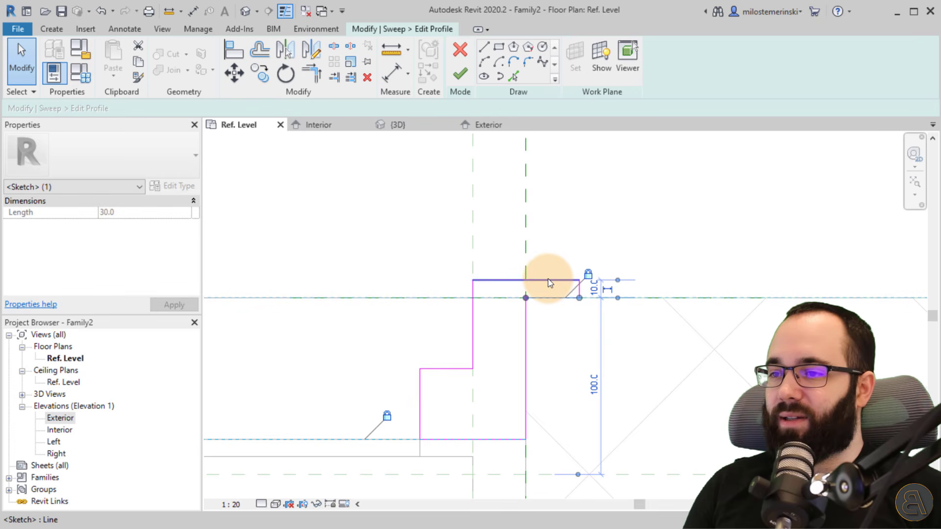
left_click(525, 328)
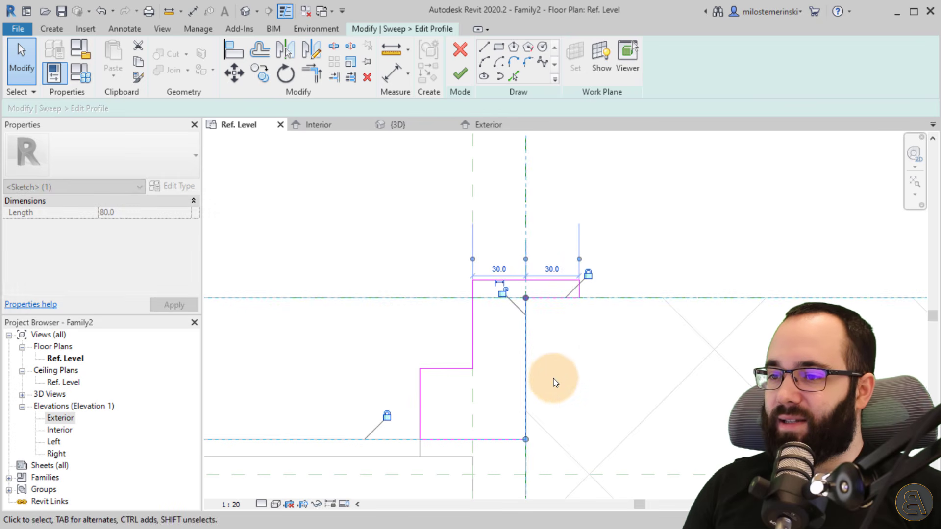
left_click(500, 293)
middle_click_drag(493, 391, 495, 342)
mouse_move(475, 308)
left_mouse_down()
mouse_move(455, 302)
mouse_move(475, 302)
left_mouse_up()
left_click(581, 375)
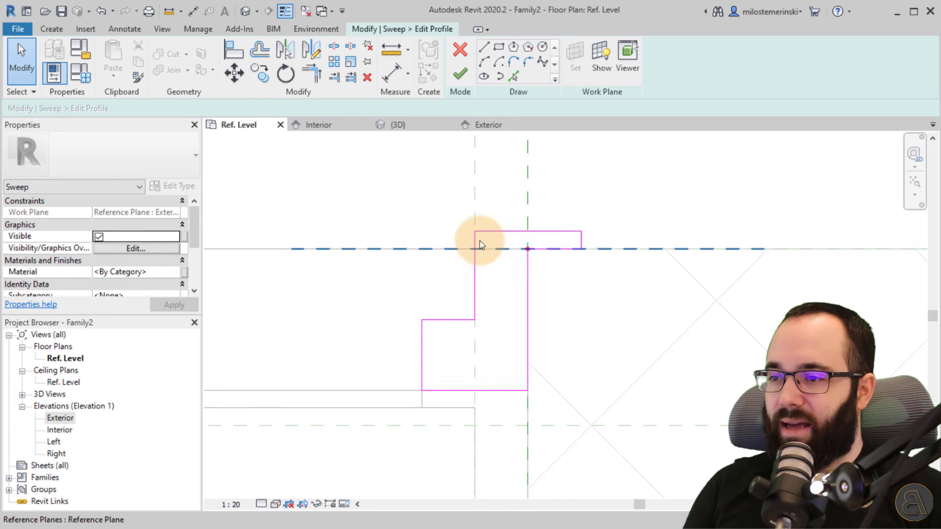
scroll(479, 239, "down", 2)
middle_click_drag(474, 327, 460, 343)
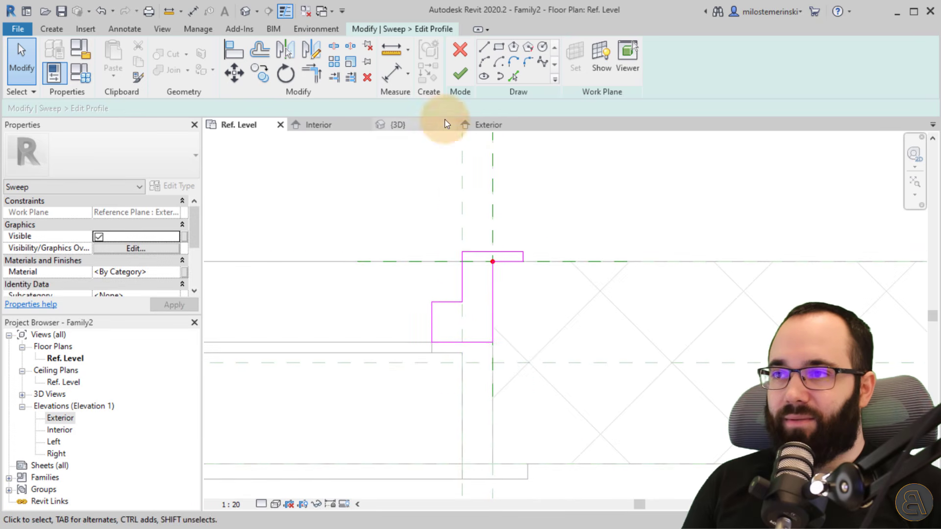
Move the profile's horizontal step line closer to the existing frame so the lower block is 30 mm deep
left_click(395, 75)
key("Escape")
left_click_drag(447, 309, 445, 315)
key("Escape")
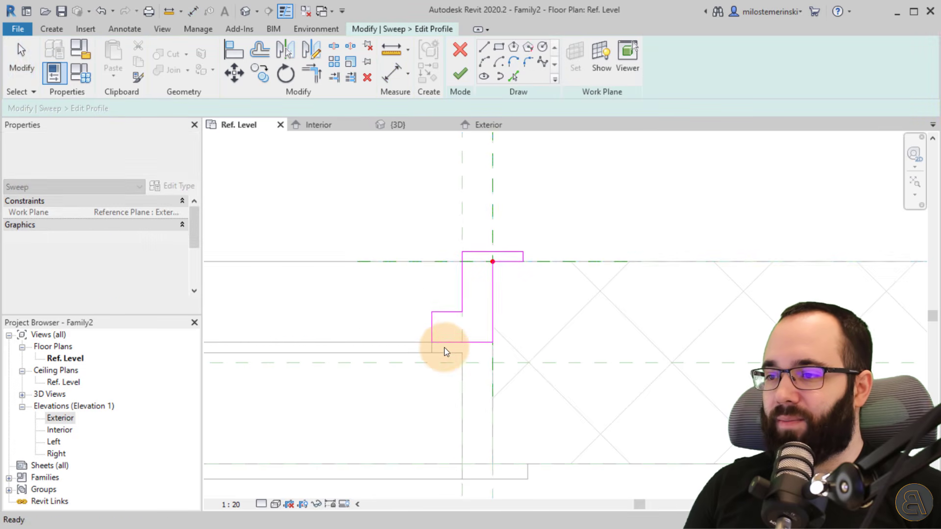
Add an aligned dimension between the existing frame's face and the profile's horizontal step line
scroll(442, 344, "up", 2)
scroll(446, 329, "down", 1)
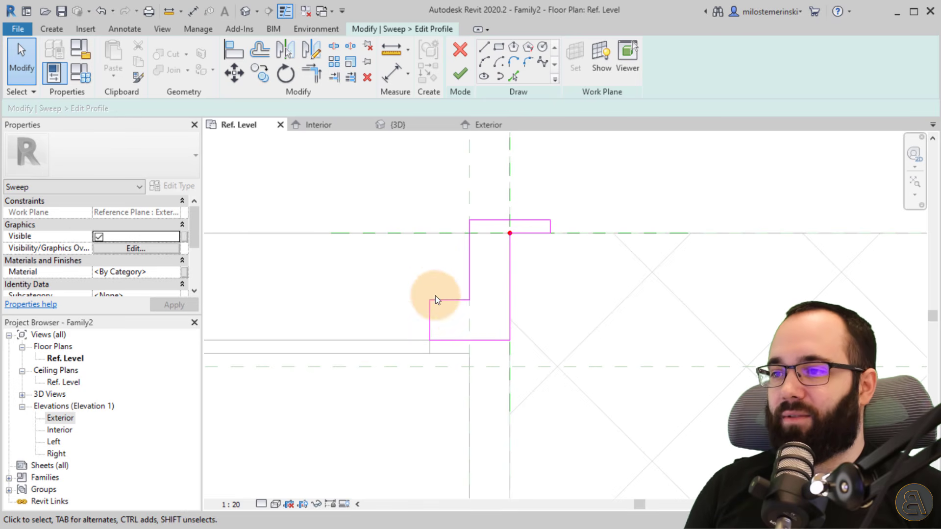
key("d")
key("i")
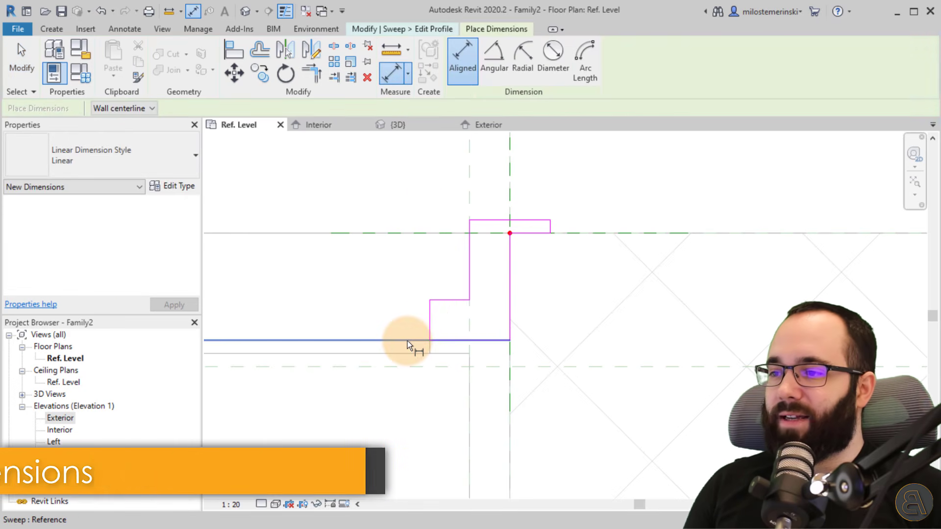
left_click(415, 340)
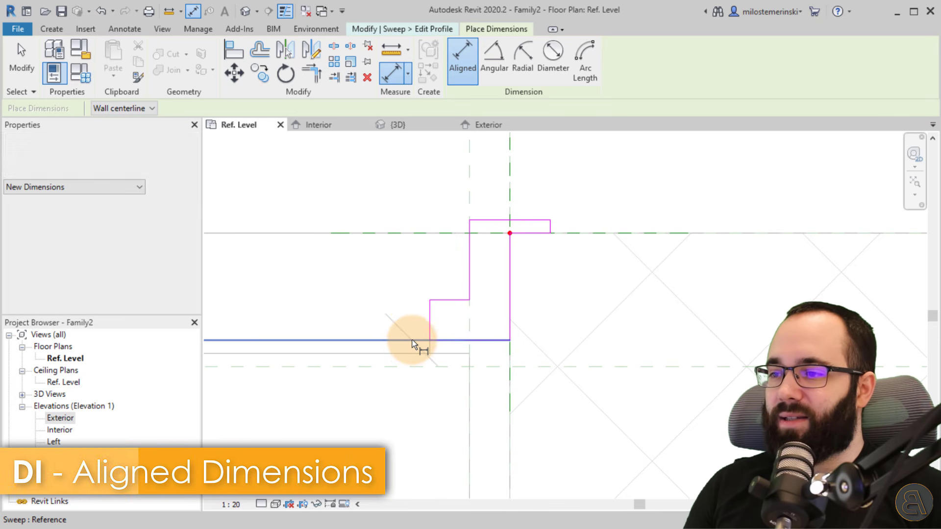
left_click(443, 300)
left_click(363, 294)
scroll(364, 294, "down", 4)
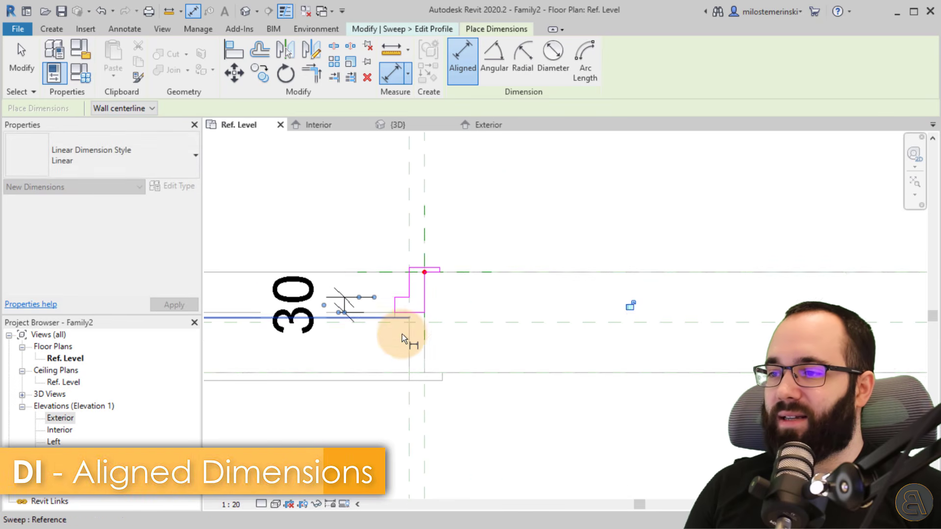
key("Escape")
key("Escape")
scroll(321, 316, "up", 3)
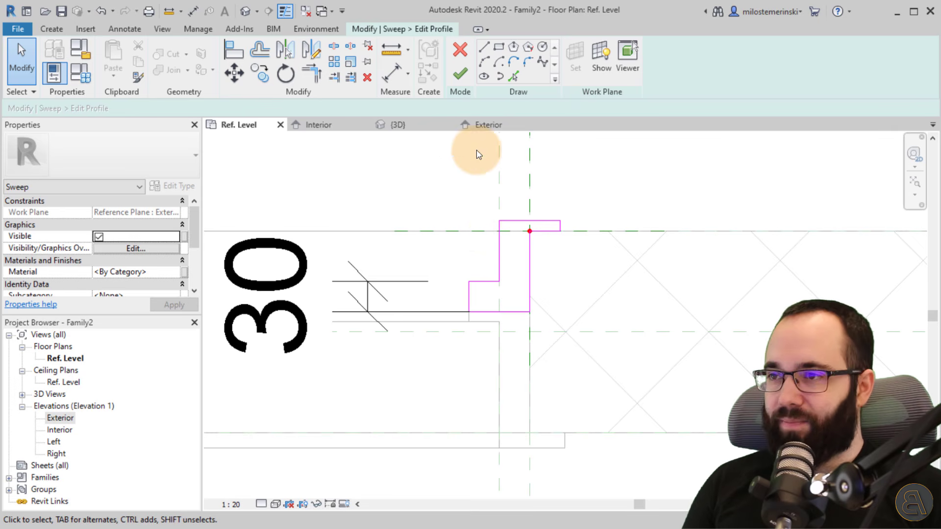
Add an aligned dimension for the flange's thickness between the exterior wall face and the profile's outer line
scroll(519, 223, "up", 2)
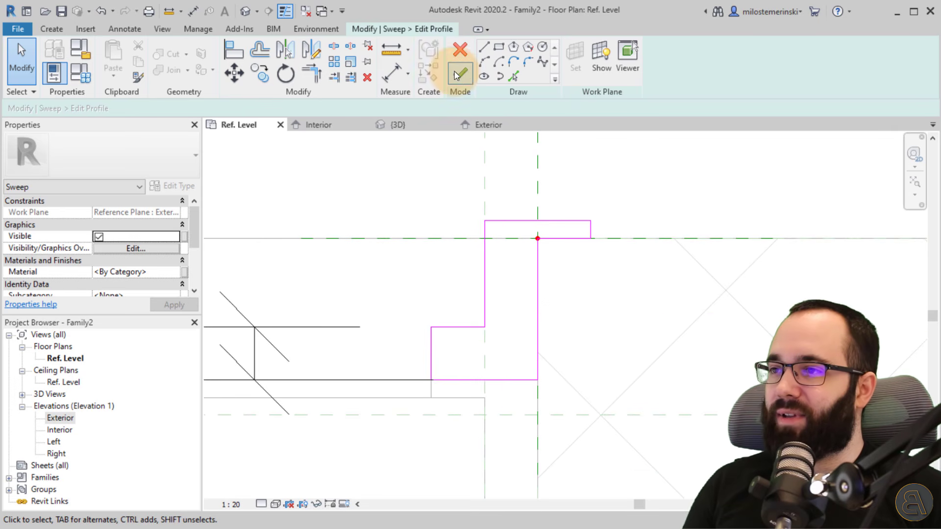
left_click(392, 74)
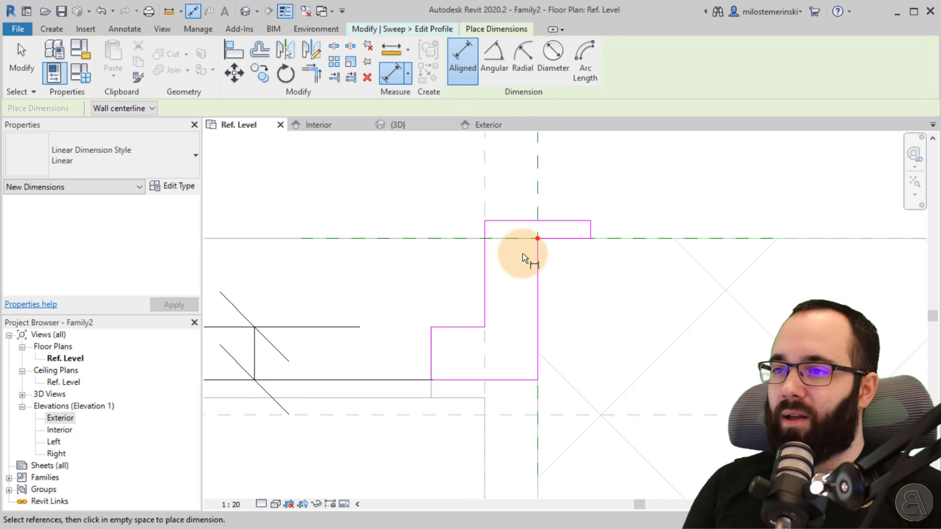
left_click(459, 238)
scroll(392, 209, "down", 4)
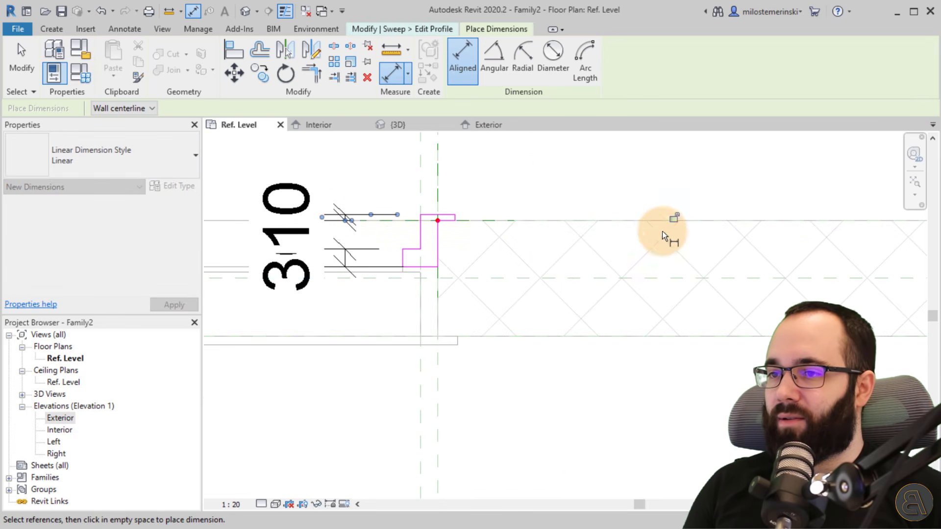
scroll(441, 199, "up", 2)
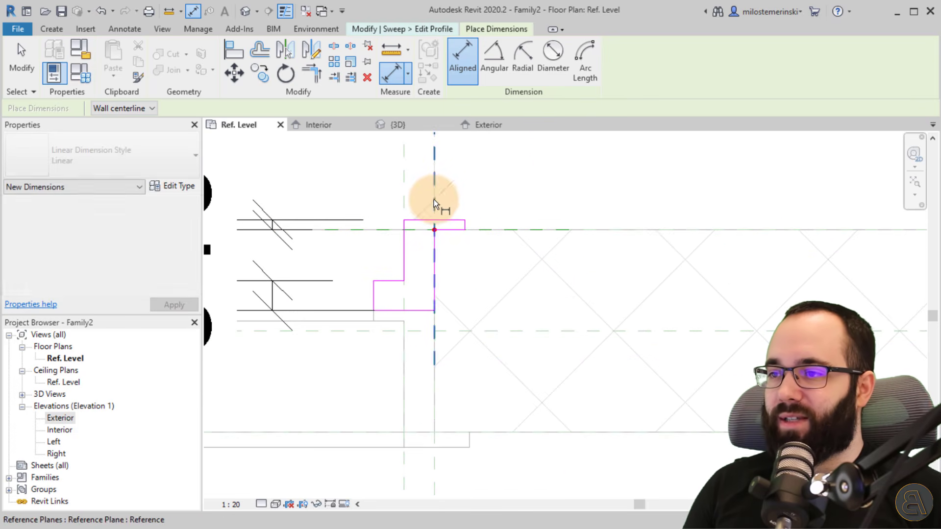
Add an aligned dimension for the flange's overhang between the outer vertical reference plane and the flange's end line
left_click(434, 199)
scroll(464, 227, "down", 2)
middle_click_drag(378, 214, 304, 228)
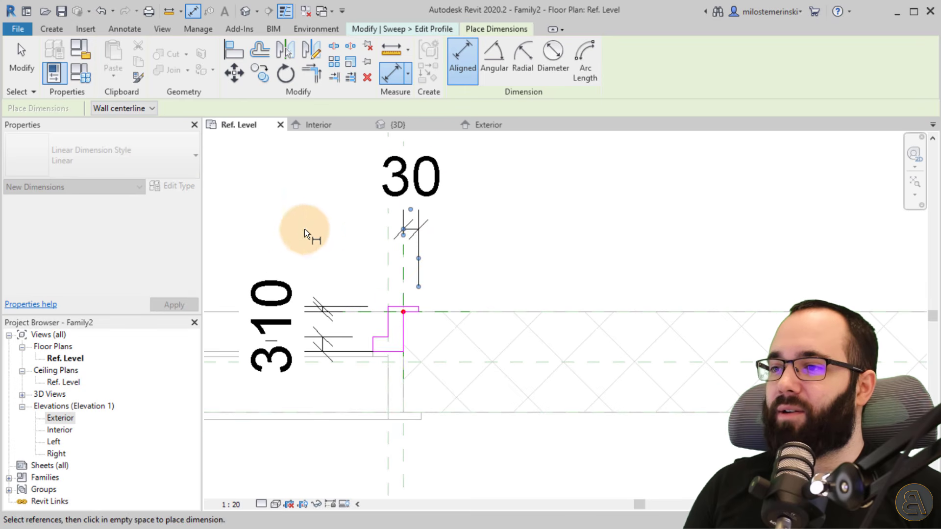
left_click(305, 229)
scroll(397, 217, "down", 2)
scroll(402, 293, "up", 4)
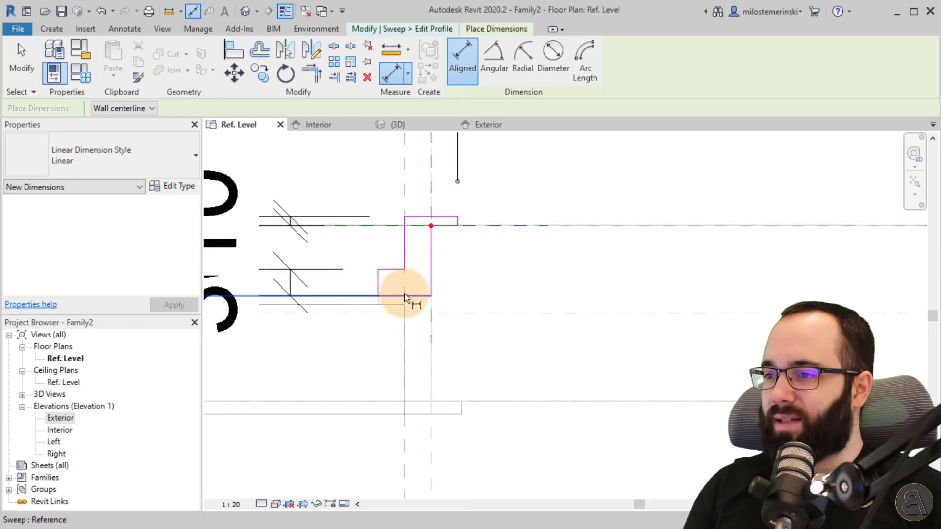
key("Escape")
key("Escape")
Check the lock on the profile's lower horizontal line, and finish the profile and the exterior sweep
scroll(404, 294, "up", 3)
left_click(414, 298)
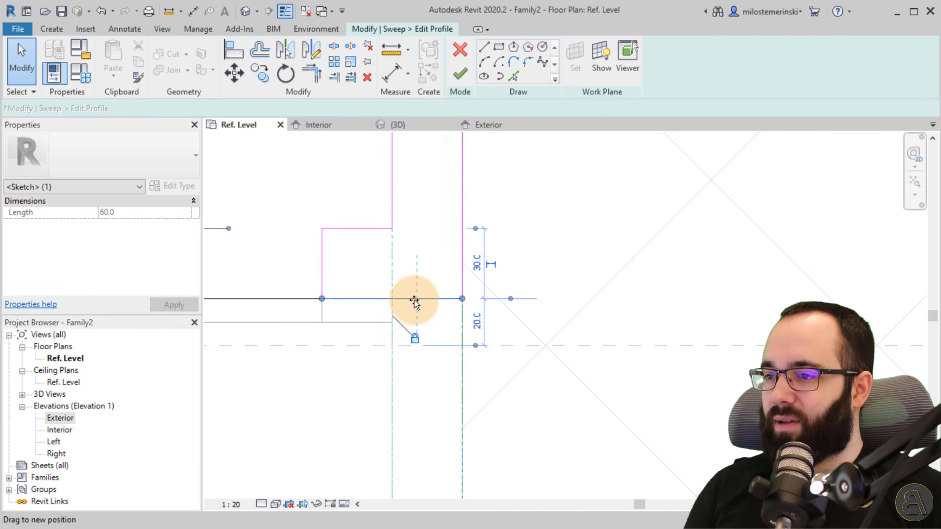
left_click(438, 316)
scroll(455, 311, "down", 2)
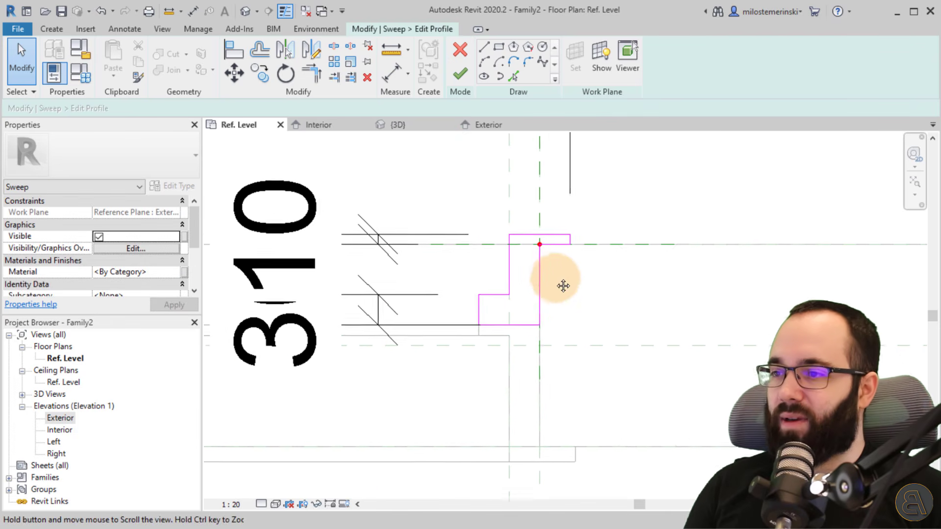
left_click(461, 75)
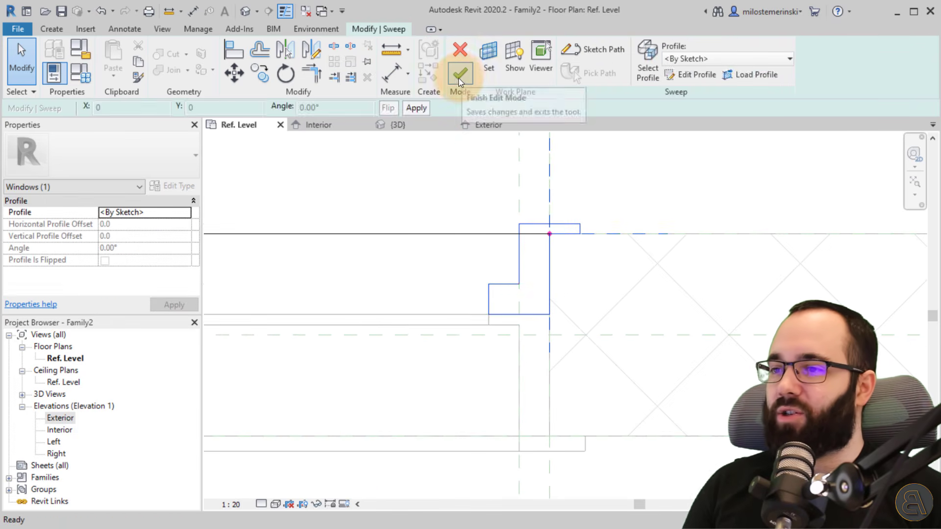
left_click(460, 75)
left_click(441, 321)
middle_click_drag(387, 381, 642, 374)
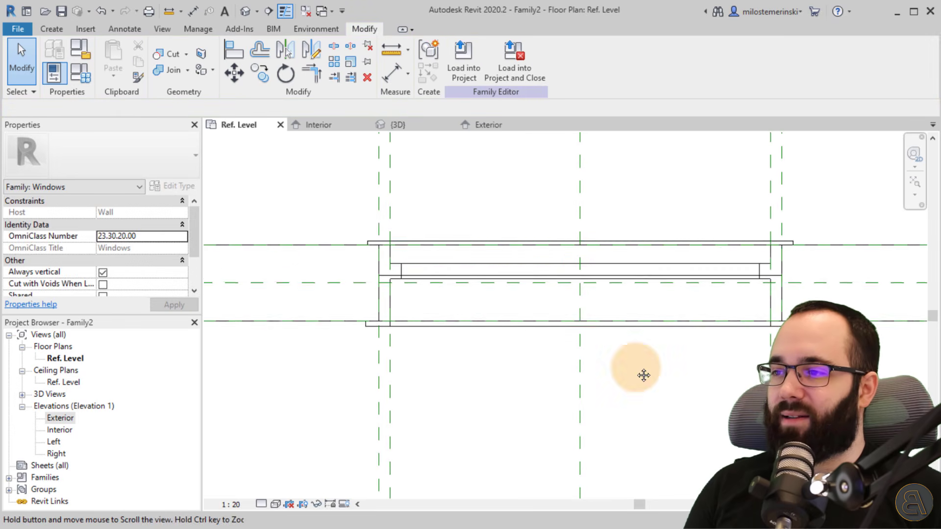
Compare both sweeps at the jambs and switch the host wall to Generic - 300mm to test the constraints
scroll(420, 279, "up", 3)
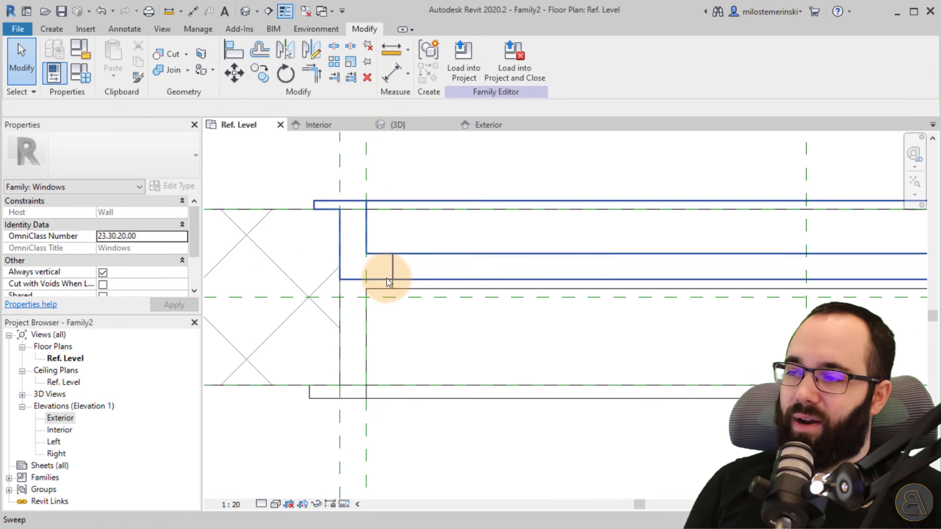
scroll(387, 319, "down", 2)
middle_click_drag(450, 352, 552, 342)
scroll(525, 294, "up", 3)
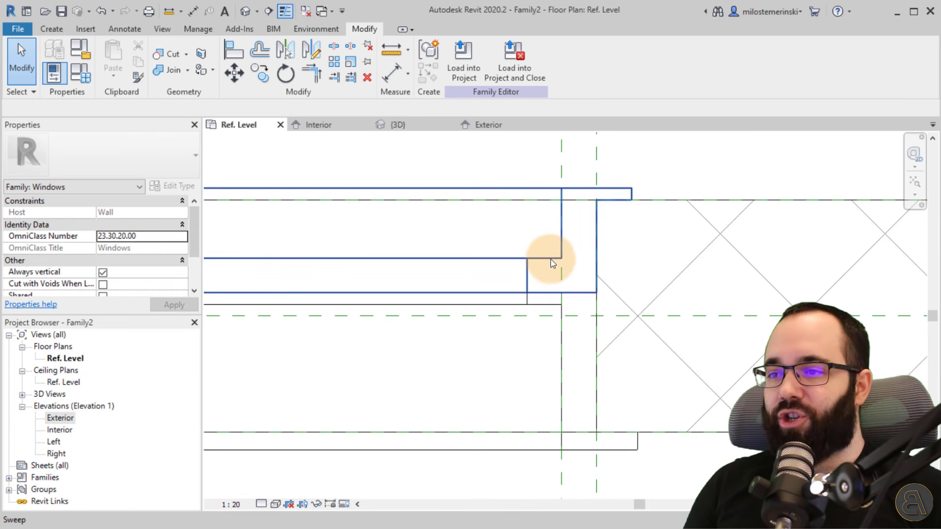
middle_click_drag(543, 261, 426, 287)
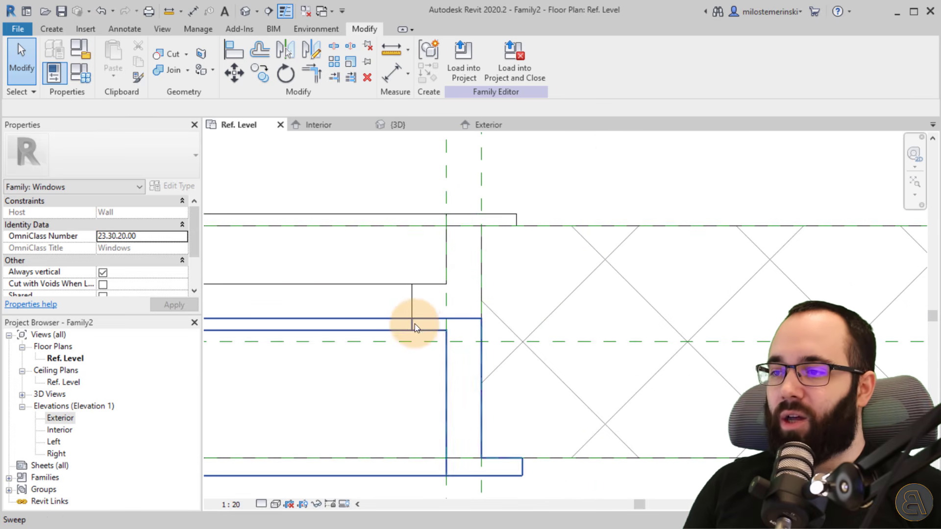
scroll(422, 327, "down", 3)
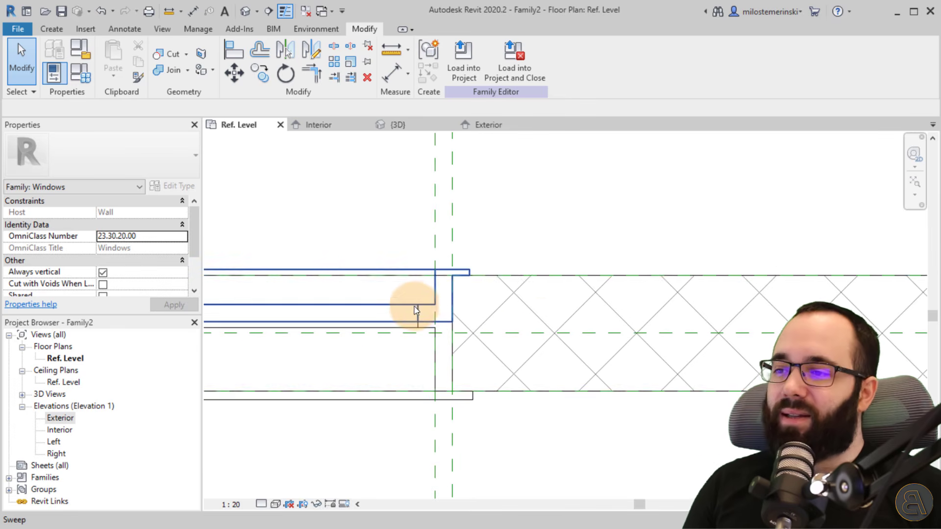
left_click(540, 275)
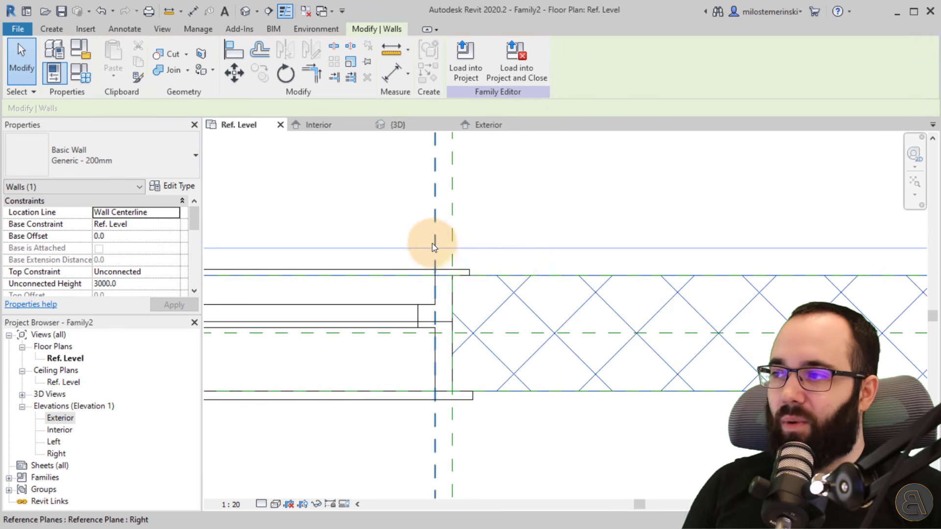
left_click(141, 168)
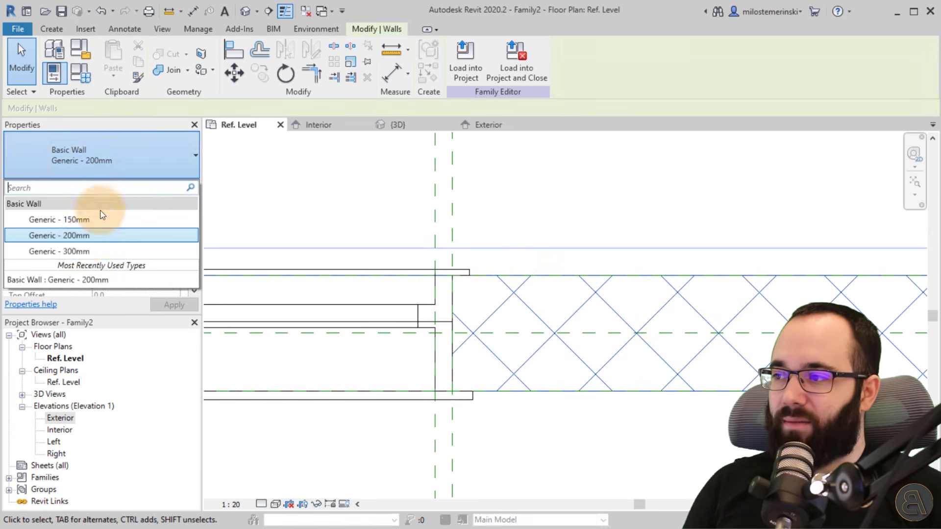
left_click(76, 251)
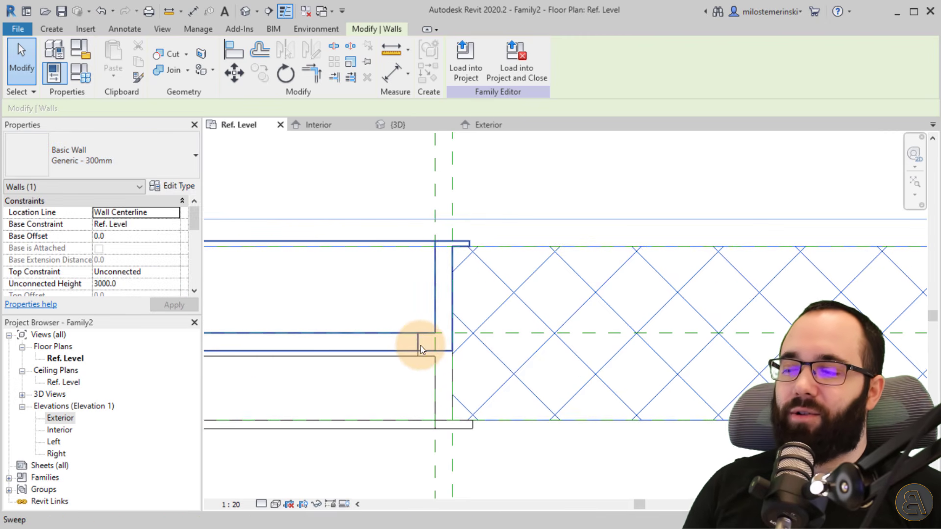
Switch the host wall to Generic - 150mm and examine how the exterior sweep follows it
left_click(93, 156)
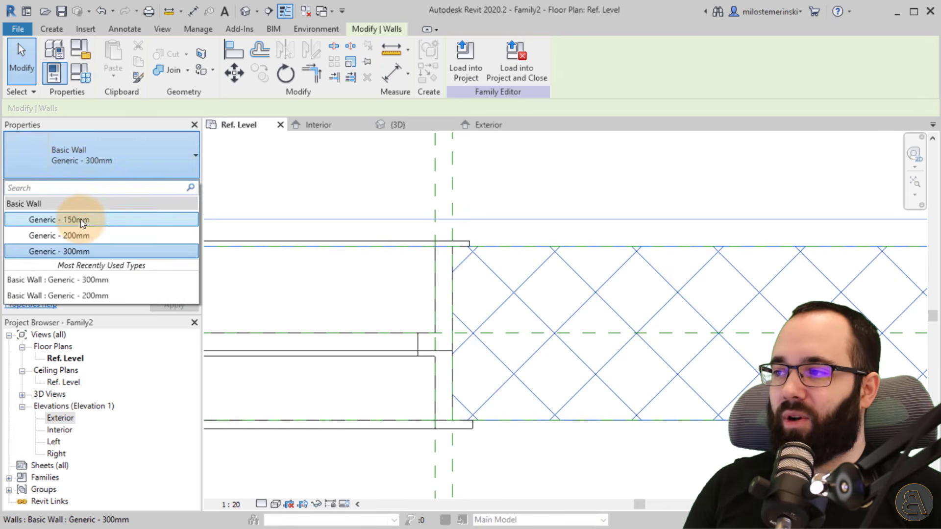
left_click(81, 220)
scroll(441, 298, "up", 2)
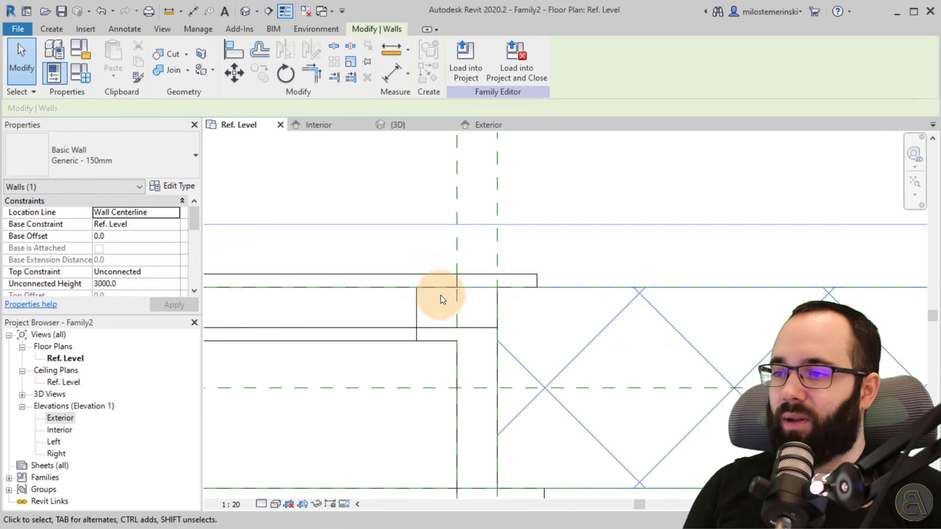
scroll(434, 289, "down", 3)
scroll(427, 314, "up", 2)
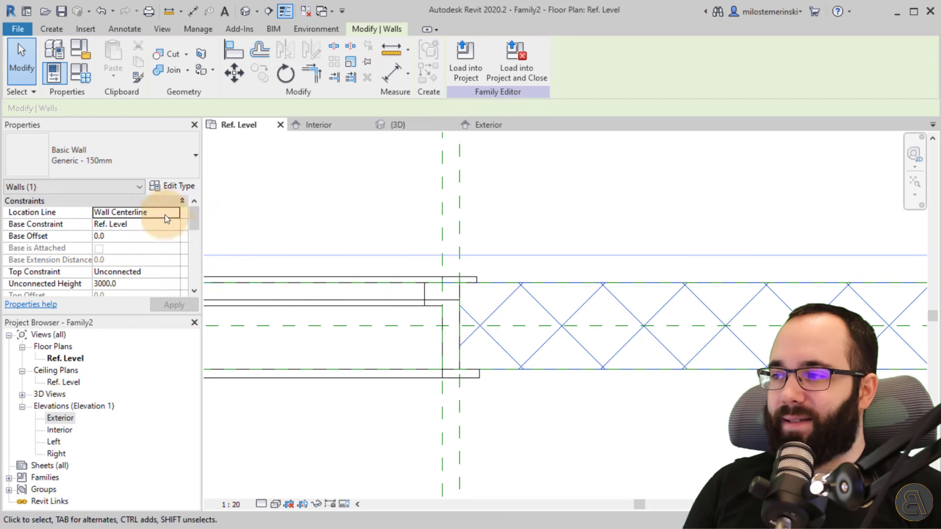
Restore the host wall's type to Generic - 200mm
left_click(138, 169)
left_click(90, 237)
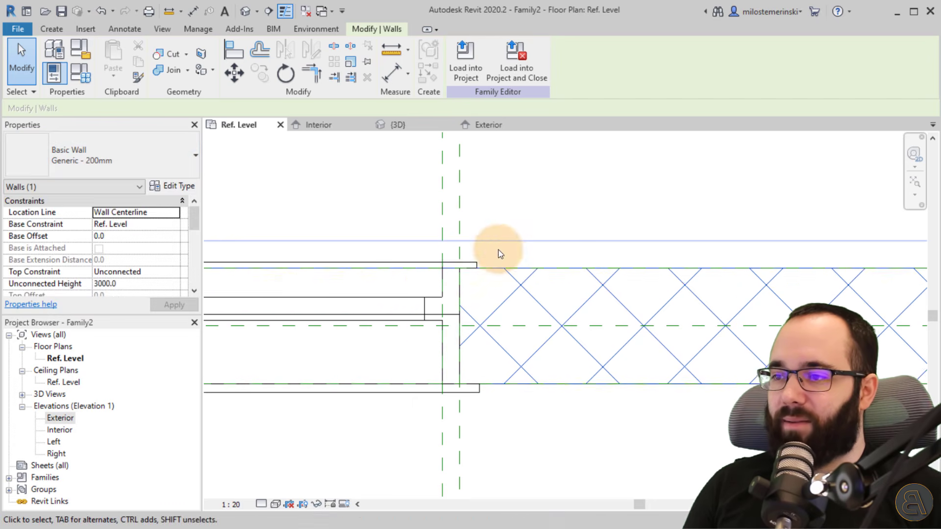
key("Escape")
Edit the exterior sweep's profile and round the flange's outer corner on the opening side with a 15 mm fillet arc
scroll(451, 264, "up", 2)
left_click(447, 254)
mouse_move(428, 235)
middle_mouse_down()
mouse_move(391, 225)
mouse_move(351, 246)
mouse_move(365, 193)
mouse_move(355, 211)
middle_mouse_up()
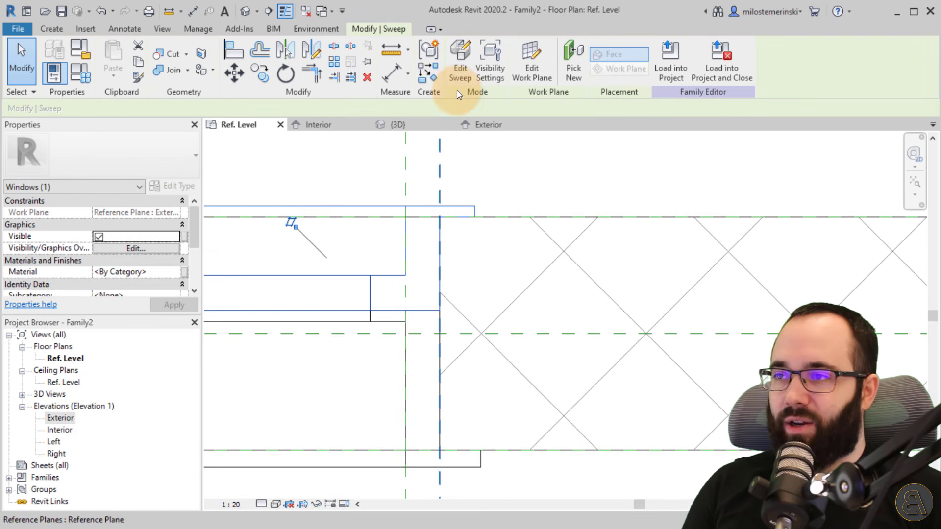
left_click(462, 77)
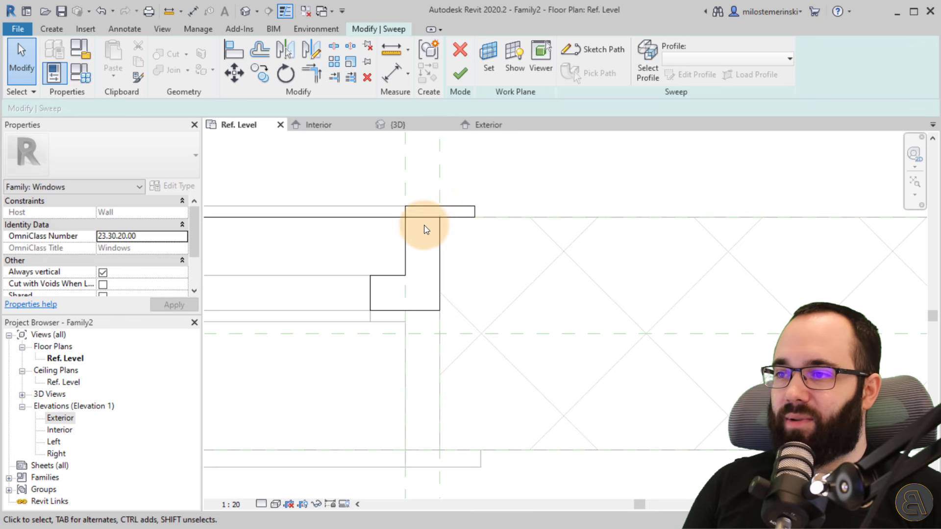
left_click(422, 208)
left_click(672, 76)
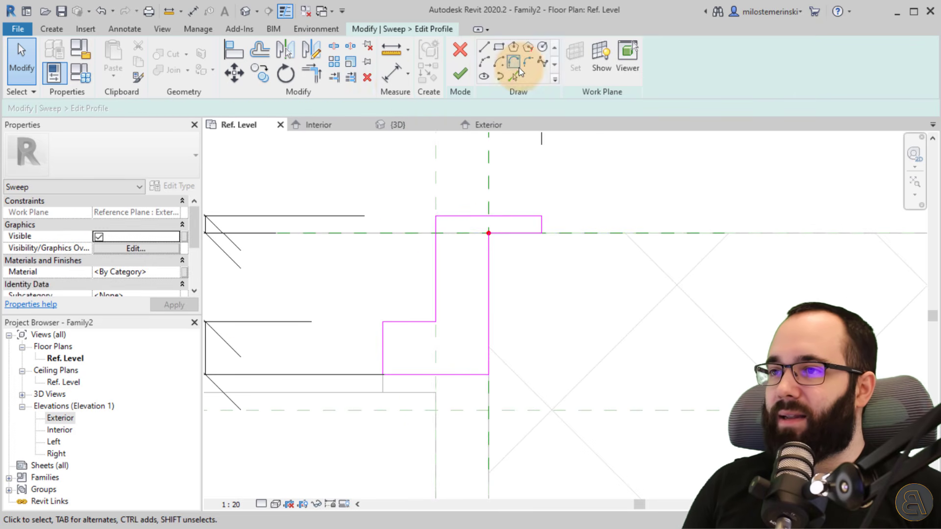
left_click(528, 62)
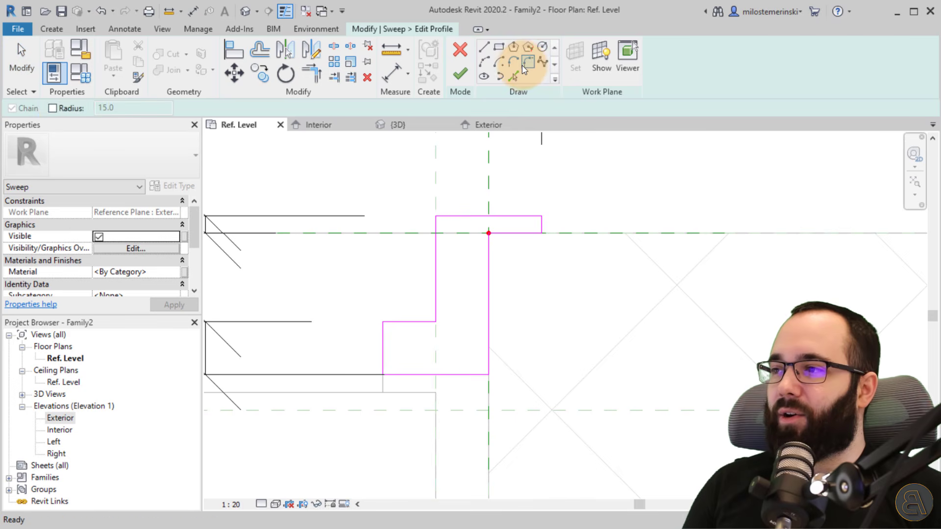
left_click(62, 110)
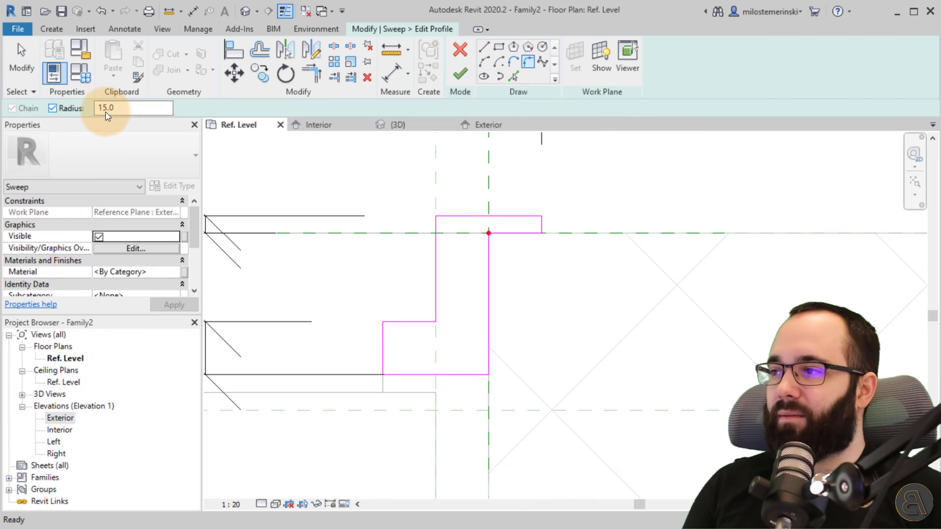
left_click(488, 252)
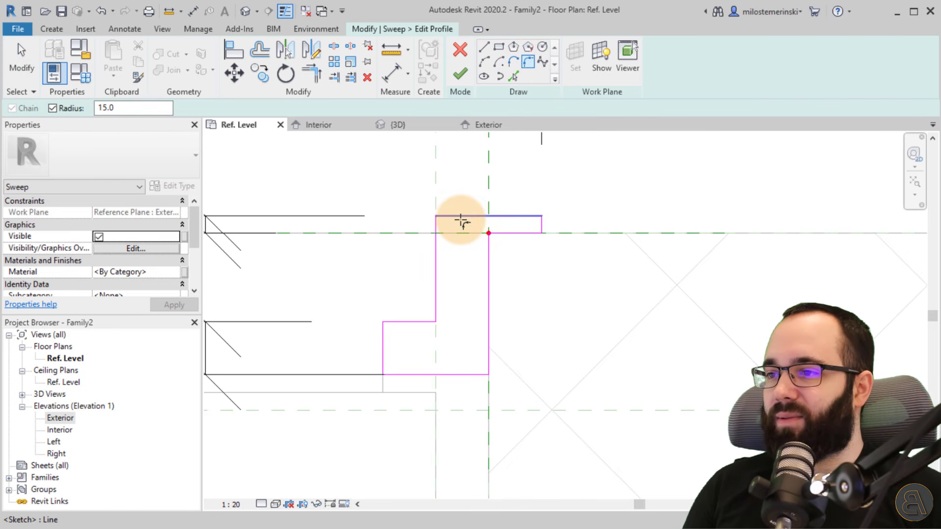
left_click(439, 245)
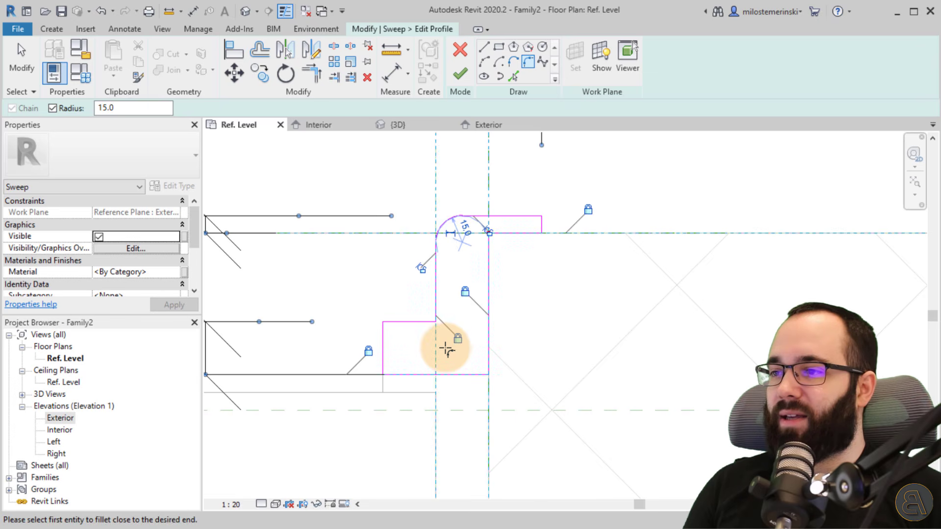
Round the corner of the profile's lower block with a 15 mm radius fillet arc
left_click(384, 344)
key("Escape")
key("Escape")
scroll(367, 301, "down", 1)
middle_click_drag(367, 301, 529, 298)
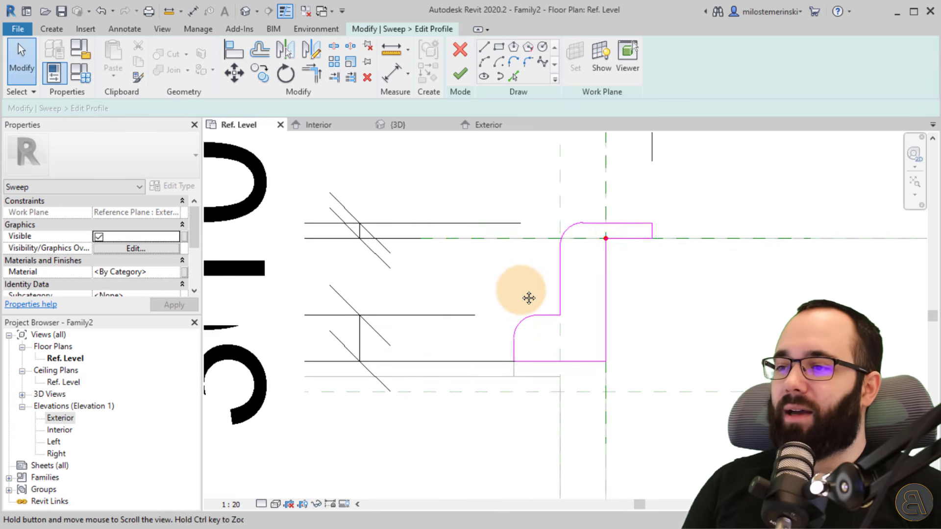
Finish the edited profile and the exterior sweep, and review the rounded frame across the plan
scroll(529, 298, "down", 1)
left_click(455, 78)
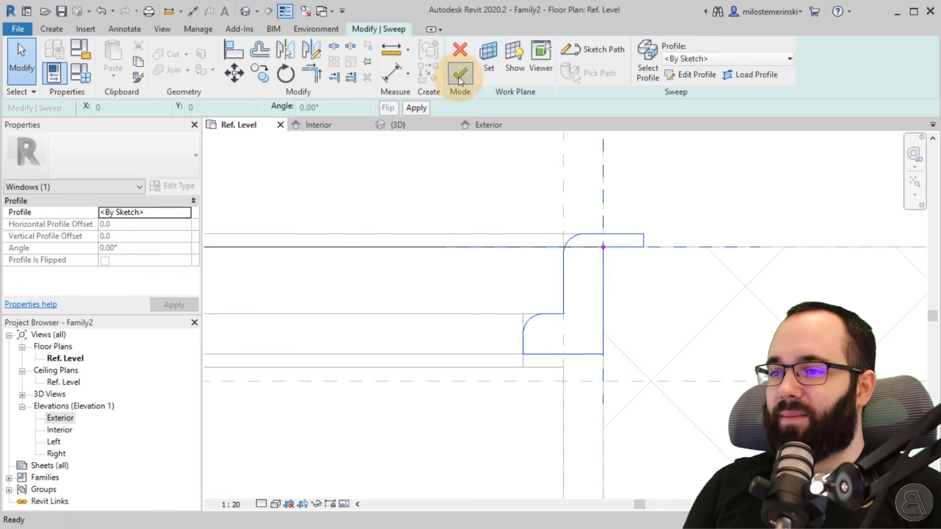
left_click(460, 80)
left_click(490, 168)
middle_click_drag(489, 168, 605, 217)
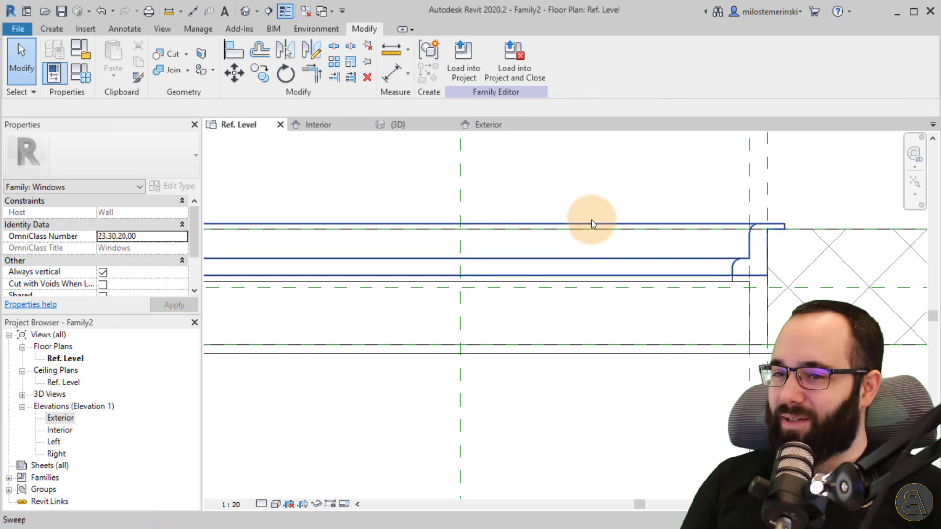
scroll(646, 297, "down", 1)
middle_click_drag(512, 315, 534, 309)
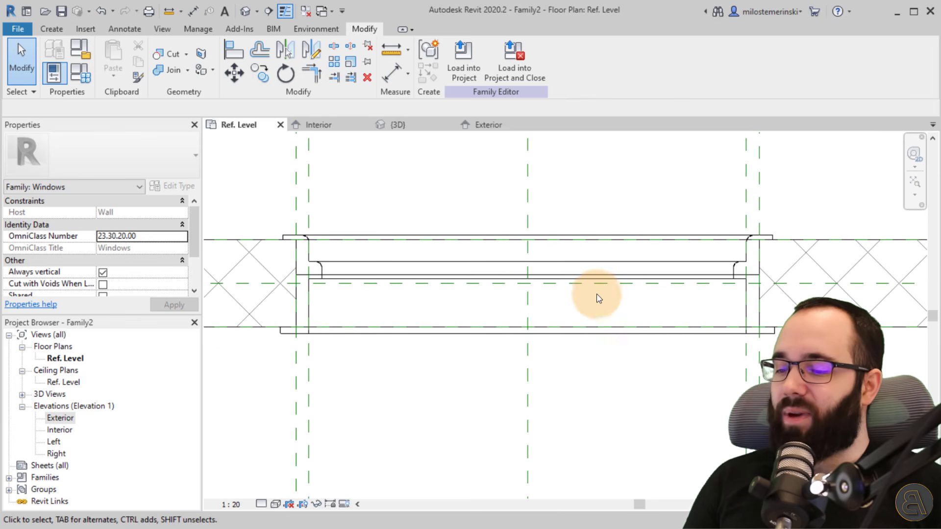
middle_click_drag(599, 298, 524, 290)
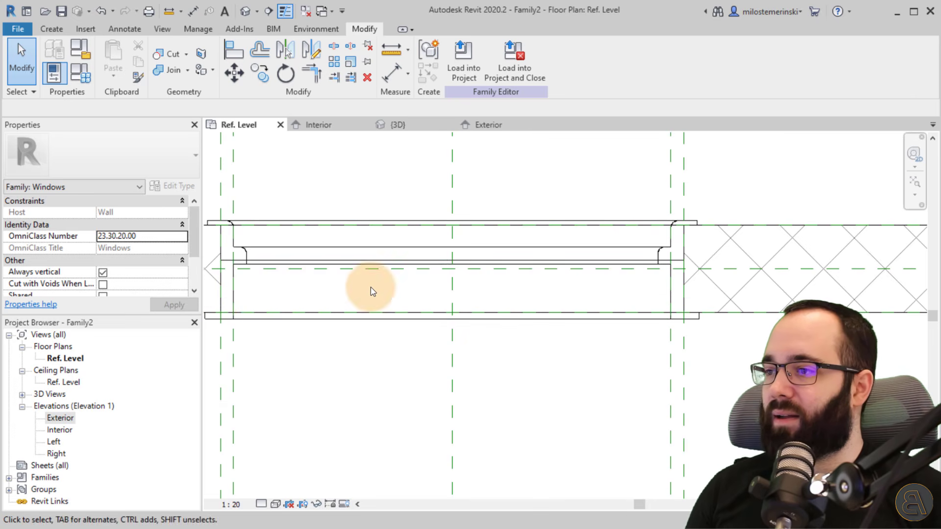
Review the window in the 3D view and examine the interior sweep's path sketch in the Interior elevation
left_click(395, 127)
middle_click_drag(399, 255, 695, 349, "shift")
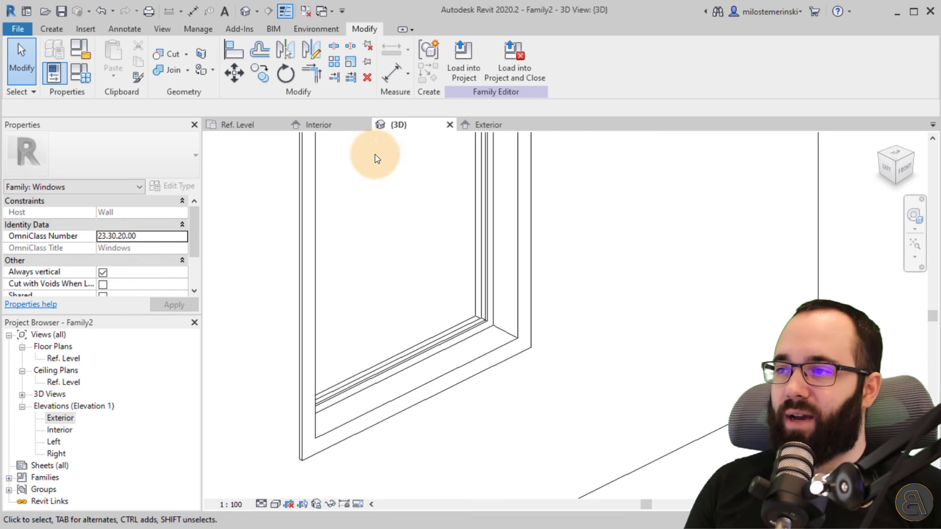
left_click(353, 129)
left_click(422, 202)
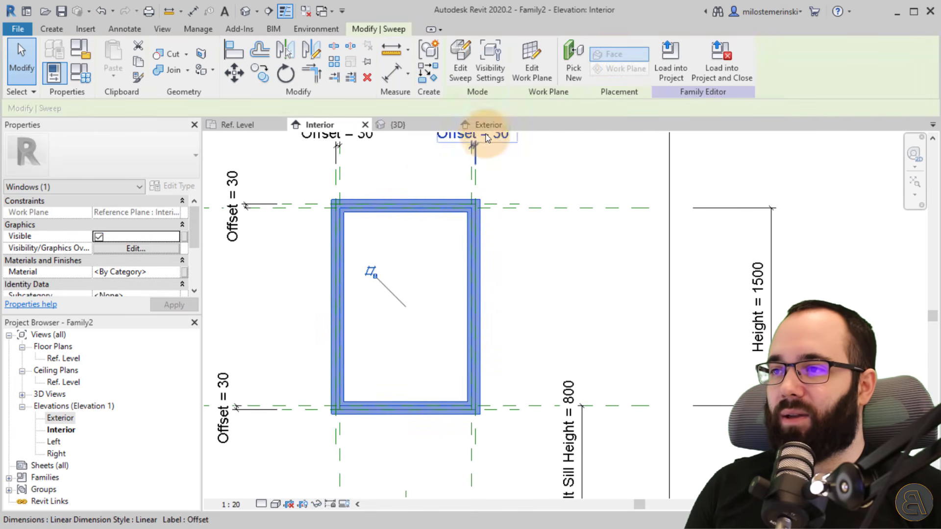
left_click(460, 69)
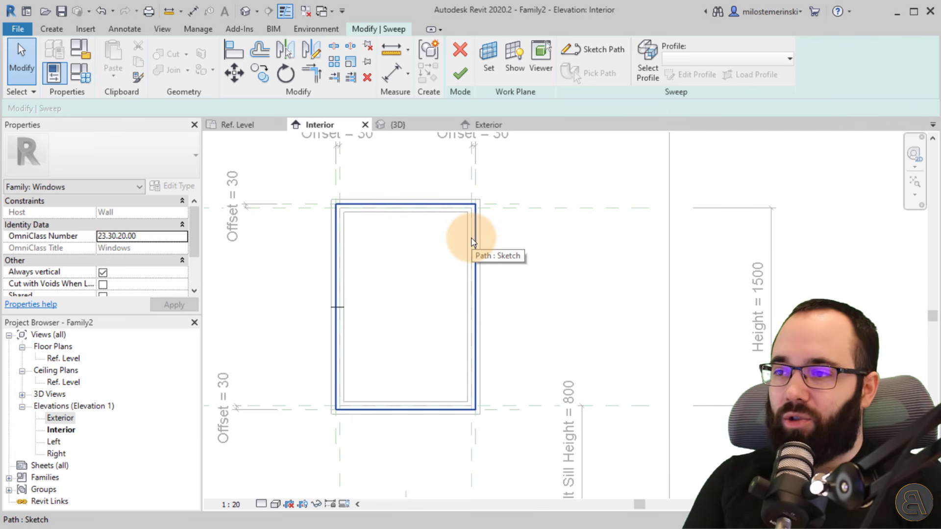
left_click(460, 74)
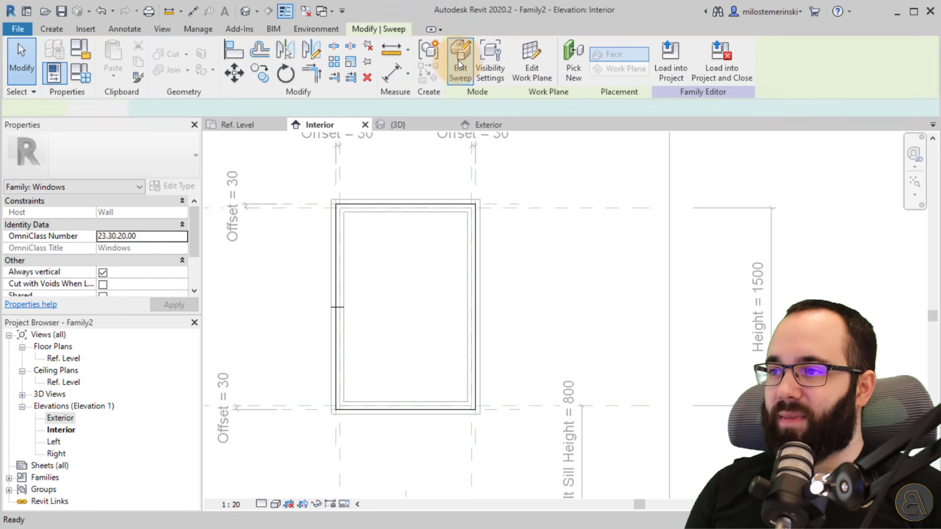
Examine the window frame's lower corner from different angles in the 3D view
left_click(398, 124)
middle_click_drag(463, 272, 431, 290, "shift")
key("Escape")
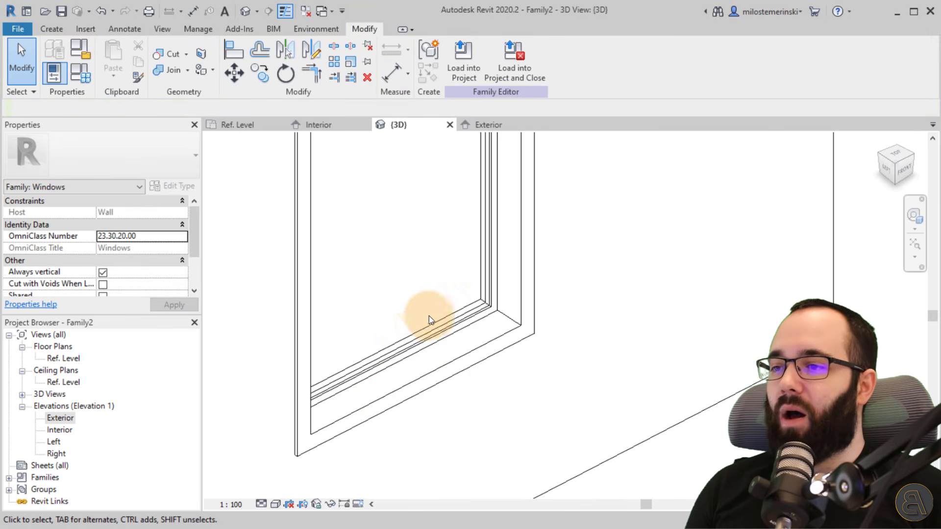
middle_click_drag(449, 337, 384, 264, "shift")
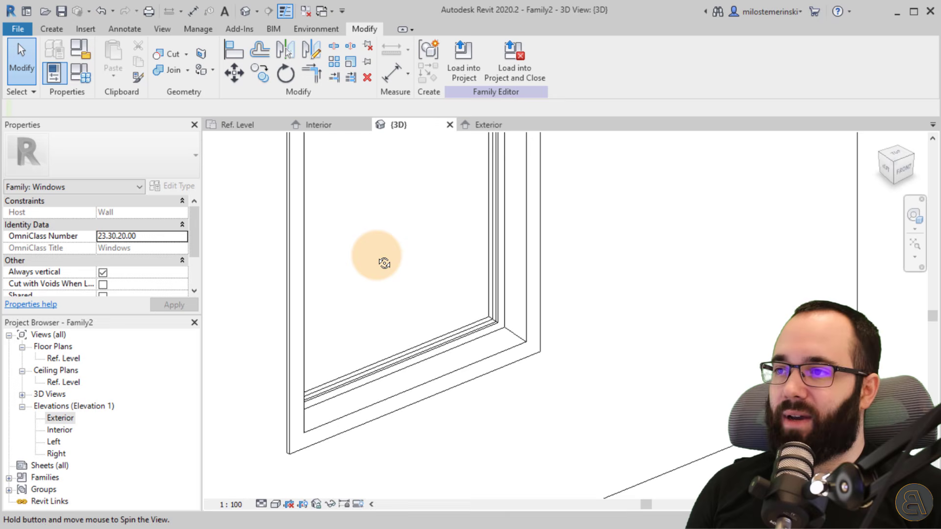
Start a new sweep using picked 3D edges and pick the vertical inner edge of the frame as its path
left_click(51, 29)
left_click(206, 57)
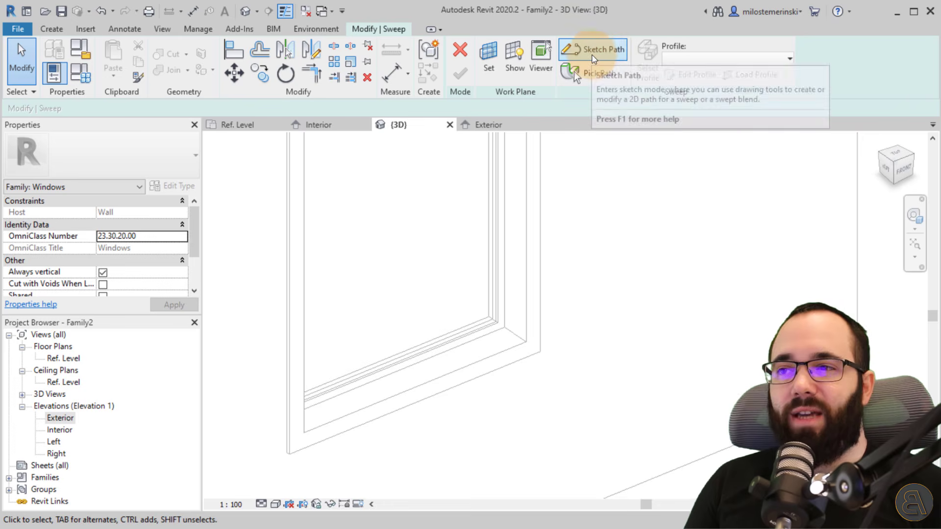
left_click(574, 72)
scroll(453, 262, "down", 2)
middle_click_drag(404, 255, 403, 305)
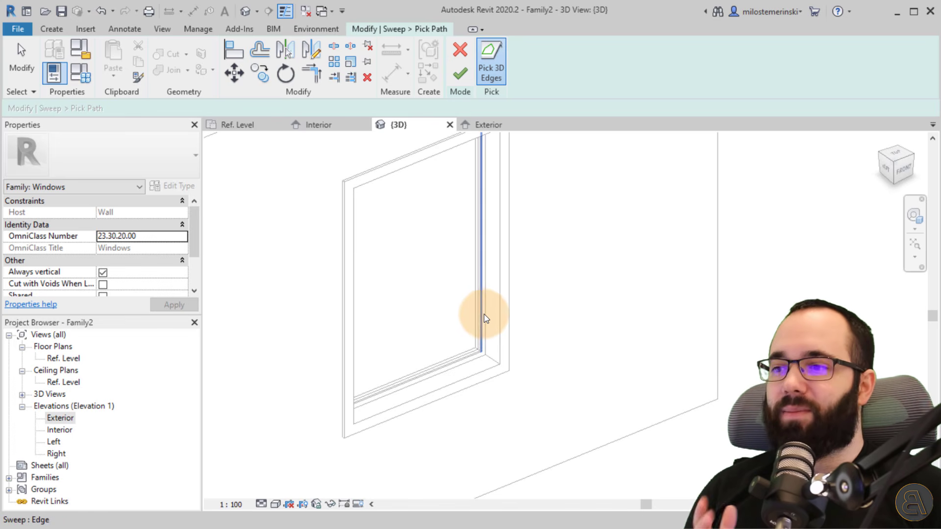
scroll(485, 323, "up", 5)
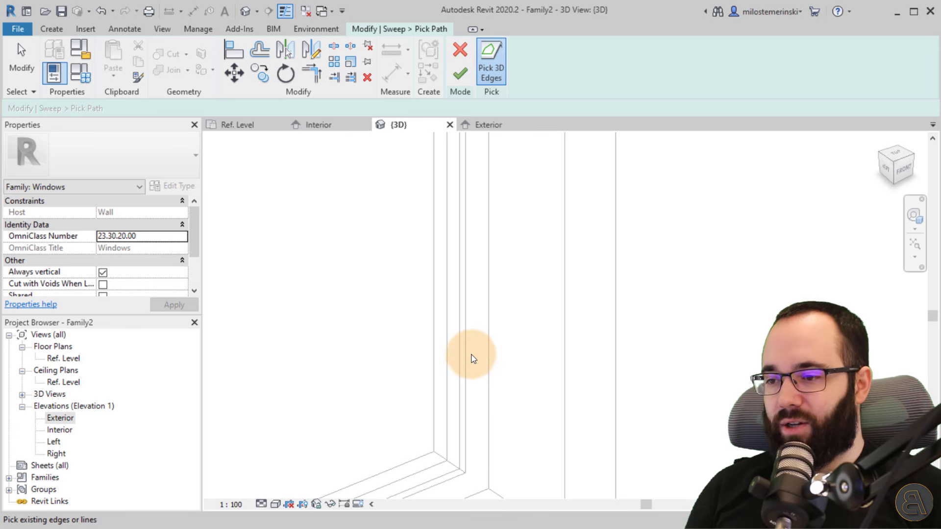
left_click(466, 346)
scroll(389, 314, "down", 3)
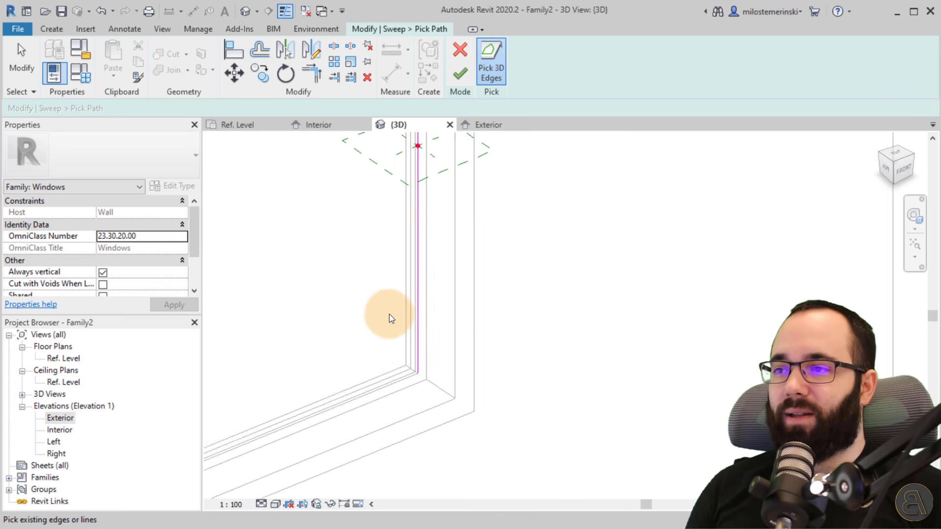
Pick the remaining edges around the frame's inner opening and finish the sweep path
middle_click_drag(389, 309, 382, 382)
scroll(416, 231, "down", 2)
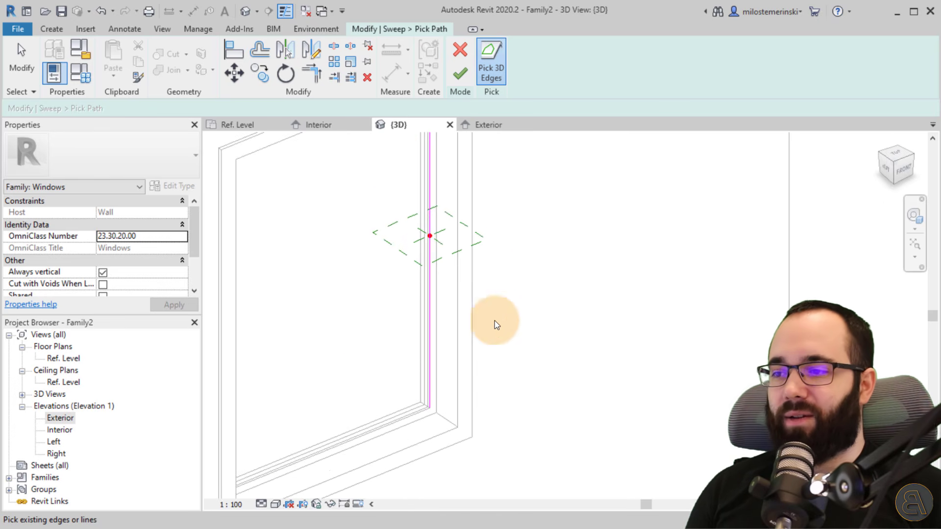
middle_click_drag(494, 322, 373, 298)
scroll(528, 352, "up", 4)
left_click(462, 341)
scroll(330, 265, "up", 4)
left_click(461, 76)
middle_click_drag(431, 246, 370, 280, "shift")
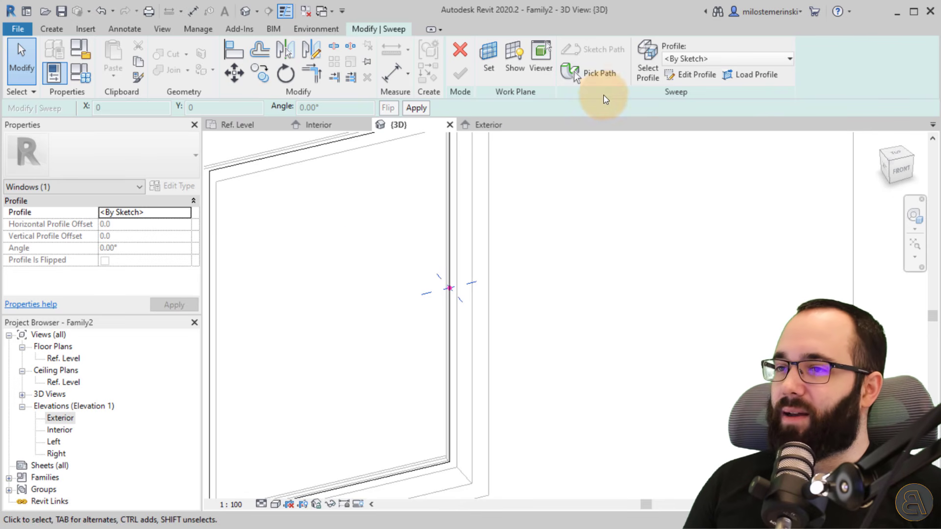
Open the new sweep's profile sketch for editing in the Ref. Level plan
left_click(678, 80)
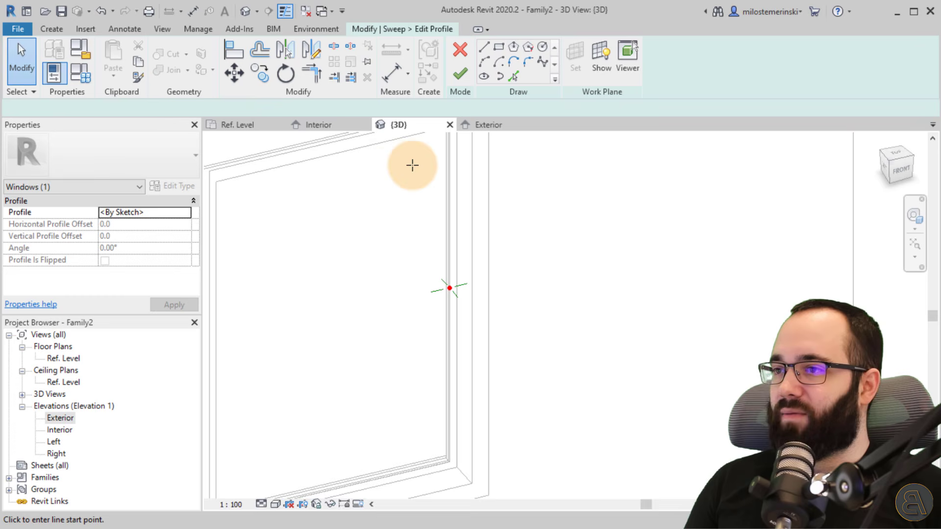
left_click(484, 125)
left_click(235, 125)
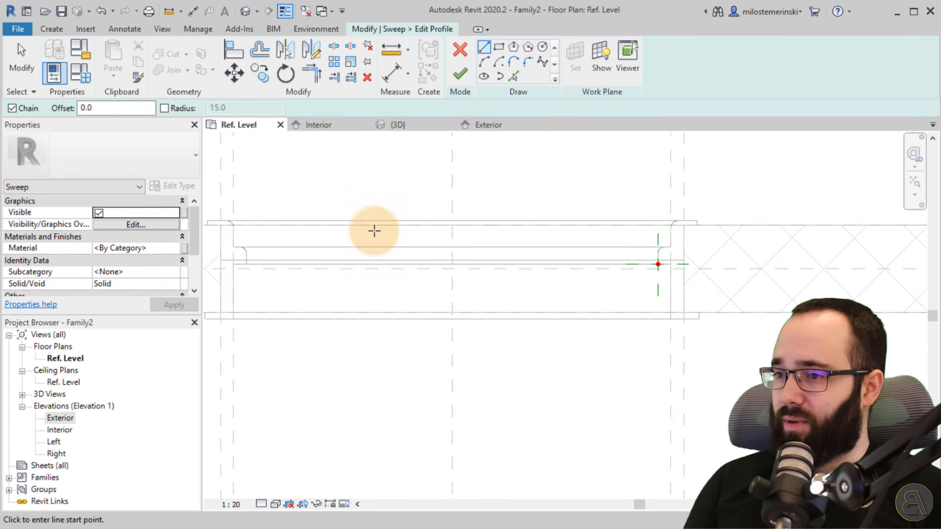
scroll(500, 311, "up", 5)
scroll(534, 286, "up", 3)
middle_click_drag(571, 280, 466, 294)
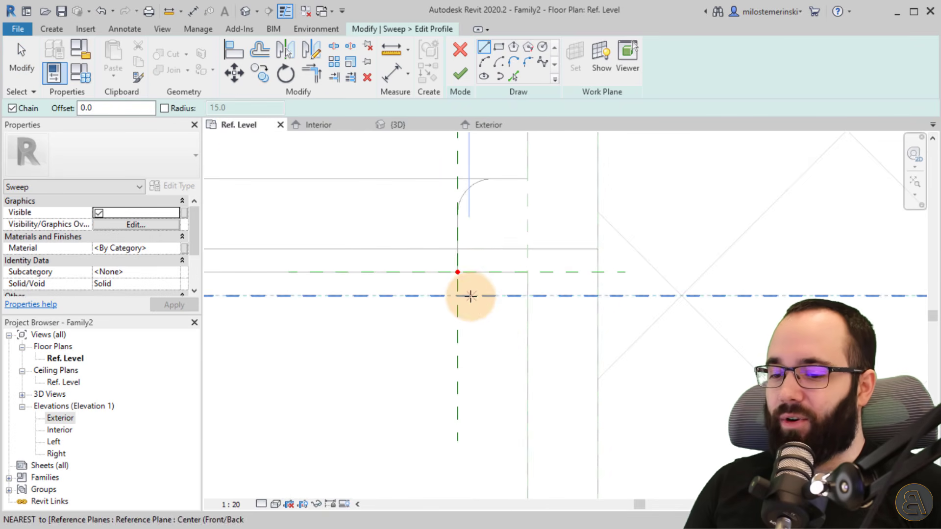
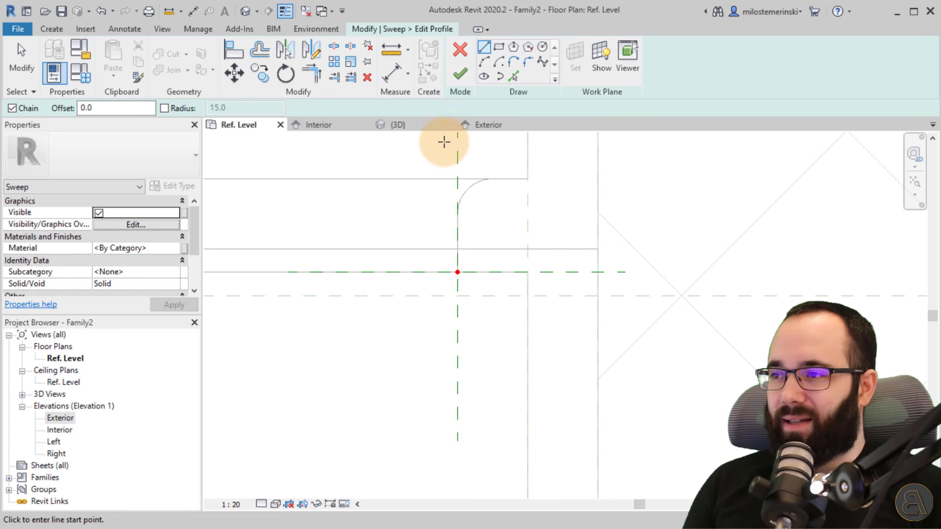
Sketch an open rectangular outline about 45 mm wide and 10 mm deep below the path marker, starting at the marker
scroll(461, 236, "down", 1)
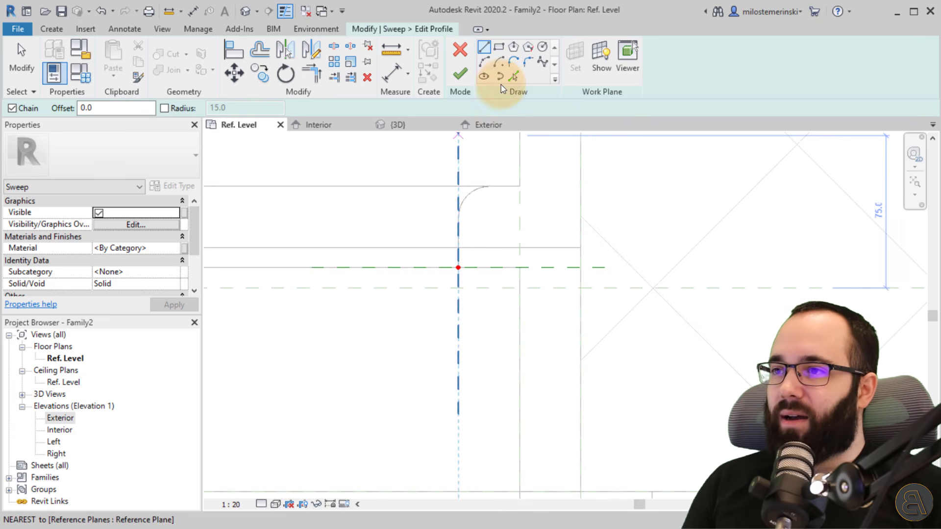
left_click(485, 48)
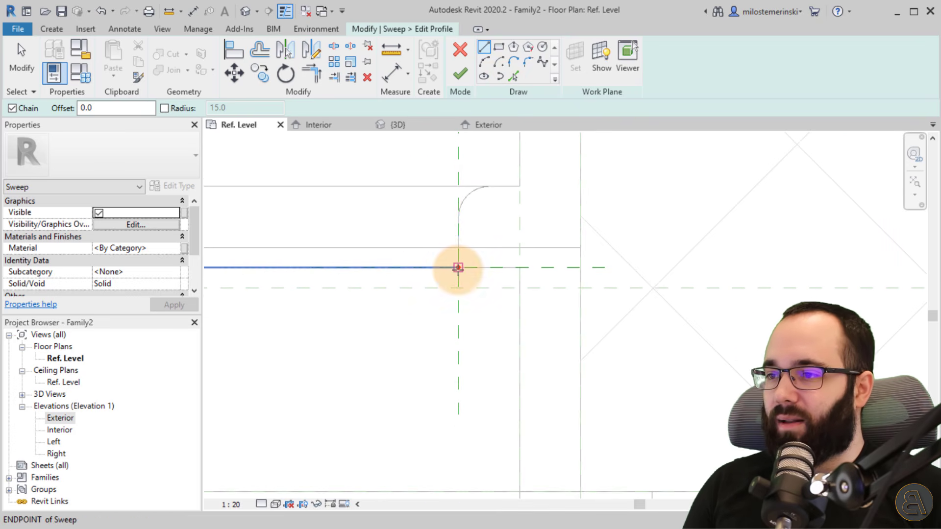
left_click(507, 267)
left_click(508, 288)
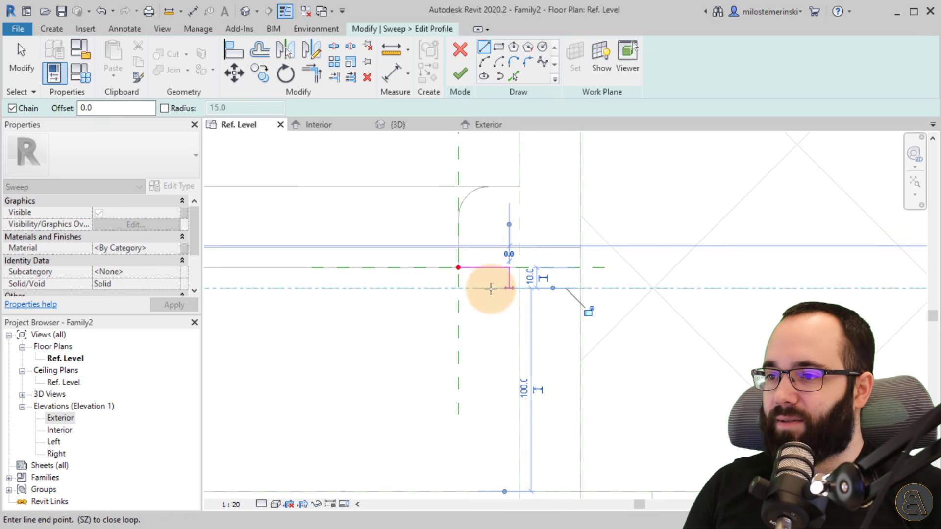
left_click(419, 287)
left_click(418, 267)
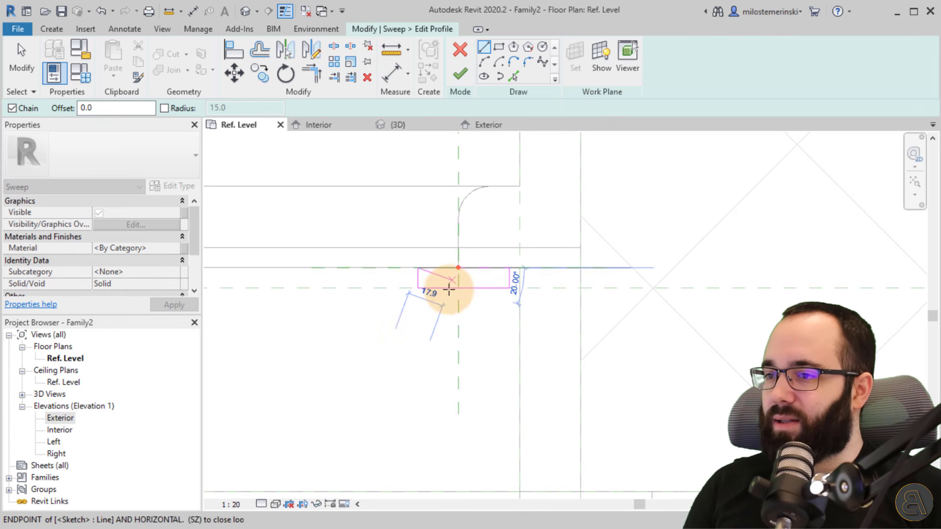
key("Escape")
key("Escape")
Set the distance between the profile's outer short edge and the adjacent frame face to 10 mm
left_click(509, 276)
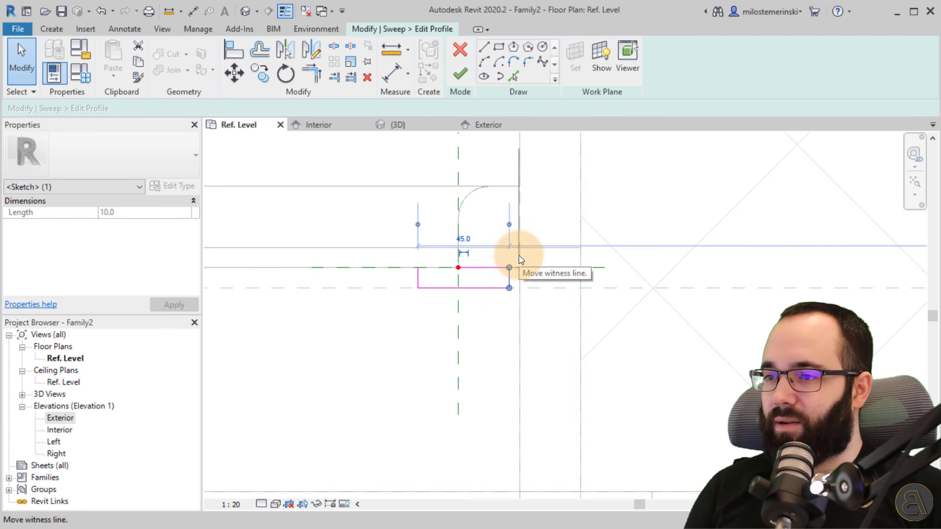
scroll(520, 265, "up", 2)
middle_click_drag(508, 248, 399, 294)
scroll(399, 294, "down", 4)
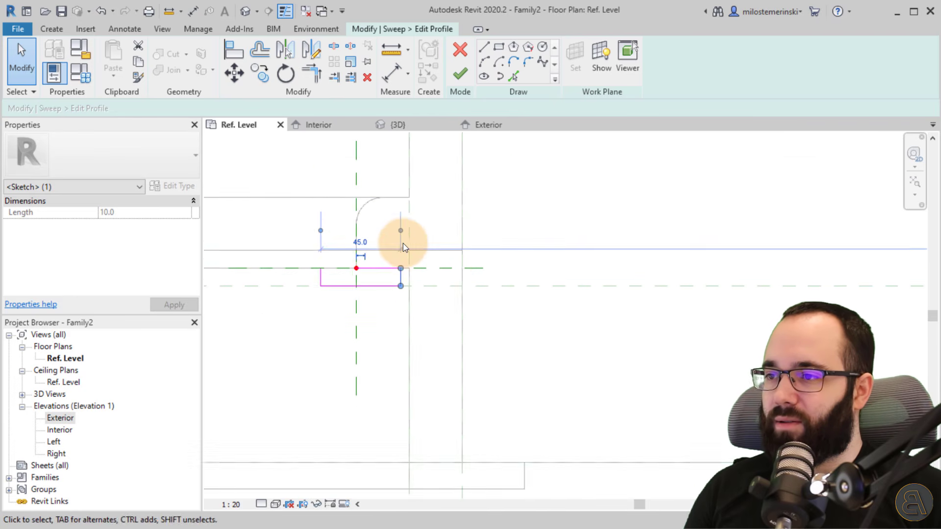
scroll(405, 253, "down", 3)
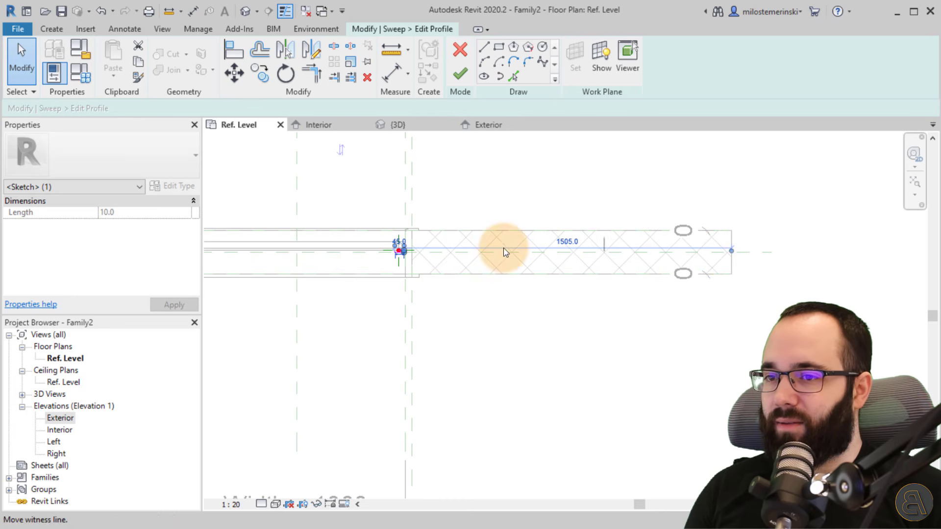
scroll(403, 245, "up", 5)
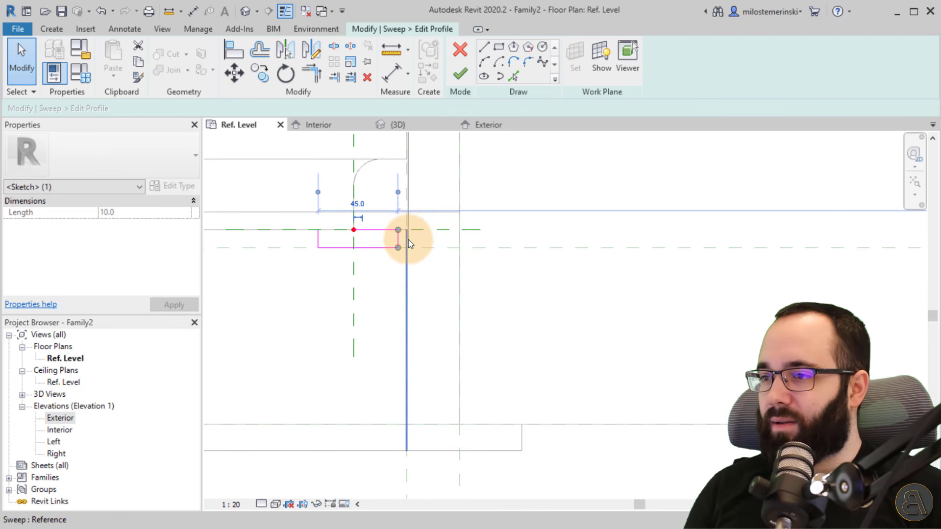
scroll(406, 221, "up", 3)
left_click(410, 198)
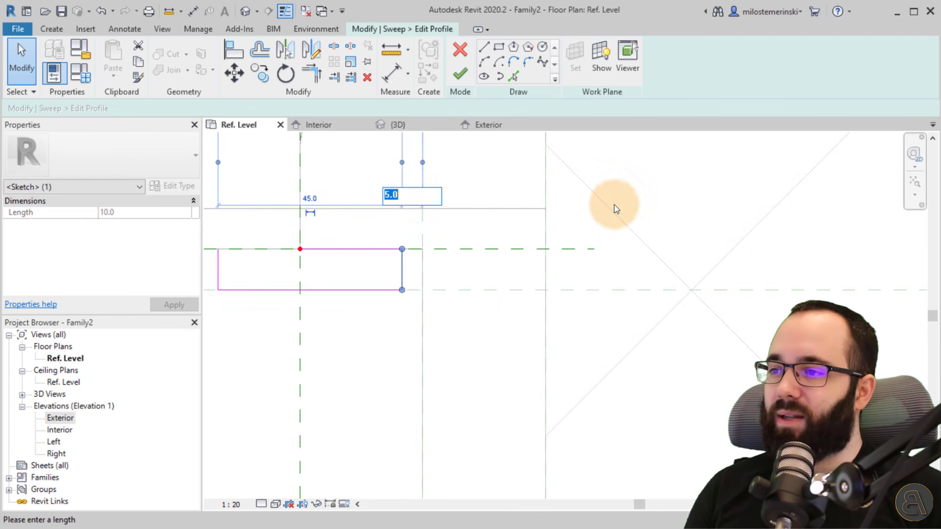
type("10")
key("Return")
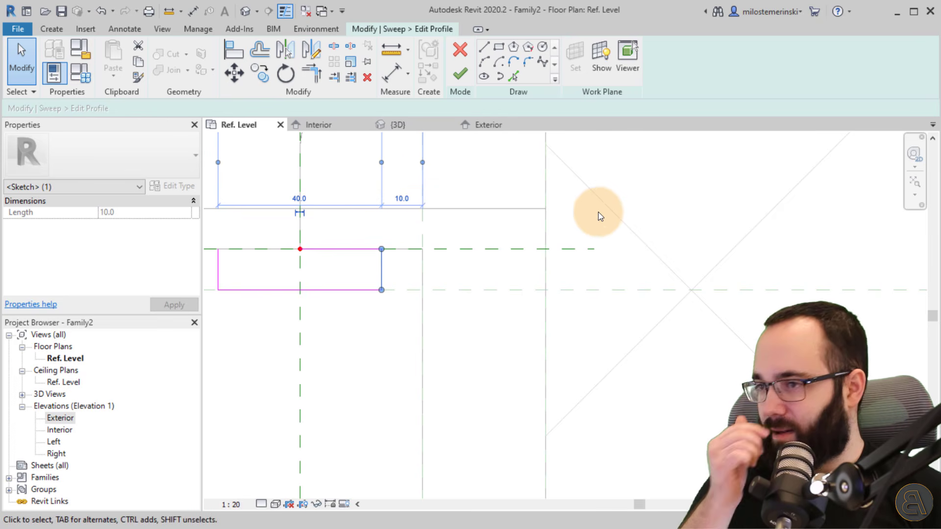
scroll(424, 291, "down", 2)
middle_click_drag(395, 342, 504, 359)
key("Escape")
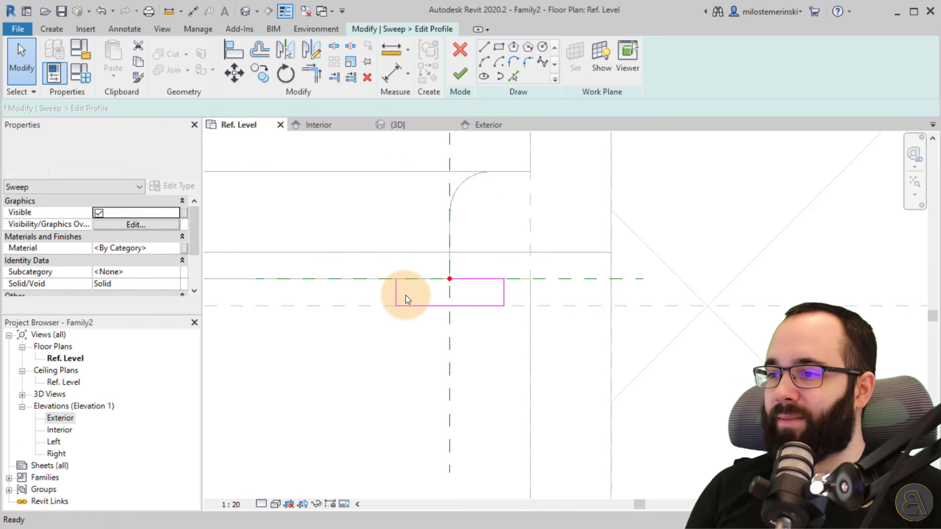
Move the profile's short edge on the glass side outward so the profile is 50 mm wide
left_click_drag(387, 294, 371, 292)
left_click(410, 330)
scroll(400, 361, "down", 2)
mouse_move(408, 364)
middle_mouse_down()
mouse_move(595, 286)
mouse_move(595, 294)
middle_mouse_up()
scroll(595, 294, "down", 3)
scroll(468, 333, "down", 1)
mouse_move(468, 333)
middle_mouse_down()
mouse_move(622, 315)
mouse_move(361, 328)
middle_mouse_up()
scroll(435, 283, "up", 2)
scroll(487, 276, "up", 5)
key("Escape")
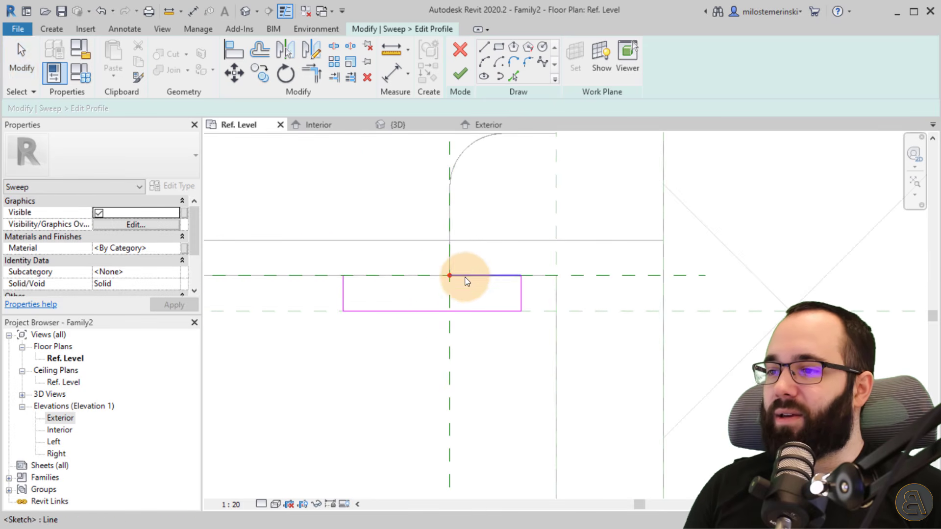
Extend the profile's upper line to the far corner to close the rectangle
left_click(441, 275)
mouse_move(343, 275)
left_mouse_down()
mouse_move(332, 275)
mouse_move(346, 296)
mouse_move(346, 288)
left_mouse_up()
key("Escape")
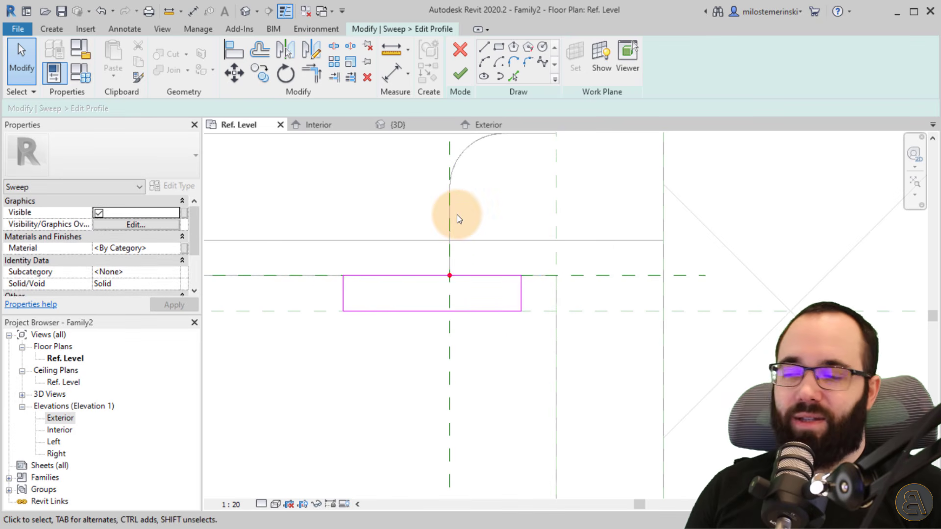
Move the profile's lower edge down so the rectangle is 15 mm deep
middle_click_drag(393, 235, 397, 244)
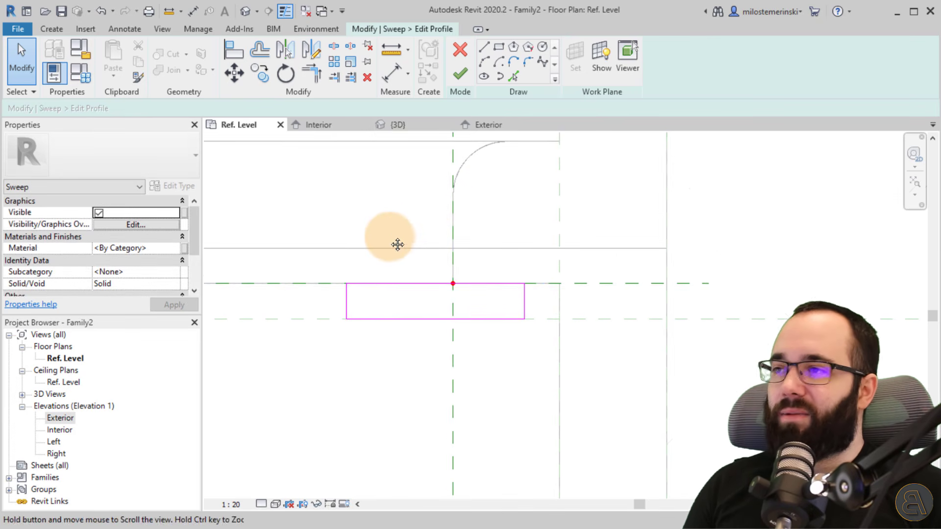
left_click(384, 325)
scroll(476, 307, "down", 2)
middle_click_drag(478, 309, 504, 305)
scroll(449, 305, "up", 2)
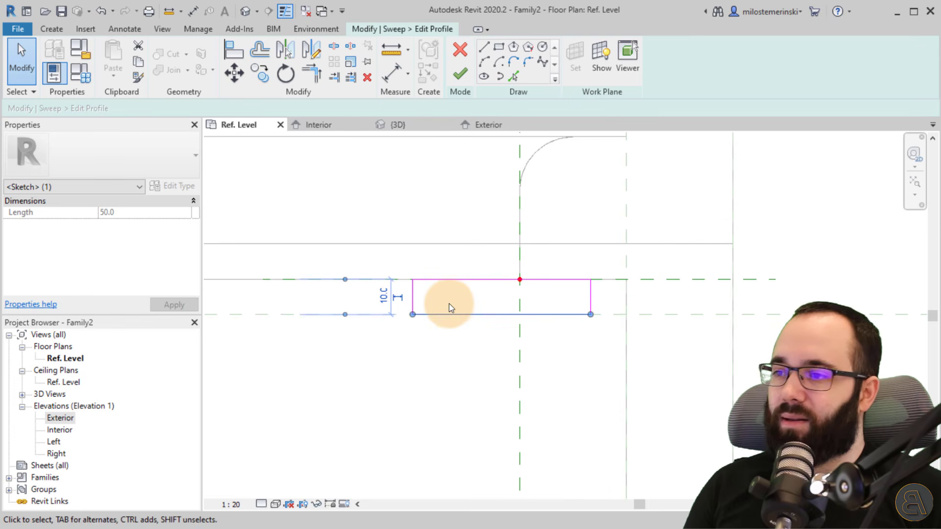
left_click(406, 238)
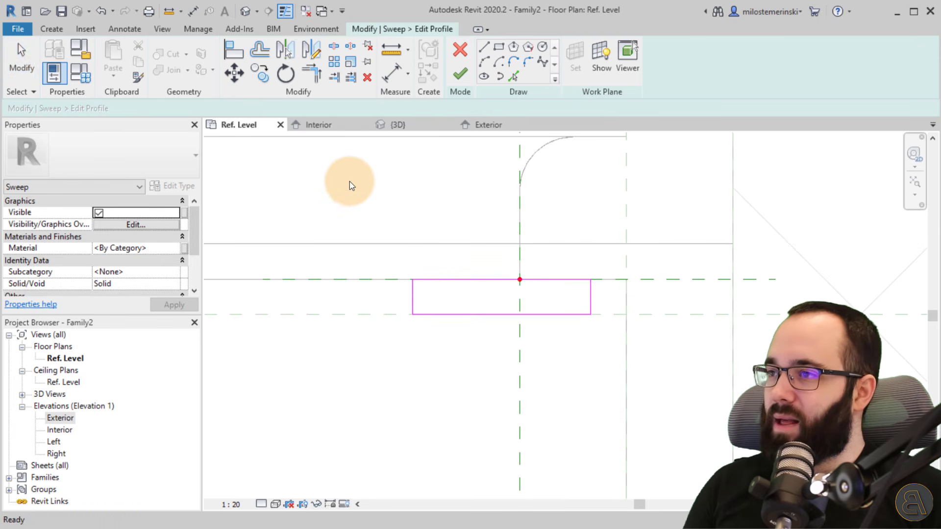
left_click(424, 318)
left_click_drag(423, 321, 419, 331)
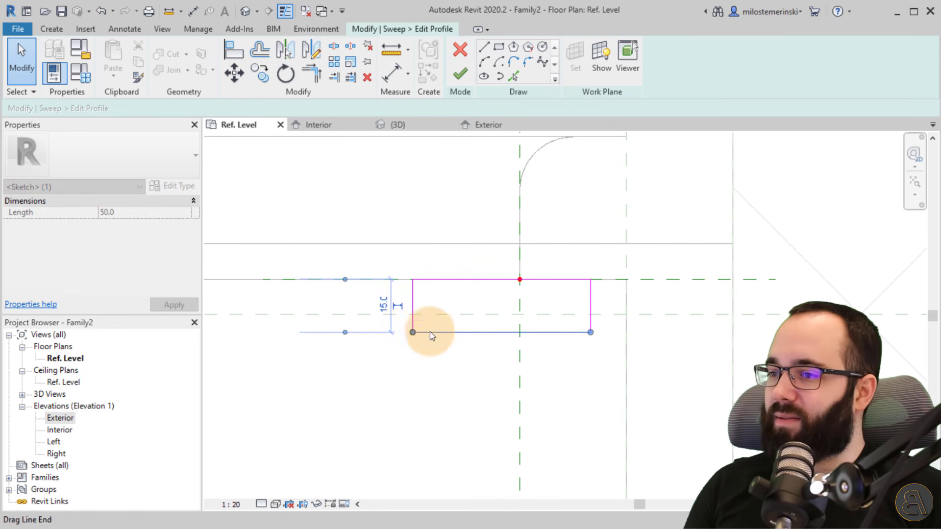
left_click(468, 296)
scroll(468, 297, "down", 2)
mouse_move(468, 297)
middle_mouse_down()
mouse_move(454, 294)
mouse_move(517, 243)
mouse_move(498, 261)
middle_mouse_up()
scroll(498, 262, "up", 2)
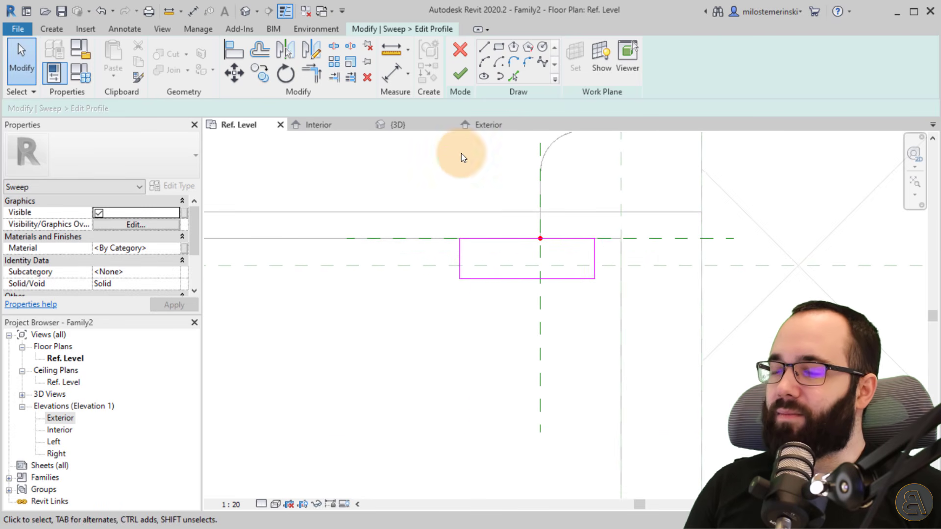
Lock the alignment constraint on the profile's upper edge
middle_click_drag(467, 196, 443, 201)
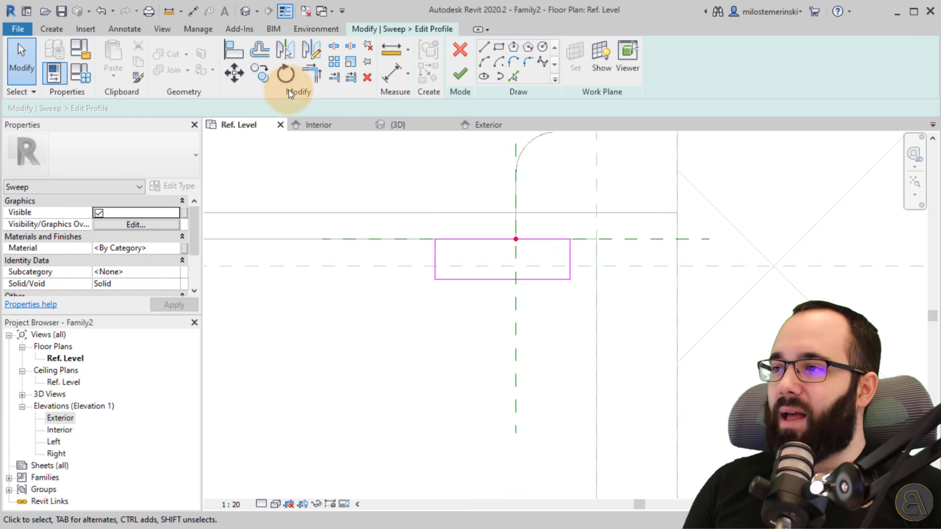
left_click(472, 243)
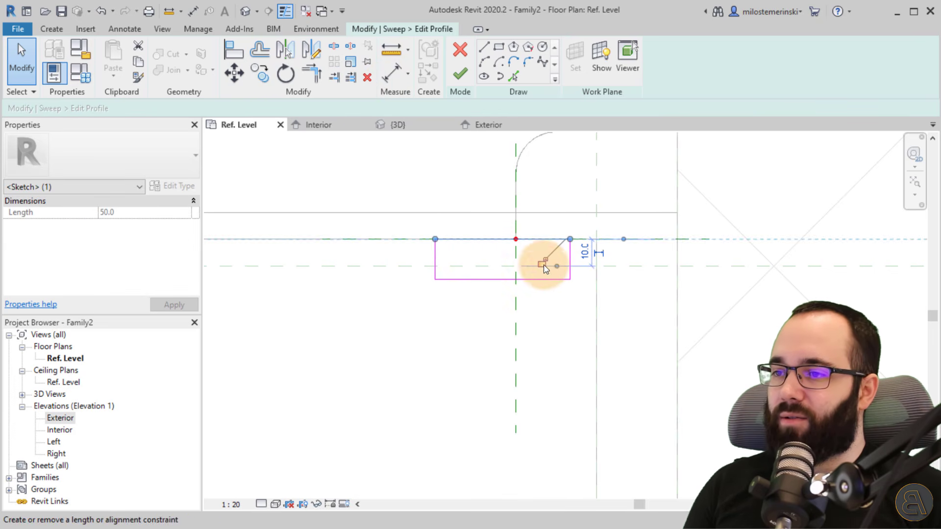
Add an aligned dimension between the vertical reference plane and the left edge of the sweep profile rectangle
left_click(443, 216)
left_click(392, 75)
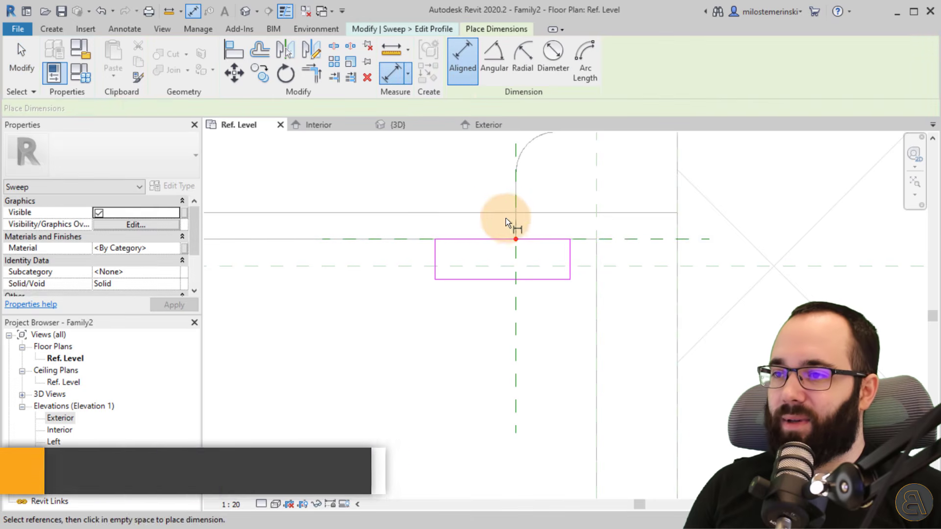
left_click(515, 157)
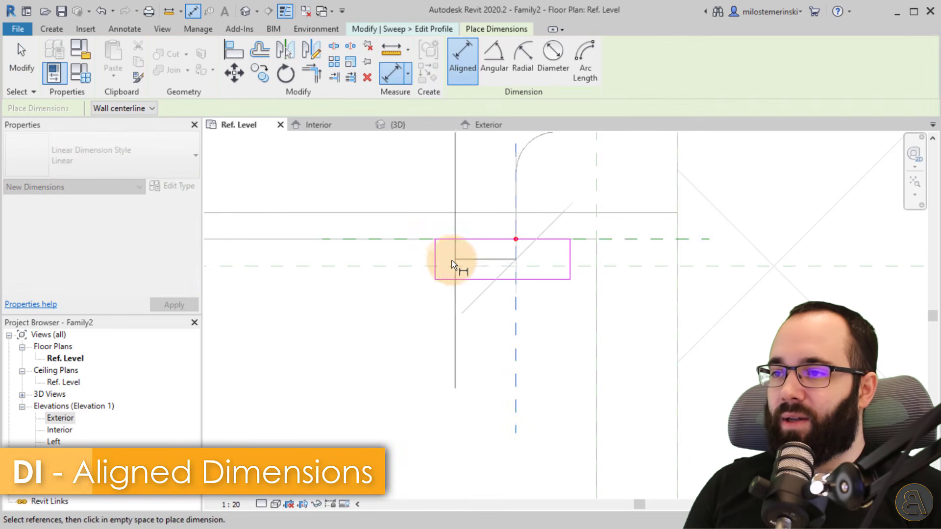
left_click(435, 263)
scroll(418, 277, "down", 3)
middle_click_drag(419, 301, 401, 352)
left_click(351, 185)
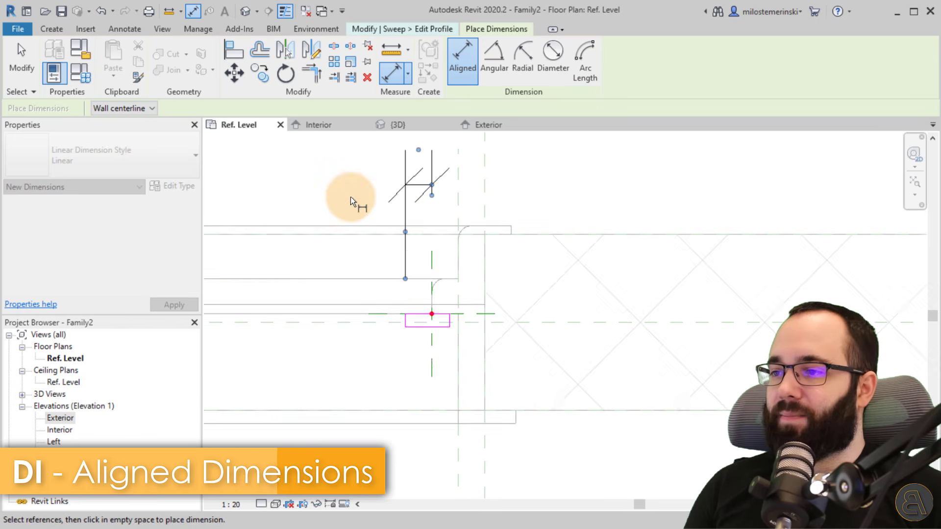
scroll(366, 234, "down", 3)
scroll(363, 269, "up", 4)
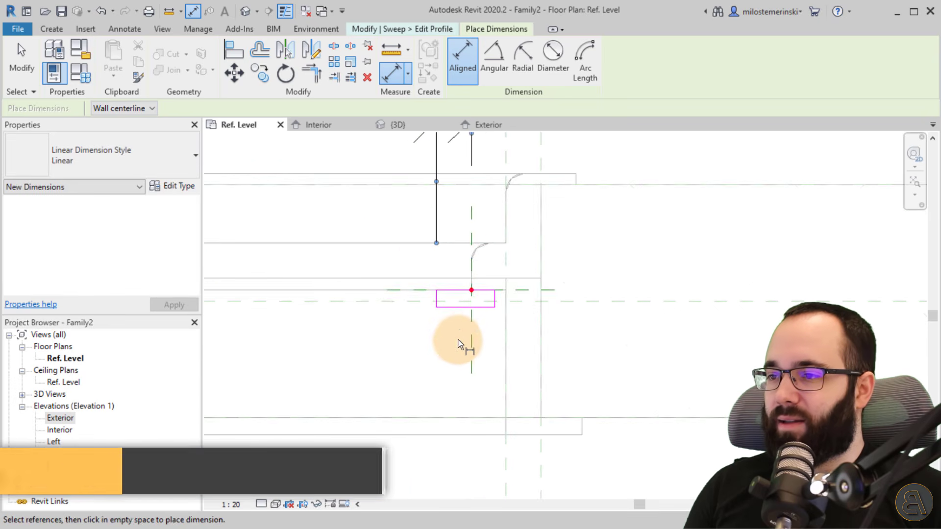
Add an aligned dimension between the vertical reference plane and the right edge of the sweep profile rectangle
left_click(470, 332)
scroll(491, 294, "down", 2)
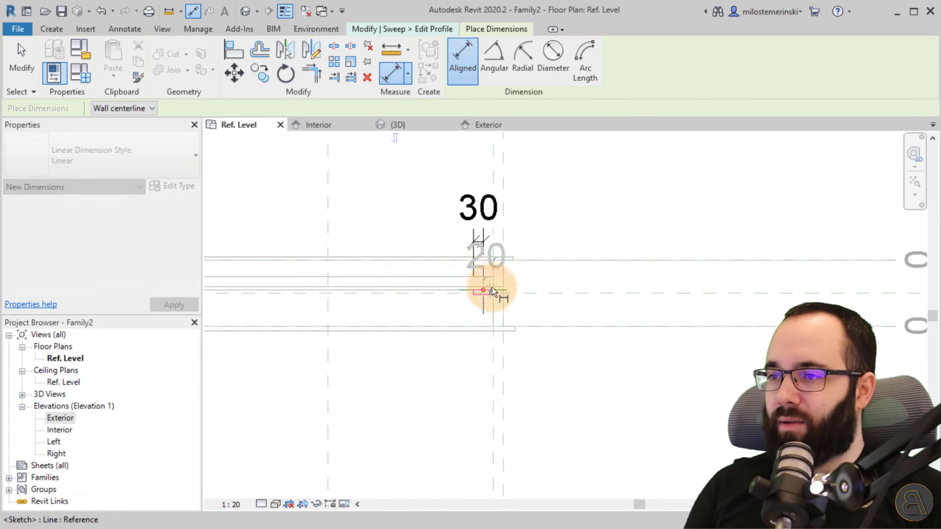
left_click(499, 285)
scroll(494, 298, "up", 3)
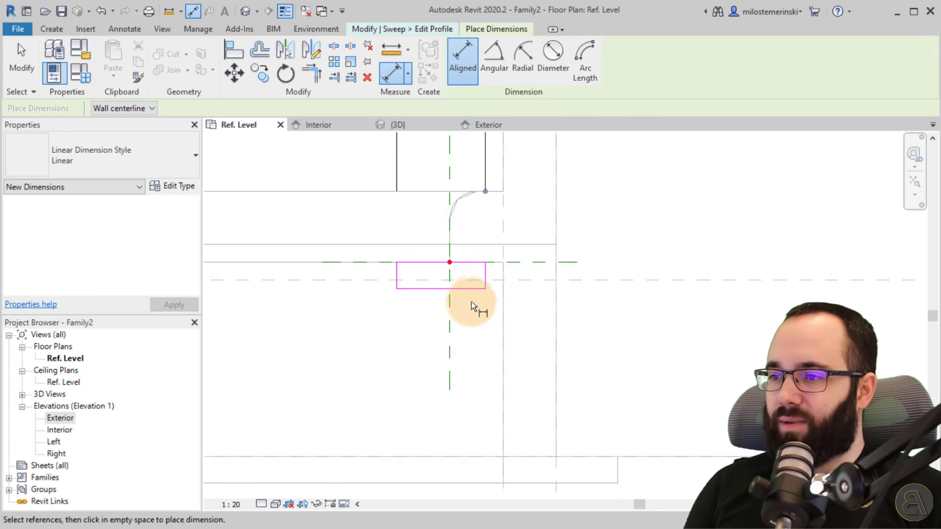
Add an aligned dimension for the profile rectangle's height between its upper and lower edges, and leave the dimension command
left_click(447, 308)
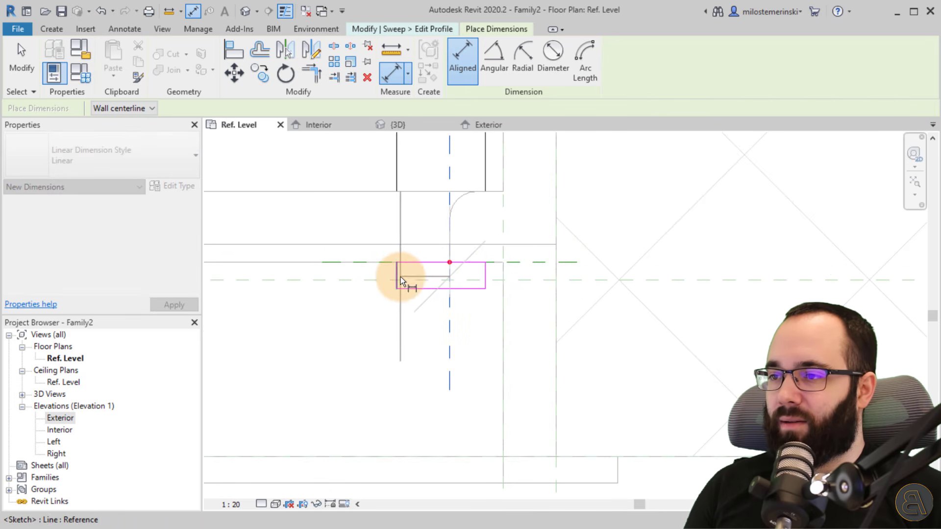
key("d")
key("i")
left_click(376, 266)
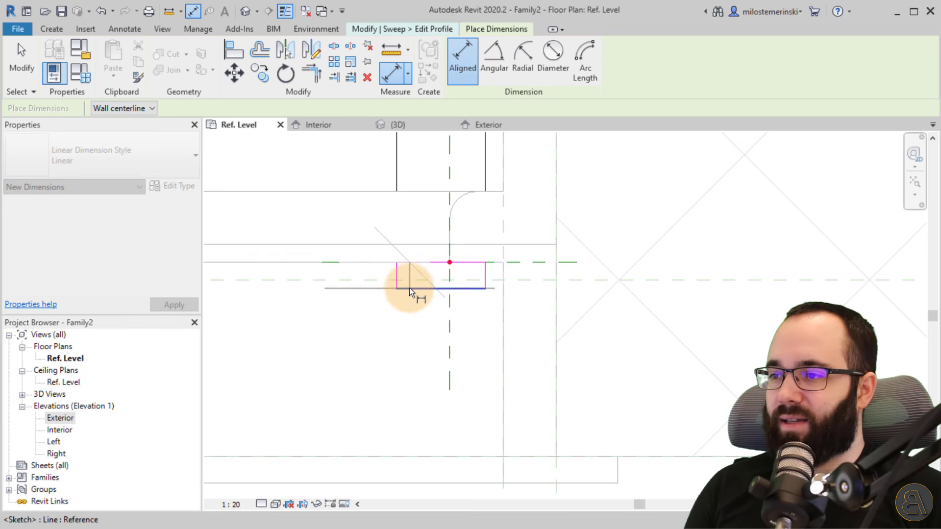
left_click(410, 287)
scroll(410, 293, "down", 4)
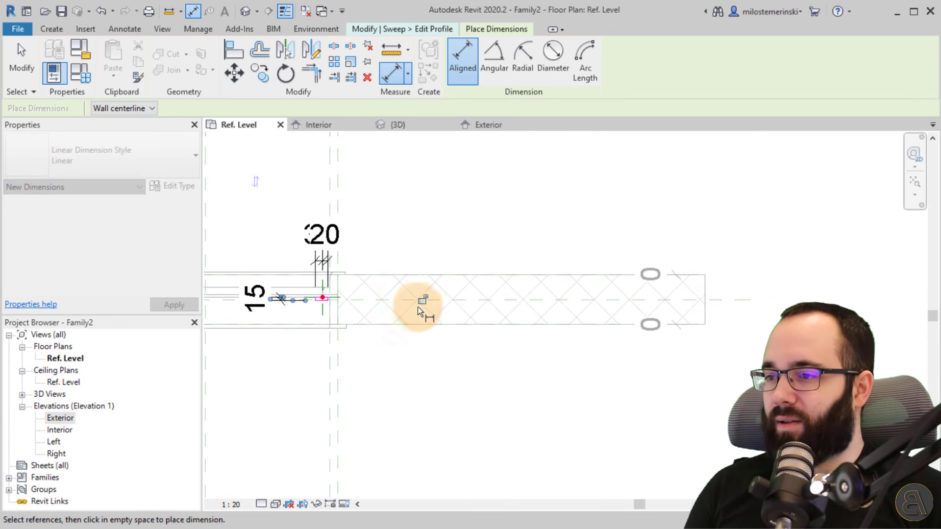
left_click(418, 307)
key("Escape")
key("Escape")
Round both lower corners of the profile rectangle with fillet arcs of radius 6
scroll(321, 299, "up", 5)
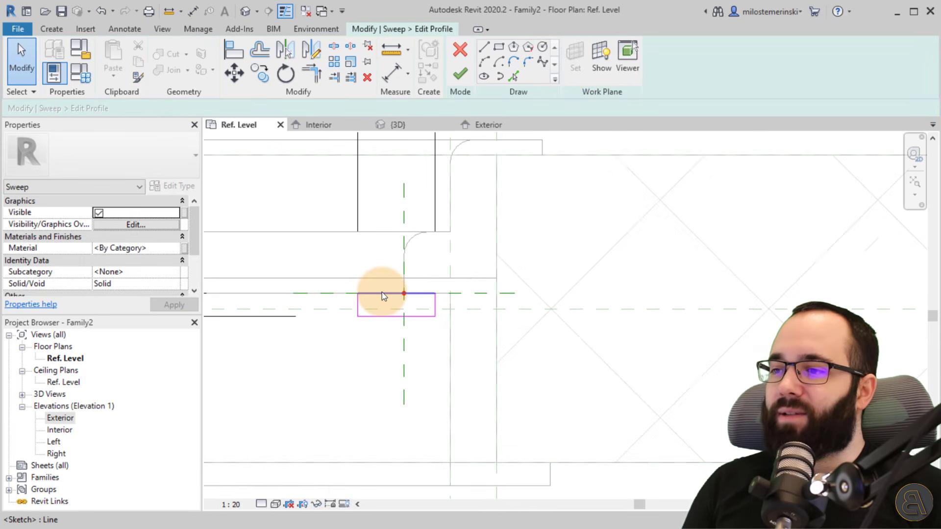
scroll(382, 293, "up", 2)
left_click(523, 62)
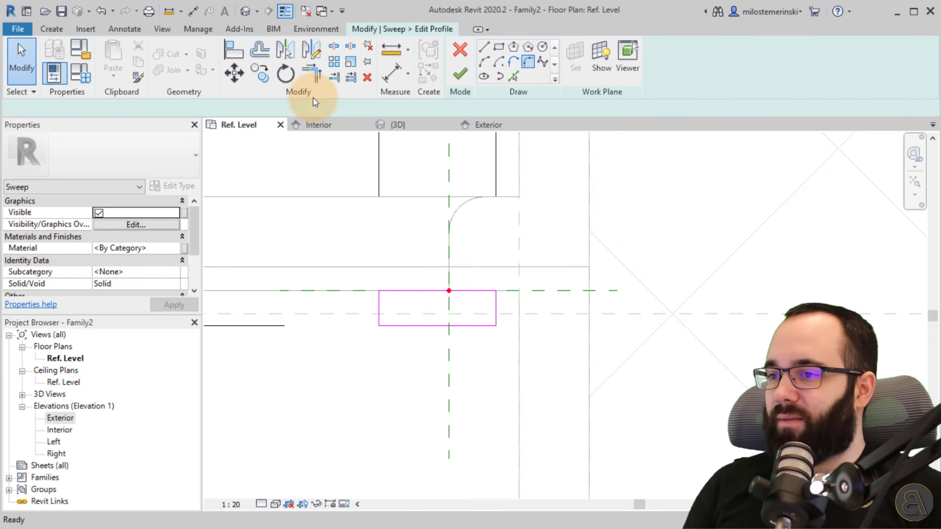
left_click(72, 106)
left_click(78, 109)
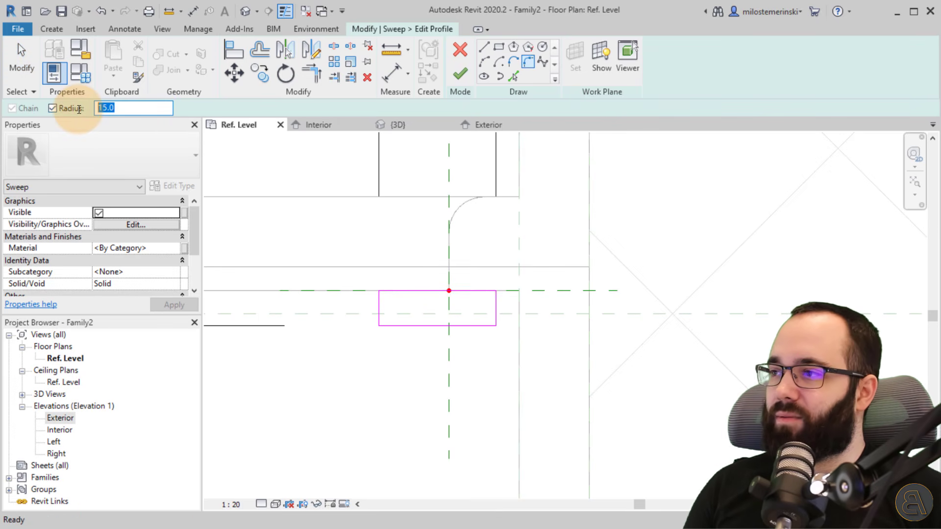
type("6")
key("Return")
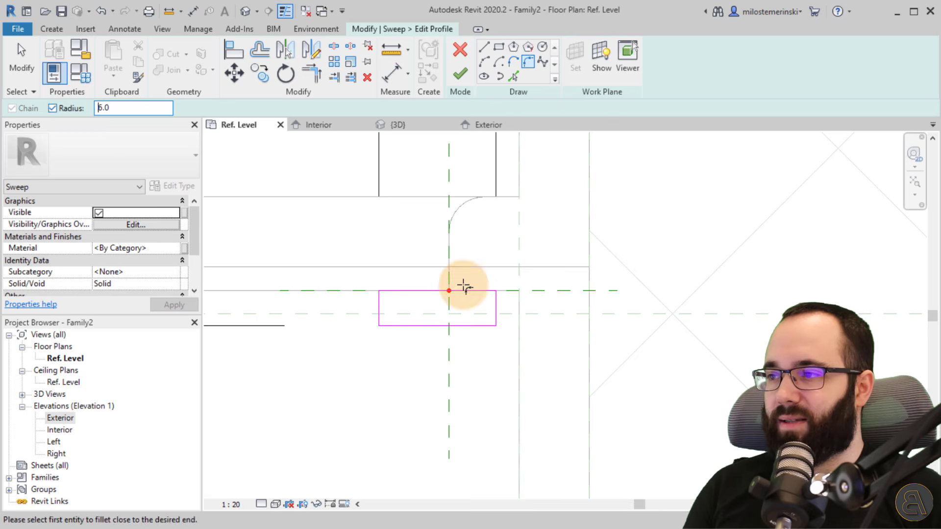
left_click(402, 329)
left_click(379, 311)
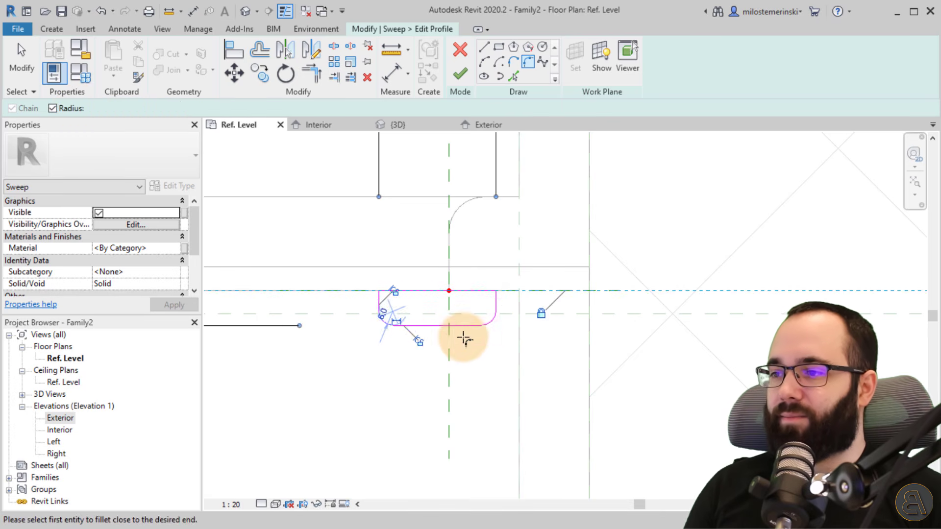
Finish the rounded profile, complete the sweep, and clear the selection
left_click(461, 89)
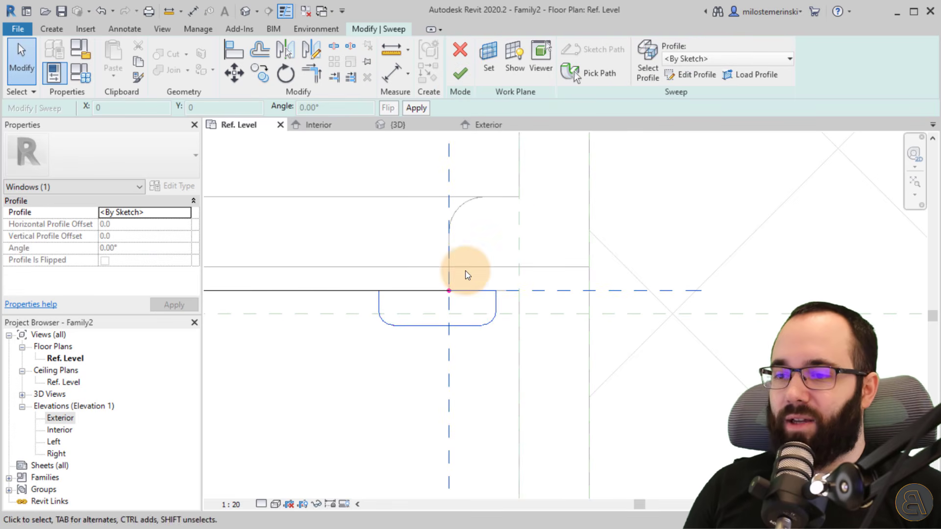
middle_click_drag(364, 251, 467, 246)
left_click(467, 246)
scroll(534, 284, "down", 4)
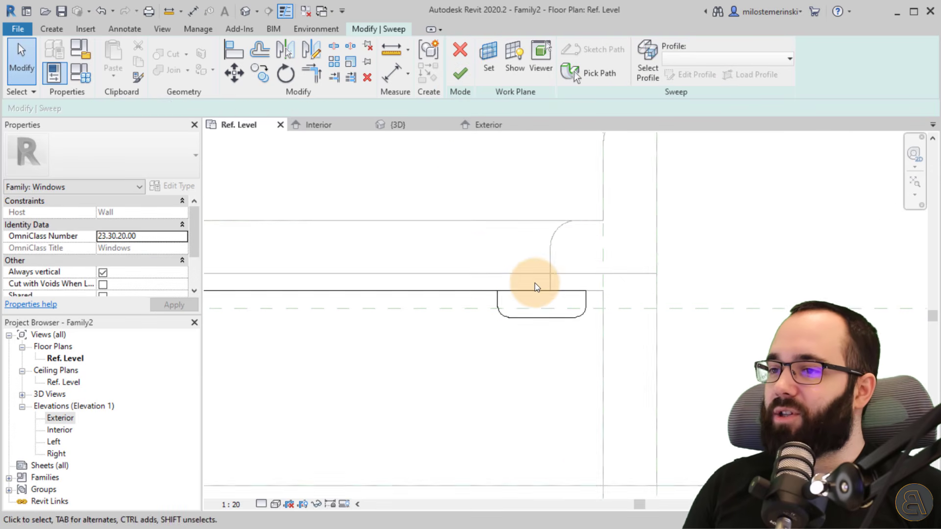
left_click(462, 81)
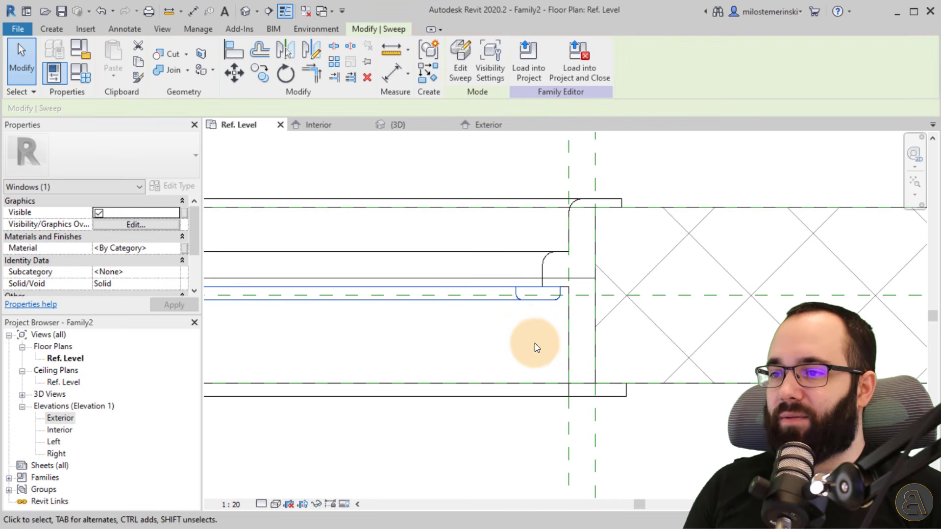
scroll(507, 330, "down", 2)
scroll(534, 304, "up", 2)
key("Escape")
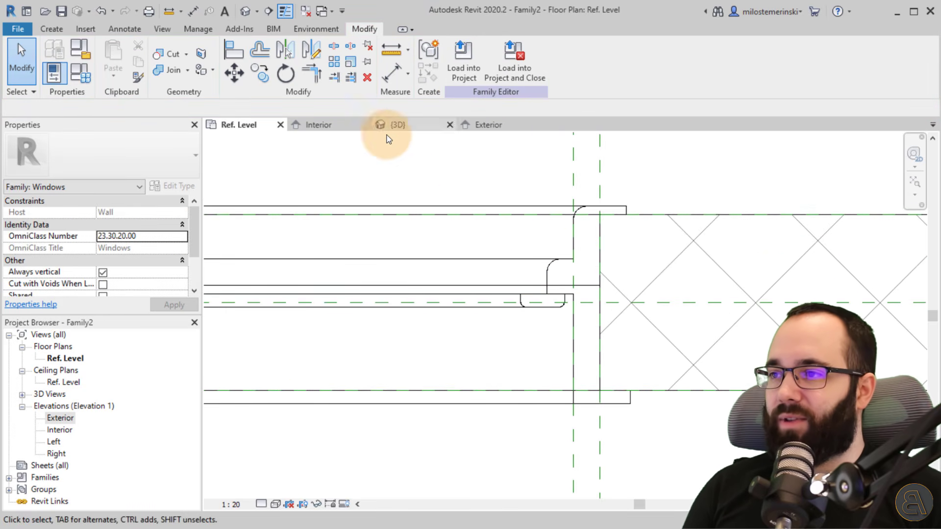
Start a new sweep in the 3D view and pick the window frame's vertical edge as the first path segment
left_click(411, 131)
middle_click_drag(525, 288, 490, 466, "shift")
scroll(494, 401, "up", 6)
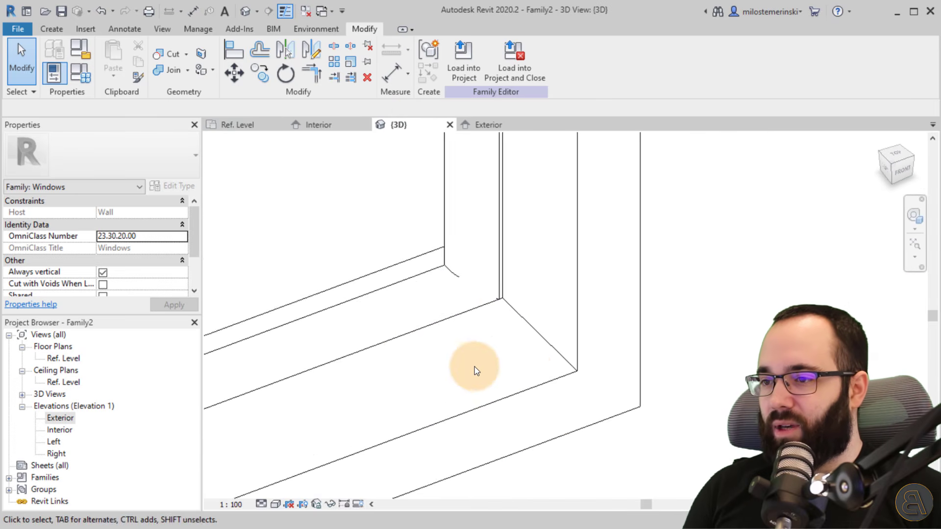
middle_click_drag(464, 369, 522, 382, "shift")
scroll(521, 382, "up", 5)
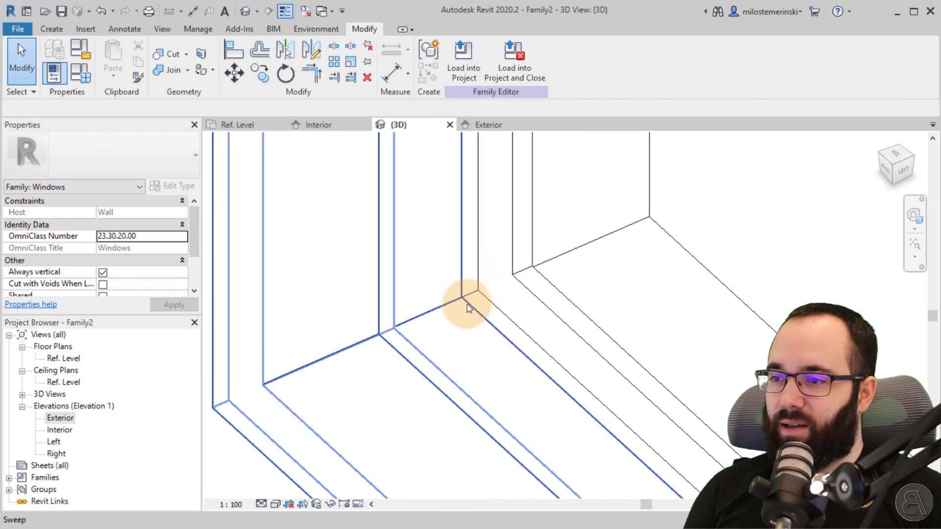
scroll(314, 260, "down", 5)
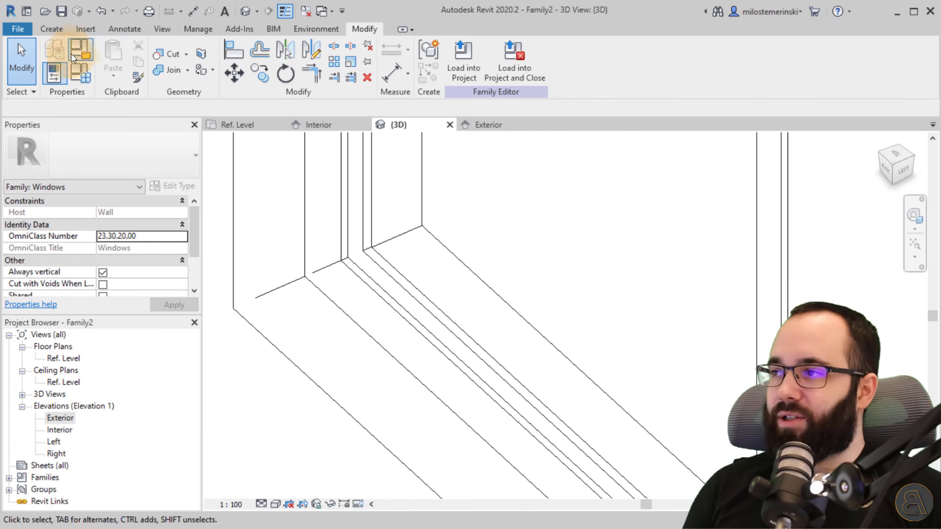
left_click(52, 30)
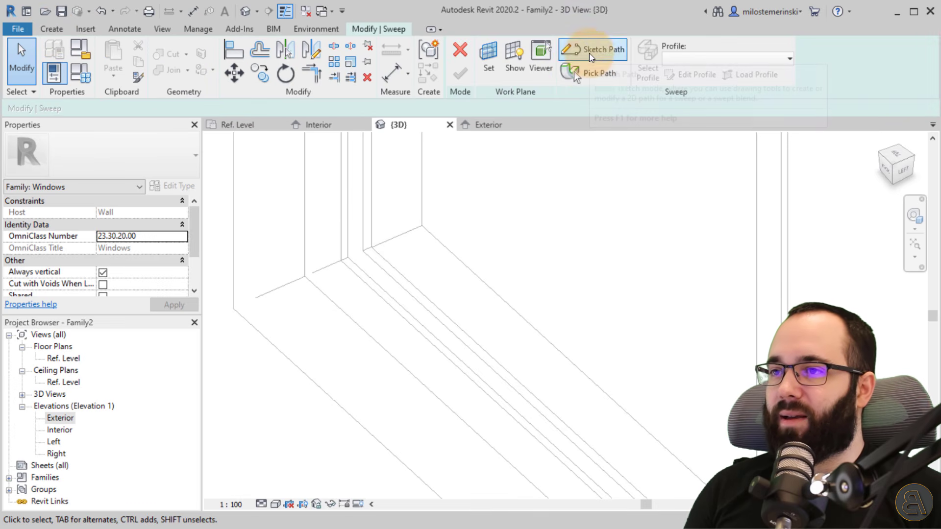
left_click(590, 78)
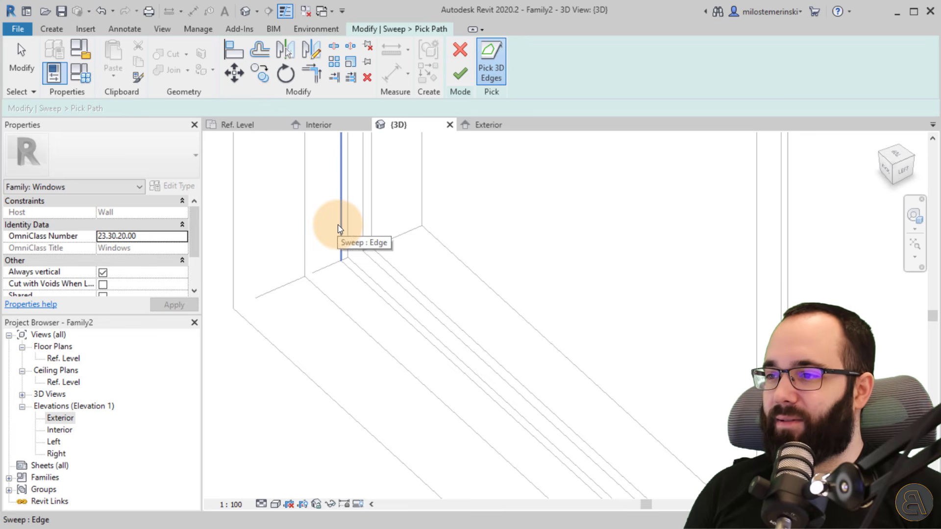
left_click(340, 227)
Add the frame's top edge and its opposite vertical edge to the picked sweep path
scroll(341, 318, "down", 2)
middle_click_drag(341, 325, 378, 218, "shift")
scroll(319, 344, "down", 2)
scroll(288, 278, "up", 4)
scroll(268, 258, "up", 3)
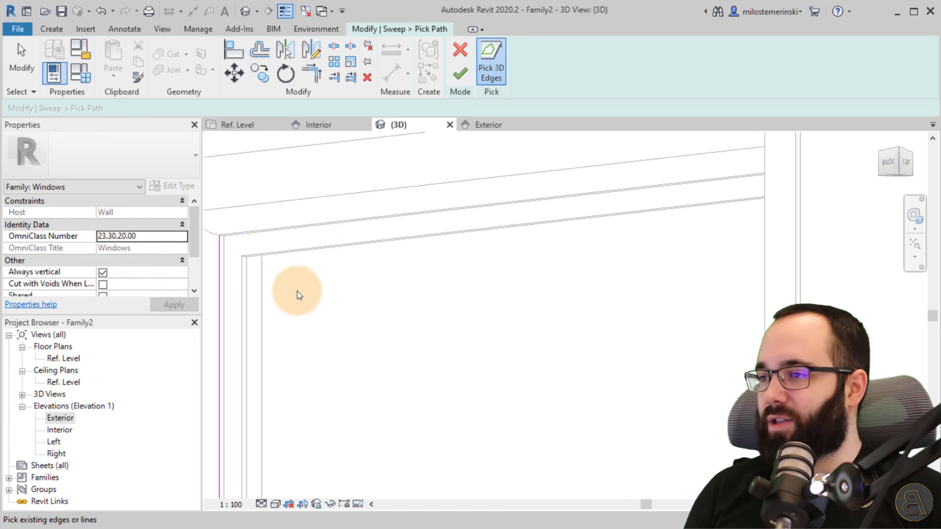
middle_click_drag(297, 290, 240, 259, "shift")
scroll(234, 256, "up", 2)
left_click(235, 261)
scroll(260, 294, "down", 3)
middle_click_drag(263, 301, 431, 347, "shift")
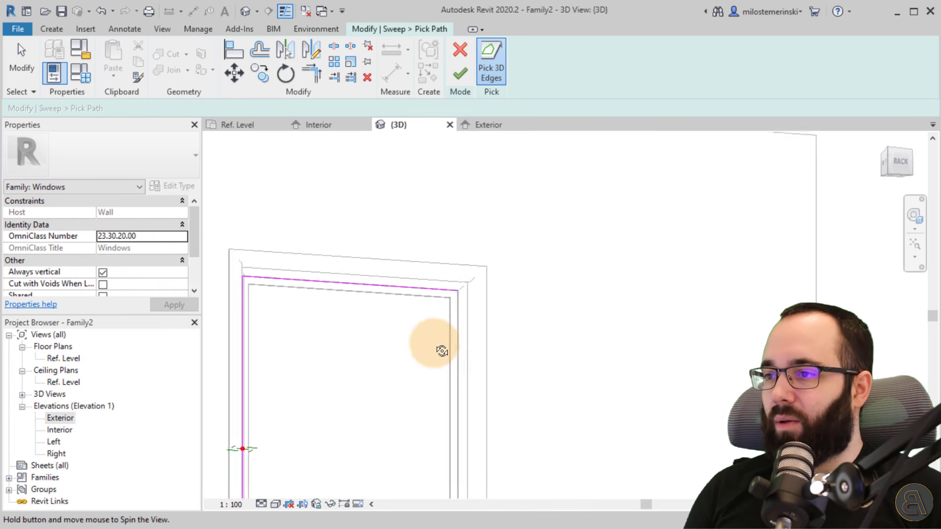
scroll(436, 294, "up", 2)
left_click(443, 281)
Close the sweep path with the frame's bottom edge and finish the path
scroll(437, 273, "down", 3)
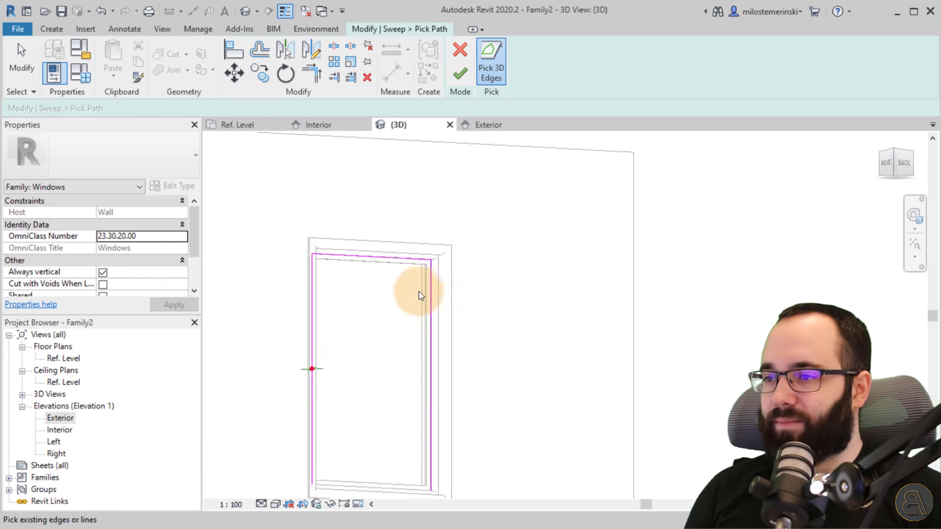
scroll(420, 294, "up", 2)
mouse_move(420, 294)
middle_mouse_down("shift")
mouse_move(399, 266)
mouse_move(362, 443)
mouse_move(427, 290)
middle_mouse_up("shift")
scroll(436, 297, "up", 2)
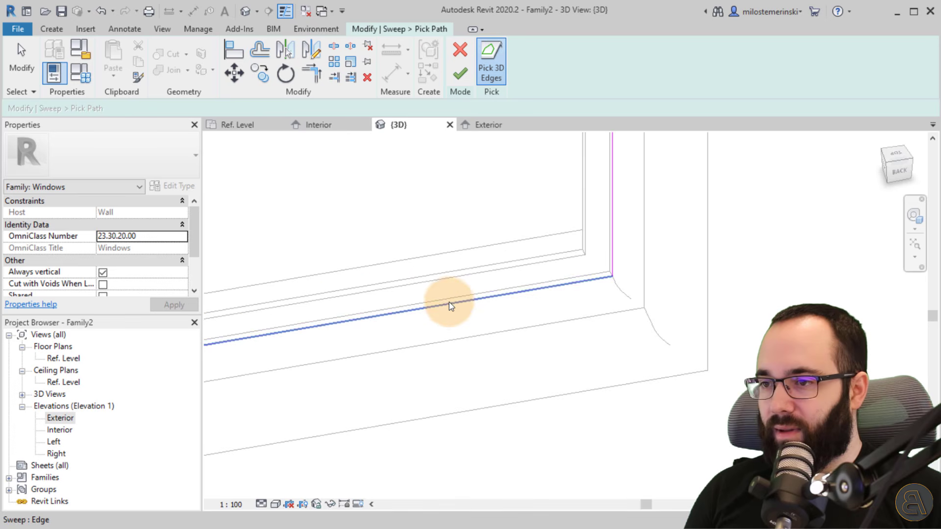
left_click(449, 303)
scroll(449, 304, "down", 2)
middle_click_drag(481, 351, 461, 221, "shift")
left_click(460, 73)
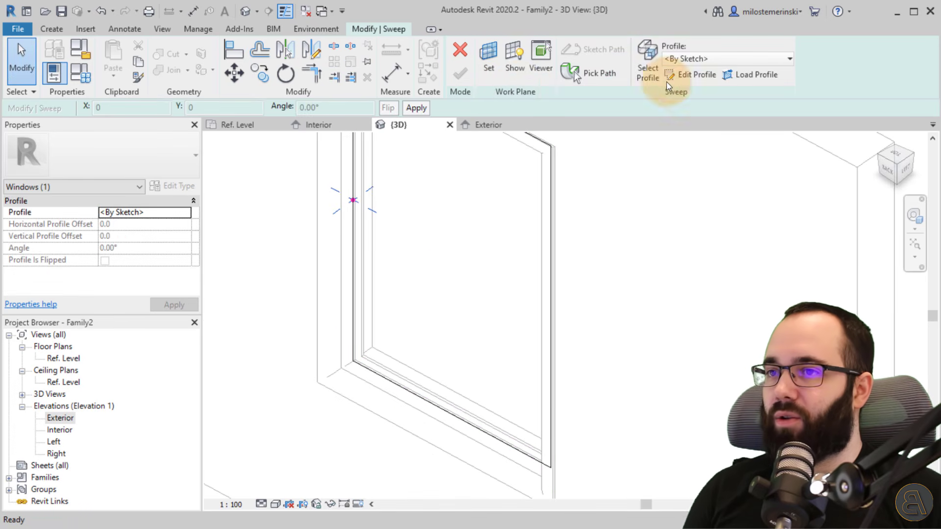
Edit the sweep profile in the Ref. Level view and sketch a closed rectangle 30 mm wide beside the vertical reference plane
left_click(687, 76)
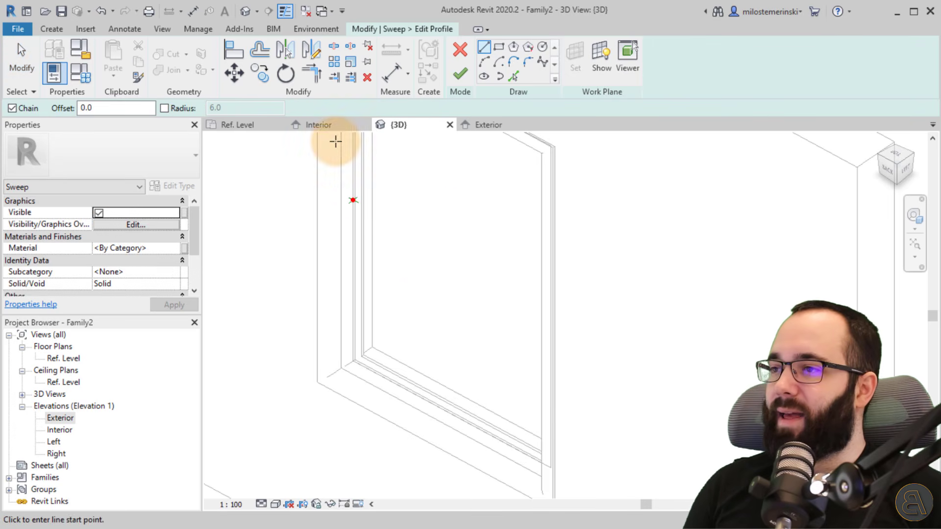
left_click(246, 129)
scroll(550, 285, "up", 5)
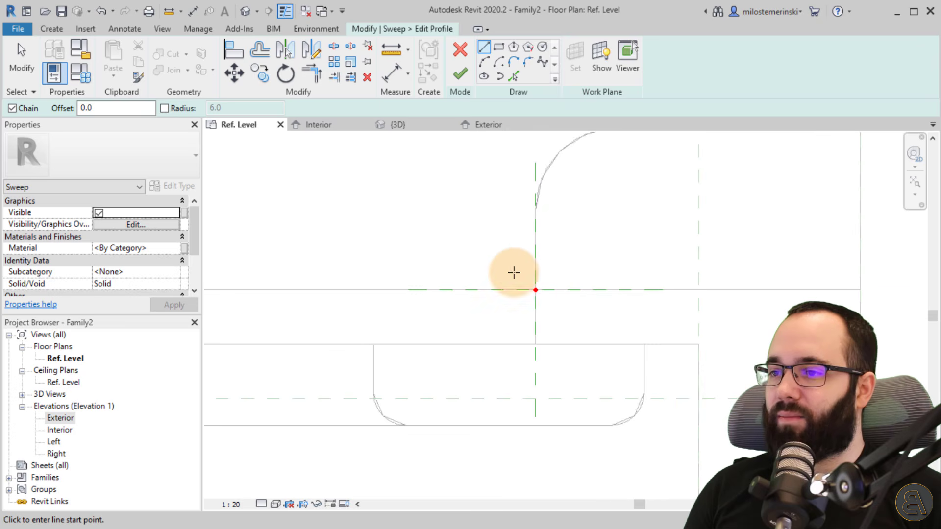
left_click(488, 50)
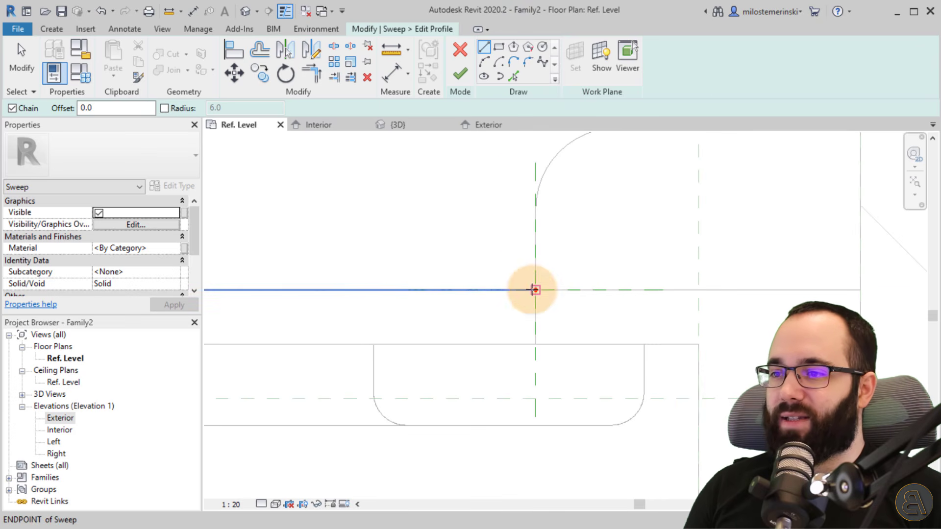
left_click(536, 290)
left_click(535, 344)
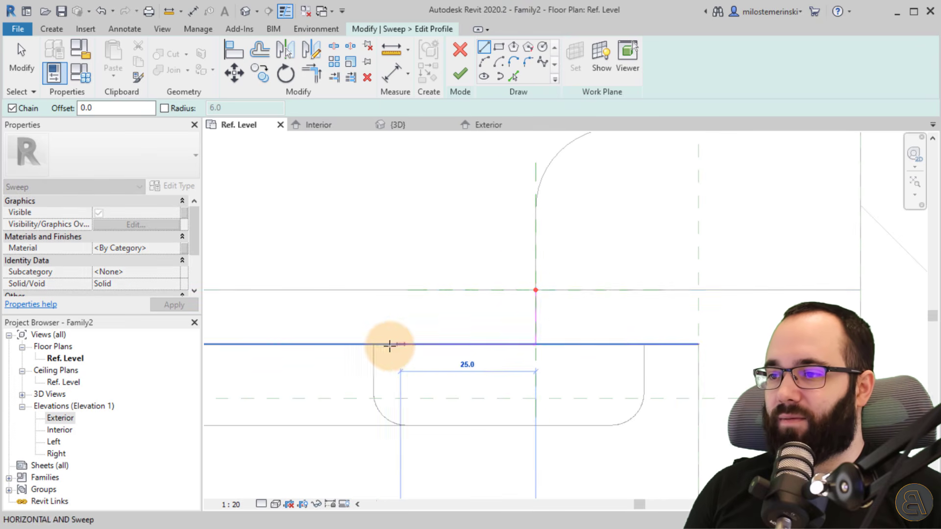
left_click(373, 344)
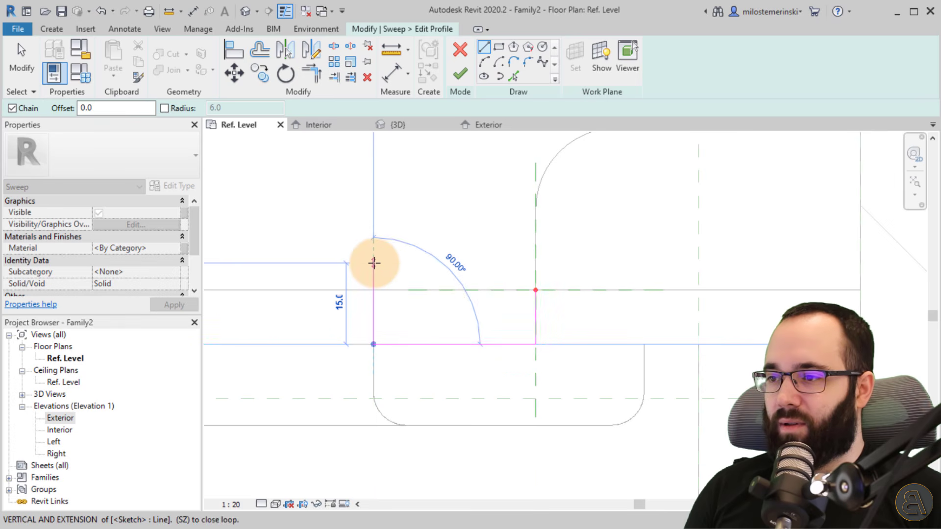
left_click(373, 236)
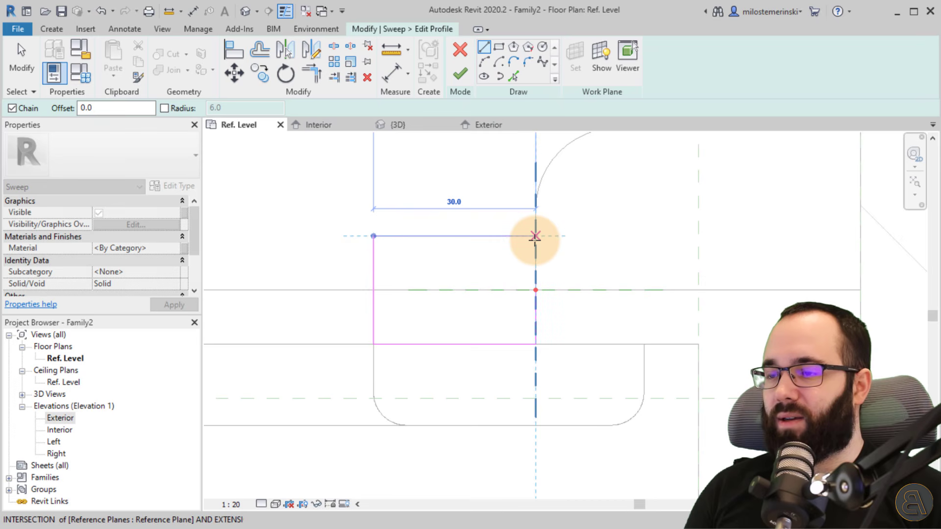
left_click(535, 236)
left_click(536, 290)
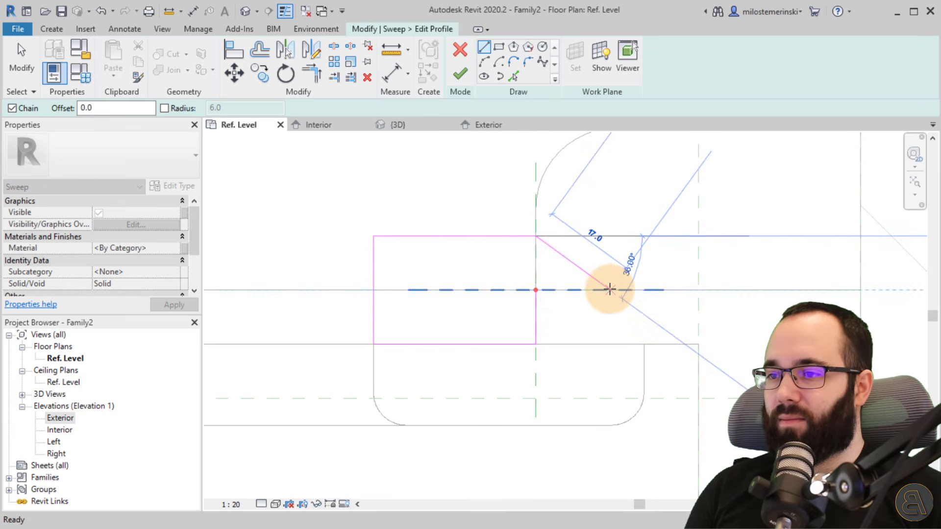
key("Escape")
key("Escape")
Lower the upper edge of the profile rectangle to make it about 15 mm tall
left_click(535, 308)
key("Escape")
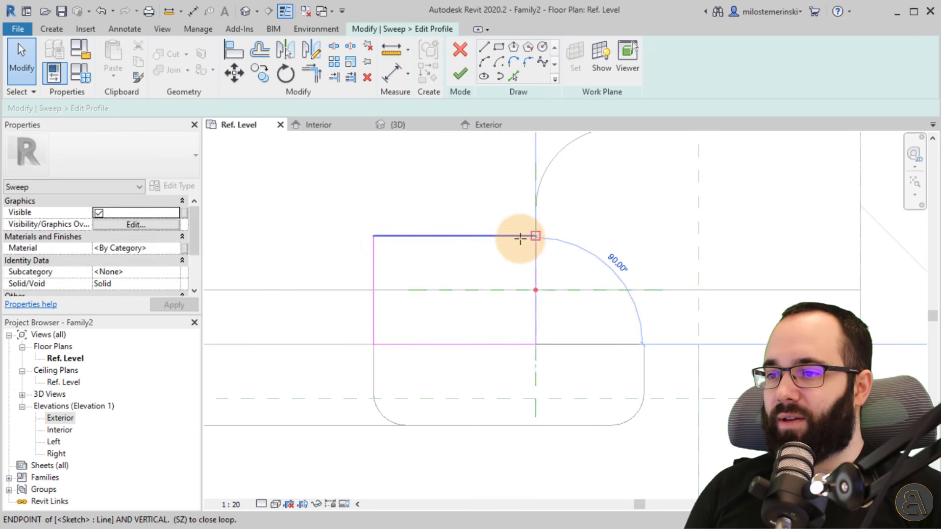
mouse_move(488, 248)
left_mouse_down()
mouse_move(485, 290)
mouse_move(455, 269)
left_mouse_up()
scroll(503, 269, "down", 5)
middle_click_drag(462, 329, 485, 323)
scroll(481, 302, "up", 2)
scroll(544, 283, "up", 3)
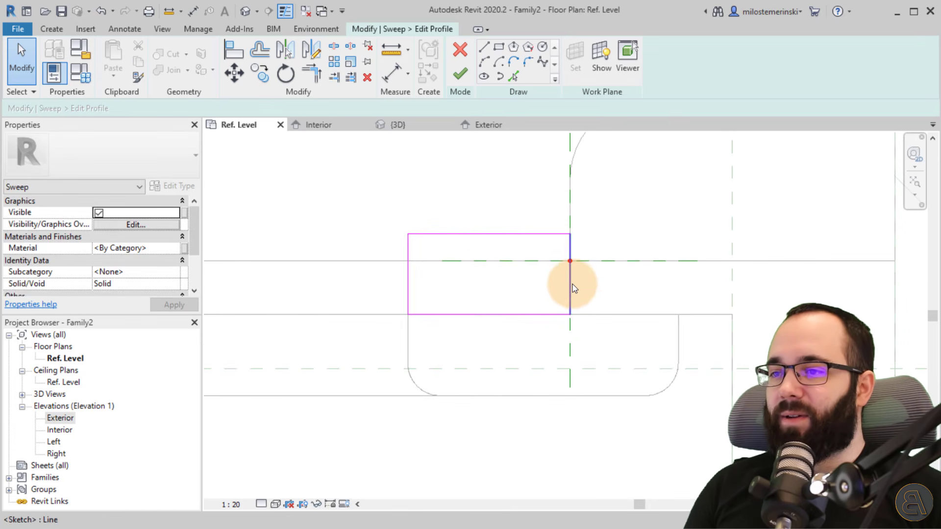
Shift the profile edge lying on the vertical reference plane inward and set its distance from that plane to 3 mm
left_click_drag(574, 288, 553, 283)
scroll(532, 297, "down", 3)
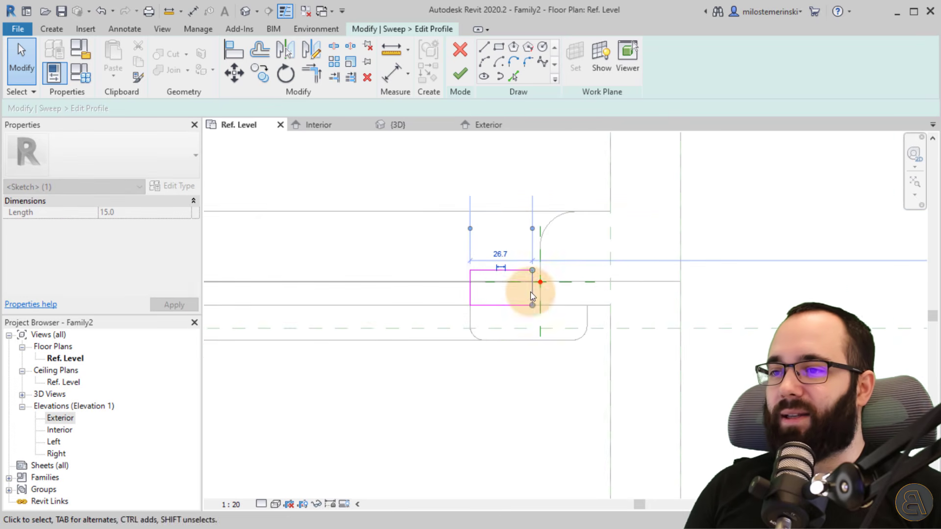
scroll(616, 242, "down", 5)
middle_click_drag(617, 287, 466, 315)
scroll(608, 297, "down", 1)
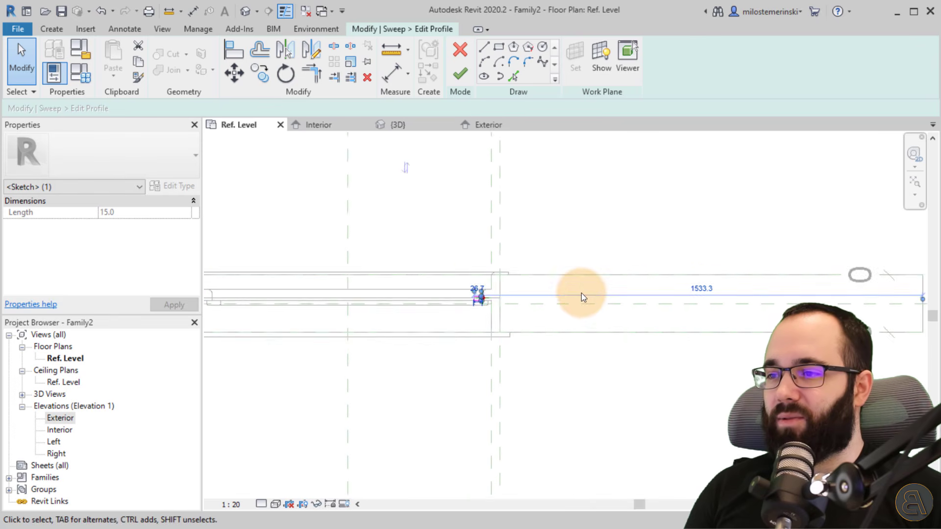
scroll(581, 297, "down", 2)
scroll(548, 308, "up", 6)
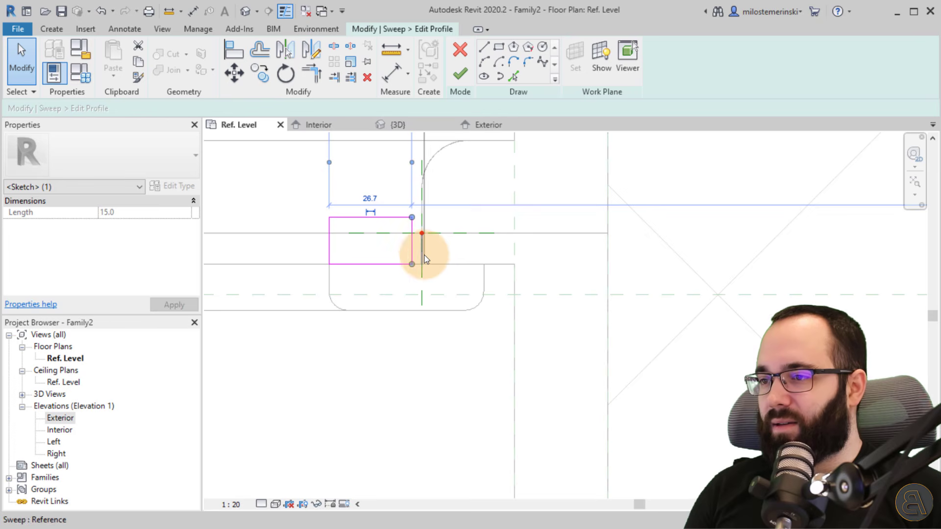
scroll(403, 227, "up", 3)
left_click(430, 251)
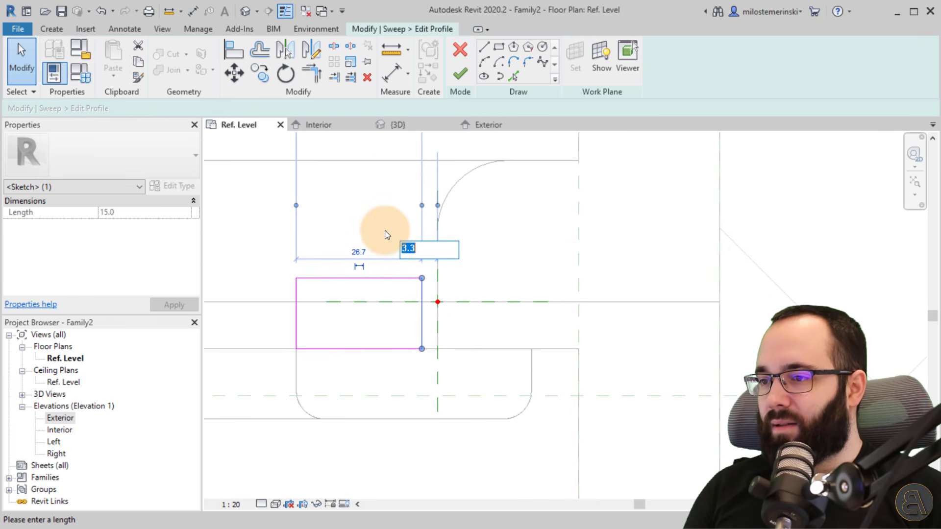
key("Return")
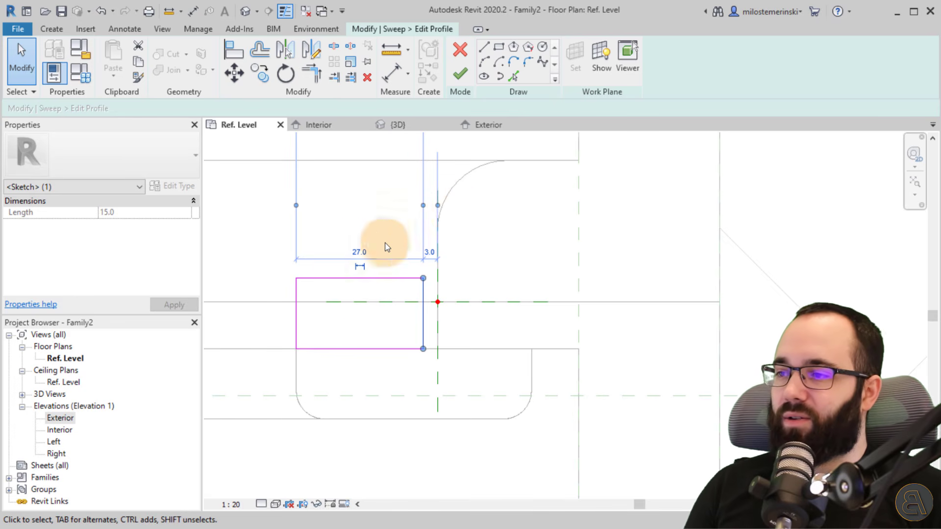
left_click(361, 322)
mouse_move(361, 322)
middle_mouse_down()
mouse_move(439, 305)
mouse_move(447, 317)
middle_mouse_up()
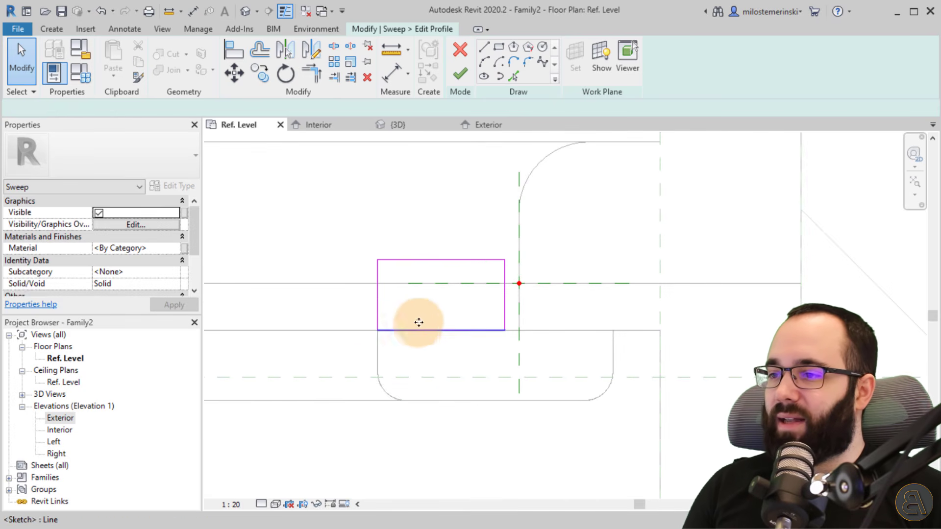
left_click(420, 330)
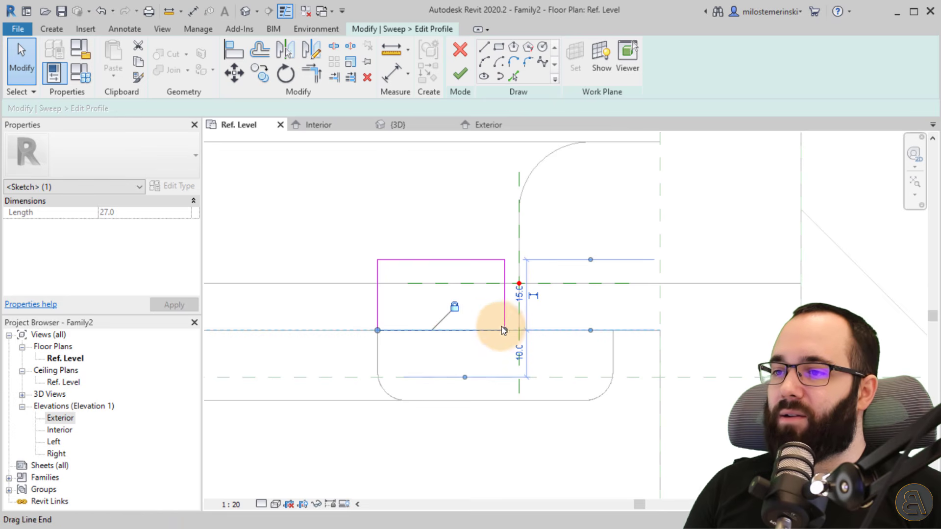
left_click(487, 315)
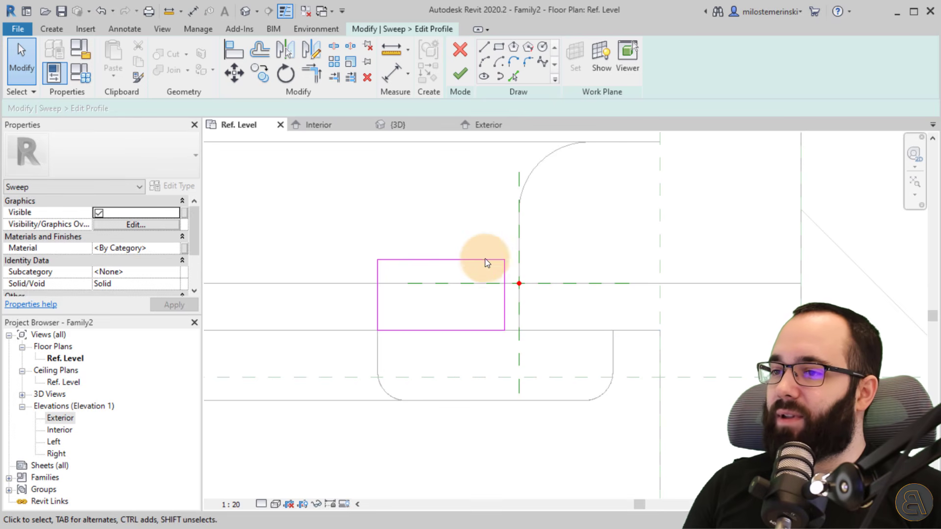
Place an aligned dimension string from the vertical reference plane to the profile's vertical edges, above the window in plan
left_click(390, 75)
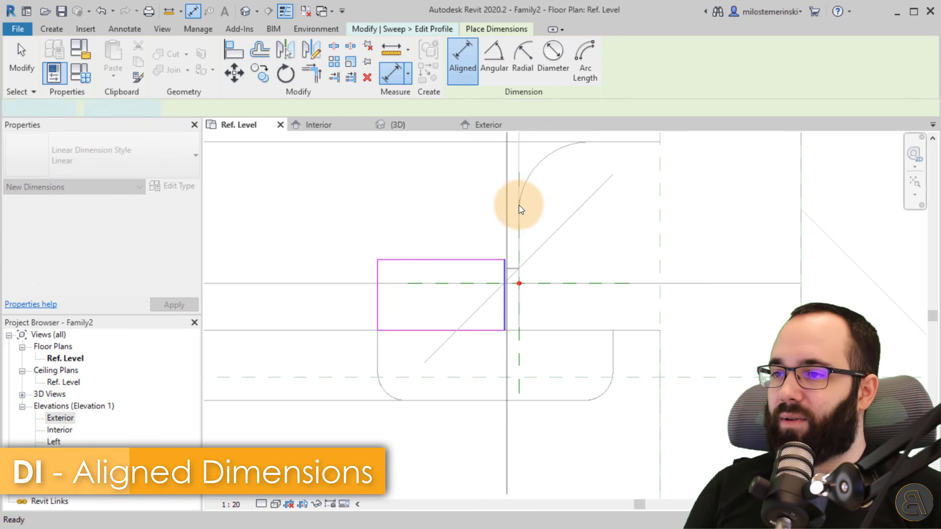
left_click(518, 186)
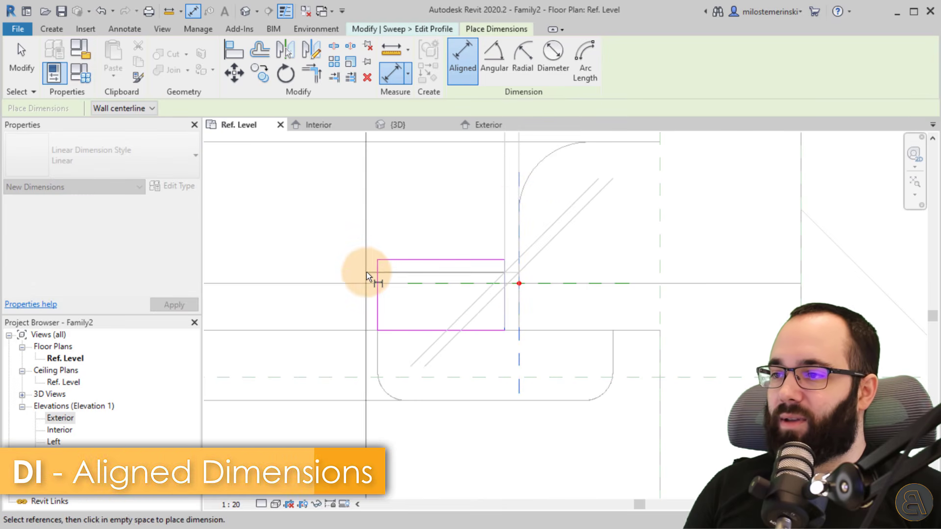
scroll(362, 255, "down", 5)
scroll(347, 236, "down", 4)
scroll(302, 173, "up", 1)
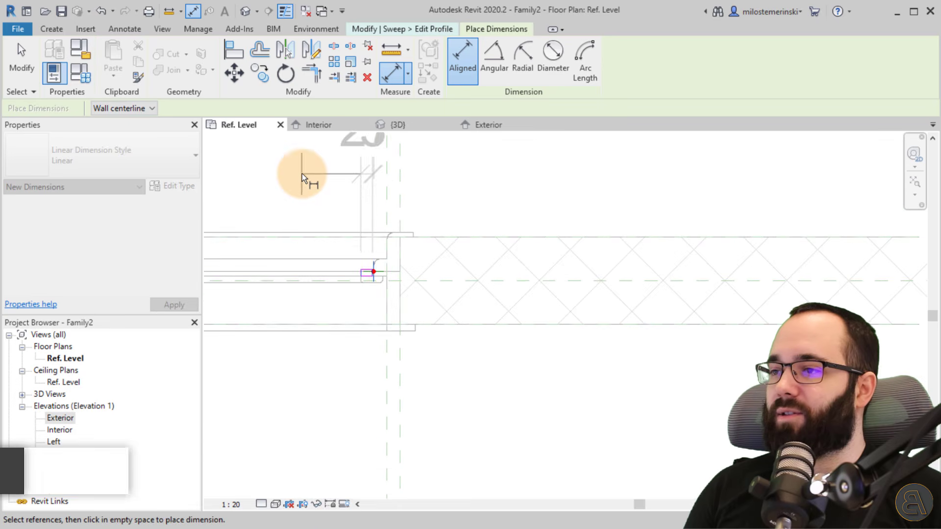
left_click(301, 172)
scroll(301, 172, "down", 2)
scroll(331, 334, "up", 1)
scroll(331, 334, "up", 1)
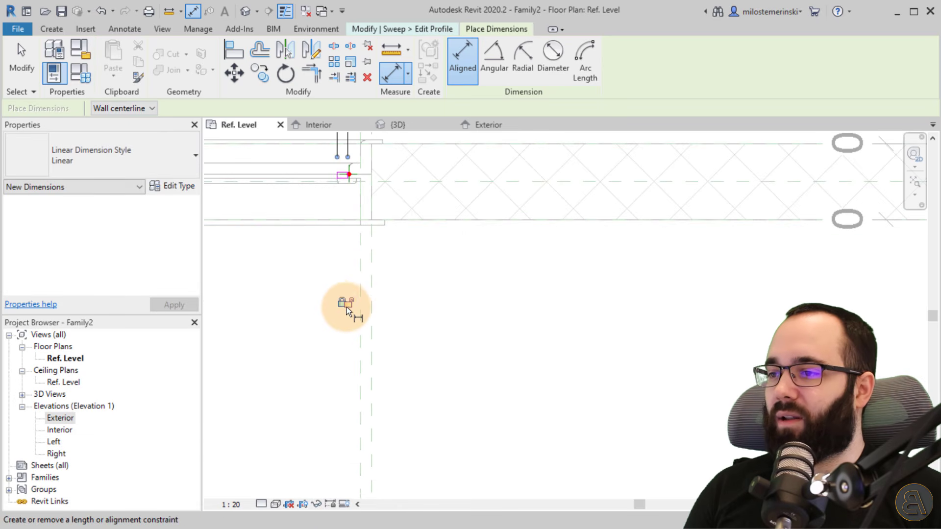
scroll(315, 175, "up", 2)
scroll(398, 183, "up", 3)
middle_click_drag(400, 185, 363, 322)
left_click(385, 272)
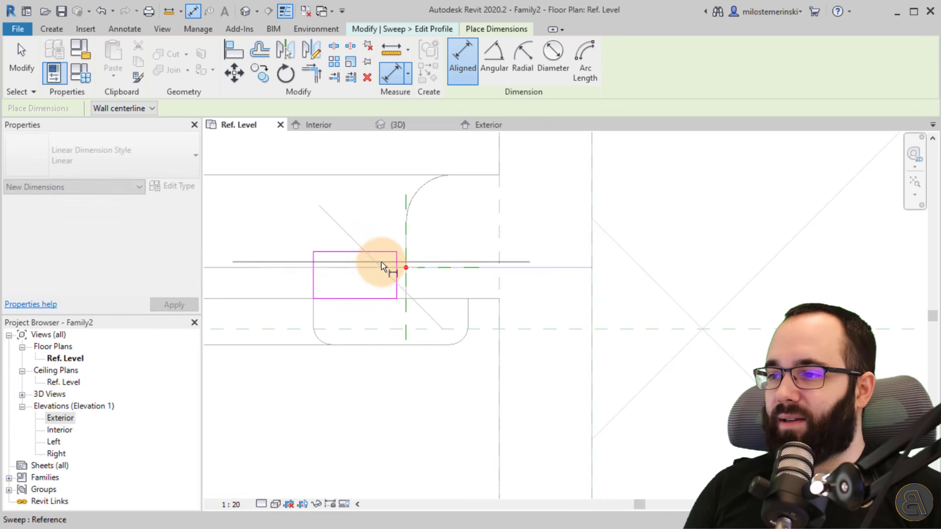
left_click(430, 268)
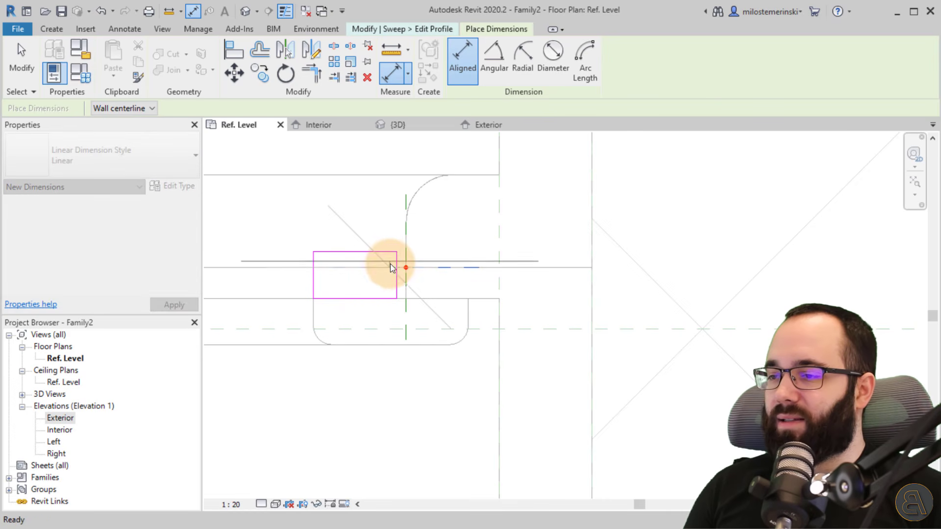
key("Escape")
key("Escape")
Add an aligned dimension between the horizontal reference plane and the profile's upper edge, placed beside the profile
key("d")
key("i")
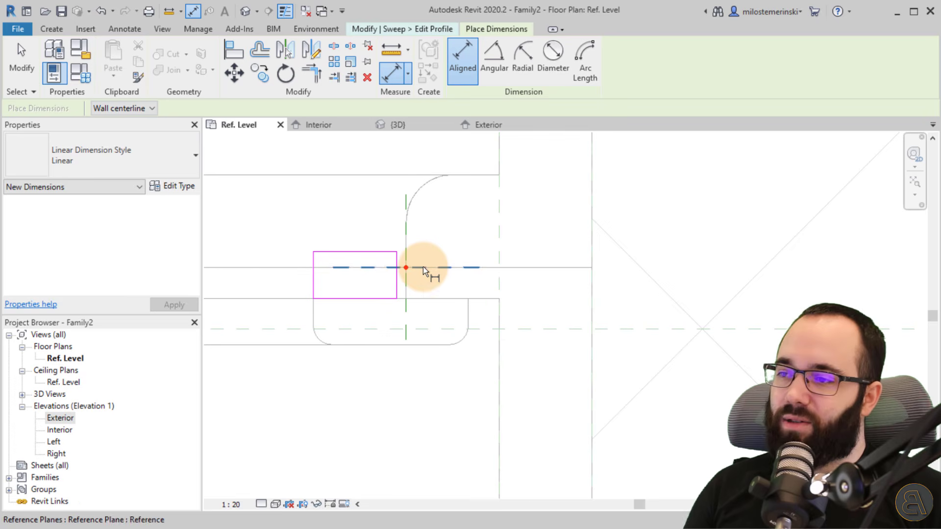
left_click(422, 266)
scroll(371, 261, "down", 5)
scroll(372, 260, "down", 2)
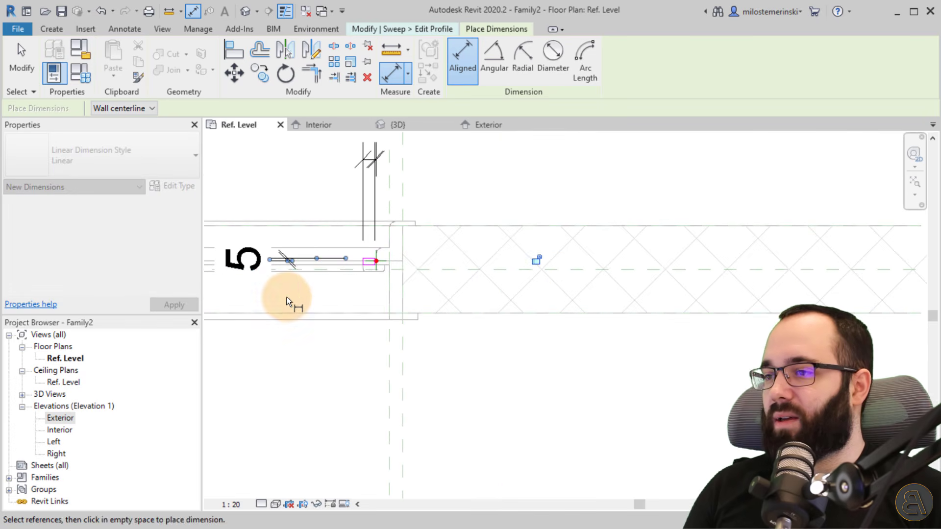
key("Escape")
key("Escape")
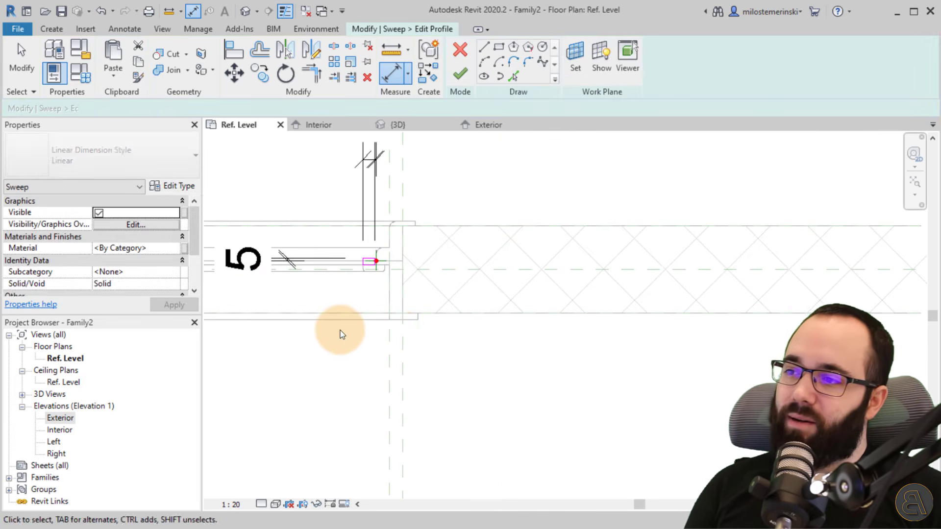
Round the profile's upper-left corner with a 10 mm radius fillet arc
scroll(424, 258, "up", 6)
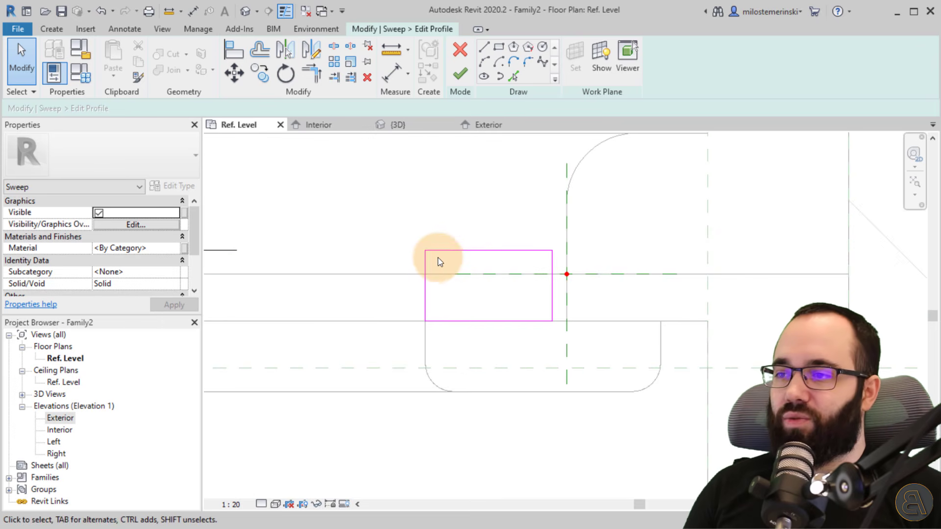
left_click(531, 66)
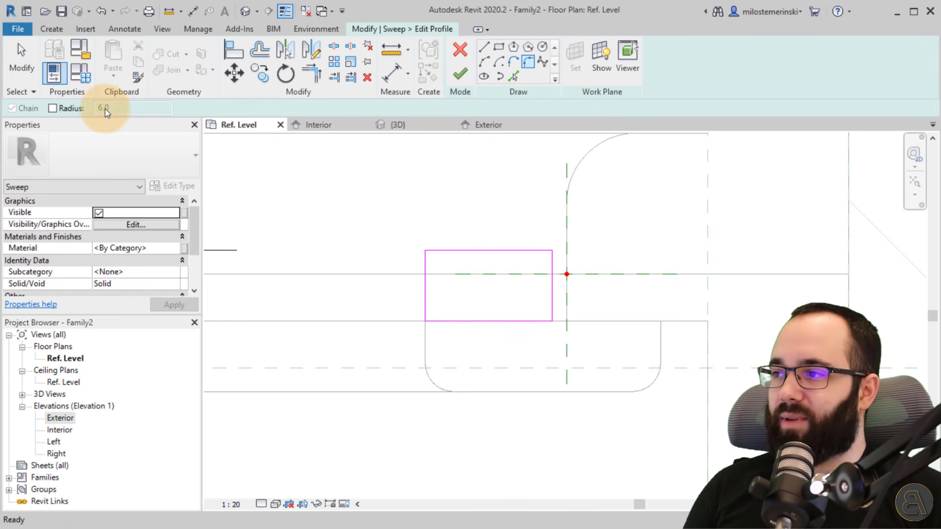
left_click_drag(138, 110, 73, 111)
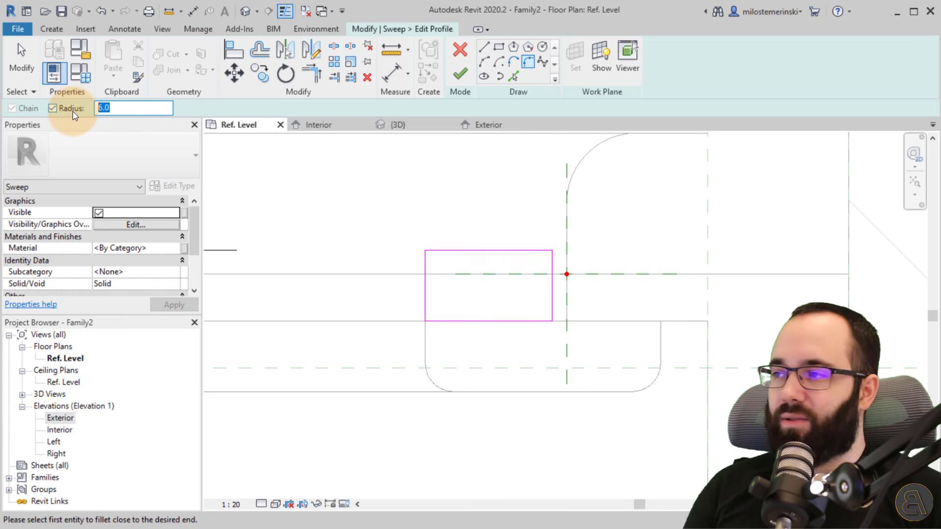
type("10.0")
left_click(458, 251)
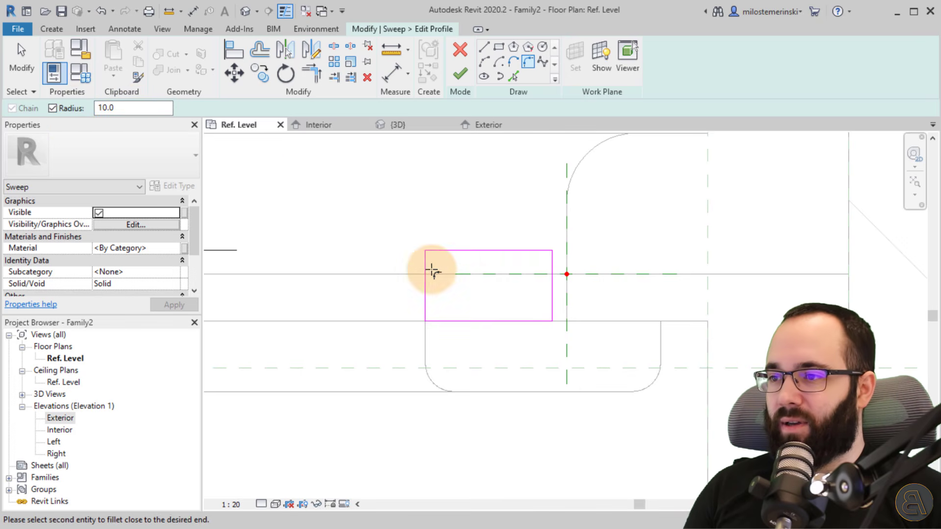
left_click(426, 270)
key("Escape")
Finish the profile, complete the sweep, and switch to the 3D view
left_click(457, 76)
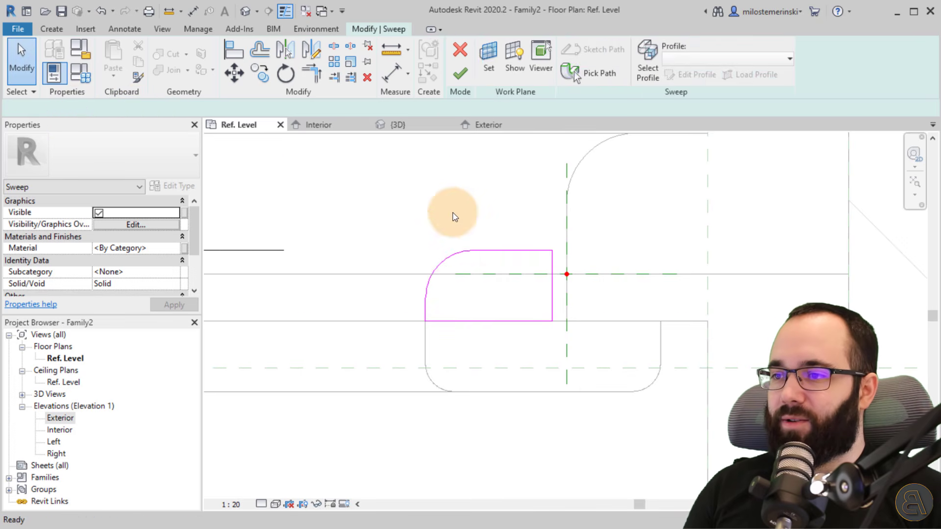
left_click(463, 79)
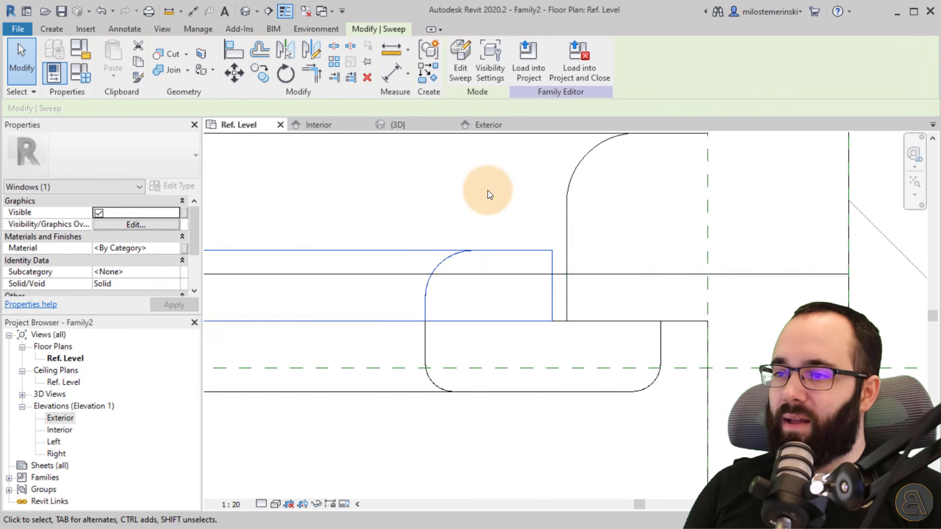
scroll(489, 191, "down", 3)
left_click(390, 125)
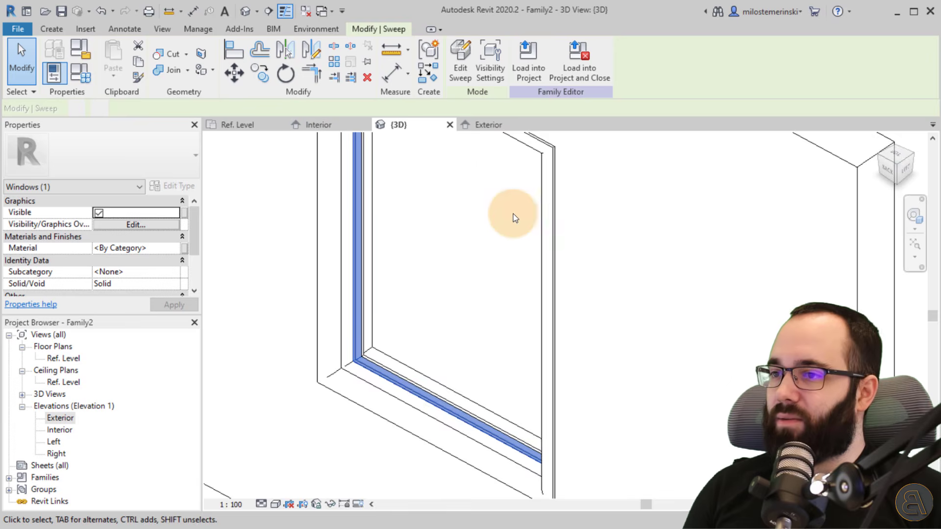
Assign all four window frame sweeps to the Frame/Mullion subcategory
middle_click_drag(512, 212, 515, 278, "shift")
left_click(470, 268)
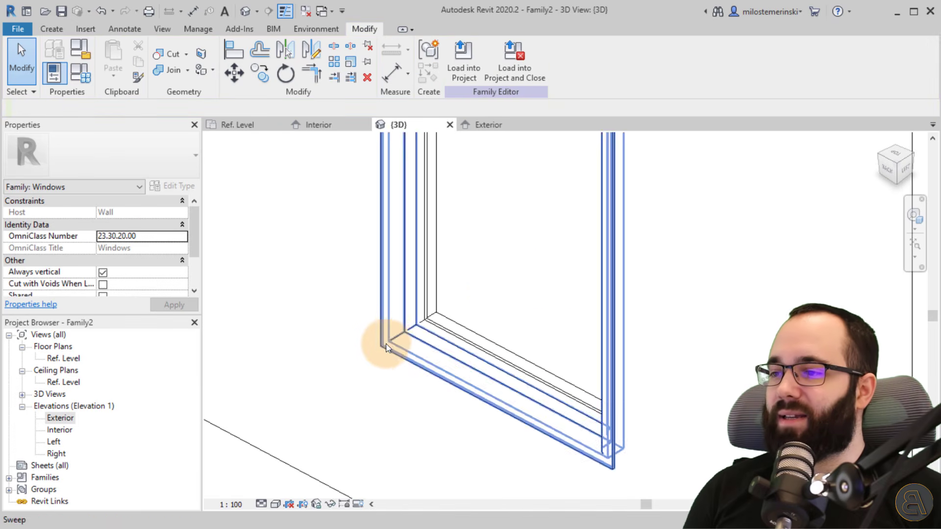
left_click(419, 331)
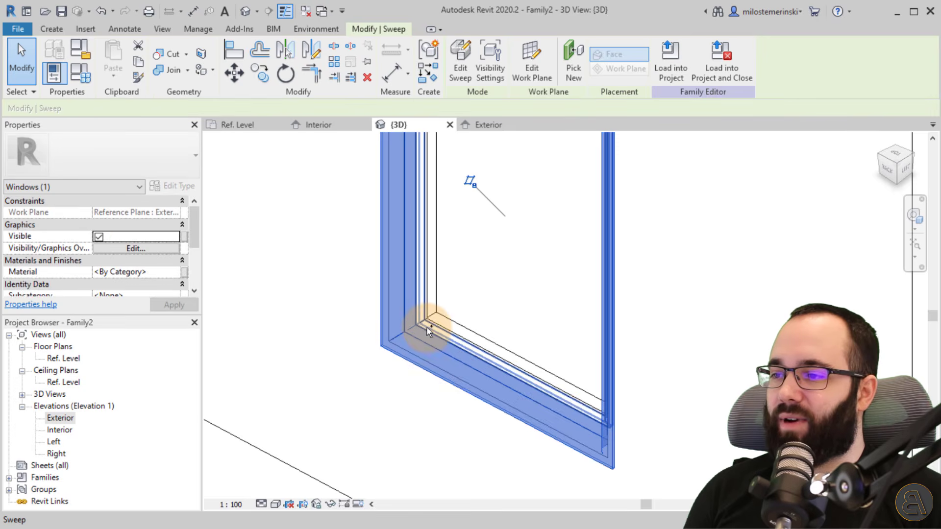
left_click(427, 327, "ctrl")
left_click(435, 321, "ctrl")
left_click(437, 307, "ctrl")
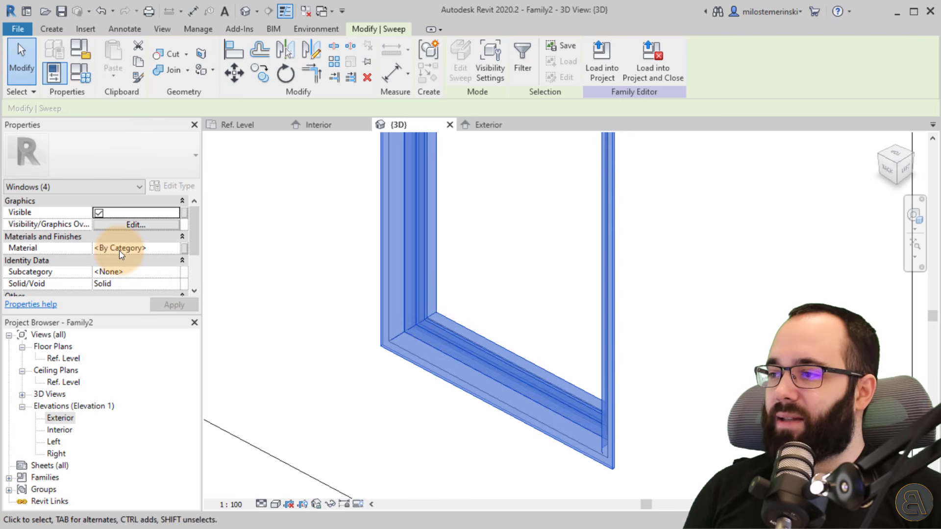
left_click(178, 275)
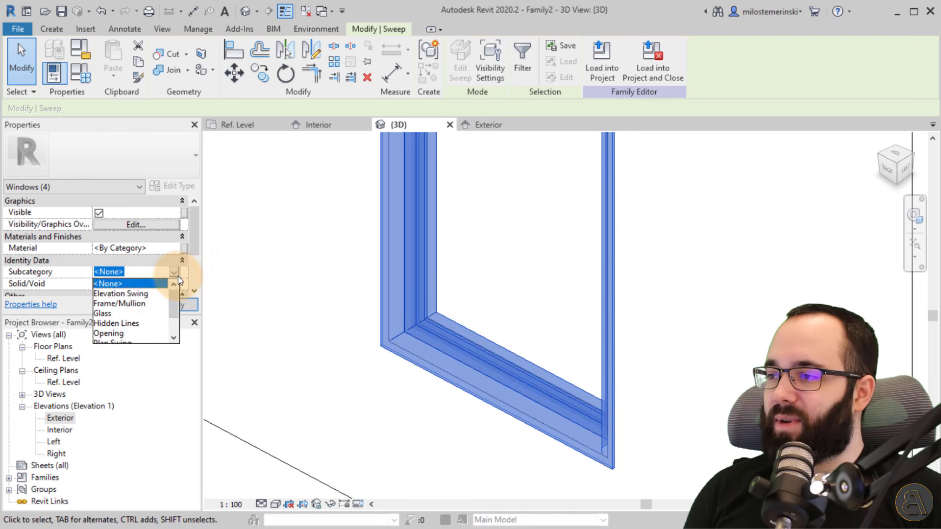
left_click(135, 305)
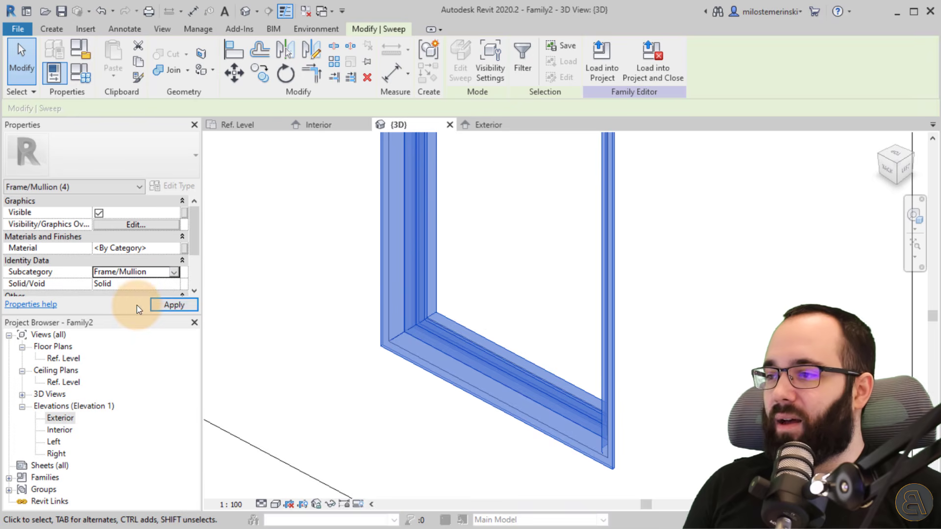
left_click(162, 305)
left_click(469, 281)
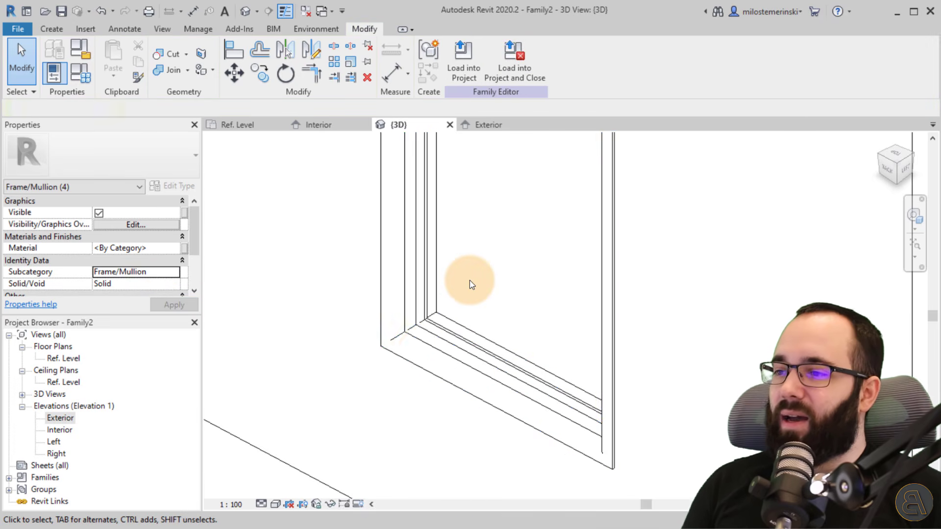
Associate the material of the two exterior-side frame sweeps with a new type parameter named Exterior Material, grouped under Materials and Finishes
left_click(448, 345)
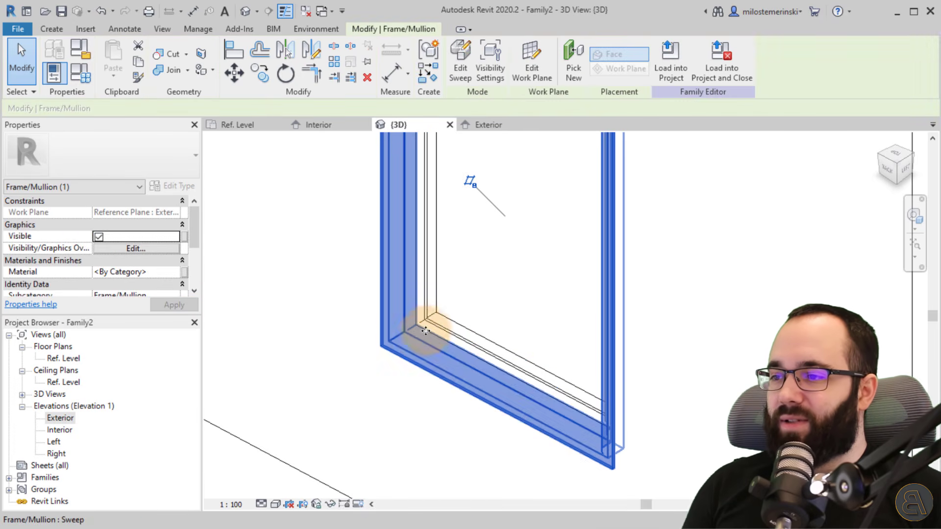
scroll(448, 343, "up", 3)
left_click(405, 334, "ctrl")
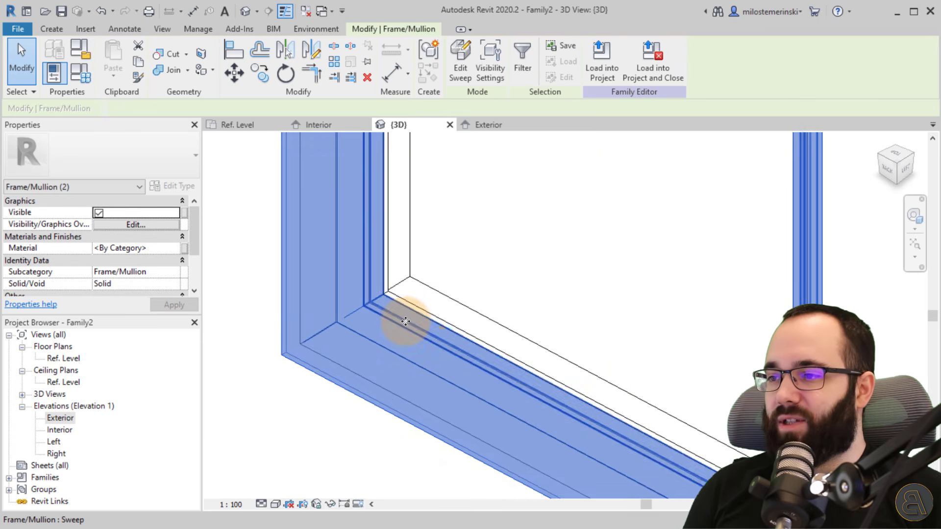
middle_click_drag(399, 311, 408, 351, "shift")
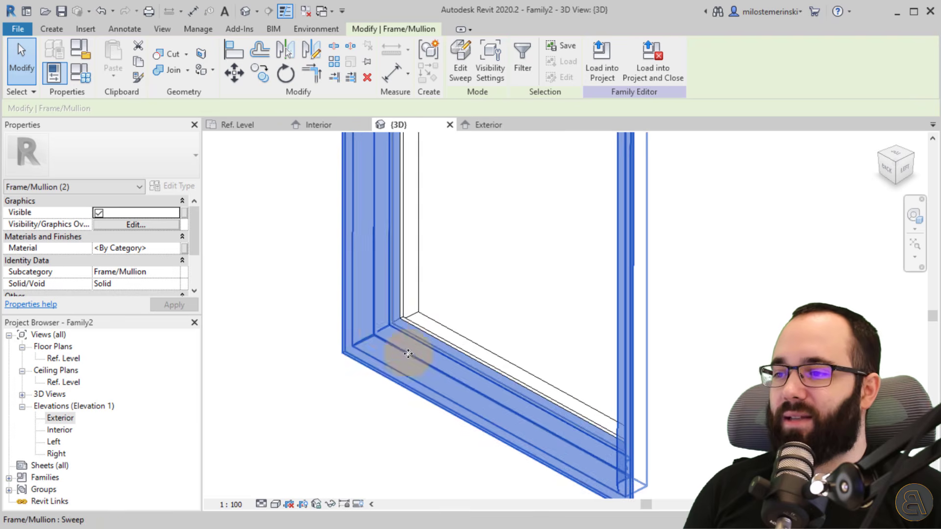
scroll(385, 313, "down", 2)
middle_click_drag(474, 316, 404, 311)
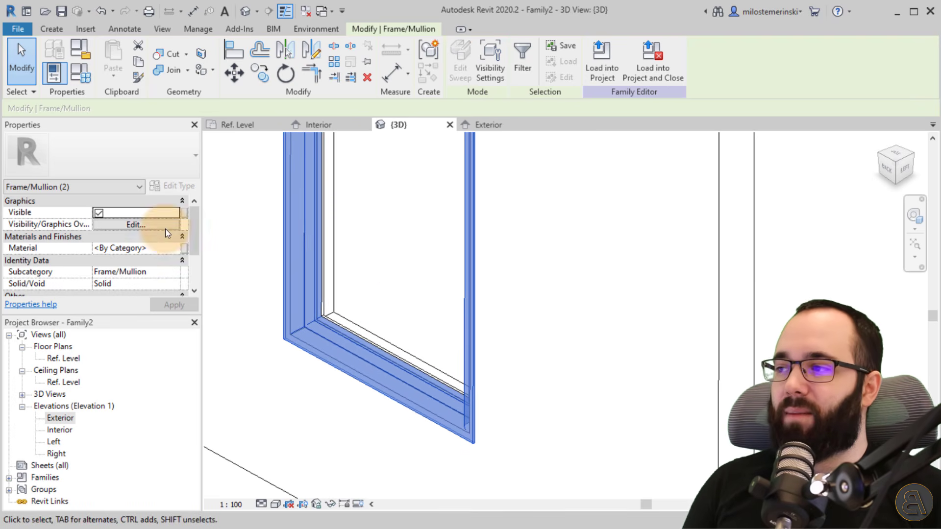
left_click(183, 250)
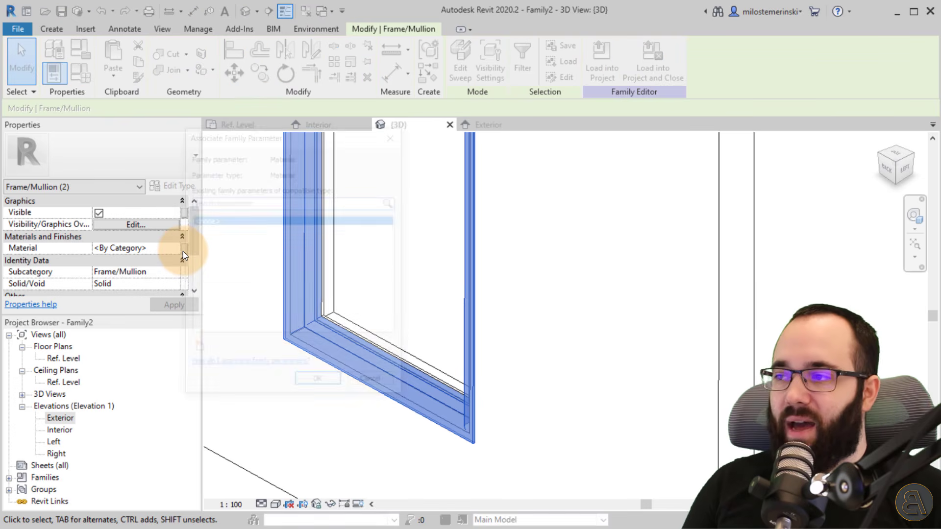
left_click(198, 347)
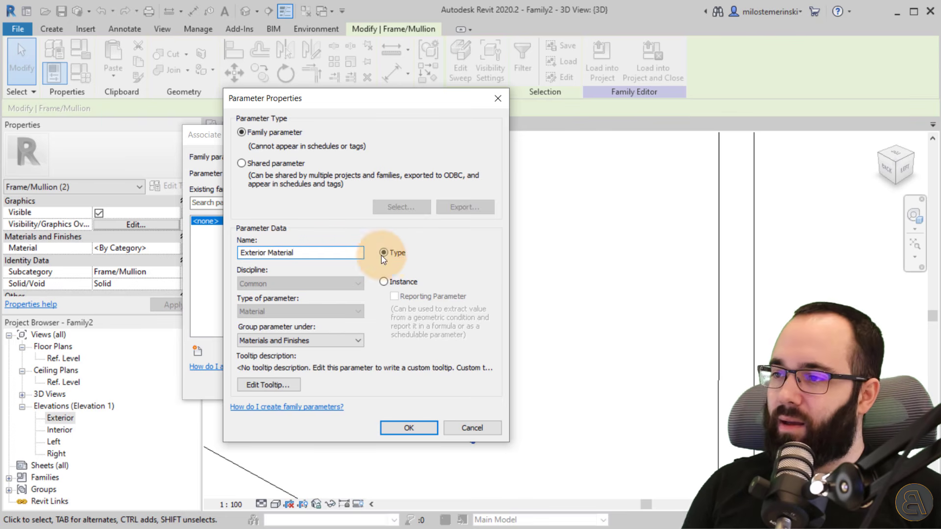
left_click(408, 436)
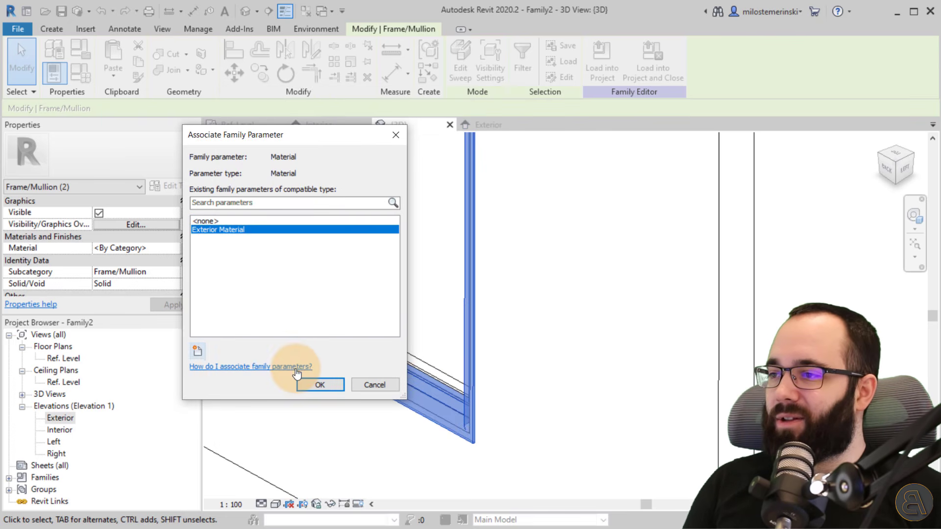
left_click(327, 386)
Associate the material of the two interior-side frame sweeps with a new type parameter named Interior Material, grouped under Materials and Finishes
middle_click_drag(405, 305, 459, 343, "shift")
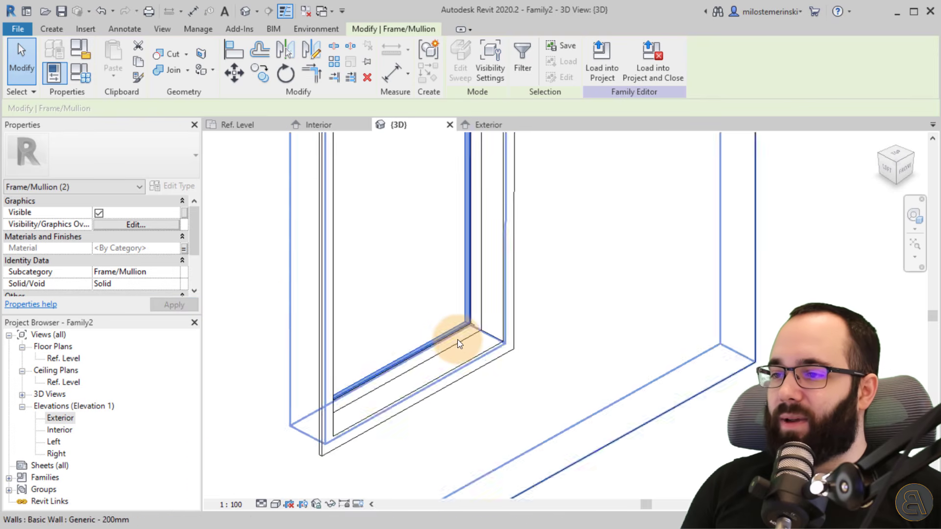
scroll(465, 339, "up", 2)
left_click(472, 361)
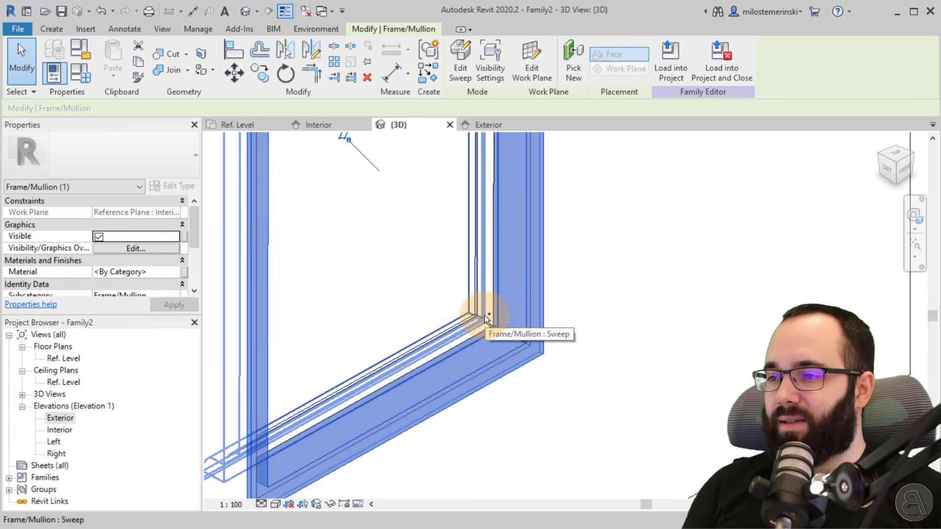
left_click(466, 342, "ctrl")
scroll(406, 308, "down", 2)
middle_click_drag(406, 309, 369, 288, "shift")
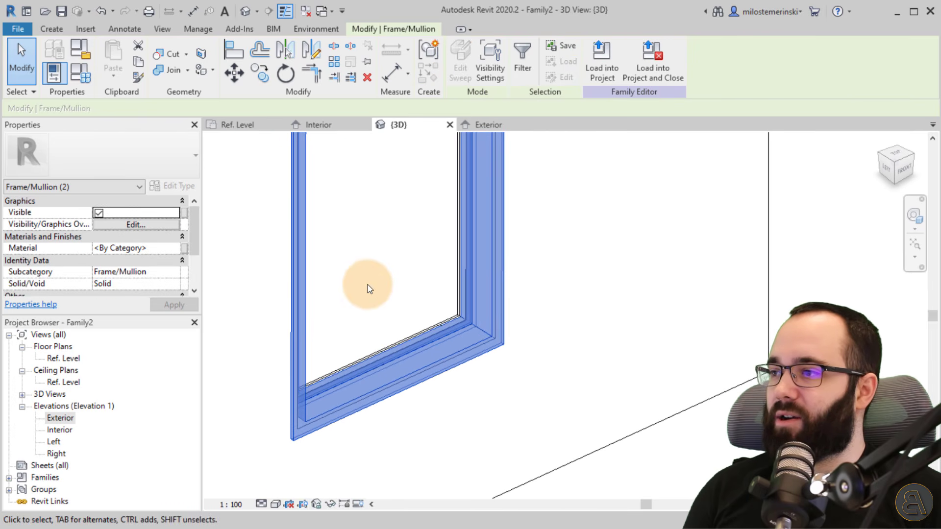
left_click(183, 247)
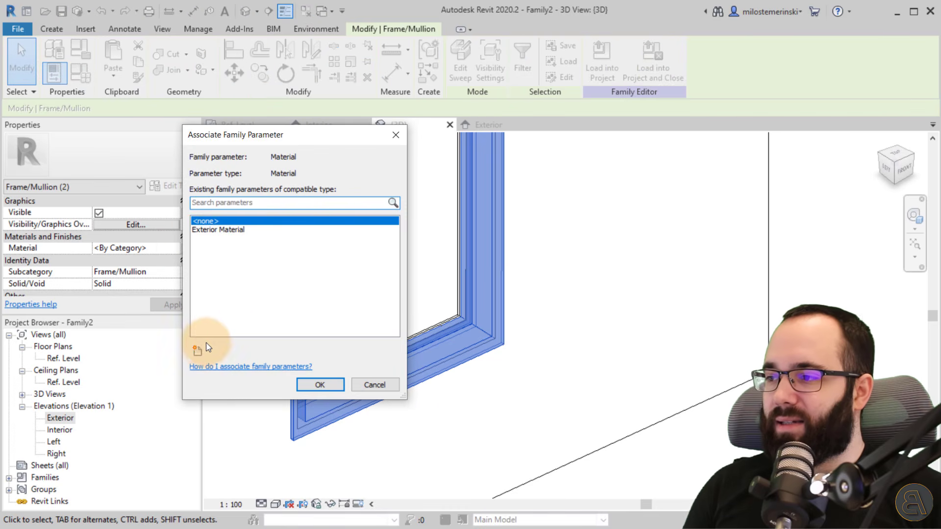
left_click(198, 350)
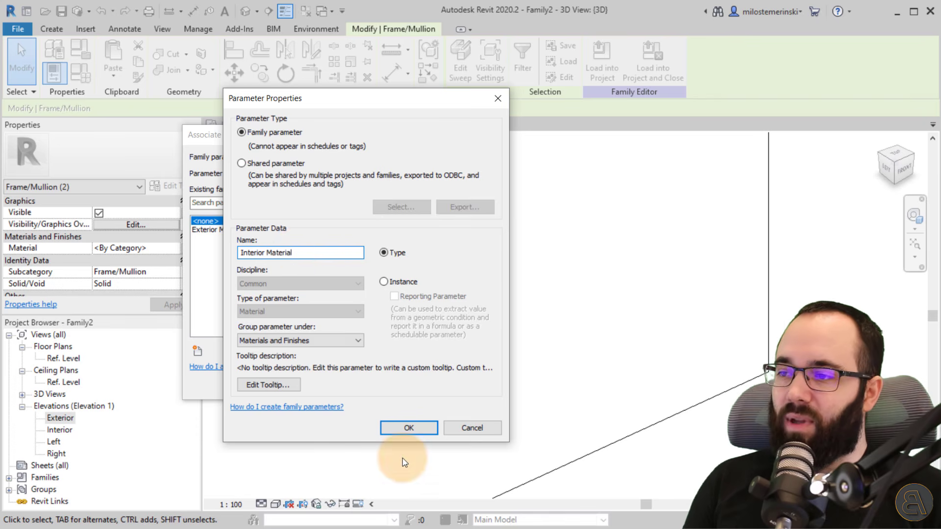
left_click(408, 428)
left_click(314, 384)
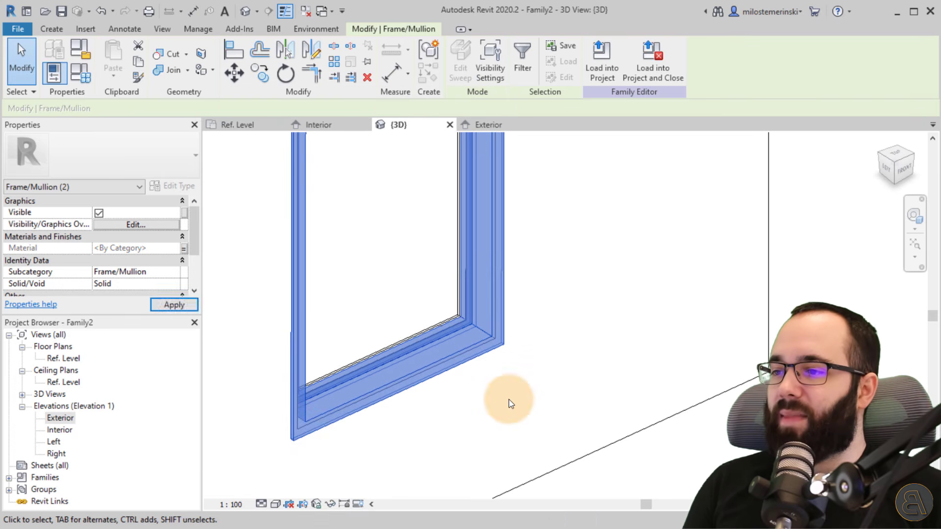
left_click(454, 380)
Review the material parameters in Family Types and inspect the window frame from several sides
middle_click_drag(455, 381, 409, 381, "shift")
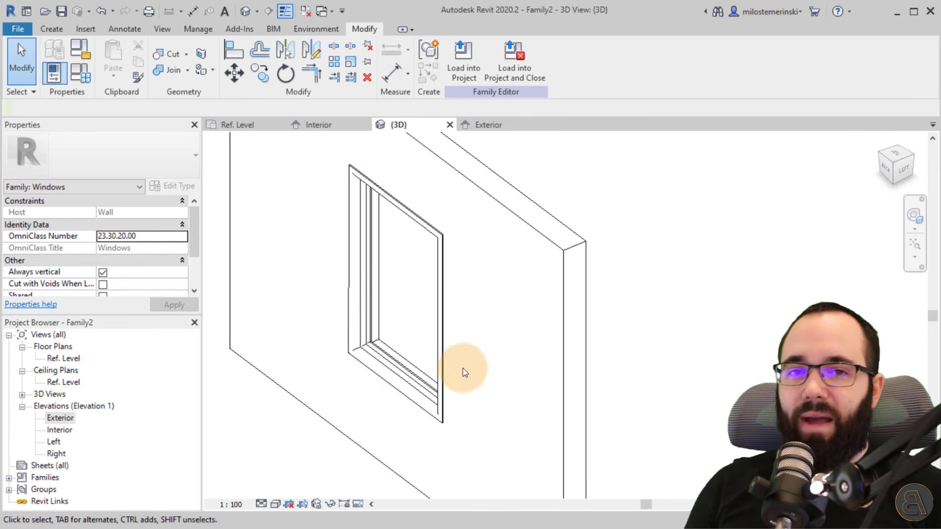
middle_click_drag(399, 330, 422, 245, "shift")
left_click(91, 82)
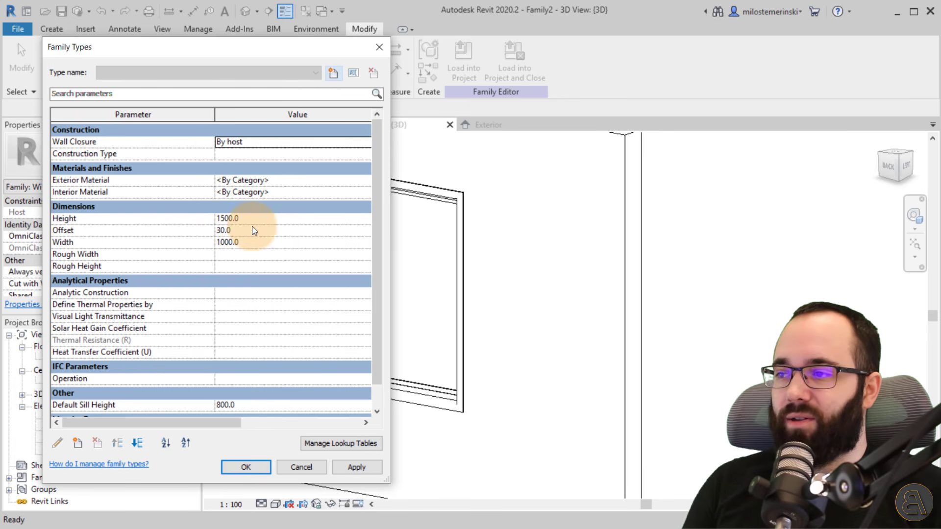
left_click(246, 466)
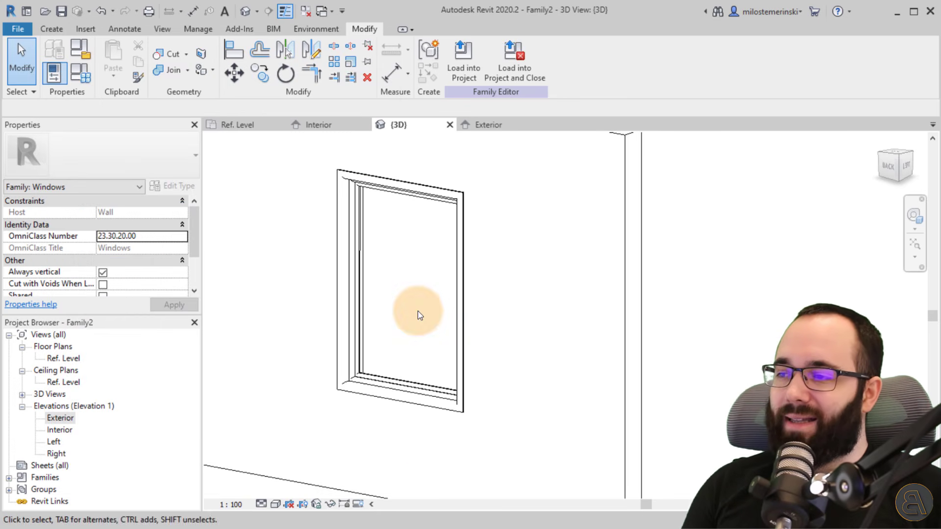
middle_click_drag(416, 315, 451, 383, "shift")
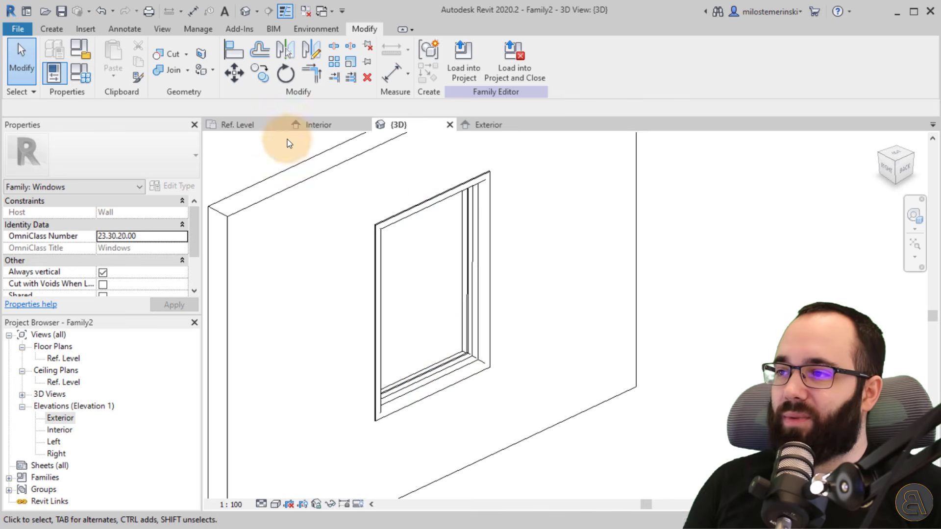
In the Ref. Level plan, draw a horizontal reference plane from the inner frame profiles' shared edge out into the adjacent wall
left_click(239, 126)
middle_click_drag(402, 299, 551, 340)
scroll(431, 329, "down", 3)
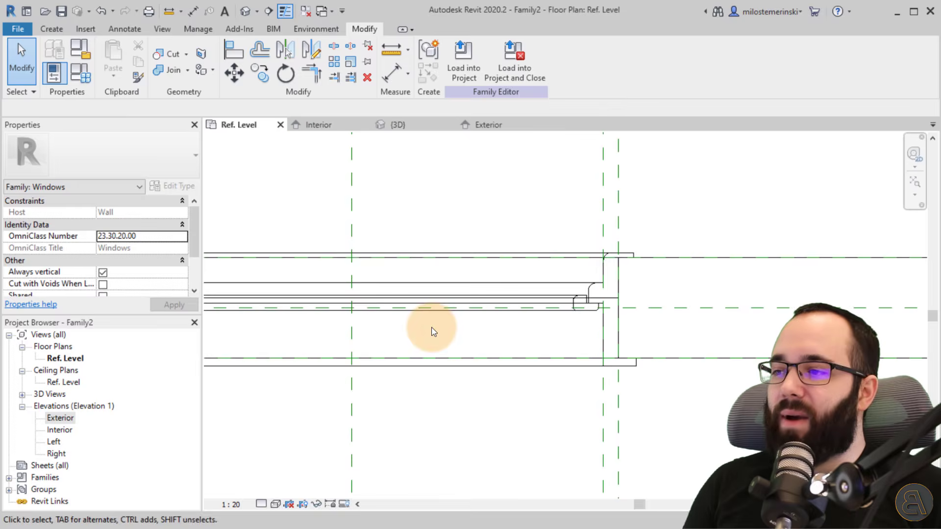
middle_click_drag(431, 330, 637, 332)
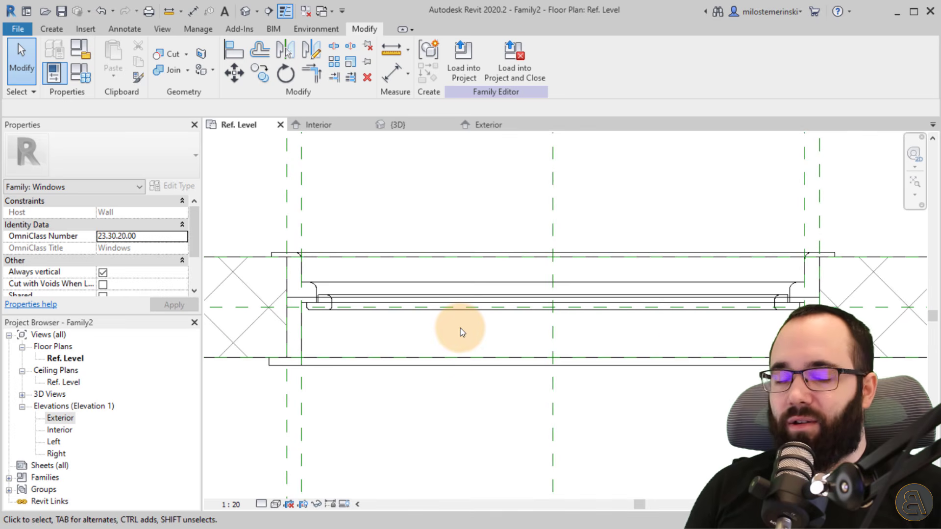
left_click(56, 29)
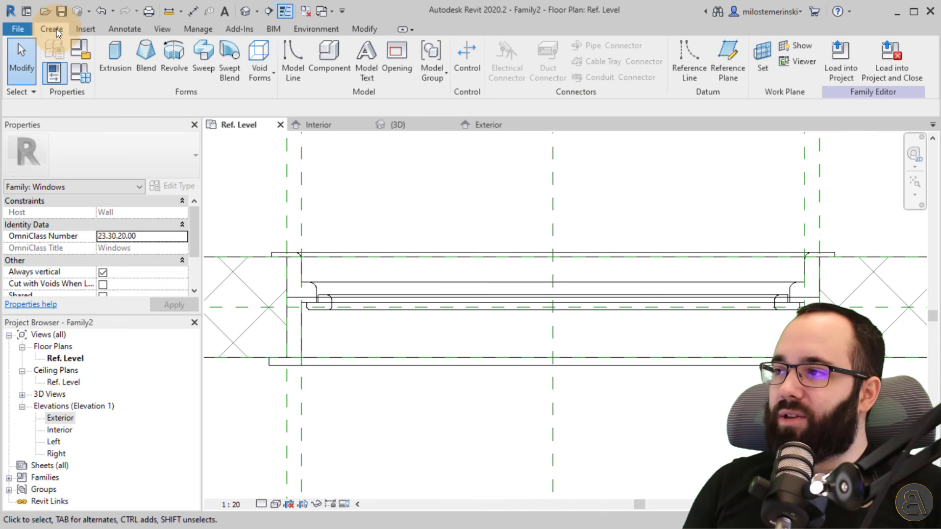
left_click(728, 64)
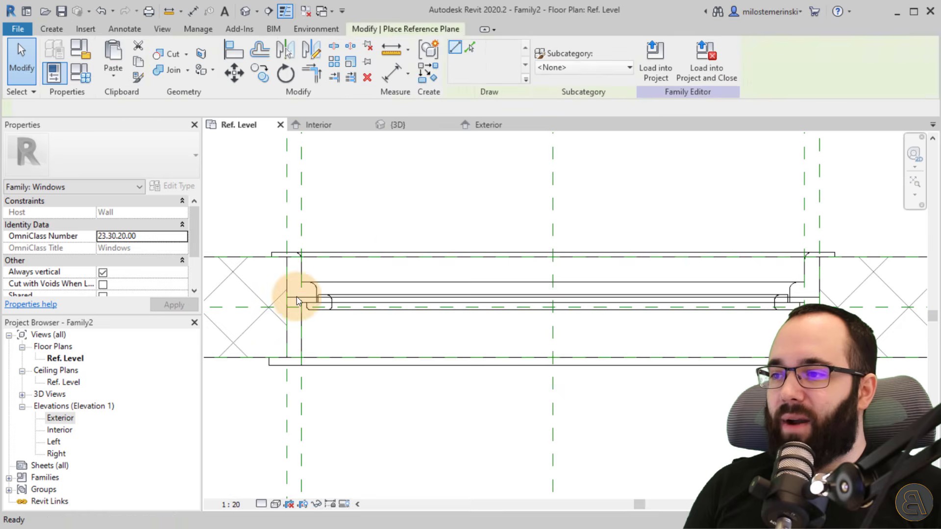
scroll(296, 300, "up", 5)
scroll(384, 308, "up", 3)
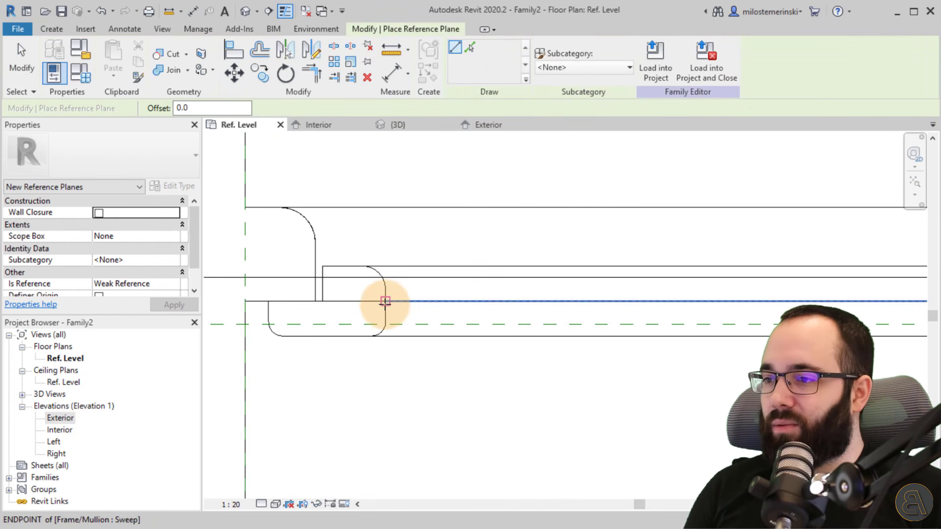
left_click(385, 301)
scroll(273, 301, "down", 3)
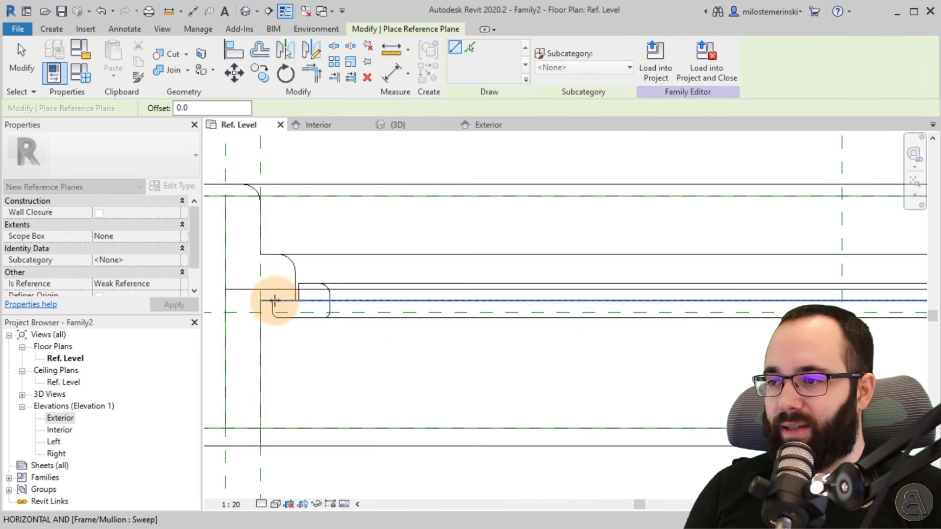
middle_click_drag(273, 300, 584, 301)
left_click(381, 307)
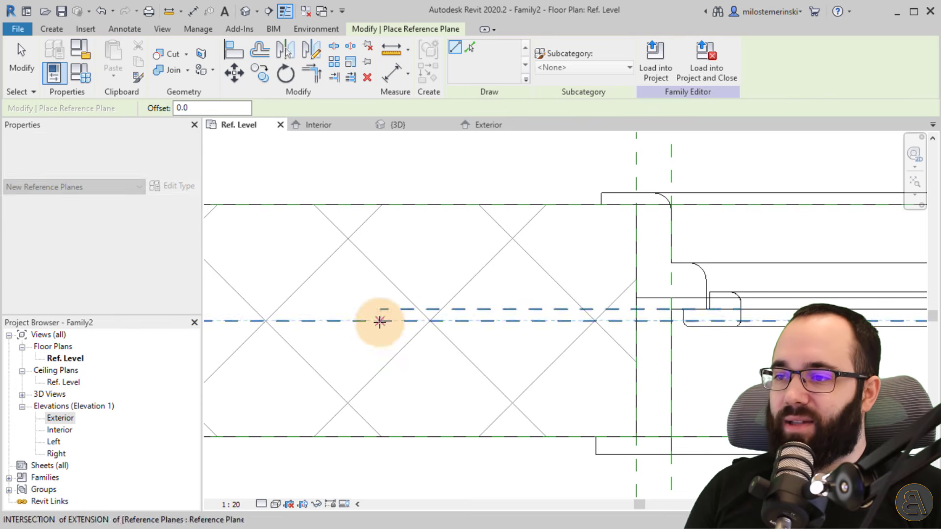
key("Escape")
Stretch the new reference plane across the window opening so it ends in the wall on the opposite side
scroll(392, 316, "down", 3)
left_click(567, 322)
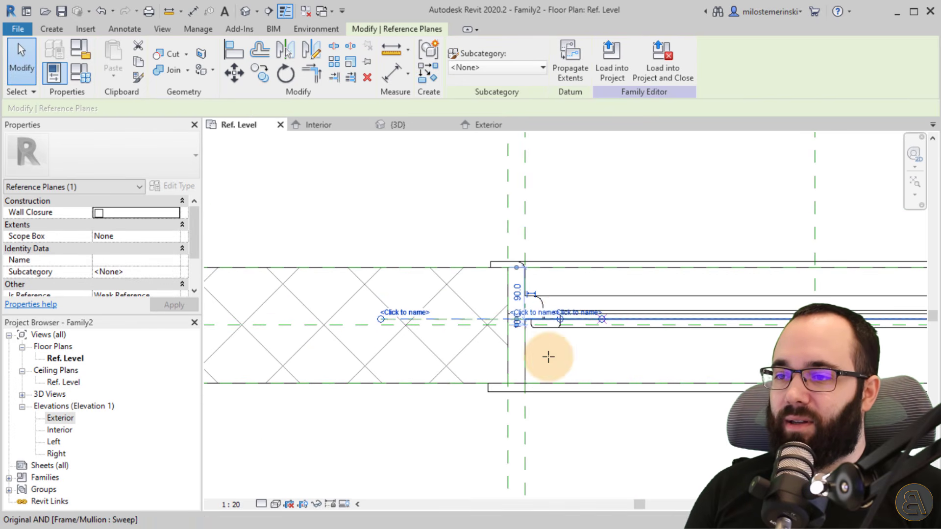
scroll(549, 357, "down", 3)
left_click_drag(501, 345, 761, 349)
left_click(583, 361)
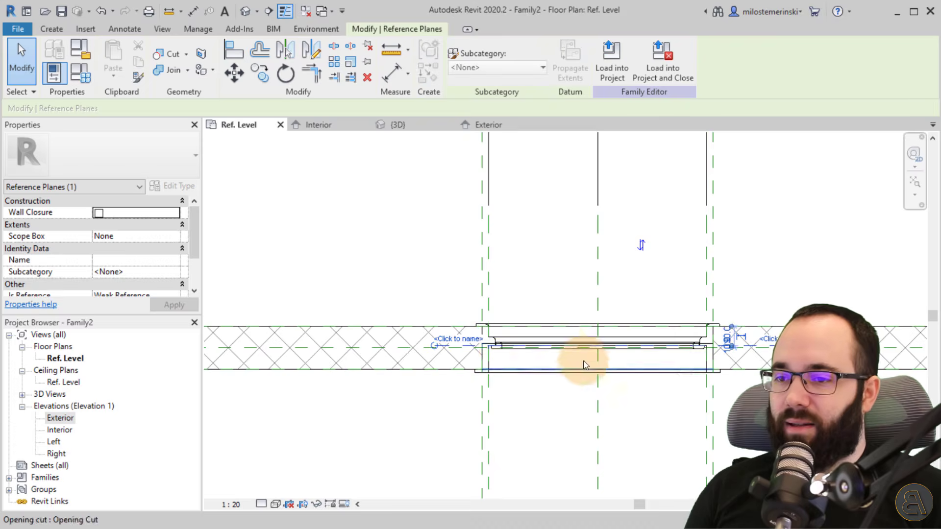
Align the new reference plane with the inner frame sweep's edge in the plan and lock the alignment
scroll(489, 362, "up", 5)
middle_click_drag(457, 384, 459, 384)
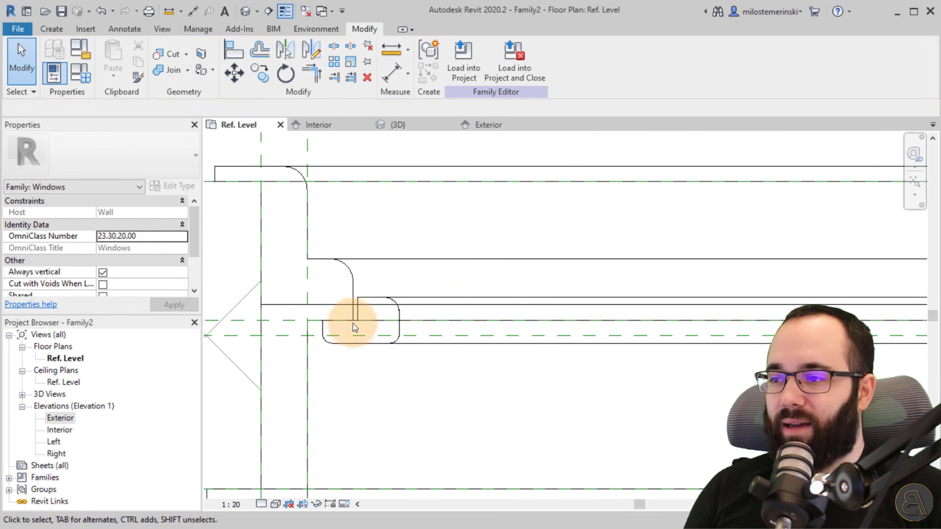
left_click(234, 51)
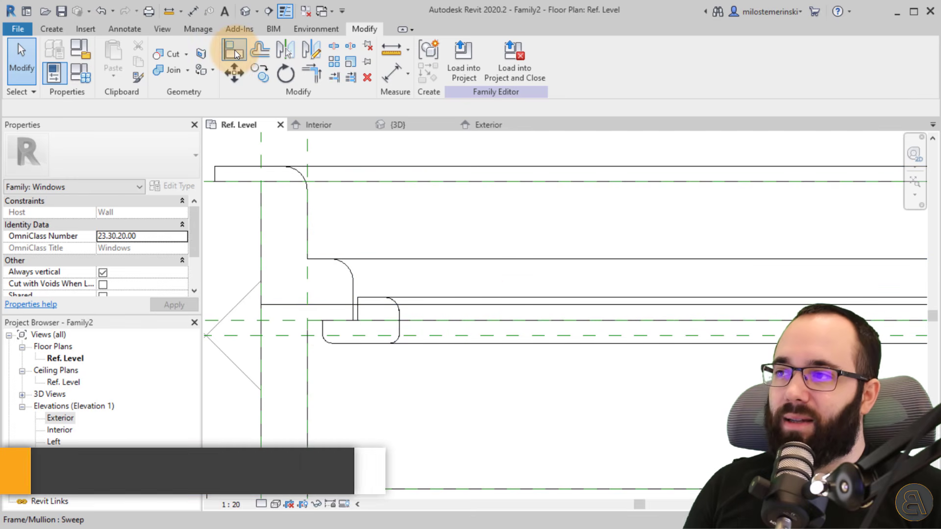
left_click(446, 319)
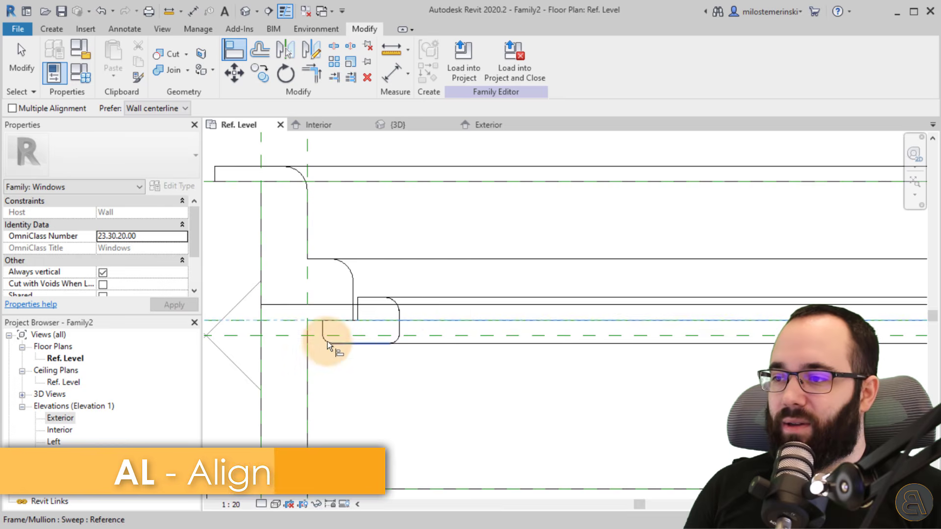
middle_click_drag(327, 341, 527, 320)
scroll(527, 319, "down", 2)
left_click(390, 310)
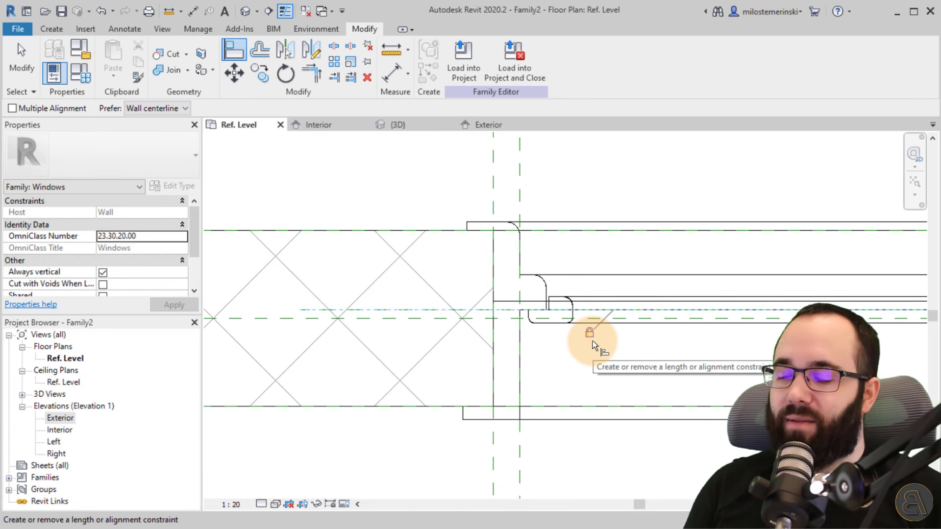
key("Escape")
key("Escape")
scroll(437, 316, "down", 1)
Name the new reference plane Glass Host
left_click(437, 313)
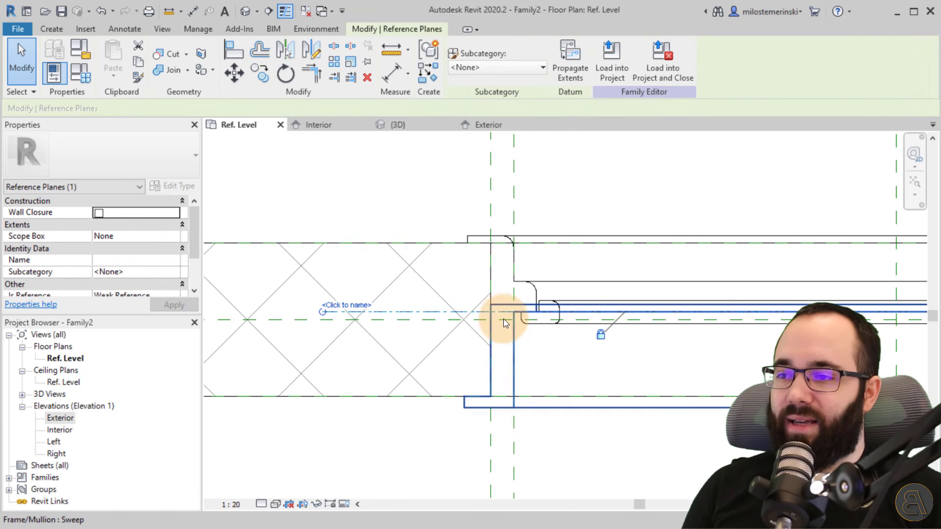
left_click(366, 305)
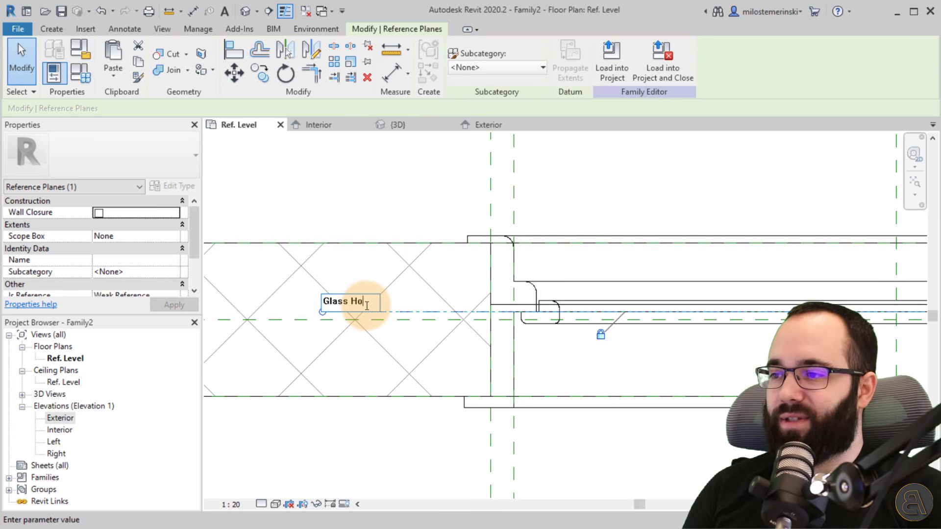
type("Glass Host")
key("Return")
key("Escape")
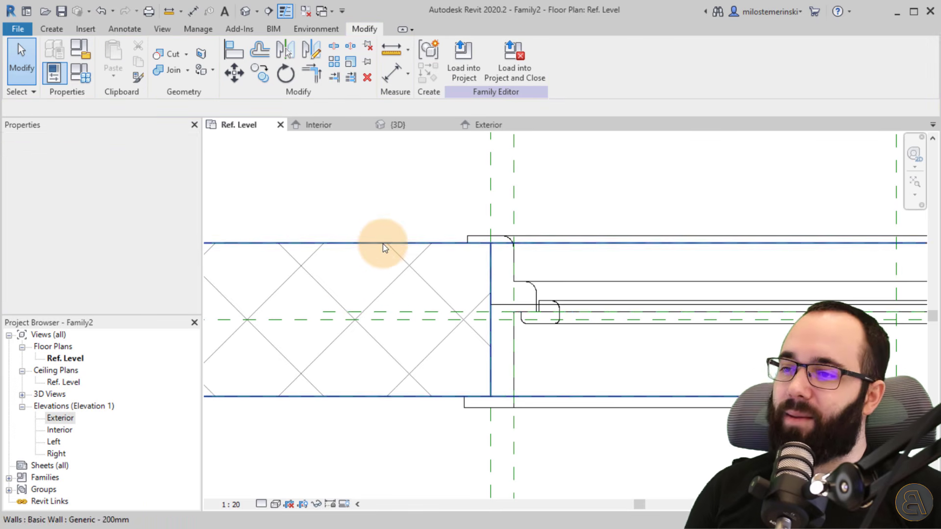
Test the frame and Glass Host plane by switching the host wall to Generic - 150mm and Generic - 300mm, and restore Generic - 200mm
scroll(383, 243, "down", 2)
left_click(381, 240)
left_click(151, 146)
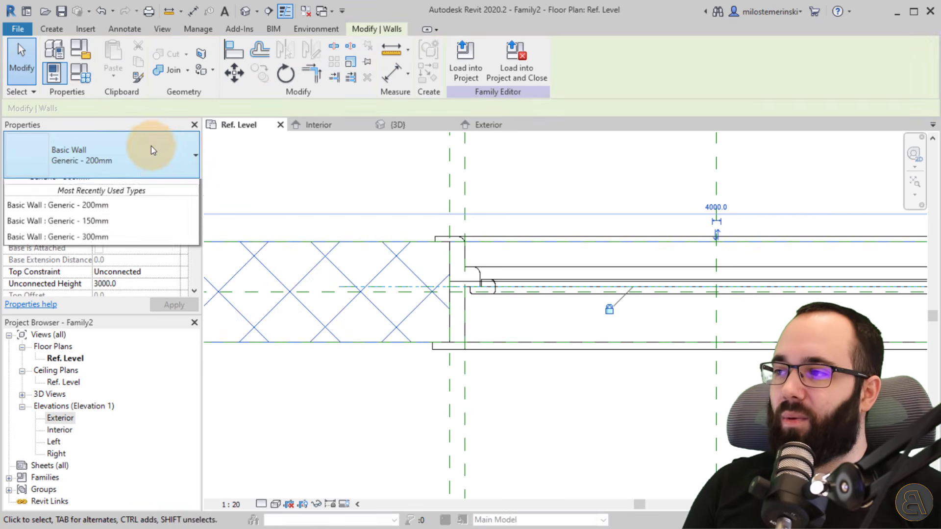
left_click(97, 220)
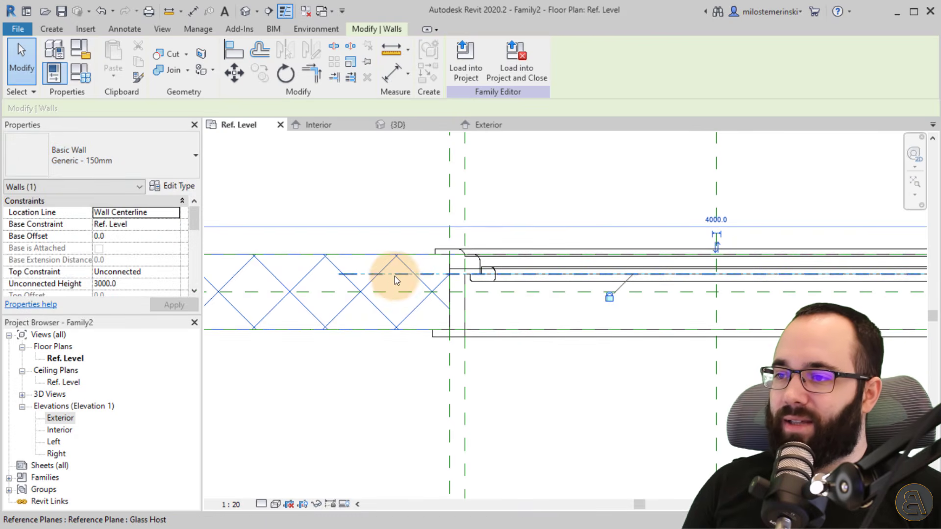
left_click(137, 164)
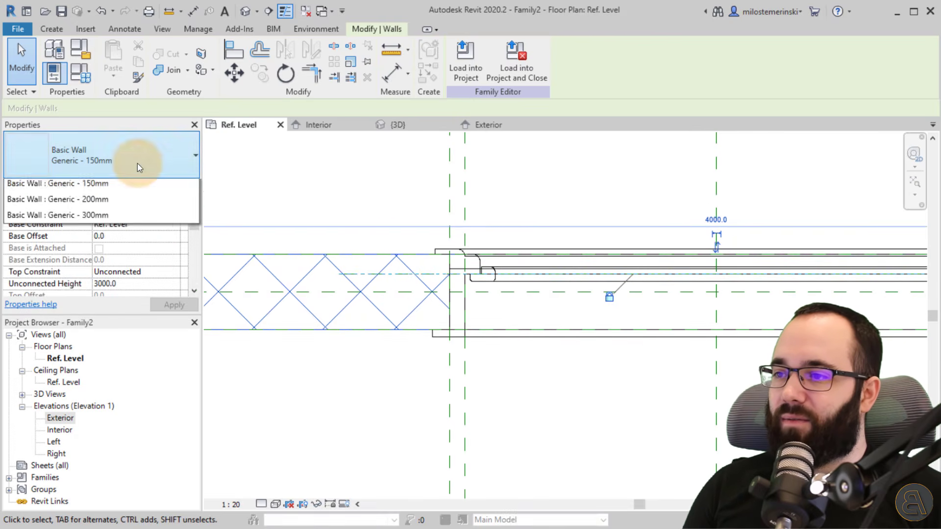
left_click(91, 251)
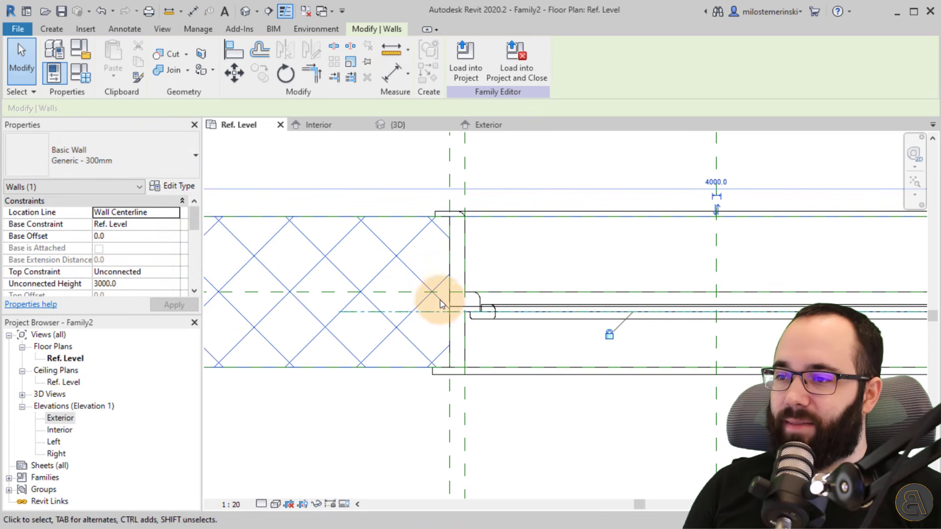
middle_click_drag(489, 336, 410, 310)
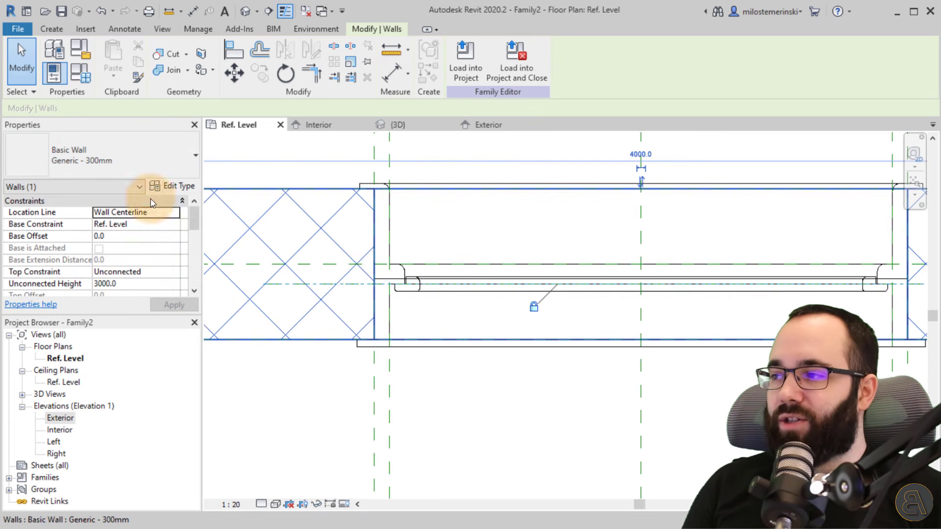
left_click(104, 167)
left_click(147, 249)
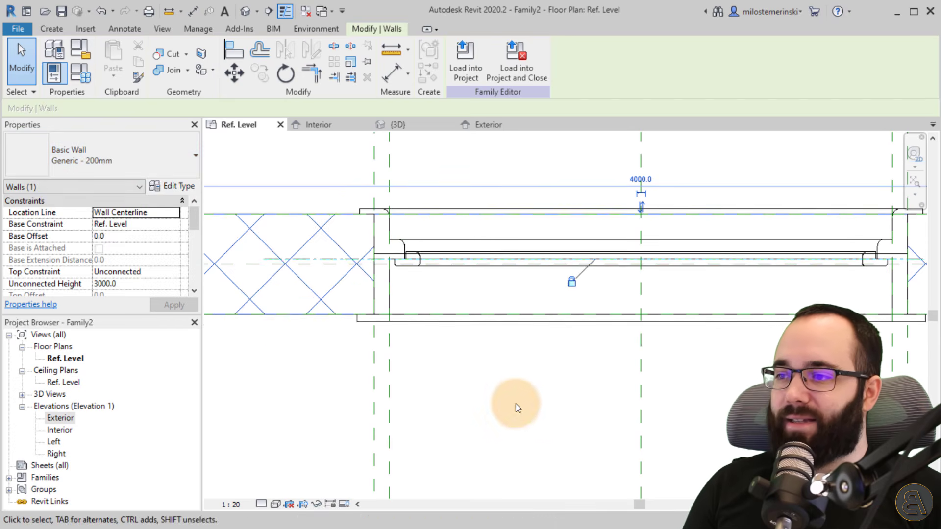
left_click(510, 405)
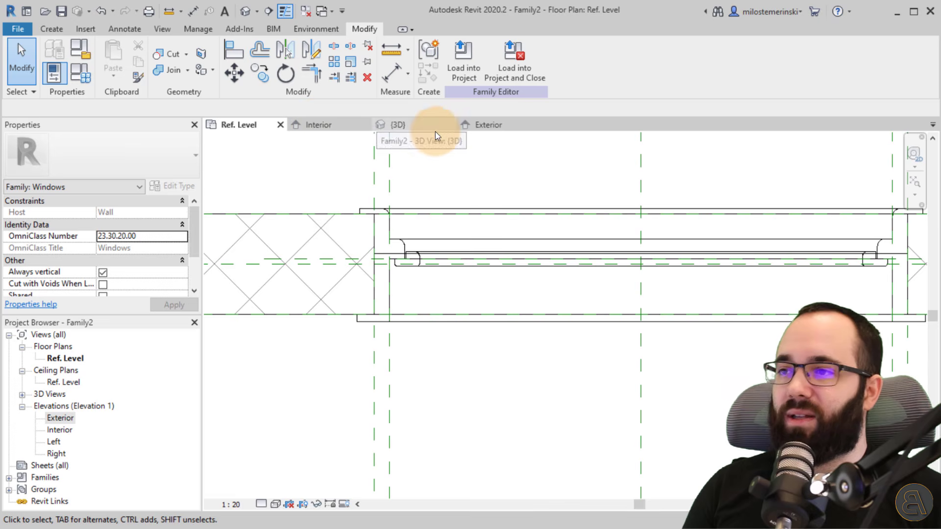
In the Interior elevation, start an extrusion and set its work plane to the Glass Host reference plane
left_click(329, 125)
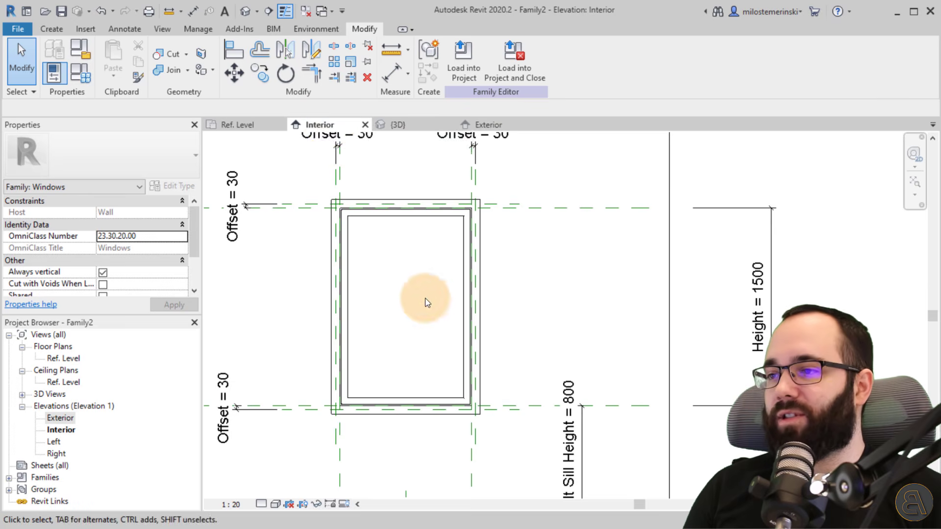
scroll(397, 282, "up", 2)
left_click(49, 29)
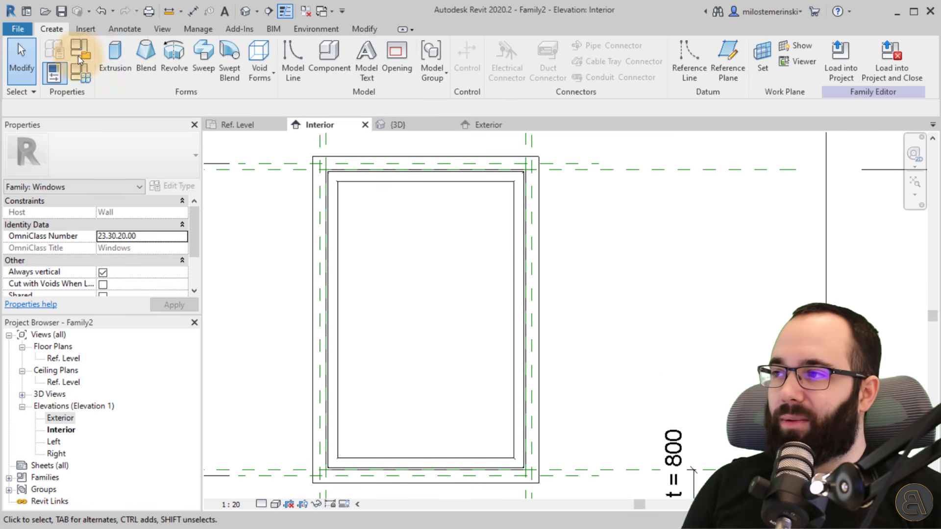
left_click(115, 57)
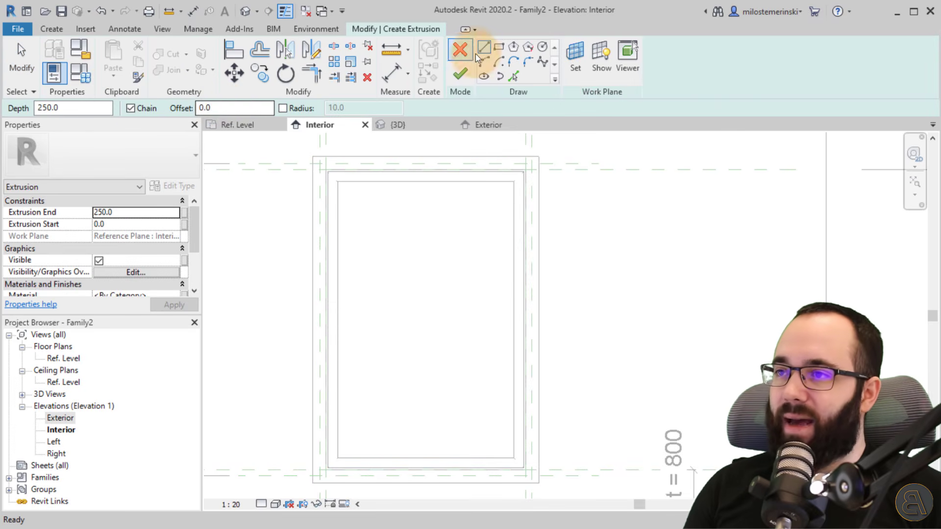
left_click(498, 49)
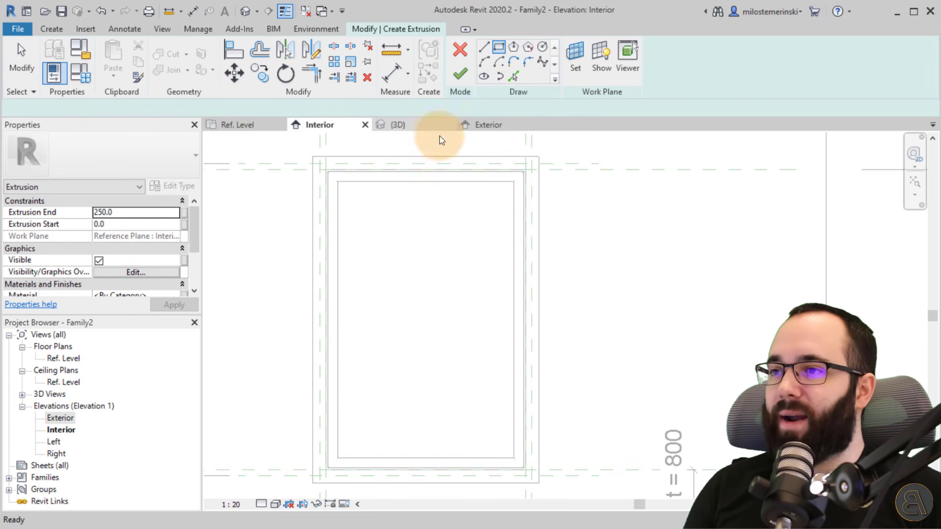
left_click(580, 71)
left_click(184, 244)
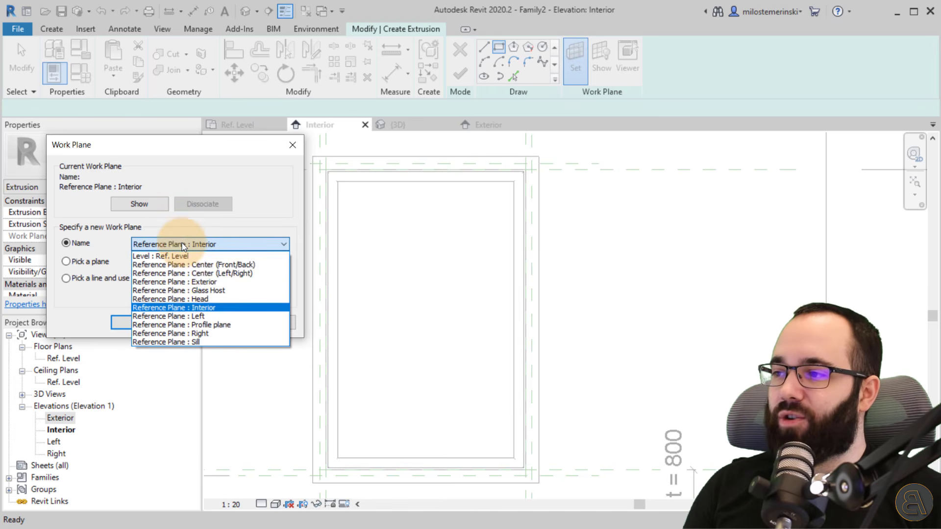
left_click(178, 290)
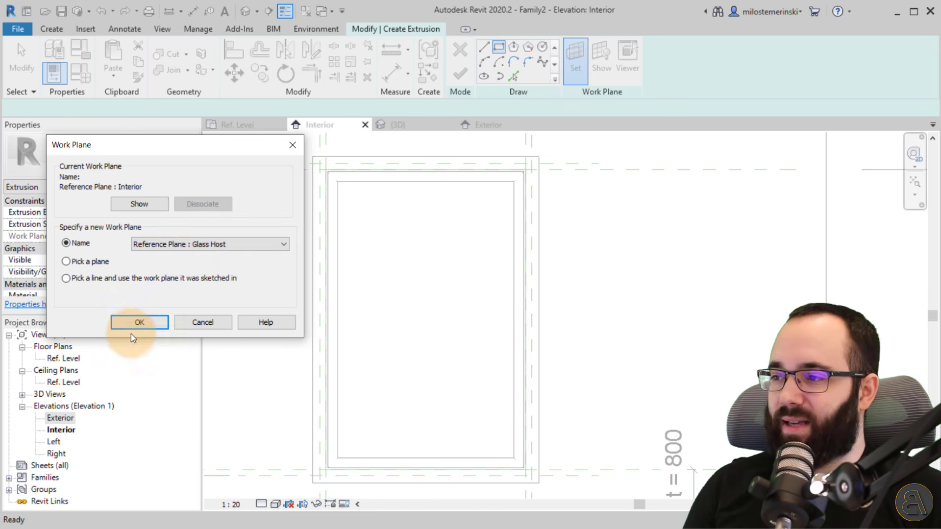
left_click(139, 322)
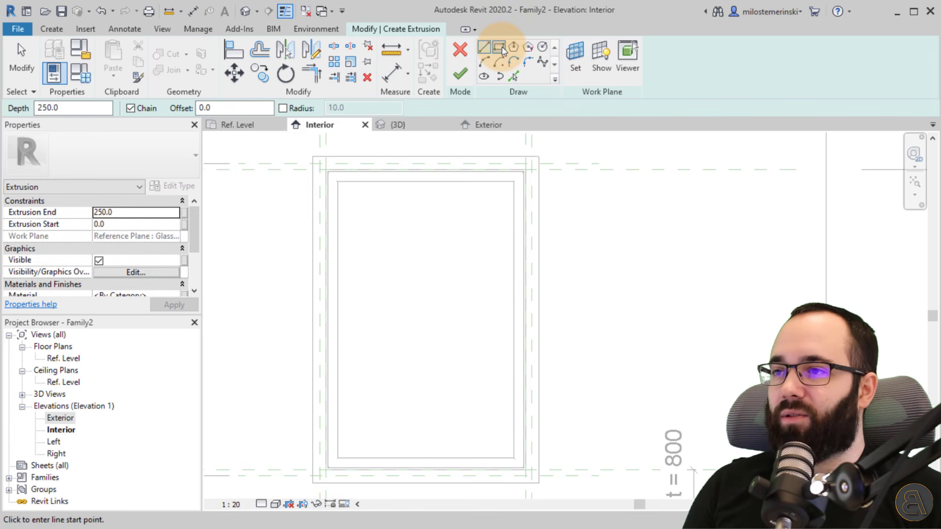
Sketch a rectangle along the inner edges of the window frame and lock all four sides to them
left_click(500, 47)
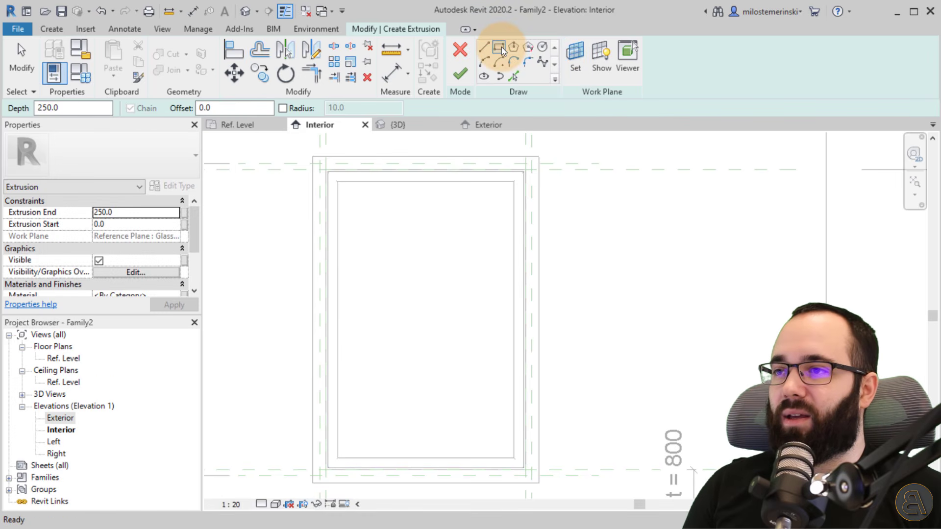
left_click(338, 182)
left_click(514, 458)
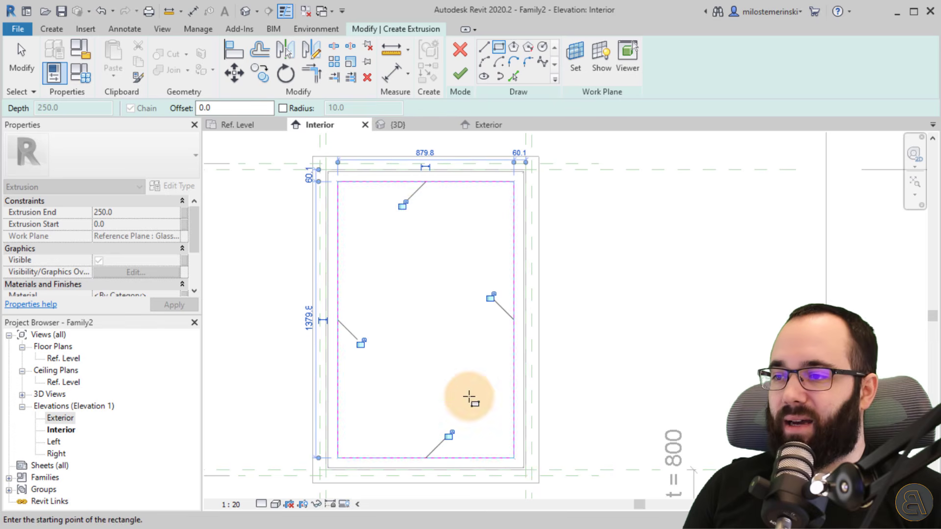
left_click(403, 205)
left_click(361, 343)
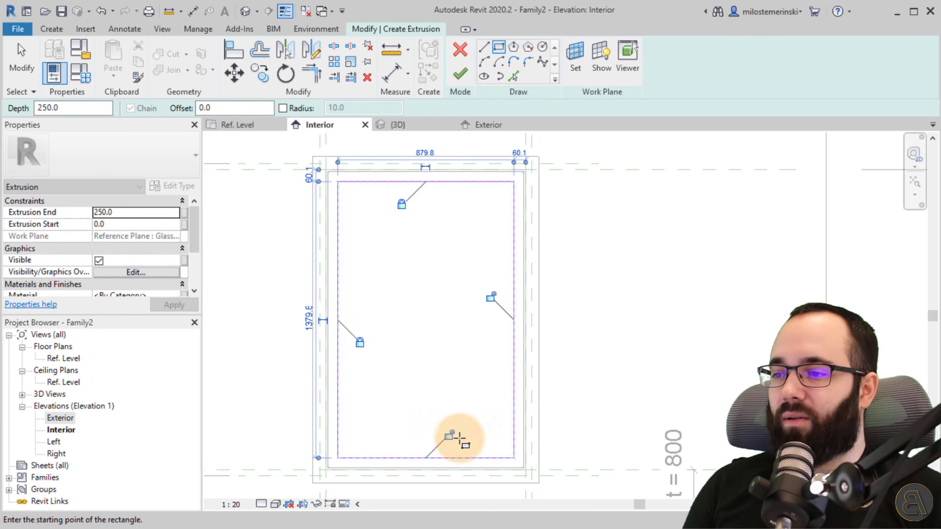
left_click(450, 435)
left_click(490, 297)
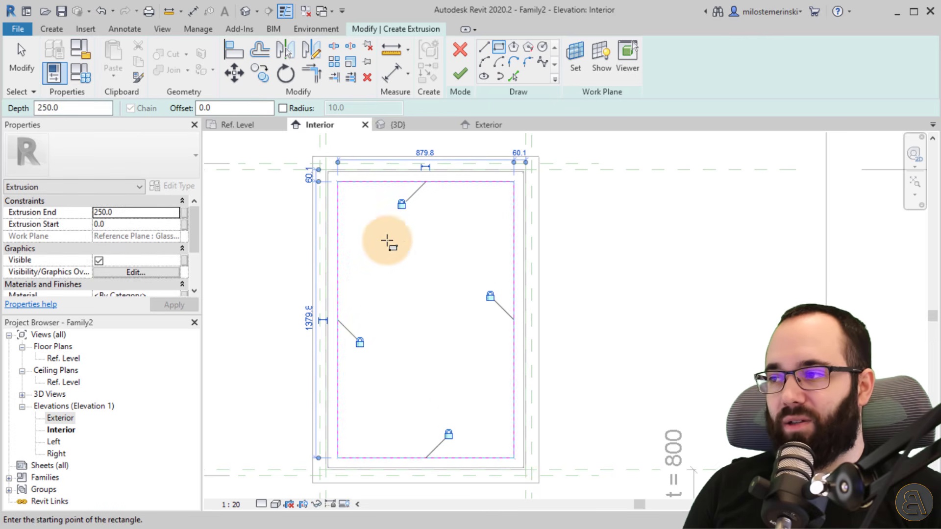
Set the extrusion end to 2 and the extrusion start to -2, and finish the glass pane extrusion
left_click(159, 214)
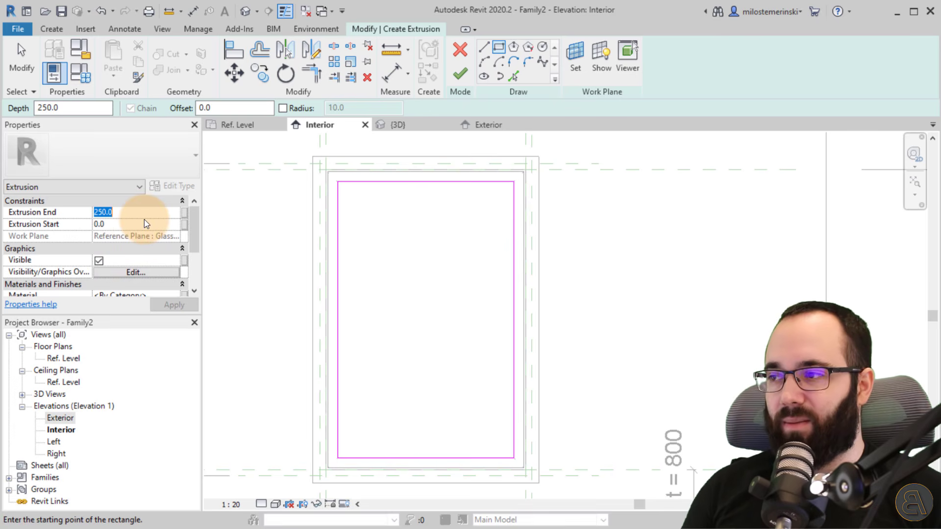
type("2")
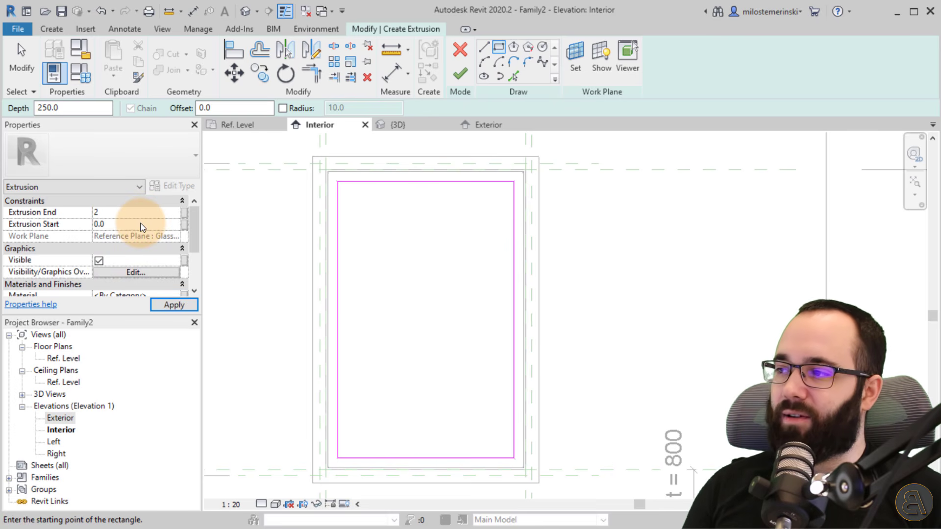
left_click(142, 227)
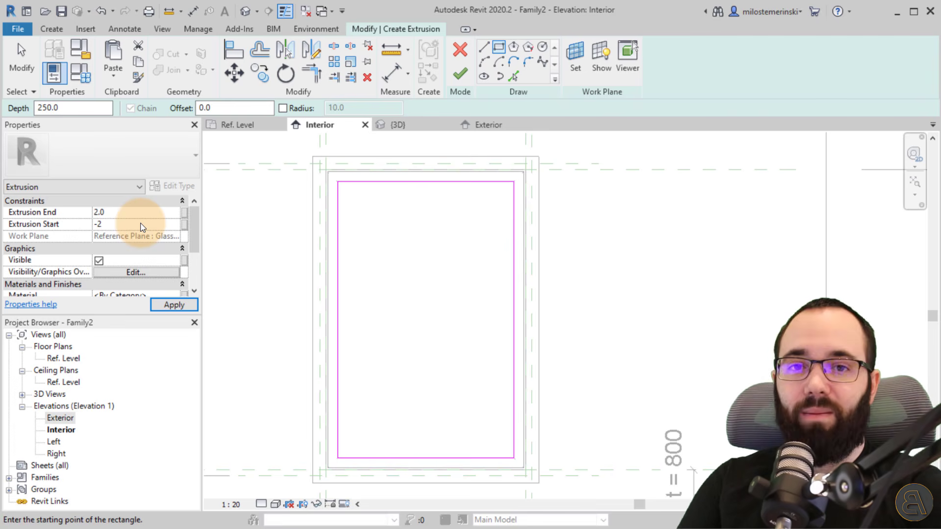
left_click(176, 305)
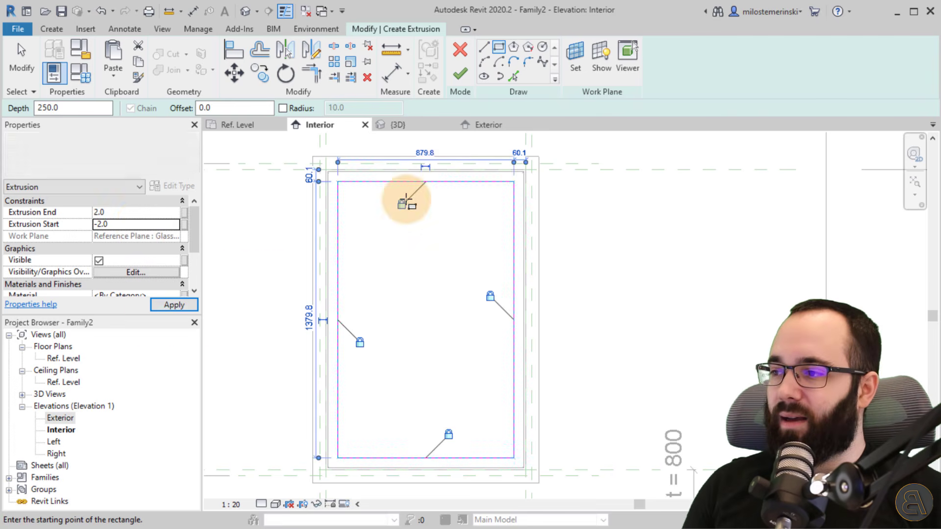
left_click(459, 74)
In the 3D view, search the materials for glass and assign Glass to the selected glass pane extrusion
left_click(422, 124)
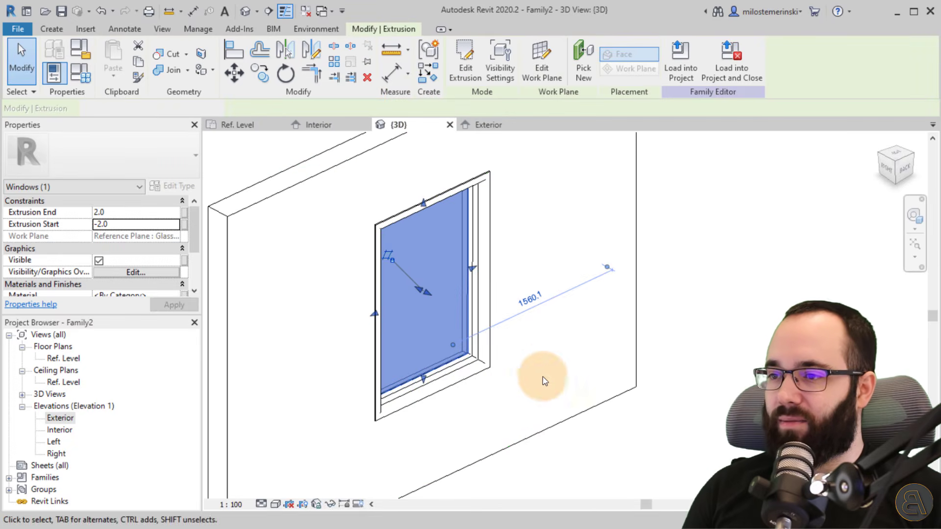
scroll(428, 293, "up", 3)
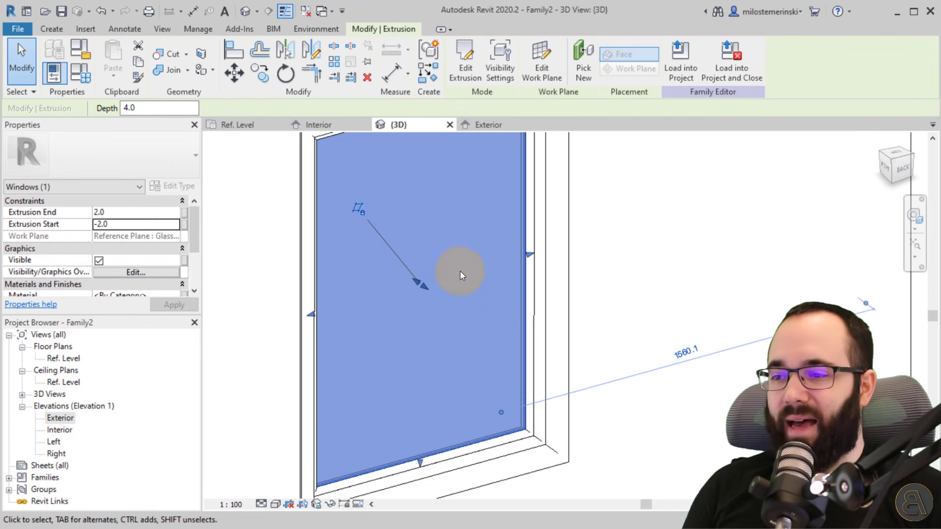
scroll(185, 269, "down", 2)
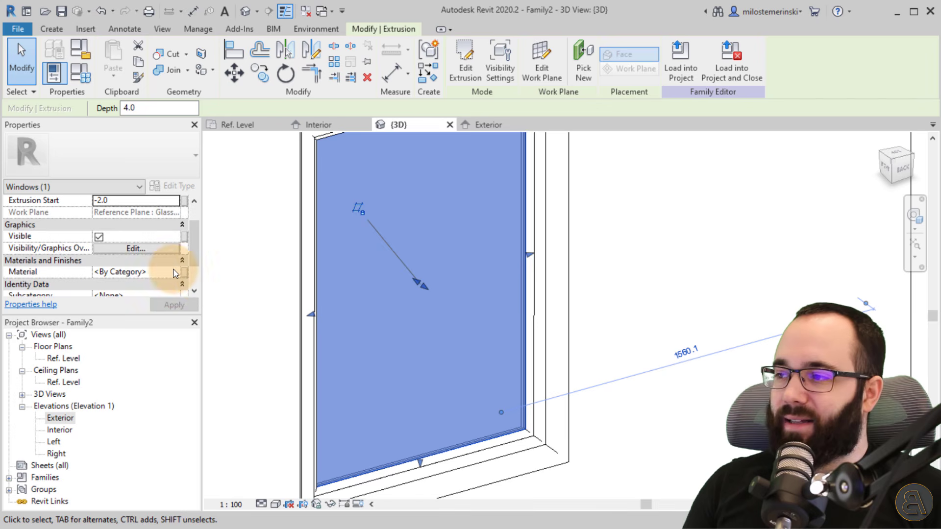
scroll(163, 273, "down", 2)
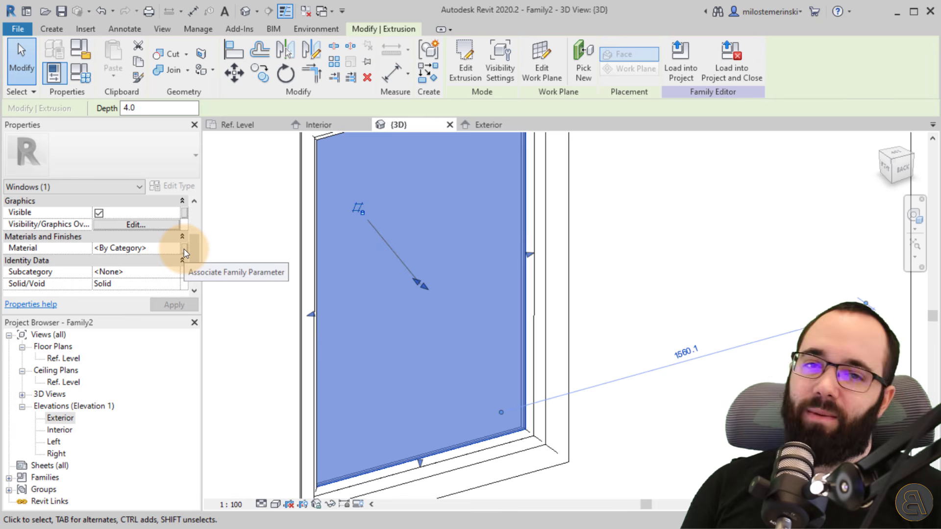
left_click(176, 251)
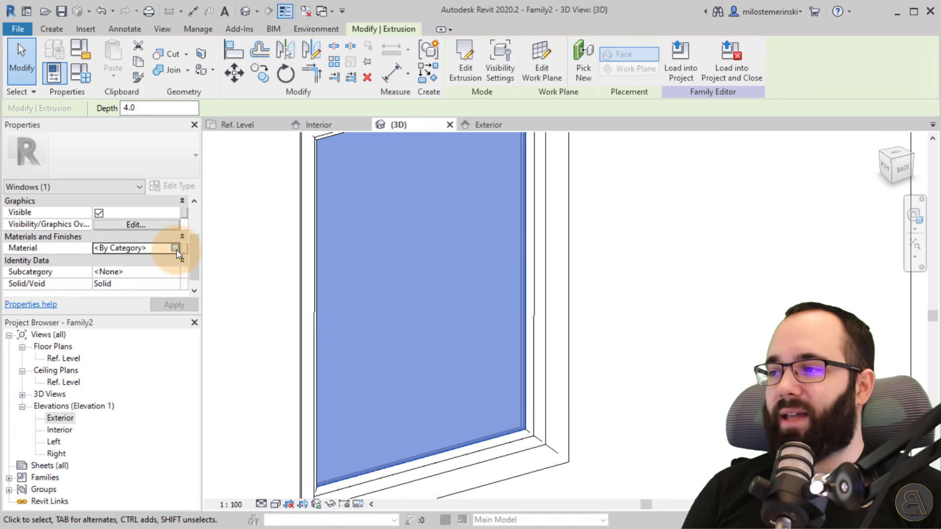
left_click(177, 249)
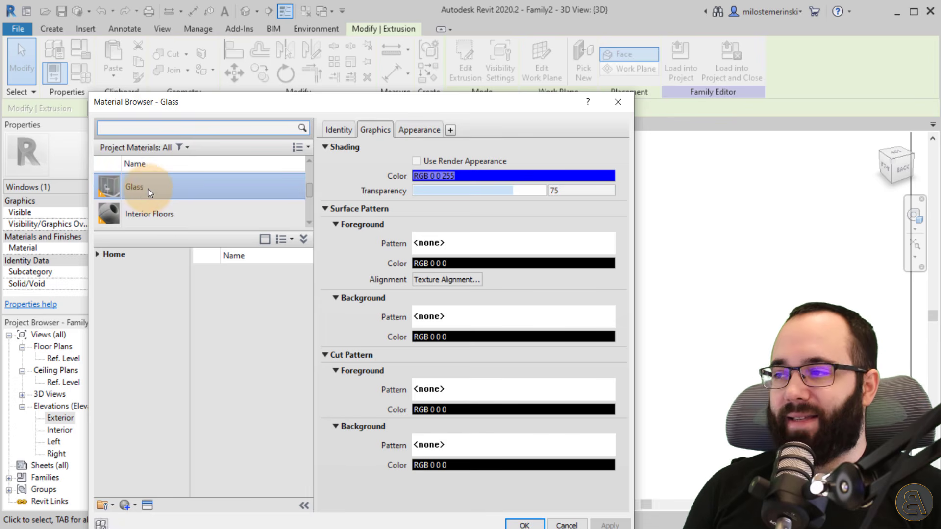
left_click(132, 127)
type("g")
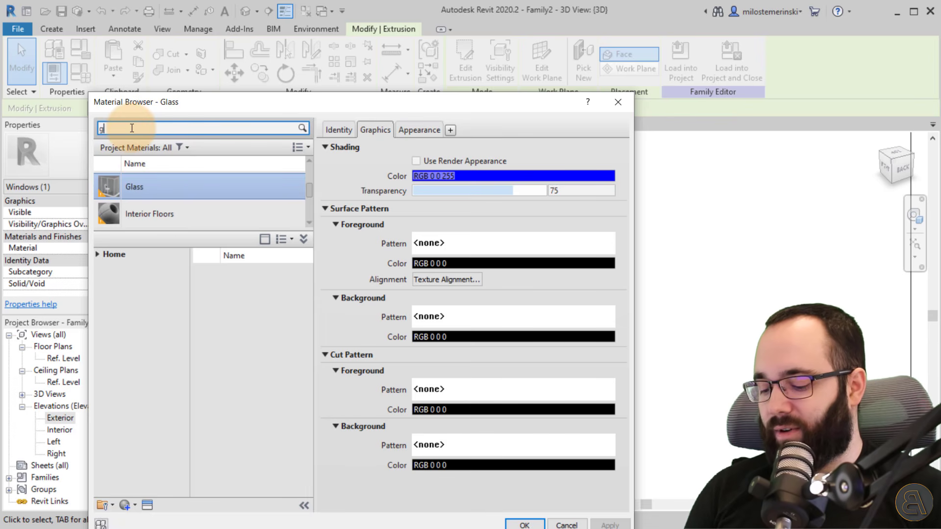
type("lass")
left_click(143, 198)
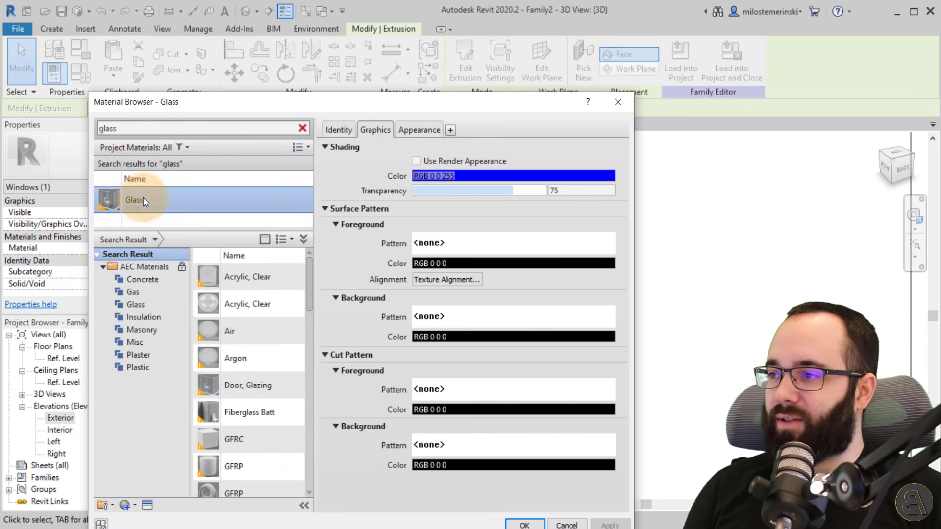
left_click_drag(166, 233, 164, 276)
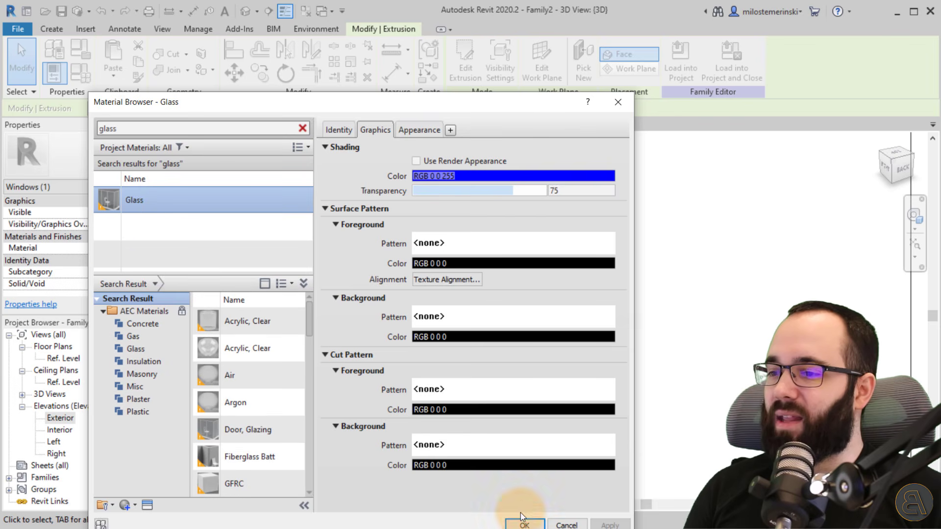
left_click_drag(390, 103, 366, 34)
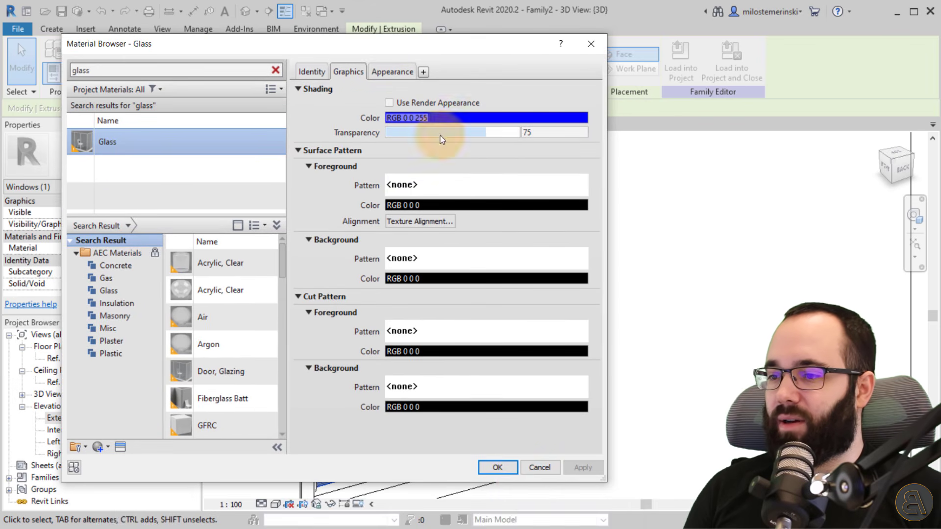
left_click(500, 463)
left_click(174, 305)
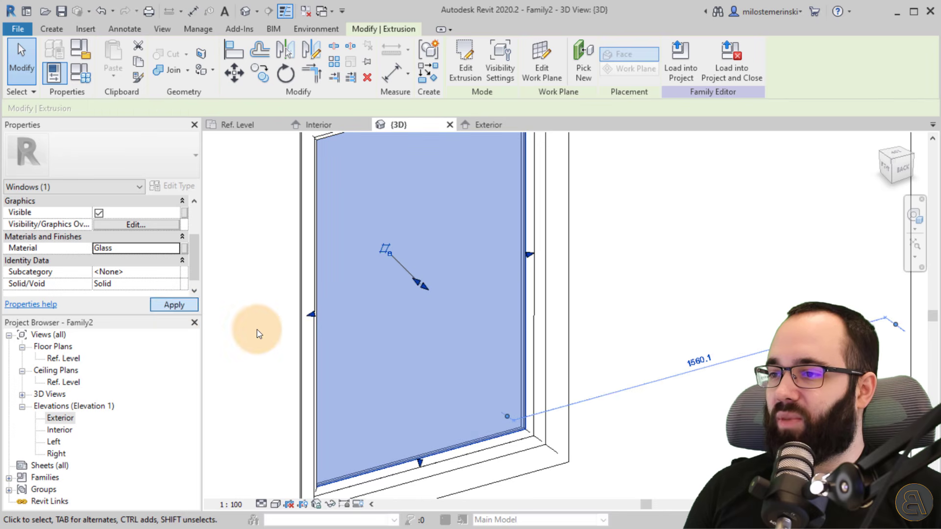
Deselect the glass pane, set the 3D view's visual style to Realistic, and inspect the window
scroll(264, 324, "down", 2)
left_click(262, 336)
middle_click_drag(263, 335, 263, 340, "shift")
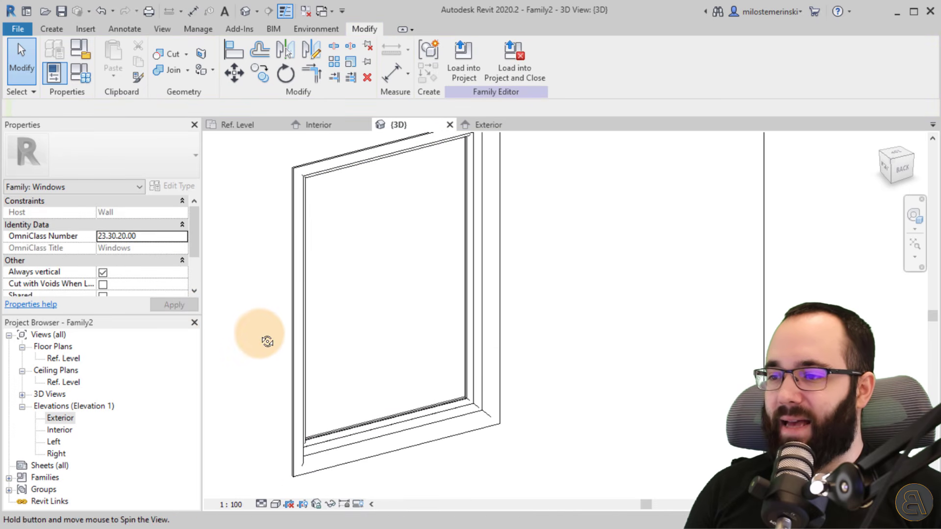
left_click(273, 505)
left_click(290, 490)
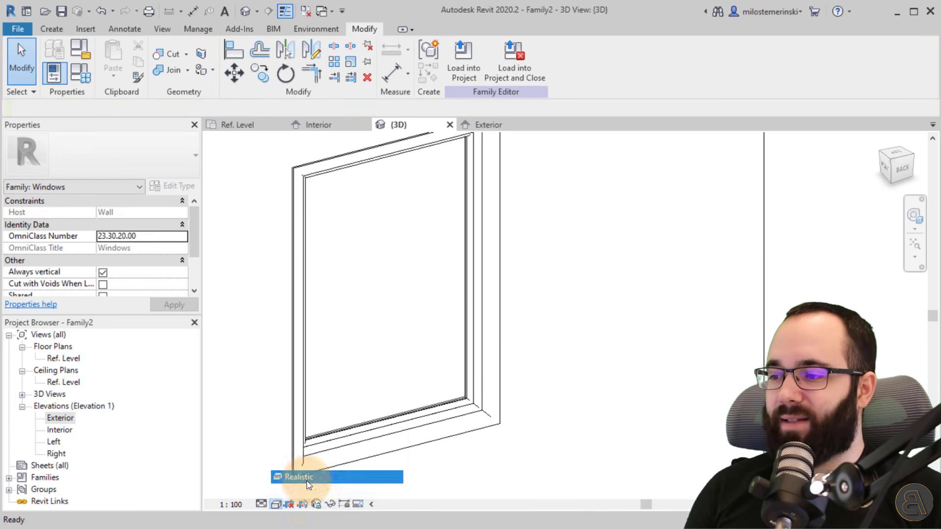
mouse_move(608, 433)
middle_mouse_down("shift")
mouse_move(559, 389)
mouse_move(623, 371)
mouse_move(563, 445)
mouse_move(616, 481)
mouse_move(427, 470)
mouse_move(603, 463)
mouse_move(357, 462)
mouse_move(434, 463)
mouse_move(480, 453)
mouse_move(483, 442)
mouse_move(463, 456)
middle_mouse_up("shift")
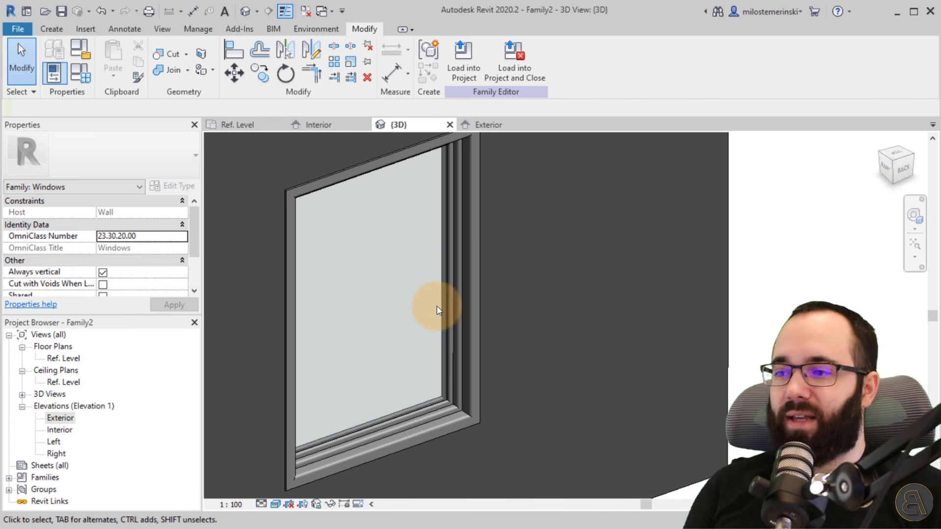
Open the Family Types dialog and resize it and its columns so Value, Formula and Lock all fit
left_click(80, 74)
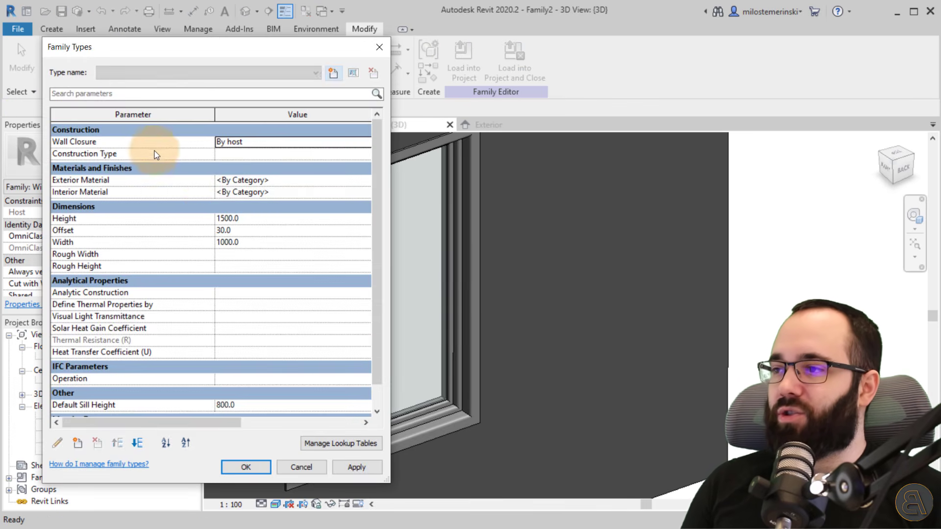
left_click(179, 181)
left_click(309, 183)
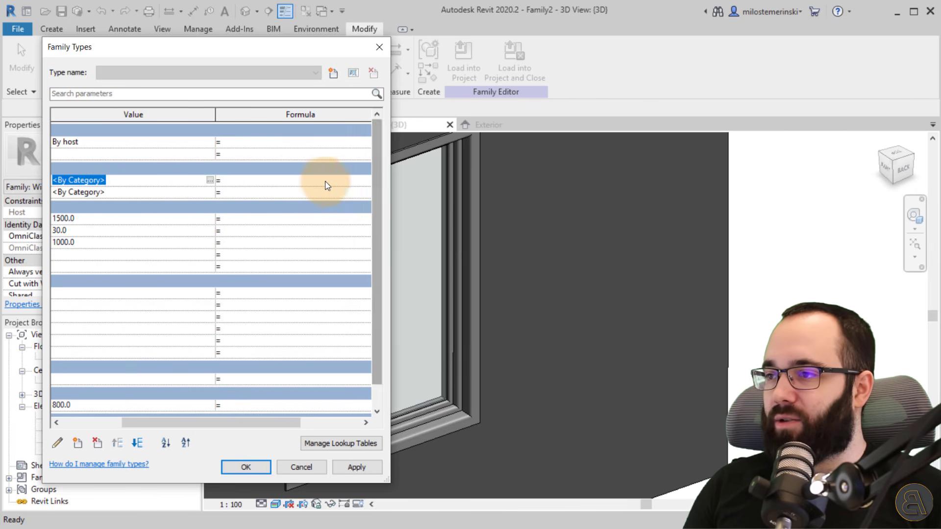
left_click(258, 466)
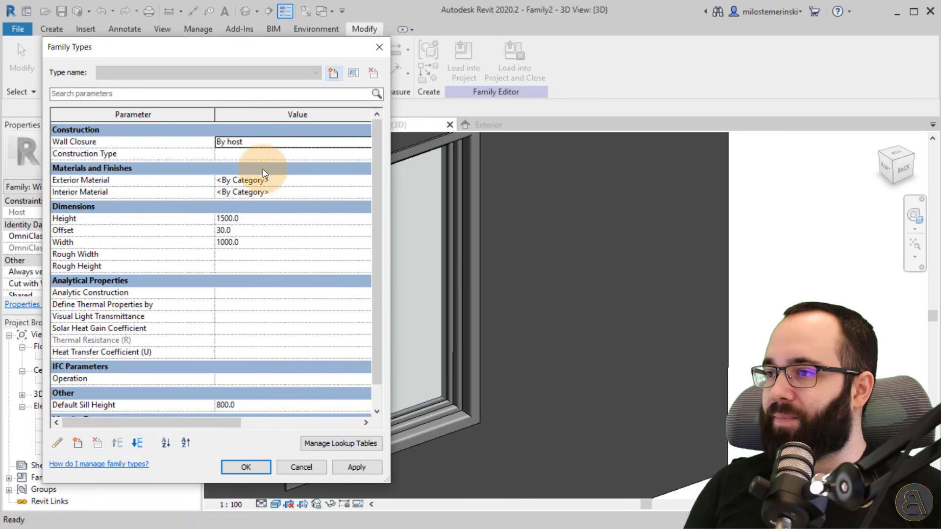
left_click_drag(391, 173, 569, 167)
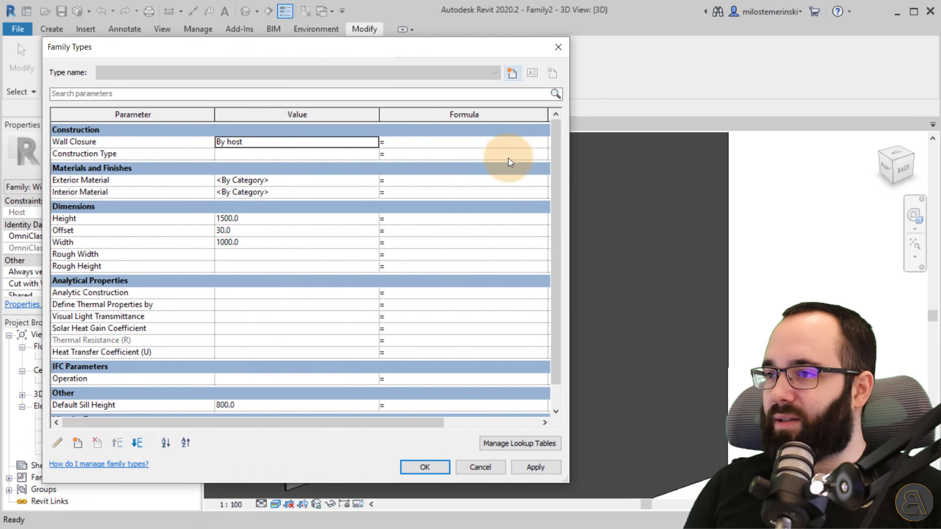
left_click_drag(380, 113, 311, 114)
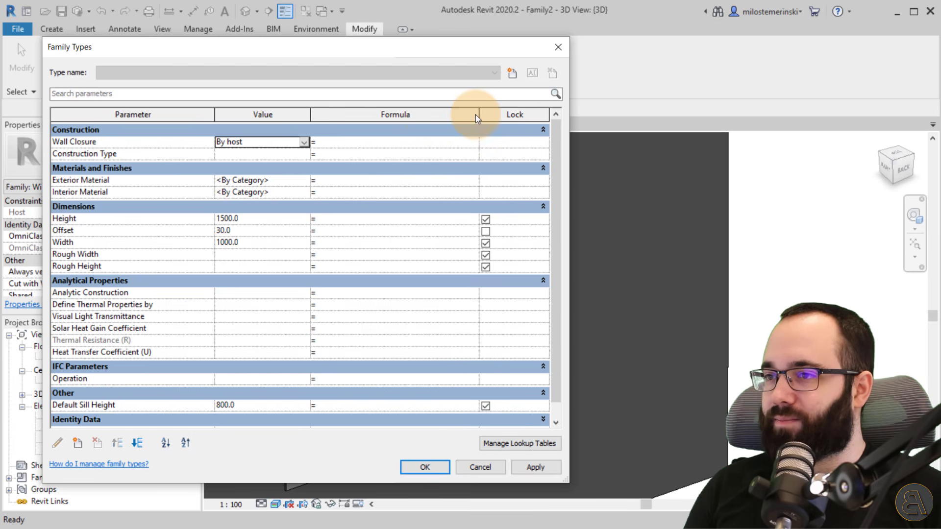
left_click_drag(475, 115, 384, 115)
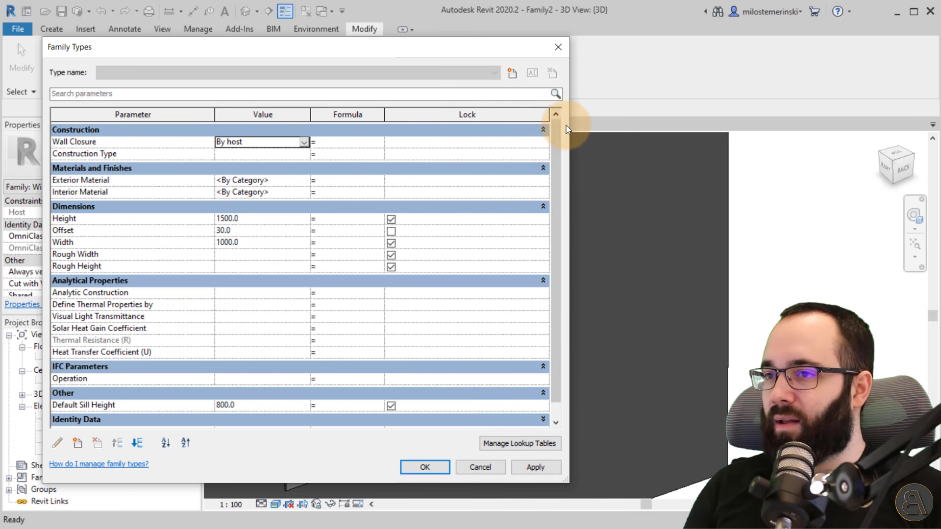
left_click_drag(568, 128, 509, 132)
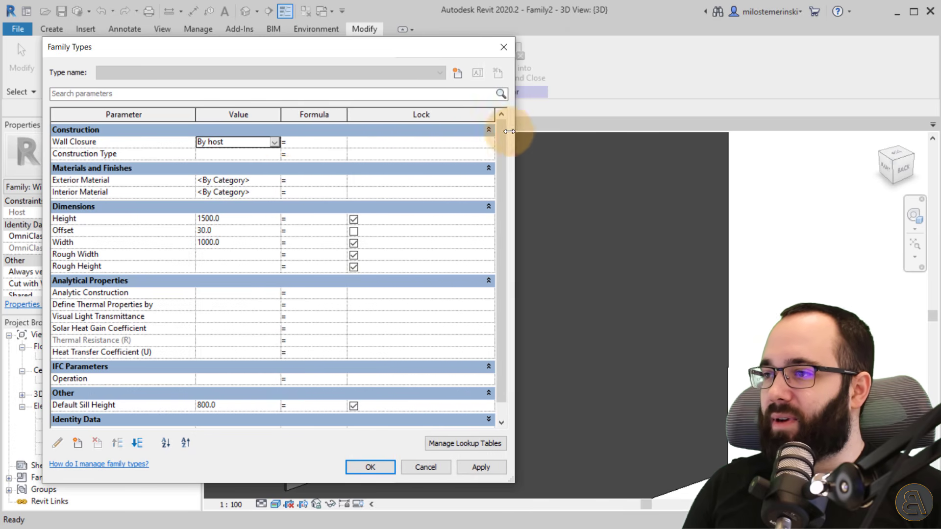
left_click_drag(281, 114, 308, 115)
Search the material library for plastic and set the Exterior Material parameter to Plastic, Opaque White
left_click(300, 185)
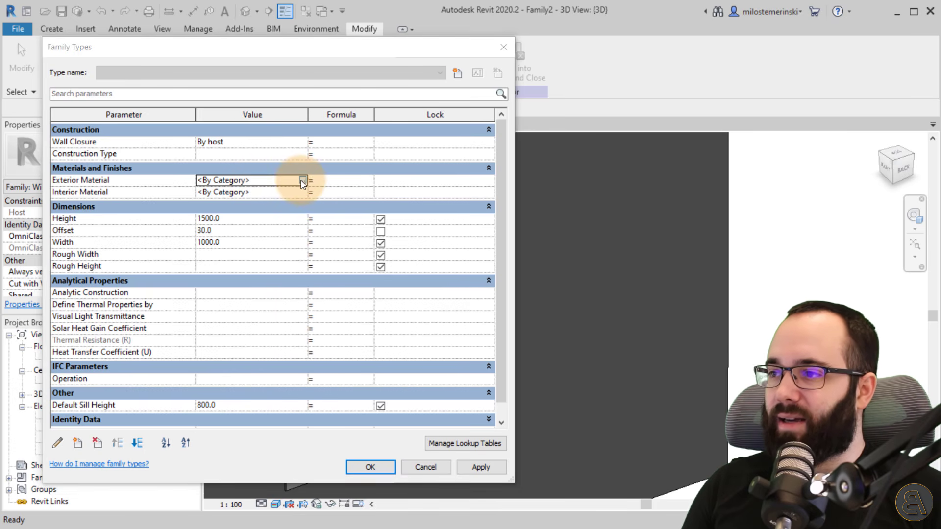
left_click(303, 181)
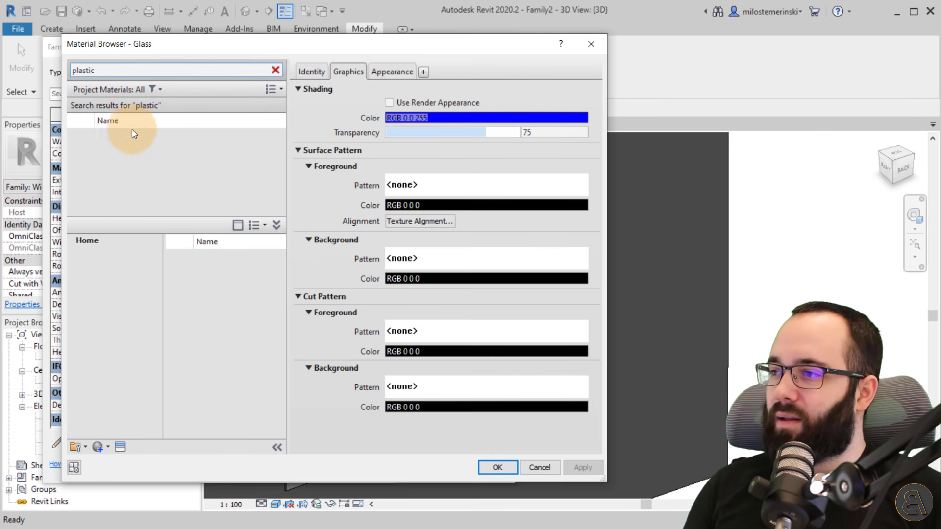
scroll(245, 289, "down", 3)
scroll(245, 289, "down", 10)
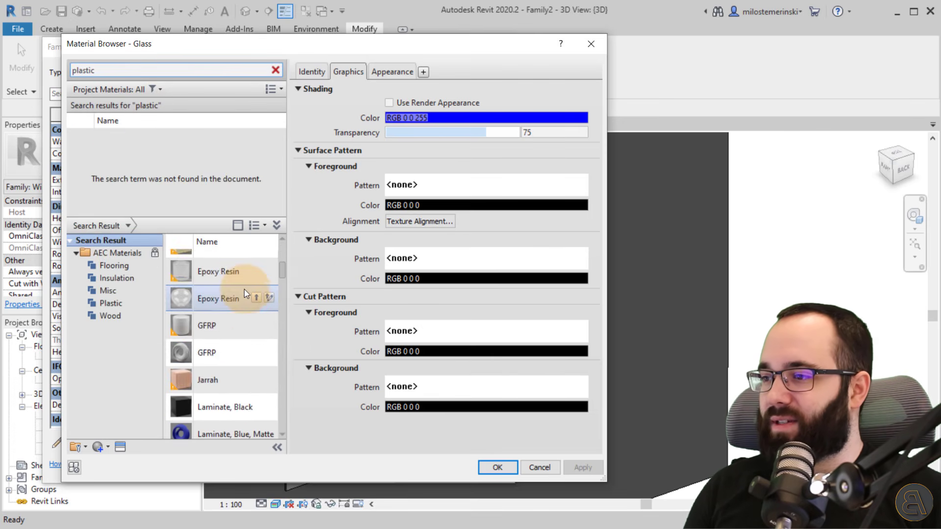
scroll(243, 297, "down", 5)
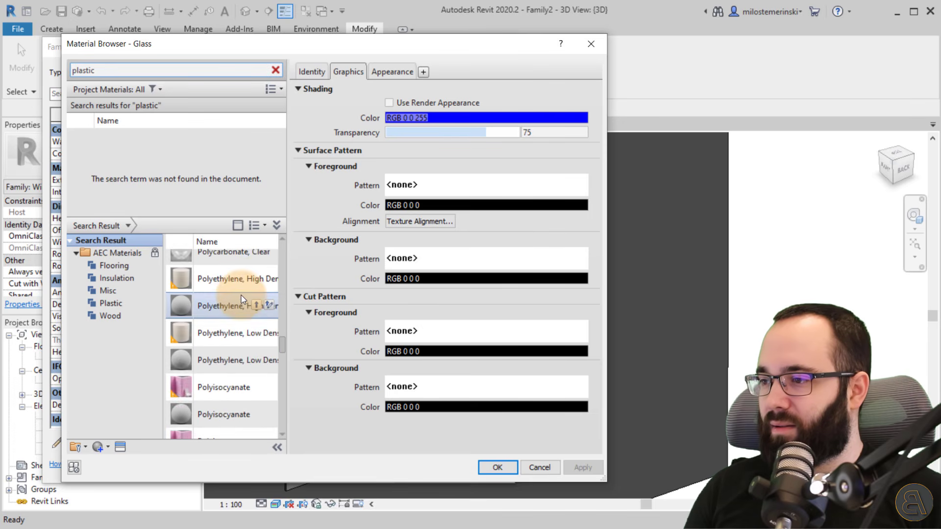
scroll(242, 298, "up", 4)
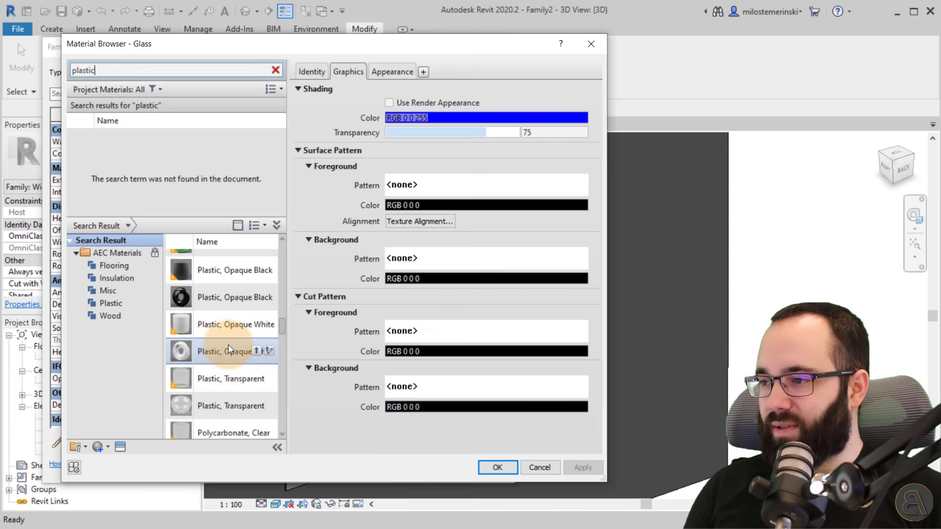
left_click(257, 325)
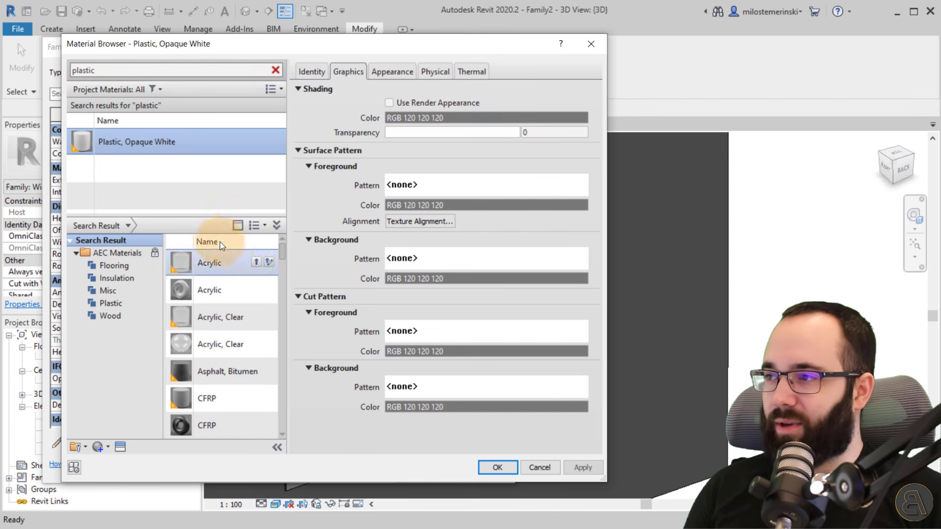
left_click(498, 468)
Search the material library for wood, set the Interior Material parameter to Birch, and check both window faces in 3D
left_click(303, 194)
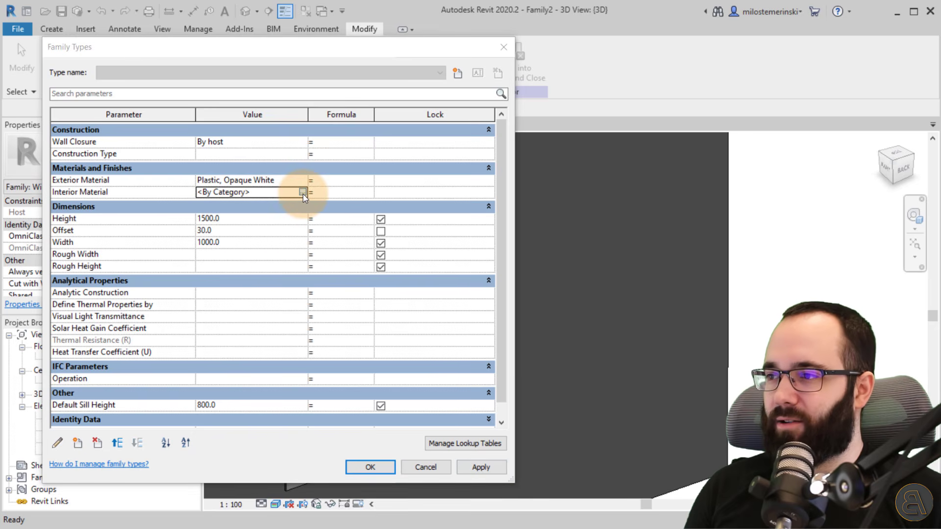
left_click(303, 192)
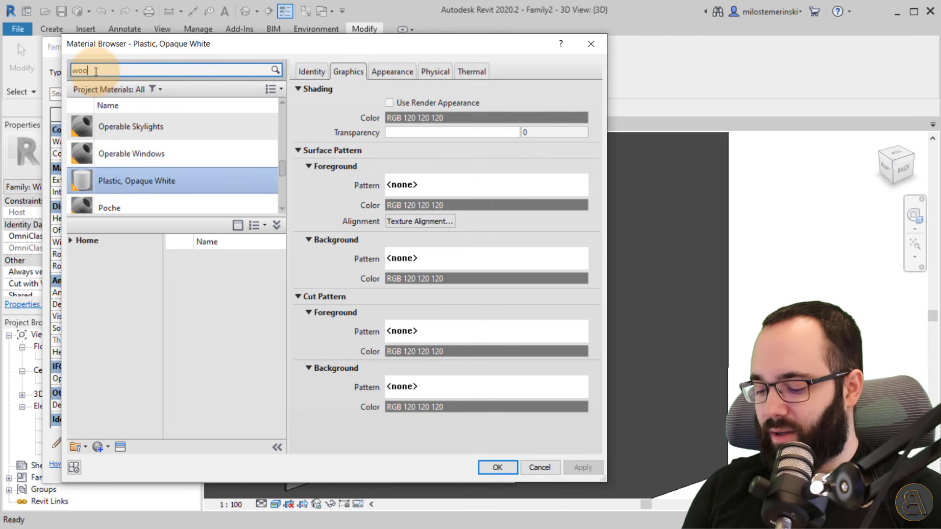
left_click(95, 71)
type("wood")
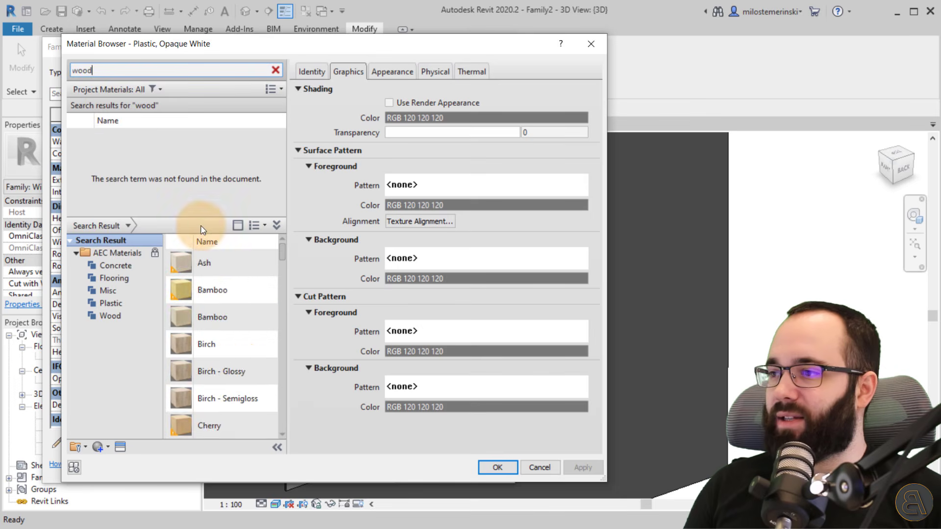
scroll(237, 334, "down", 3)
scroll(225, 301, "up", 3)
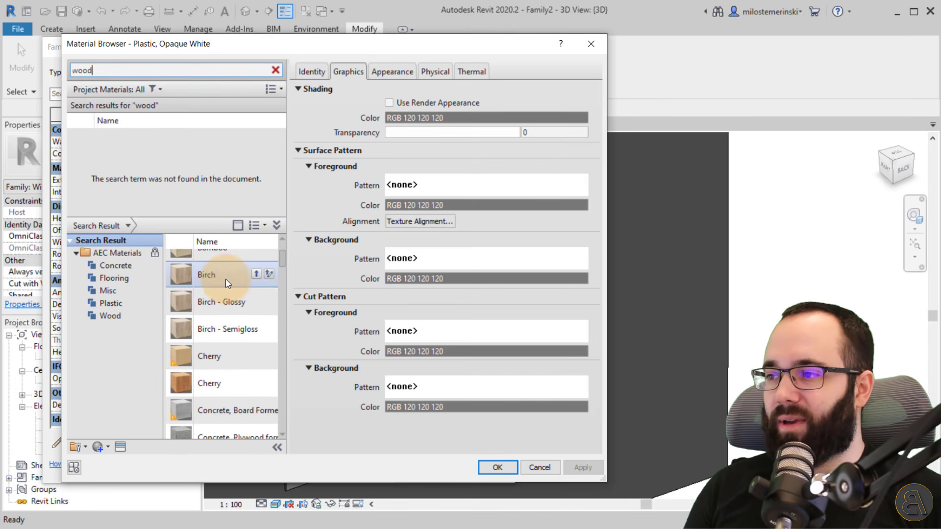
left_click(257, 274)
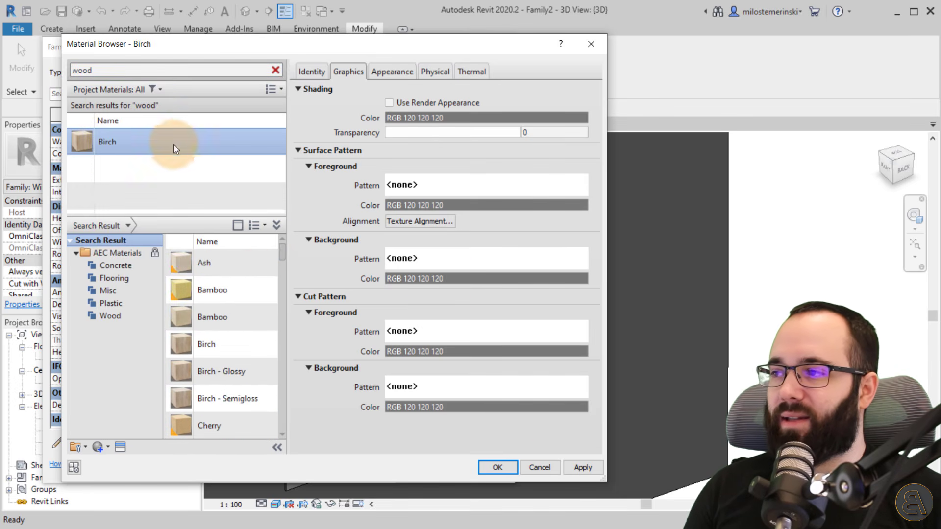
left_click(495, 467)
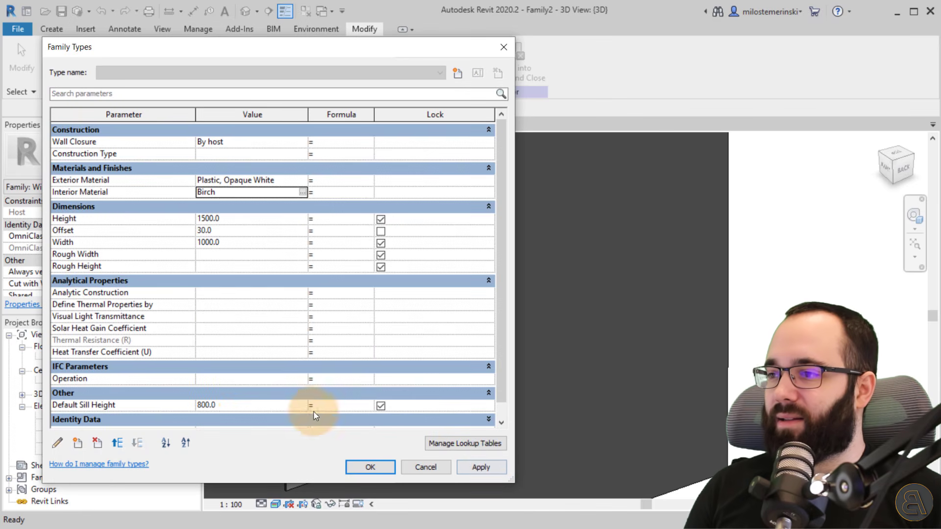
left_click(371, 467)
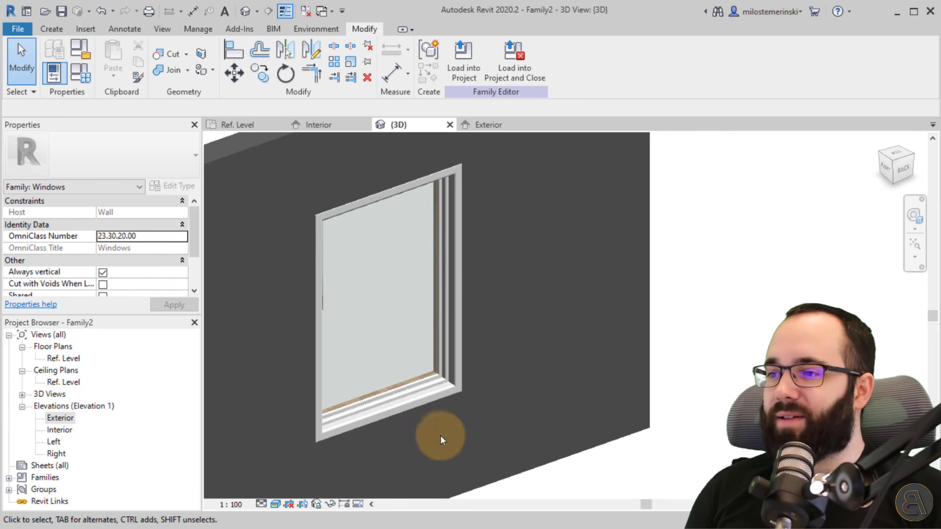
middle_click_drag(441, 440, 537, 449, "shift")
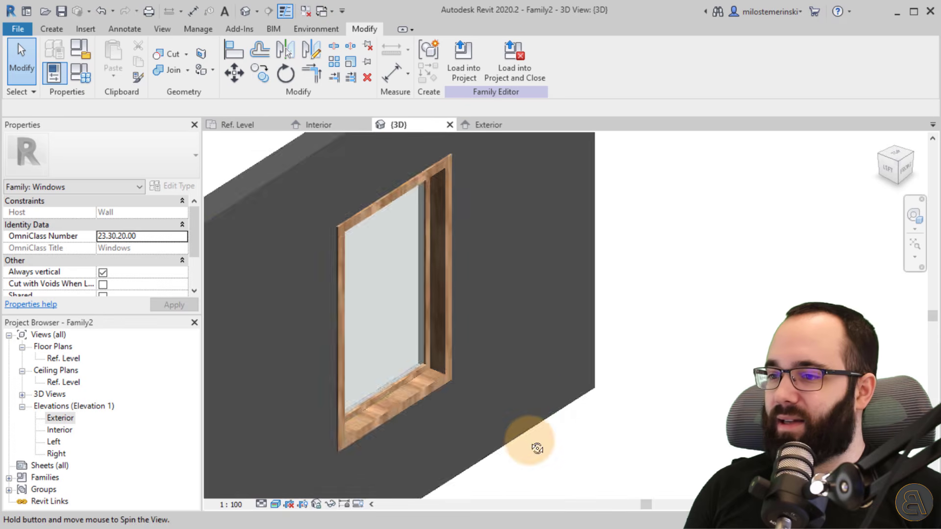
Inspect both sides of the window in 3D, then open the Ref. Level floor plan and examine how the frame is displayed
mouse_move(531, 409)
middle_mouse_down("shift")
mouse_move(495, 384)
mouse_move(495, 256)
mouse_move(395, 229)
mouse_move(301, 343)
mouse_move(412, 405)
mouse_move(267, 418)
mouse_move(526, 425)
middle_mouse_up("shift")
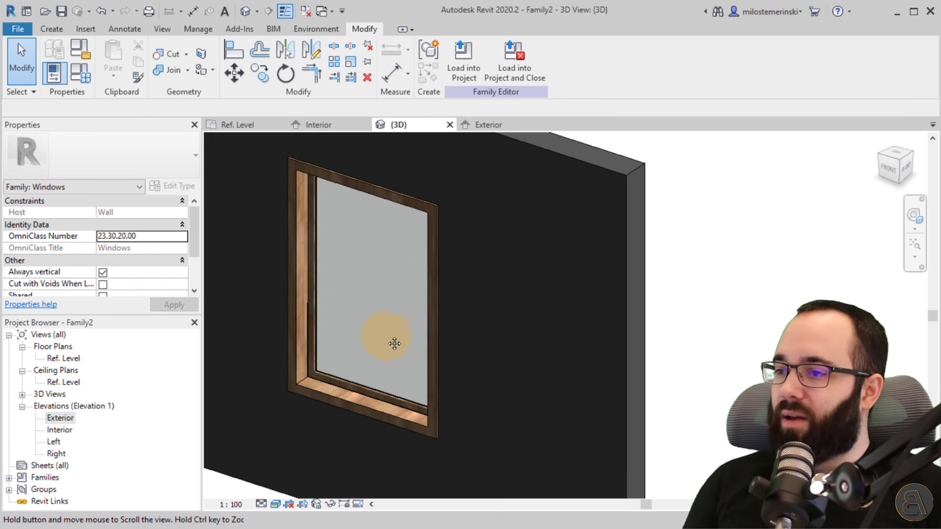
middle_click_drag(393, 340, 420, 340, "shift")
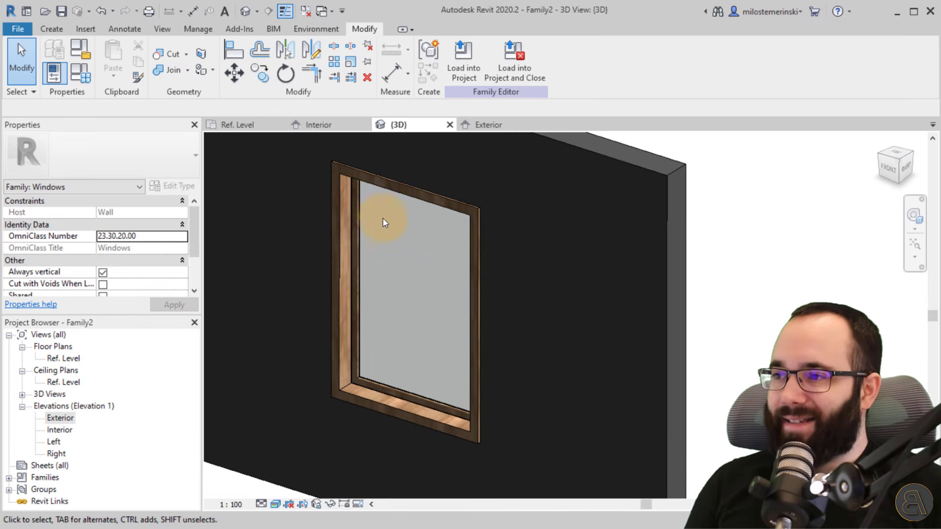
left_click(259, 128)
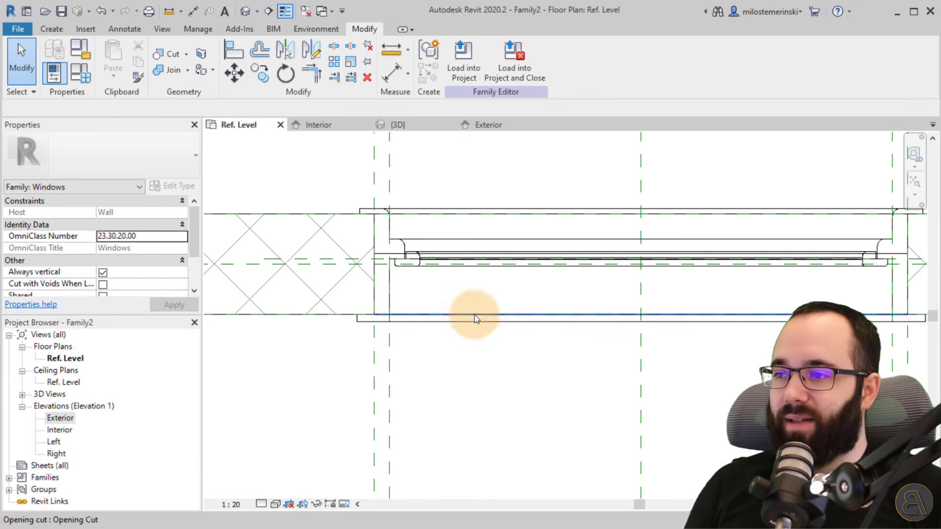
mouse_move(475, 315)
middle_mouse_down()
mouse_move(452, 353)
mouse_move(449, 337)
mouse_move(390, 357)
mouse_move(393, 339)
middle_mouse_up()
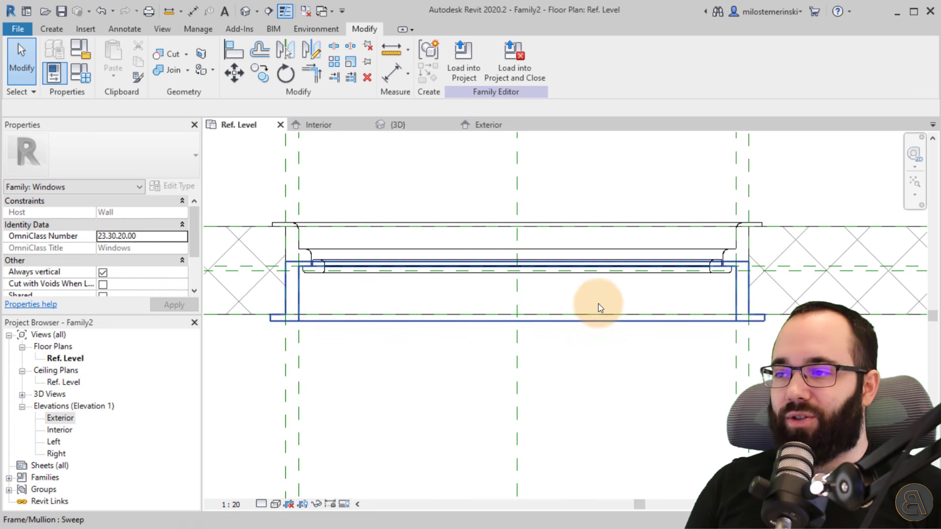
middle_click_drag(626, 368, 625, 380)
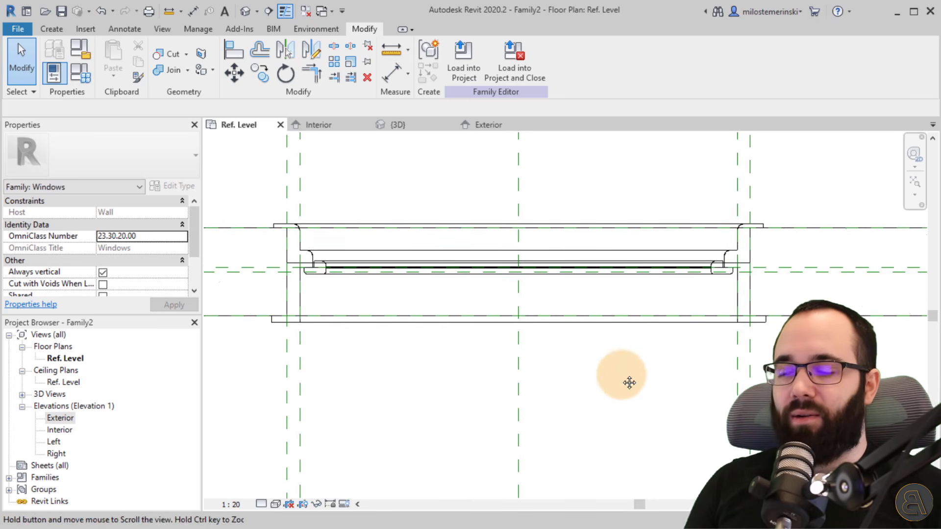
scroll(474, 325, "up", 4)
scroll(431, 292, "down", 4)
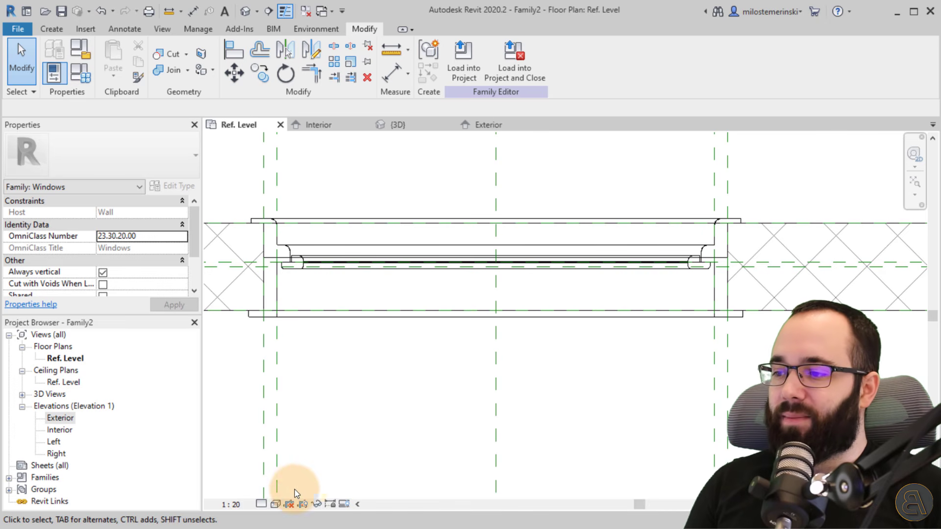
left_click(278, 508)
left_click(294, 435)
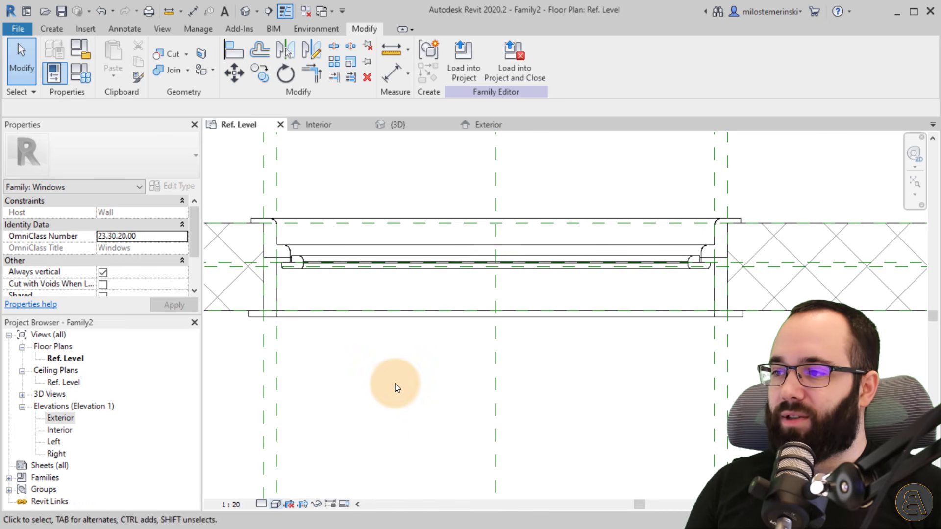
middle_click_drag(357, 318, 368, 330)
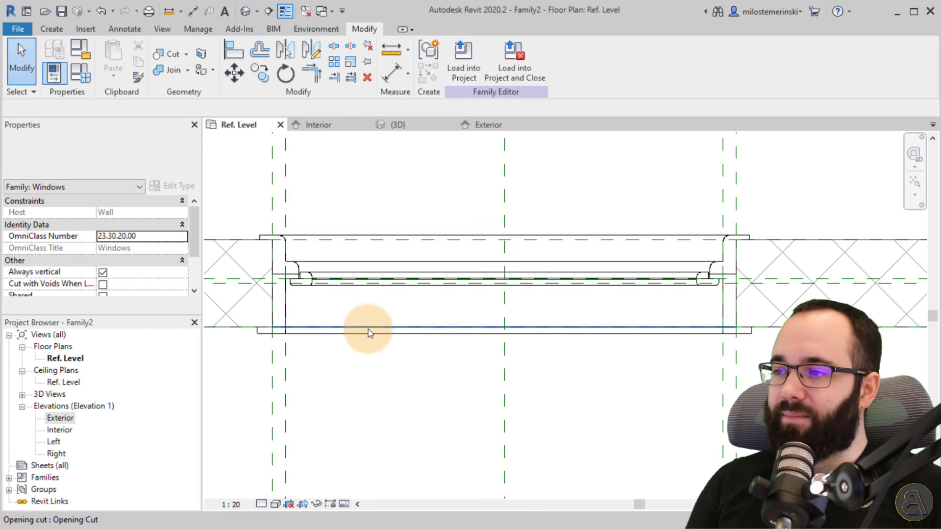
left_click(348, 235)
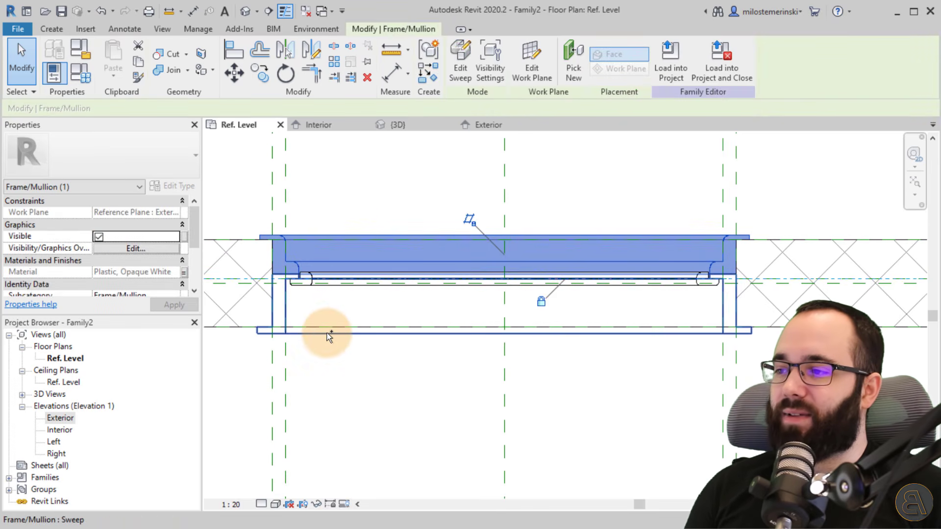
left_click(308, 294, "ctrl")
scroll(298, 293, "up", 3)
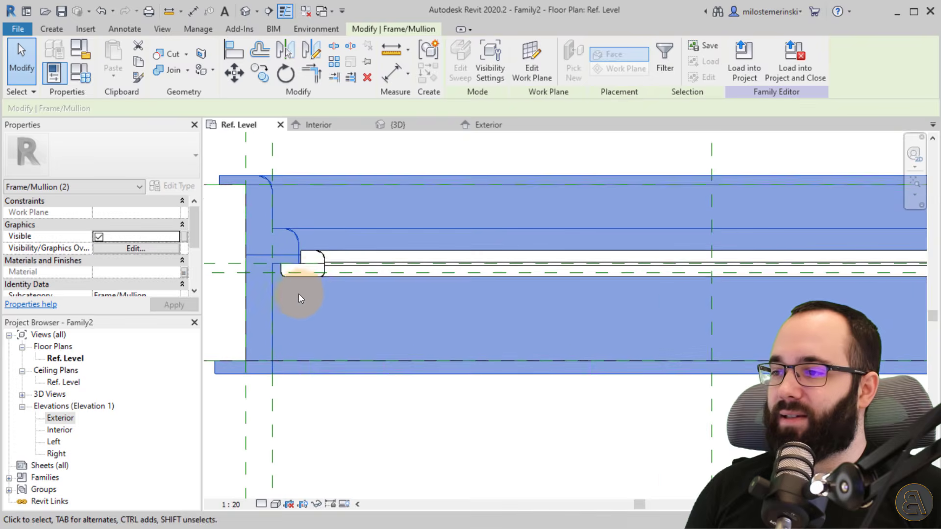
left_click(346, 264, "ctrl")
left_click(343, 250, "ctrl")
scroll(358, 267, "up", 3)
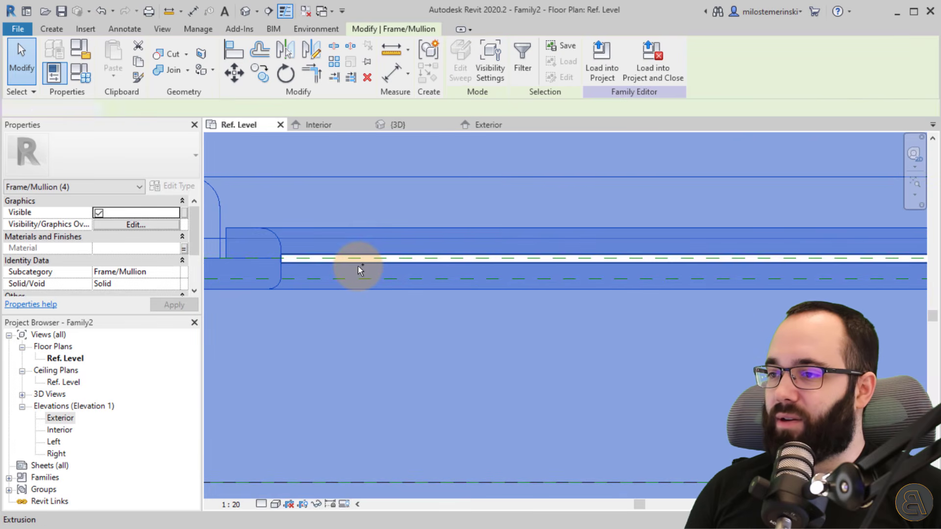
left_click(358, 266, "ctrl")
scroll(319, 246, "down", 3)
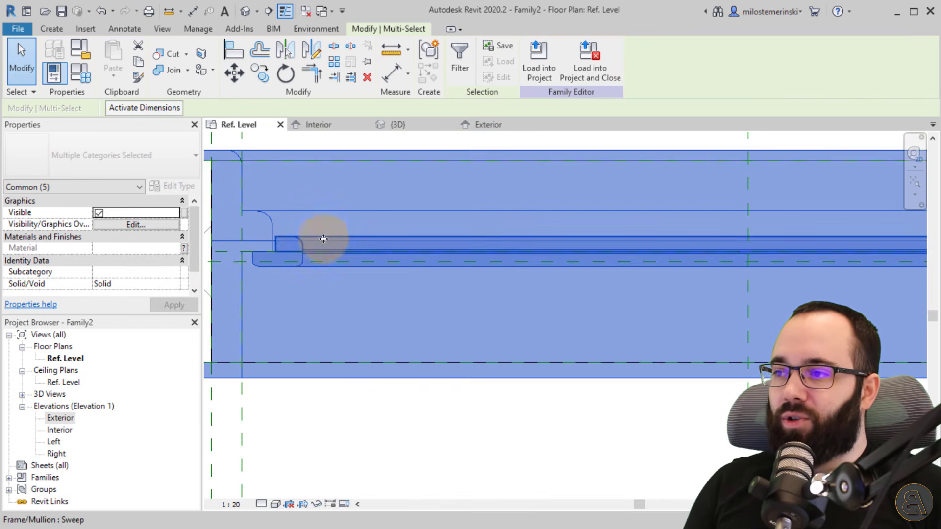
scroll(324, 239, "down", 4)
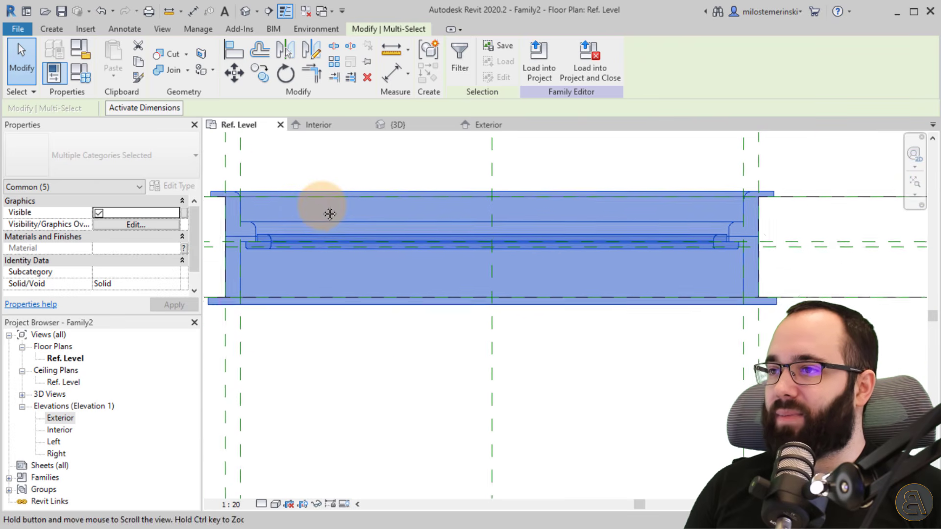
middle_click_drag(329, 214, 328, 211)
left_click(346, 180)
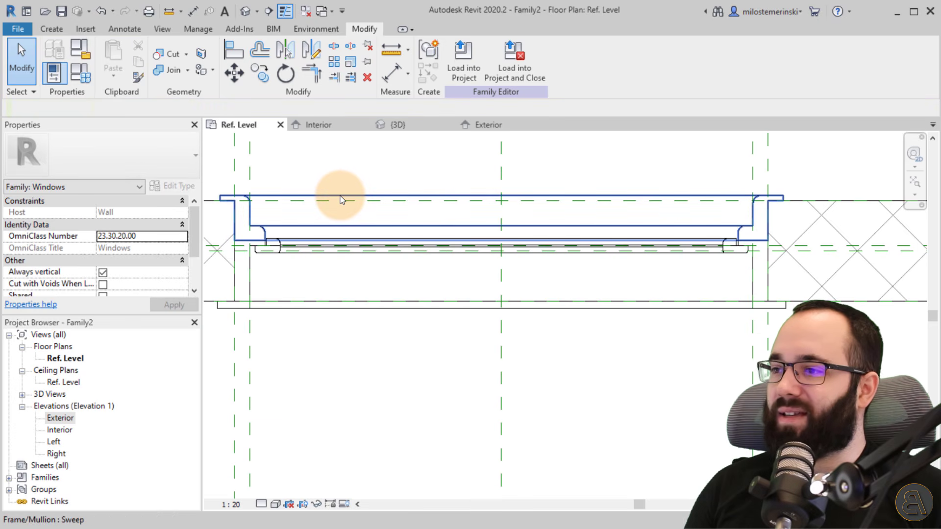
Turn off Plan/RCP and When cut in Plan/RCP in the visibility settings of the large exterior frame sweep
left_click(337, 198)
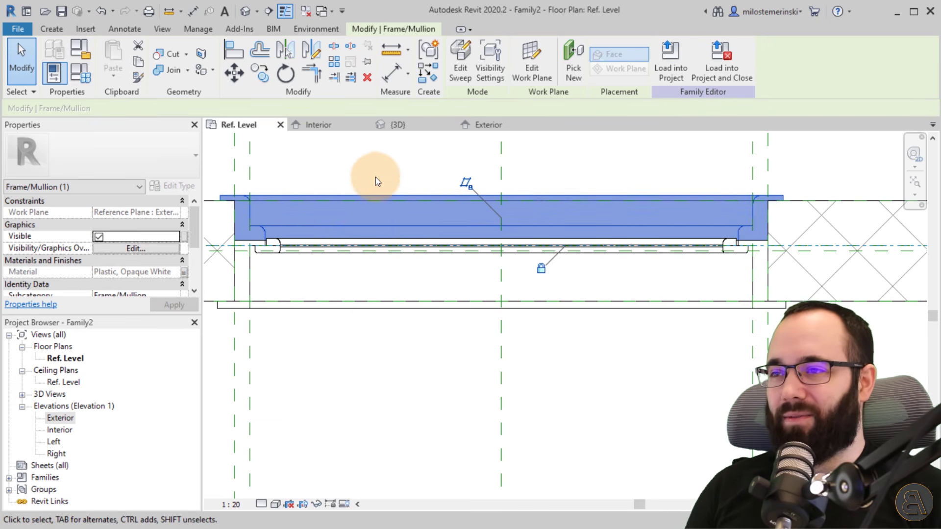
left_click(489, 80)
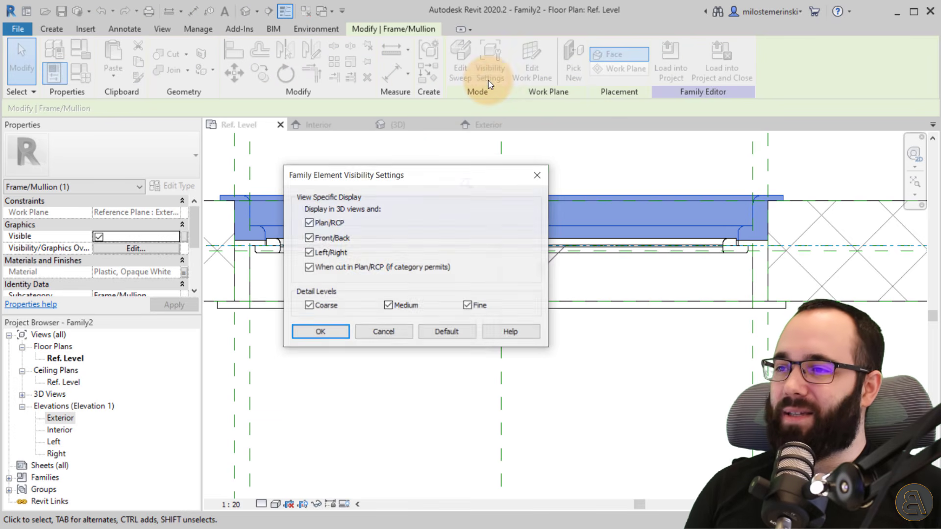
left_click(308, 223)
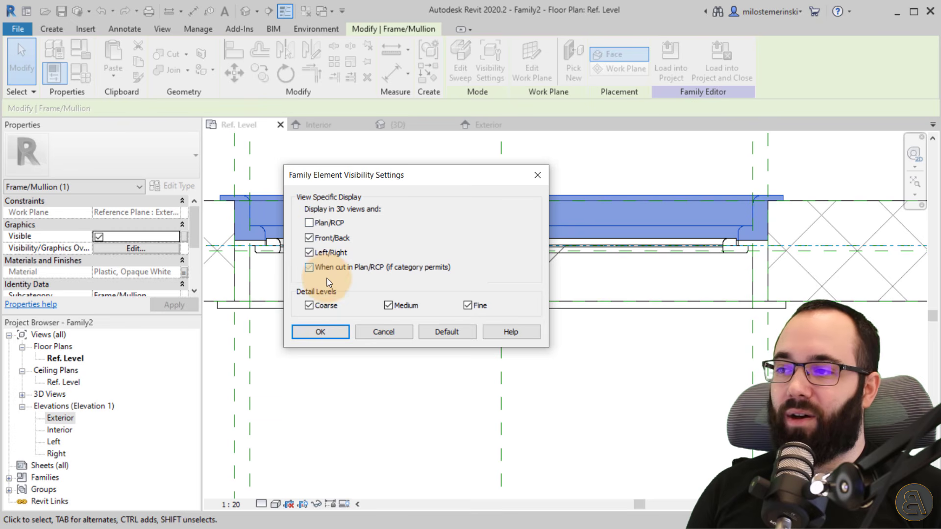
left_click(333, 333)
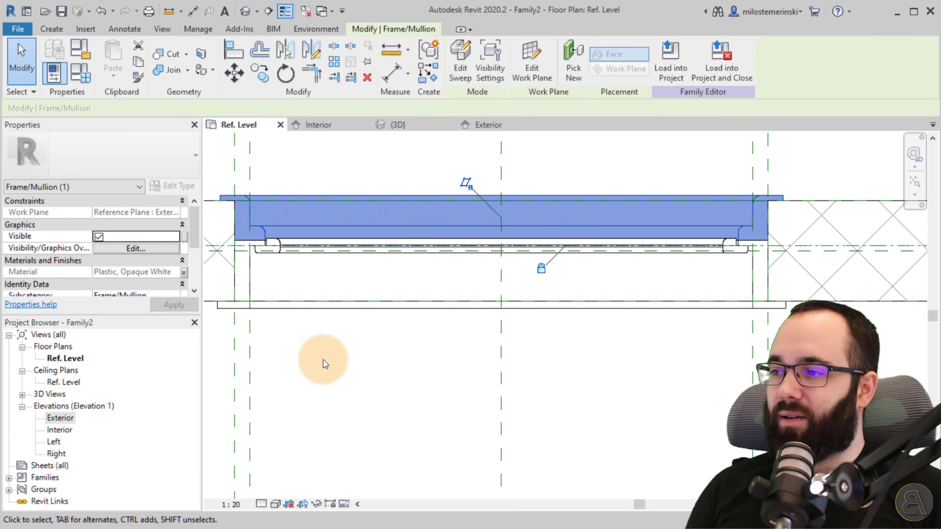
left_click(322, 360)
scroll(246, 204, "up", 4)
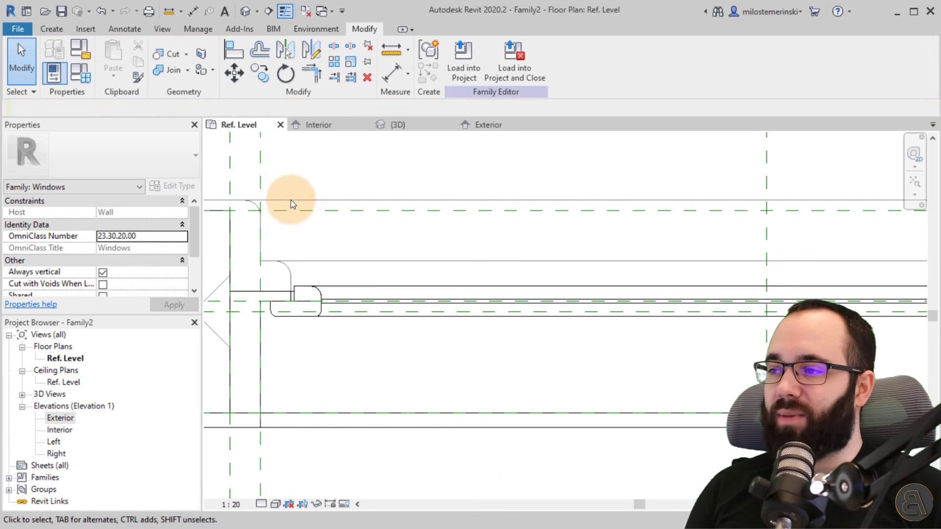
scroll(291, 203, "down", 4)
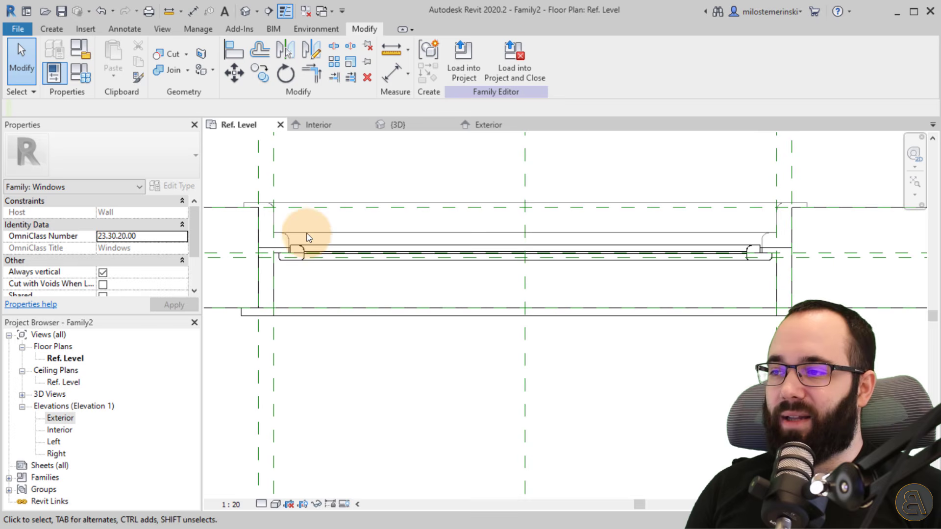
Turn Preview Visibility on to check the plan display of the window, and switch it back off
left_click(345, 504)
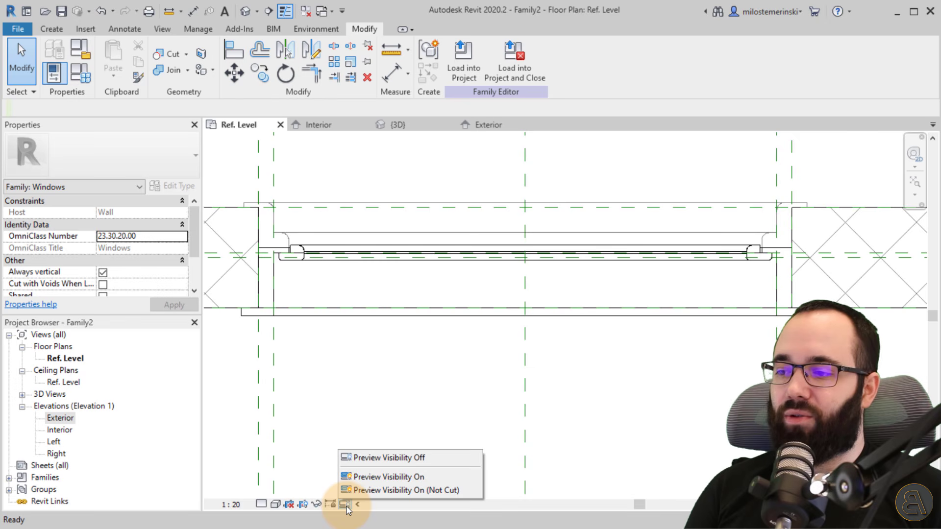
left_click(388, 476)
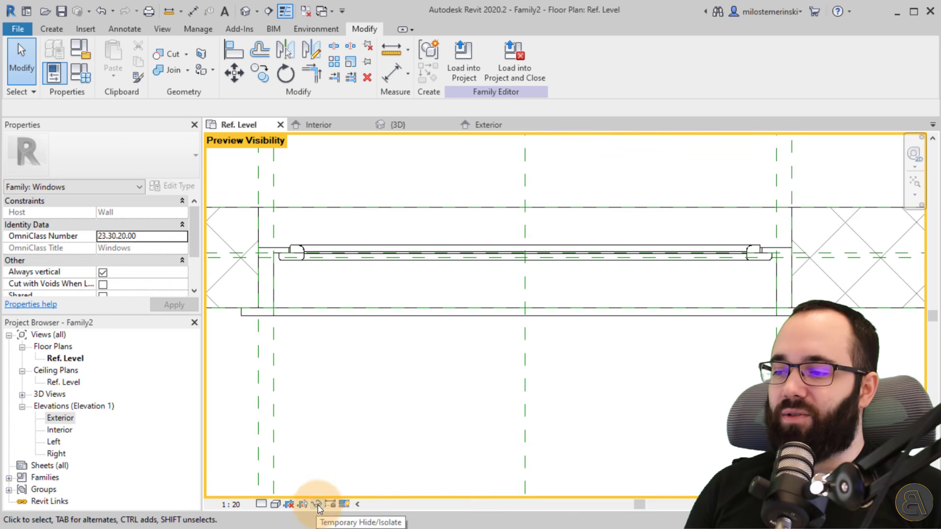
left_click(345, 504)
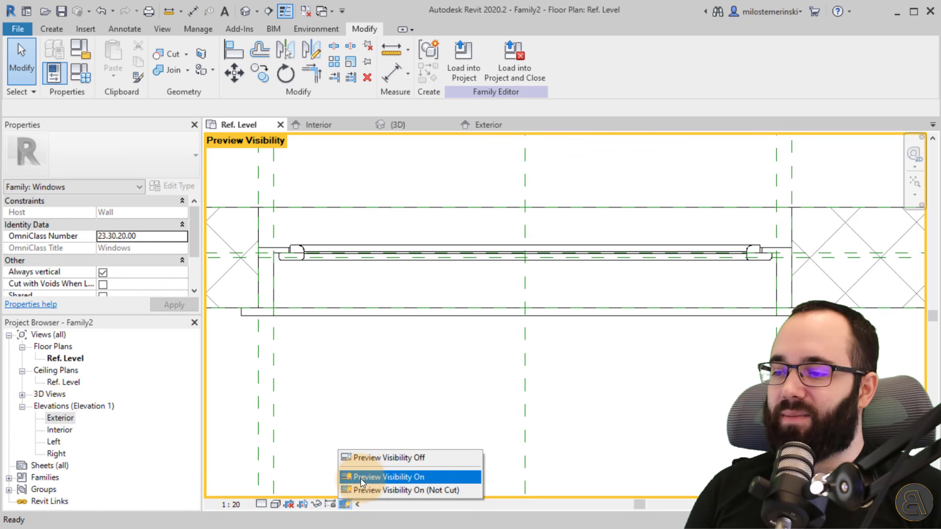
left_click(368, 458)
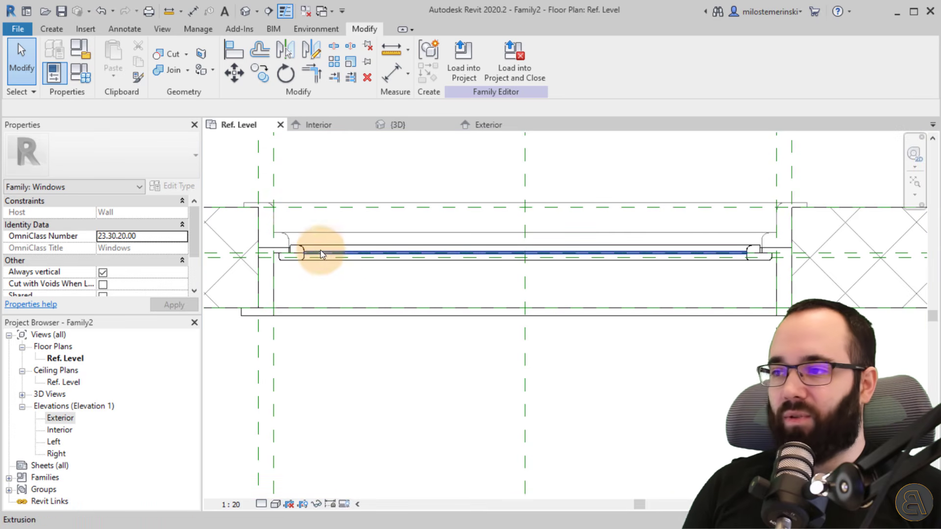
Turn off Plan/RCP and When cut in Plan/RCP in the visibility settings of the small exterior sweep beside the glass
scroll(294, 252, "up", 3)
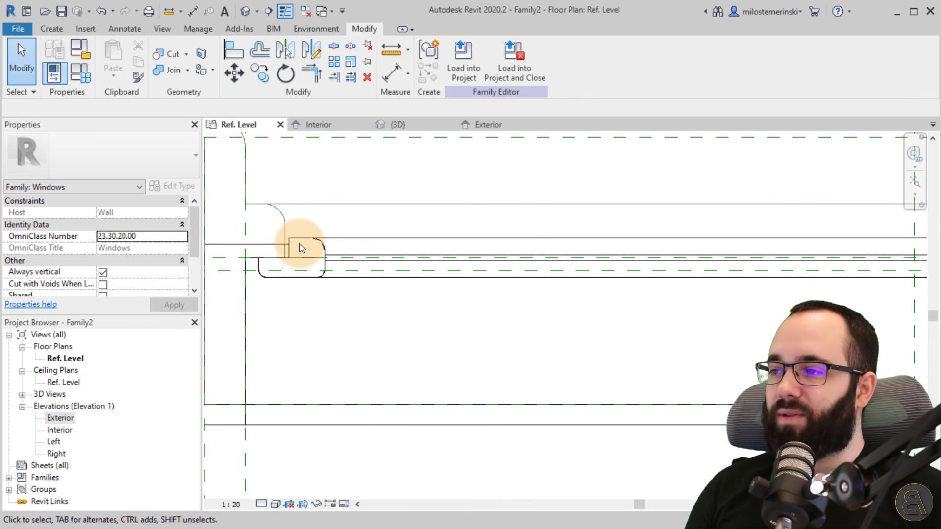
left_click(300, 246)
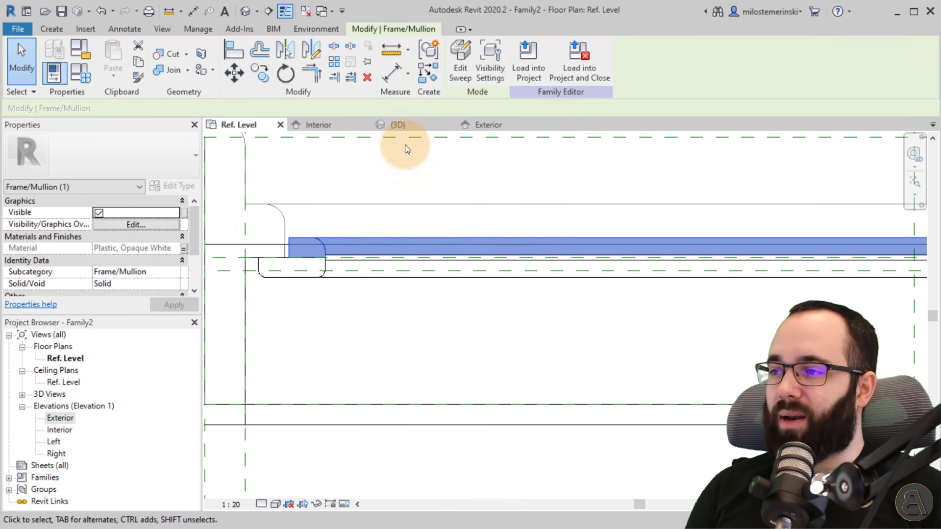
left_click(490, 73)
left_click(309, 223)
left_click(310, 268)
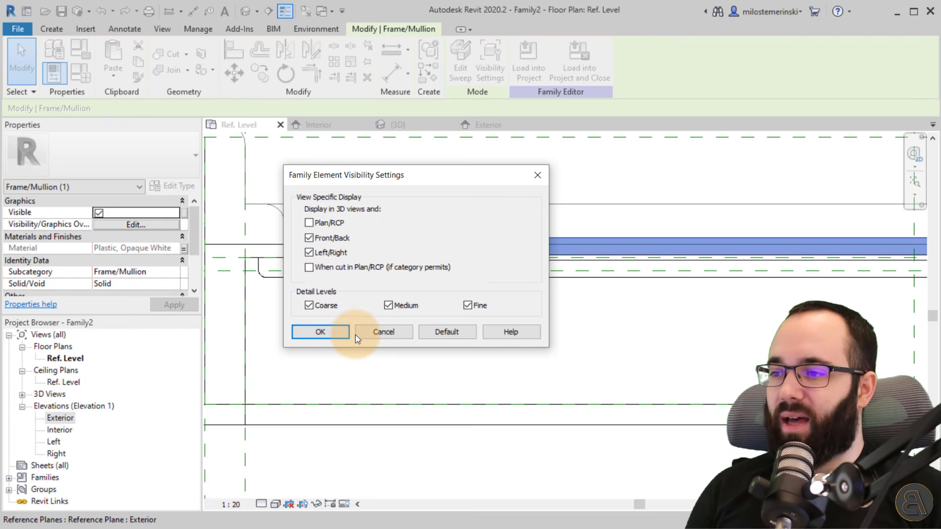
left_click(335, 334)
scroll(343, 325, "down", 1)
left_click(342, 321)
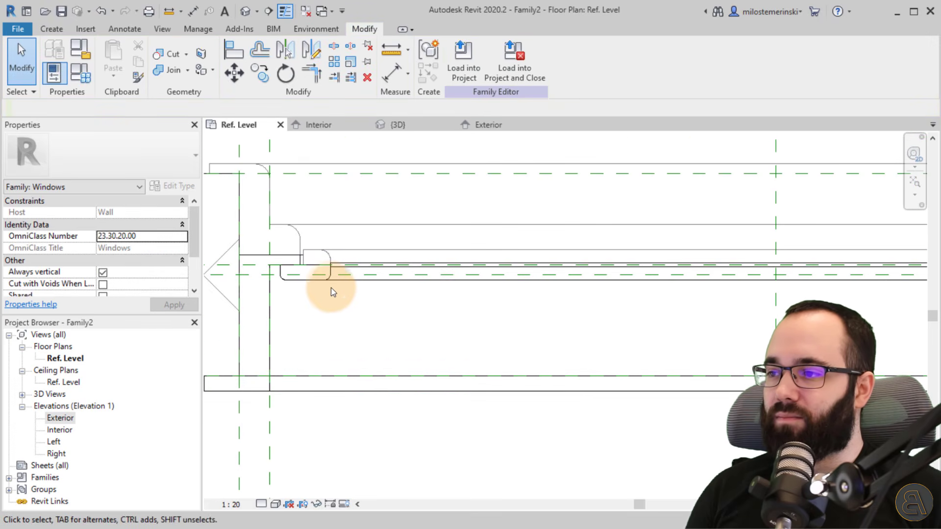
Turn off Plan/RCP and When cut in Plan/RCP in the visibility settings of the small interior sweep beside the glass
left_click(330, 276)
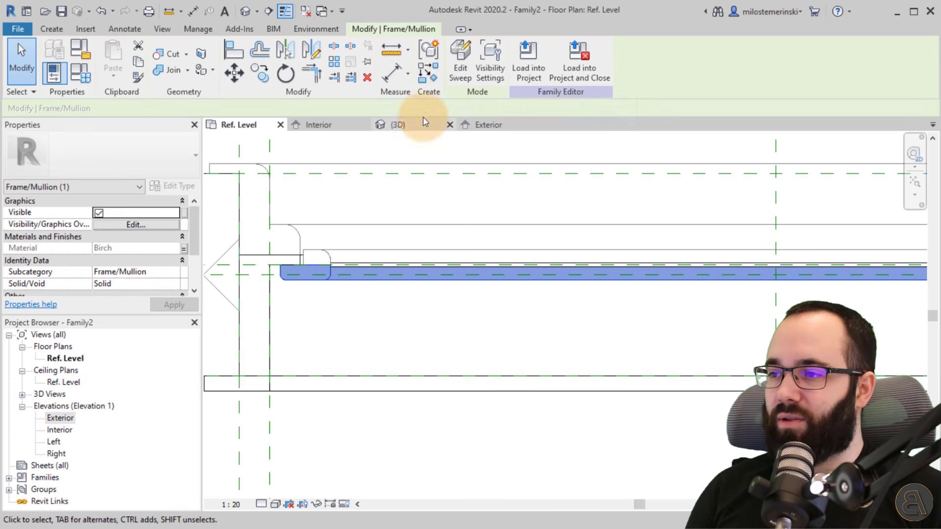
left_click(490, 74)
left_click(327, 223)
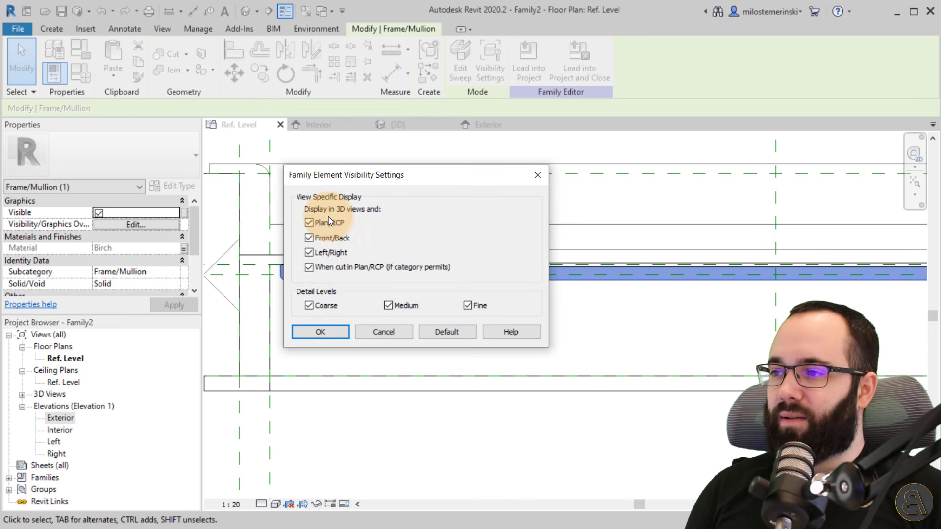
left_click(335, 275)
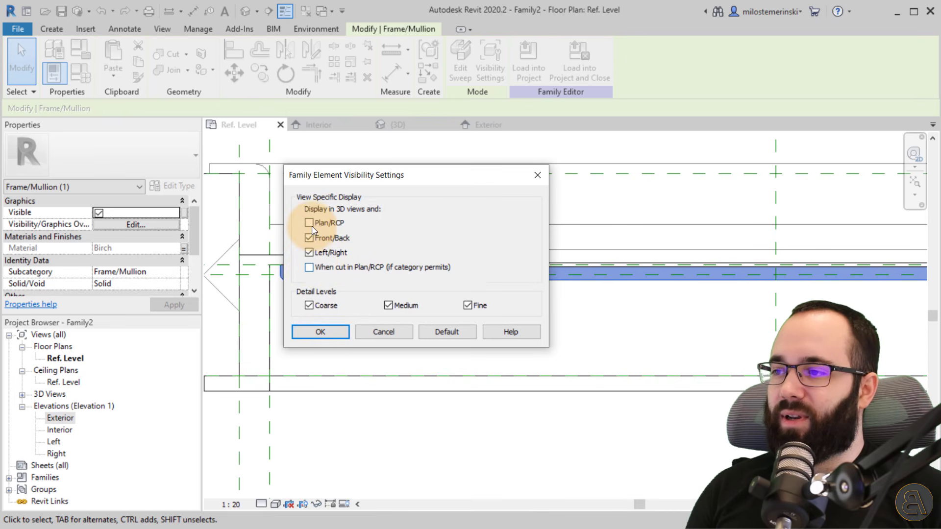
left_click(316, 331)
left_click(310, 357)
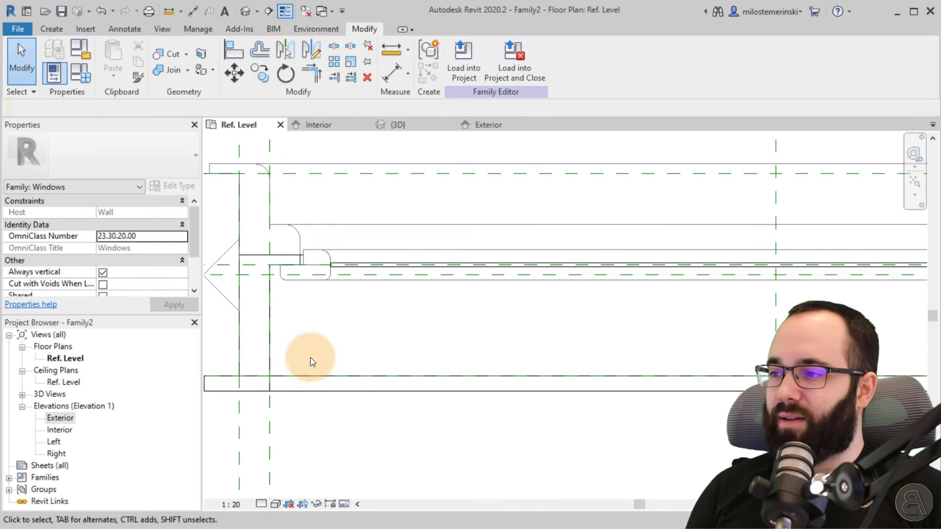
Turn off Plan/RCP and When cut in Plan/RCP in the visibility settings of the large interior frame sweep
left_click(291, 391)
left_click(488, 78)
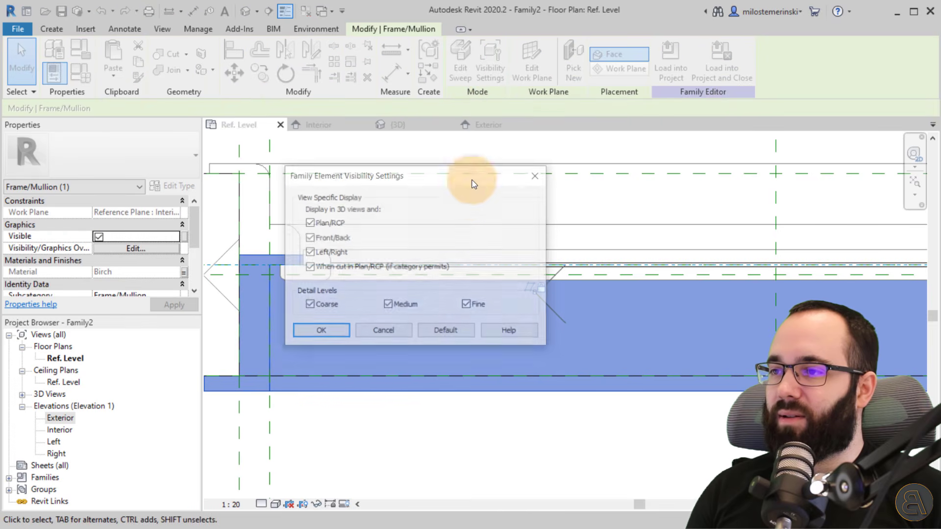
left_click(316, 223)
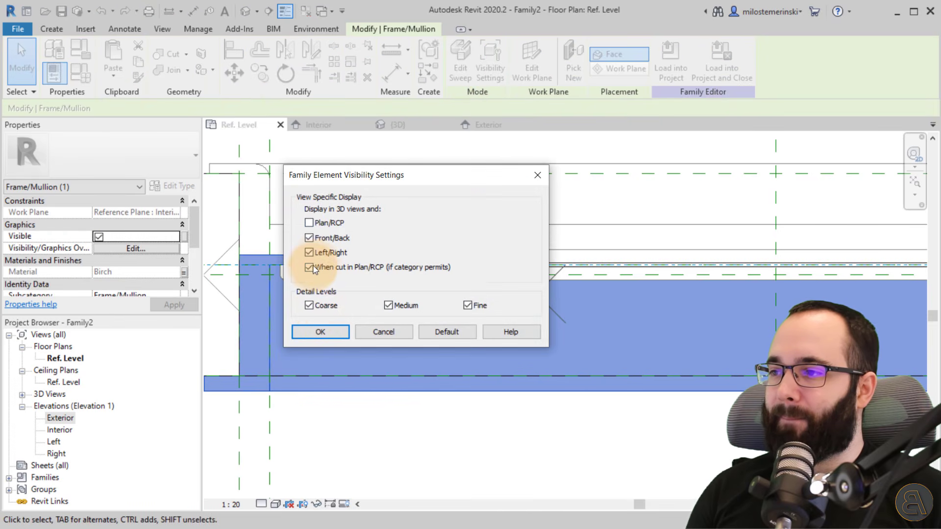
left_click(309, 267)
left_click(337, 332)
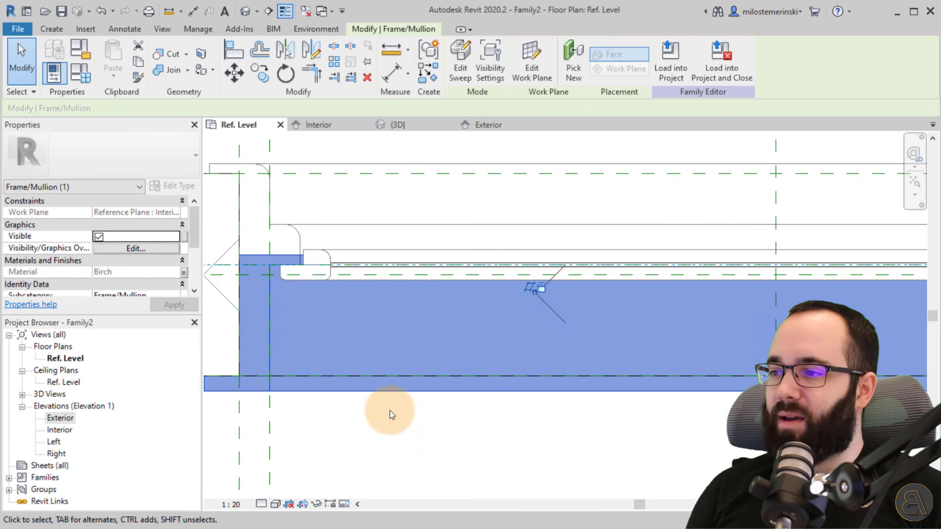
Assign the Glass subcategory to the glass pane extrusion
left_click(389, 413)
left_click(356, 268)
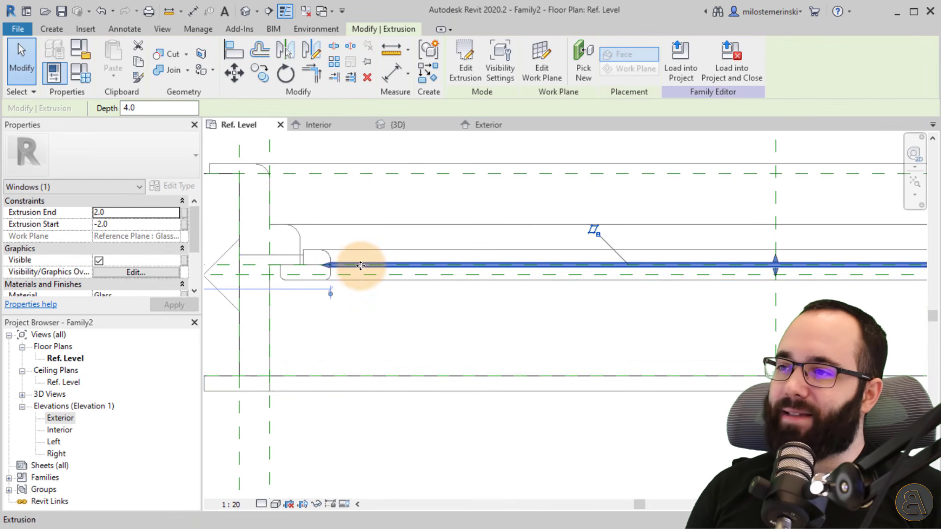
scroll(145, 243, "down", 3)
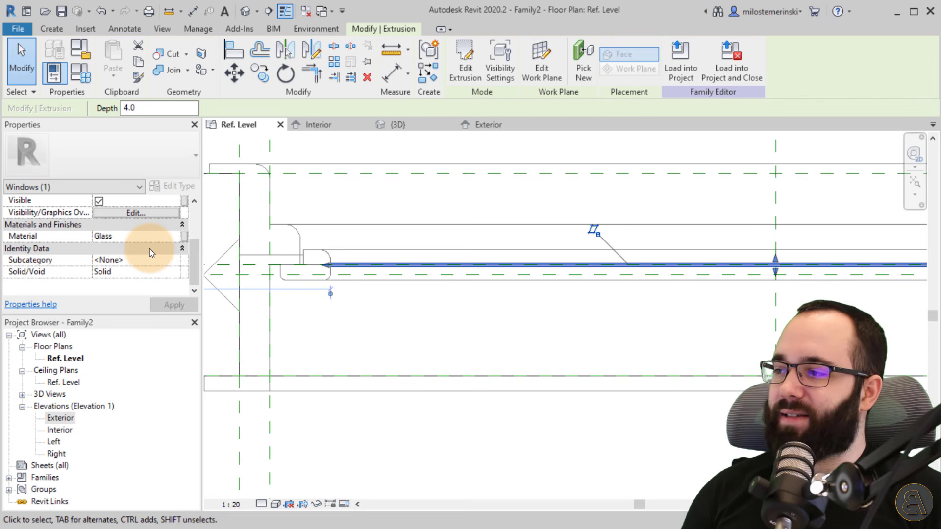
left_click(173, 261)
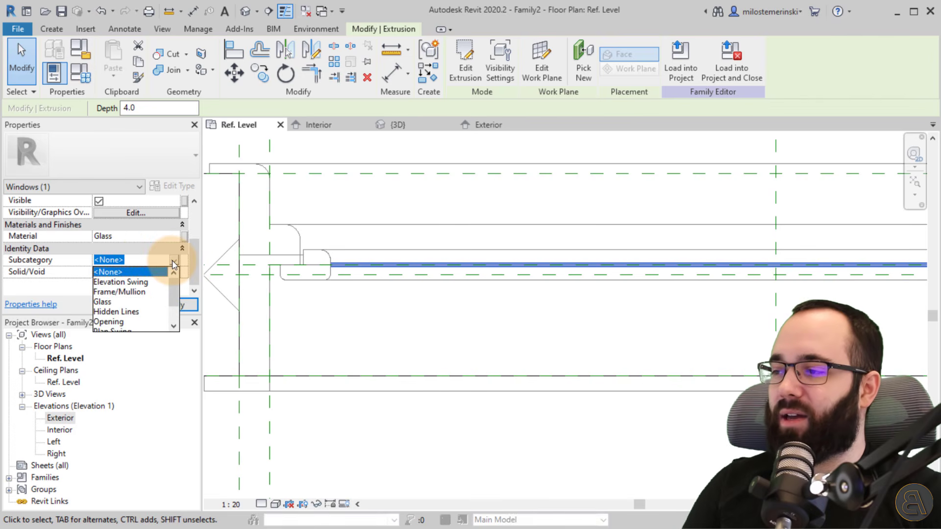
left_click(162, 301)
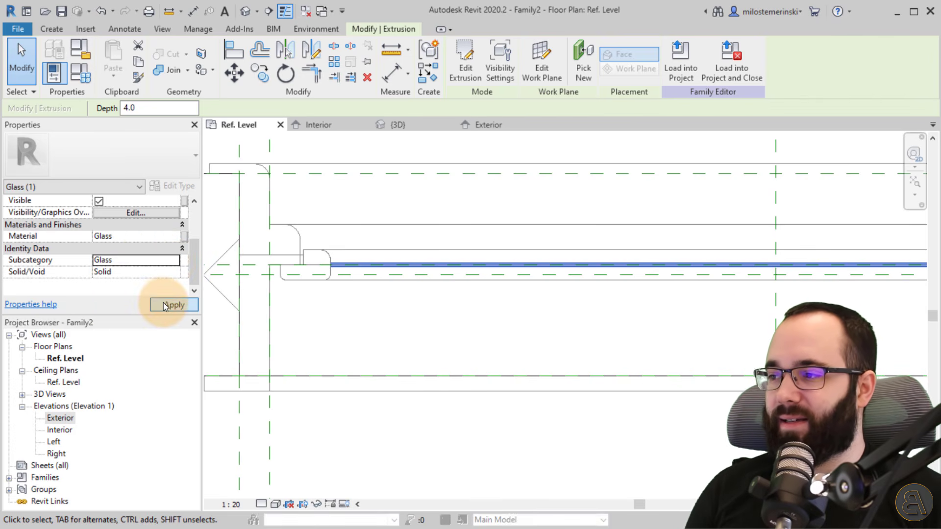
left_click(165, 305)
Turn off Plan/RCP and When cut in Plan/RCP in the visibility settings of the glass pane
left_click(499, 64)
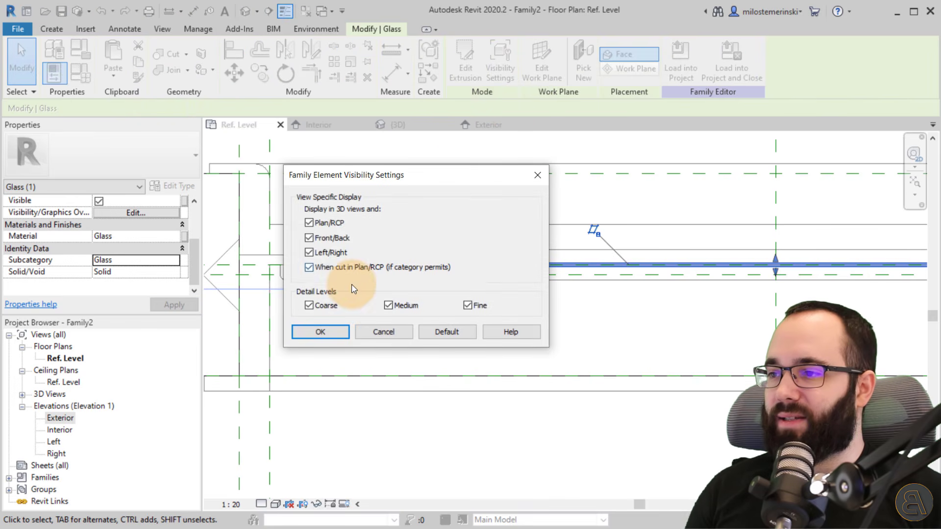
left_click(309, 223)
left_click(309, 268)
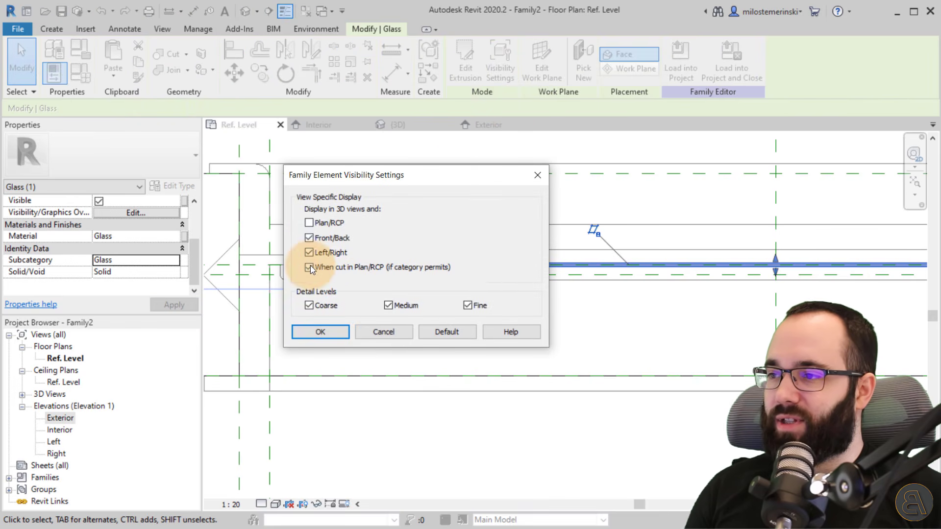
left_click(316, 332)
left_click(406, 338)
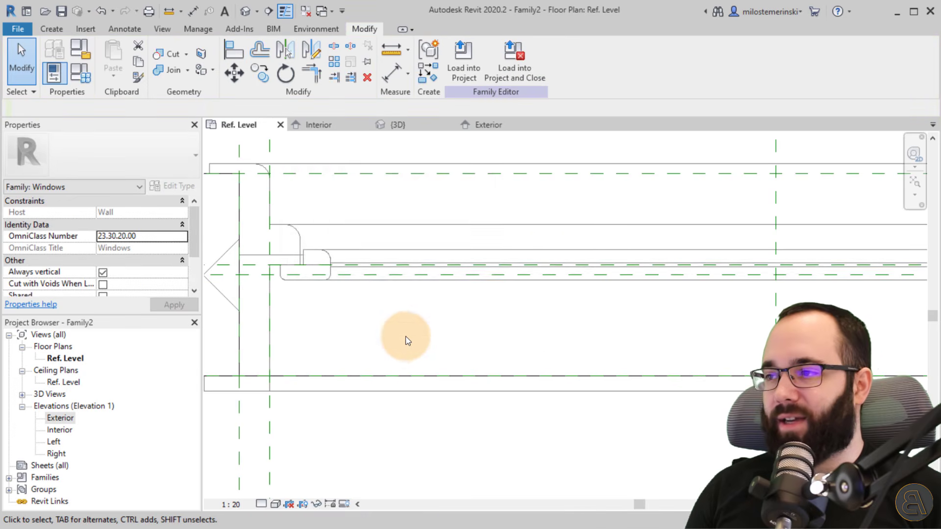
Draw a symbolic-line rectangle over the left frame jamb across the full wall thickness and lock its edges to the references
scroll(439, 289, "down", 1)
middle_click_drag(386, 308, 420, 295)
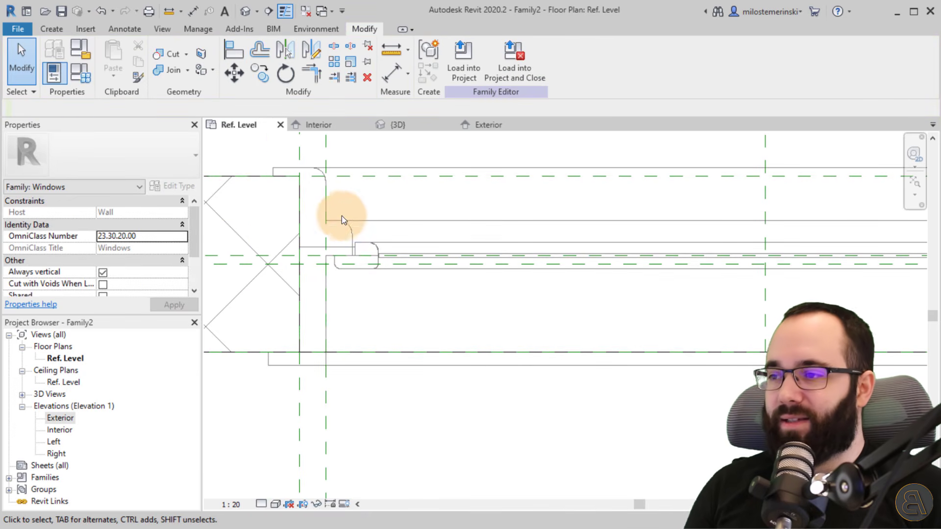
left_click(51, 30)
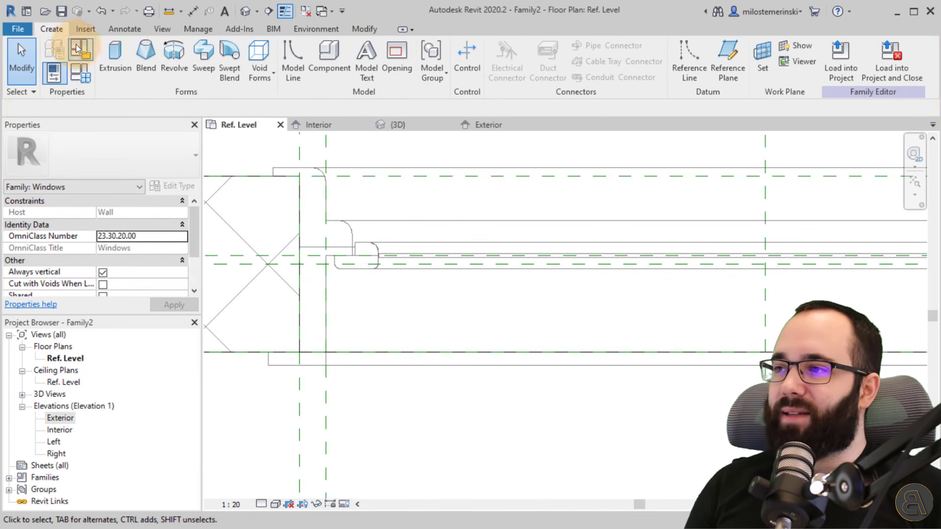
left_click(125, 29)
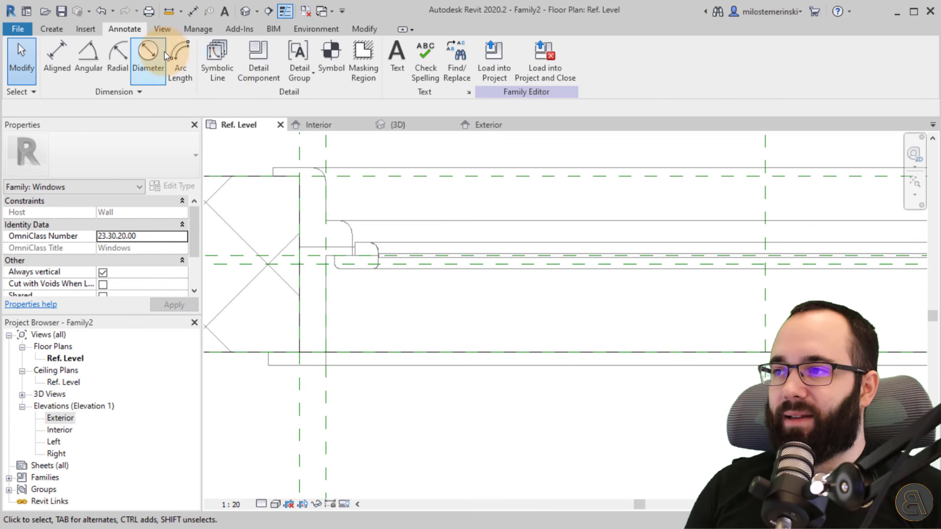
left_click(221, 79)
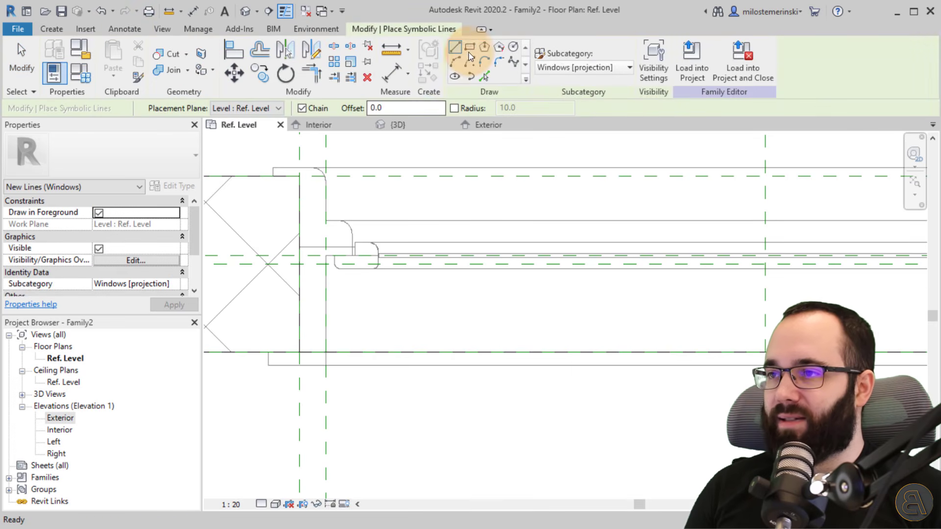
left_click(300, 176)
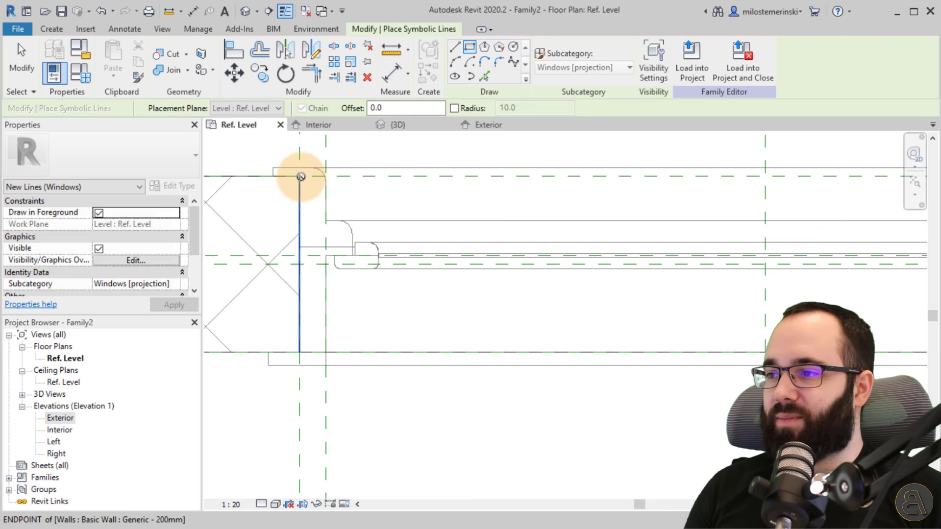
left_click(325, 352)
left_click(302, 293)
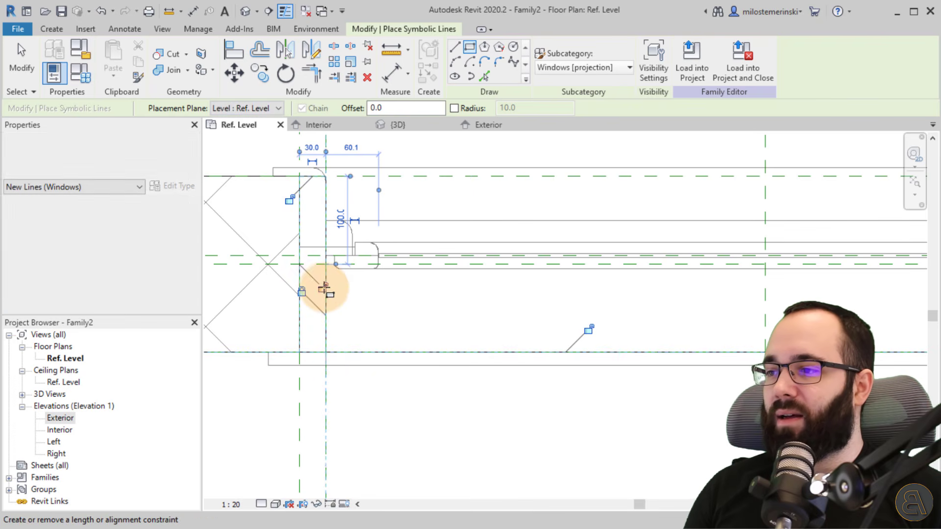
left_click(322, 289)
left_click(289, 200)
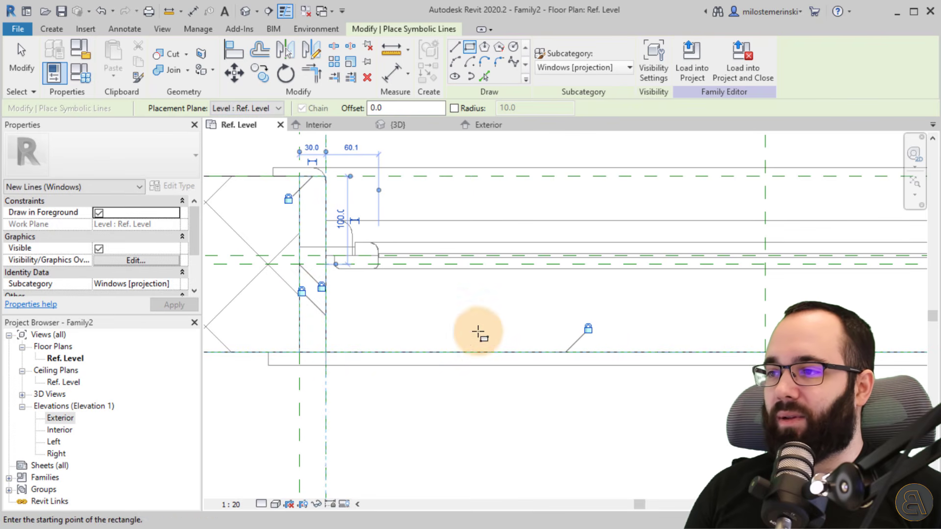
Draw a symbolic-line rectangle over the right frame jamb across the full wall thickness and lock all four edges
middle_click_drag(481, 337, 72, 338)
middle_click_drag(426, 334, 293, 332)
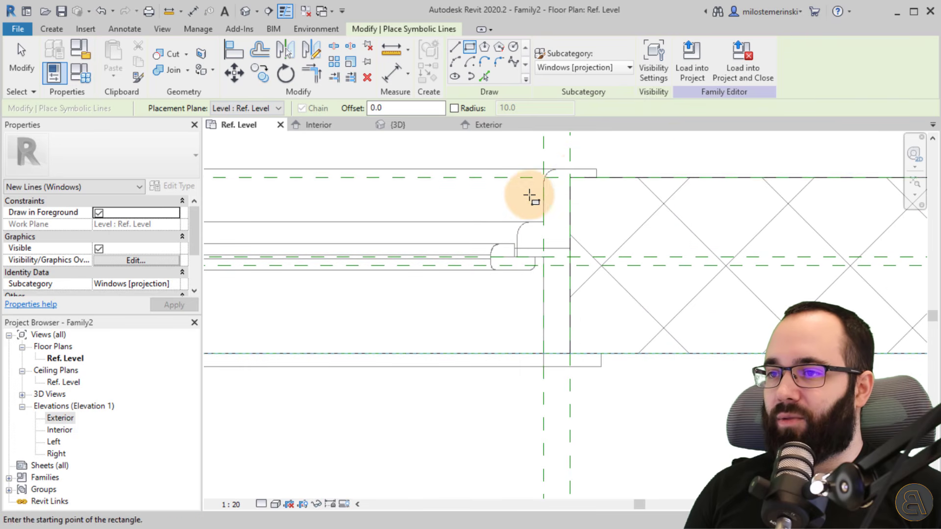
left_click(570, 177)
left_click(544, 352)
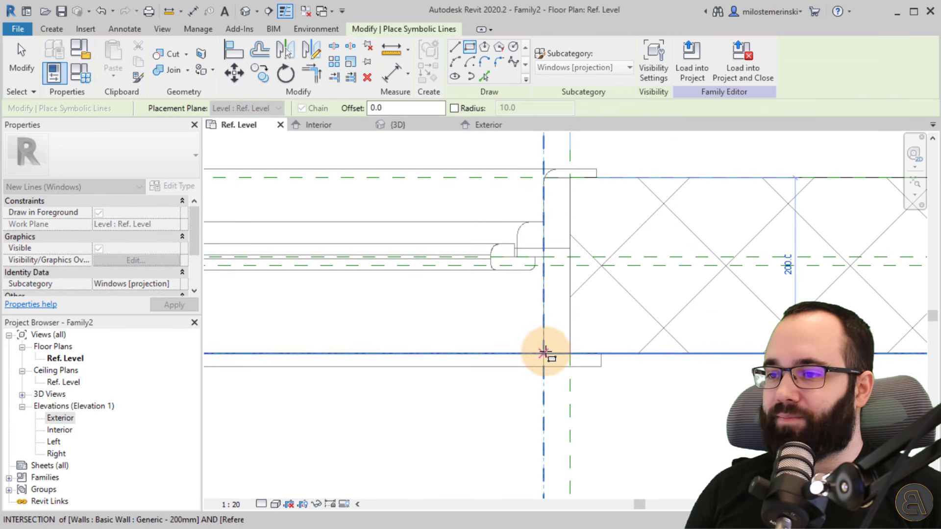
left_click(523, 290)
left_click(594, 289)
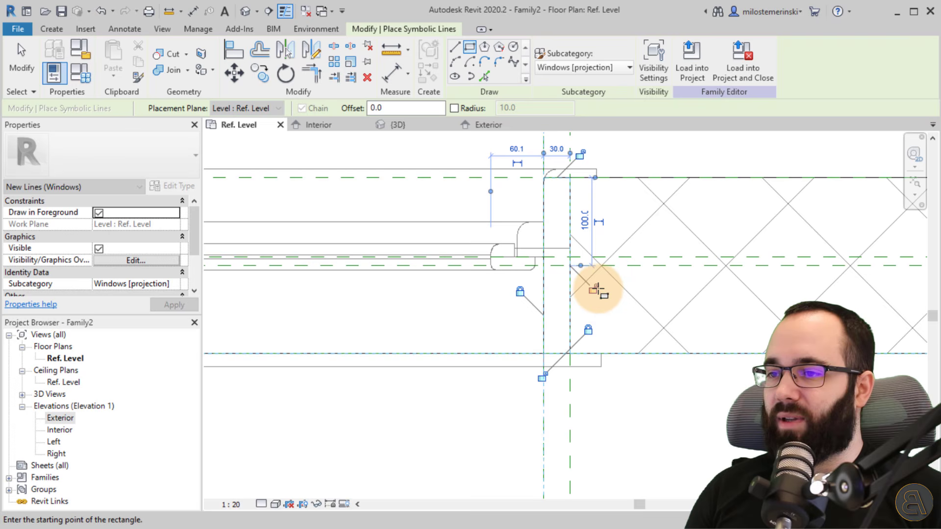
left_click(590, 330)
left_click(542, 377)
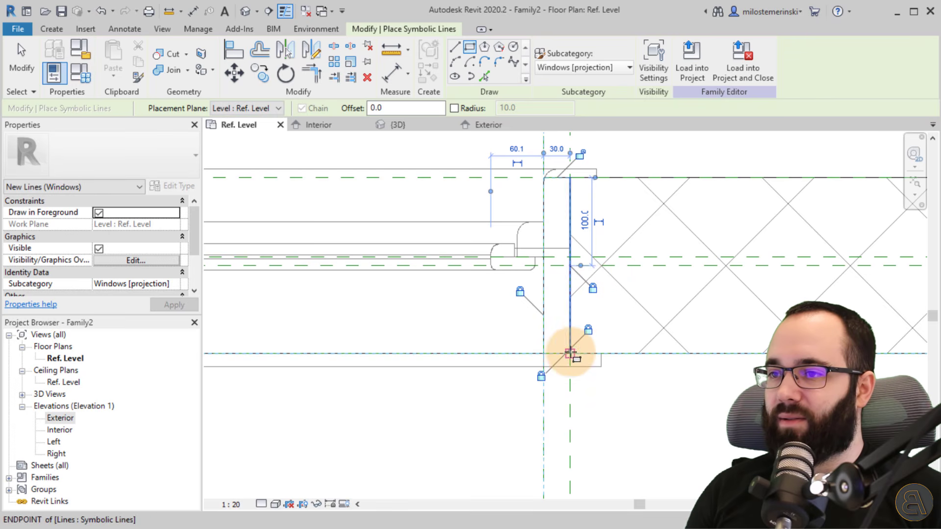
left_click(588, 330)
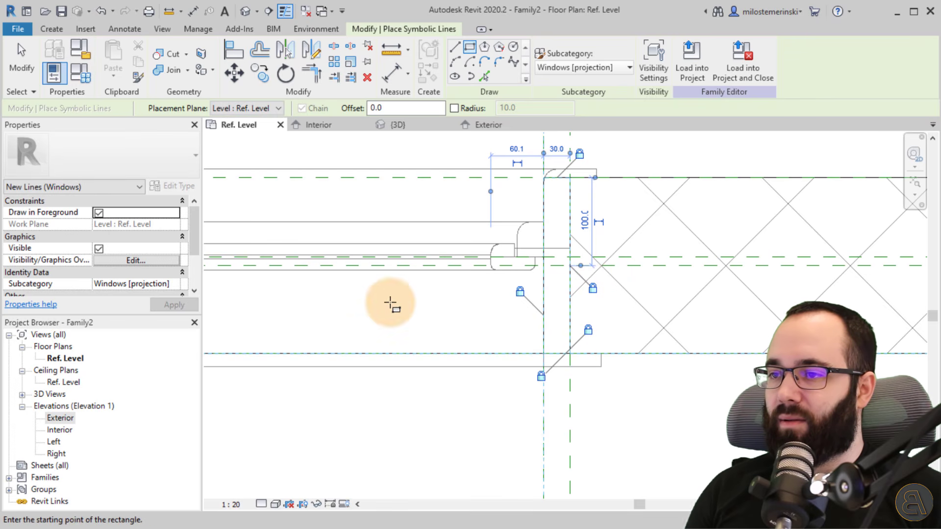
middle_click_drag(386, 303, 634, 302)
scroll(634, 302, "down", 1)
key("Escape")
key("Escape")
Set the subcategory of both jamb rectangles' symbolic lines to Frame/Mullion [cut]
scroll(759, 277, "down", 3)
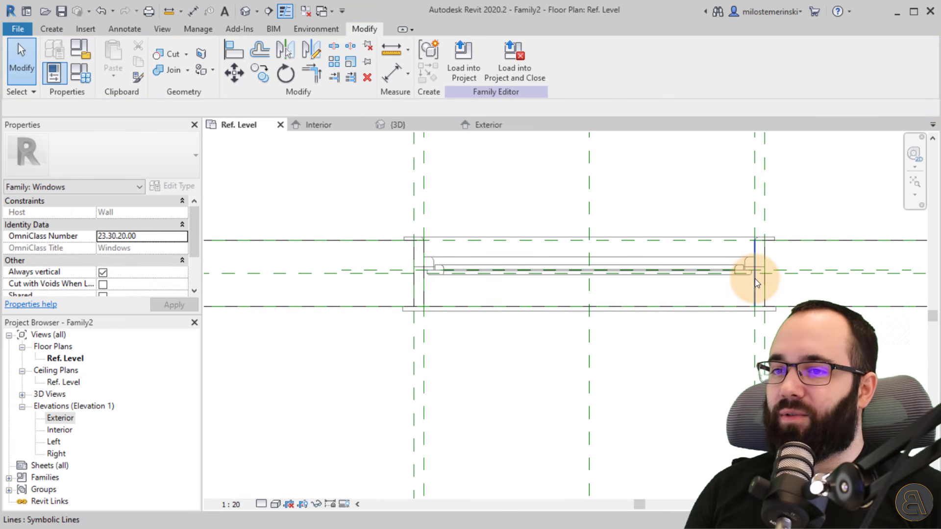
left_click(753, 278)
scroll(428, 281, "up", 2)
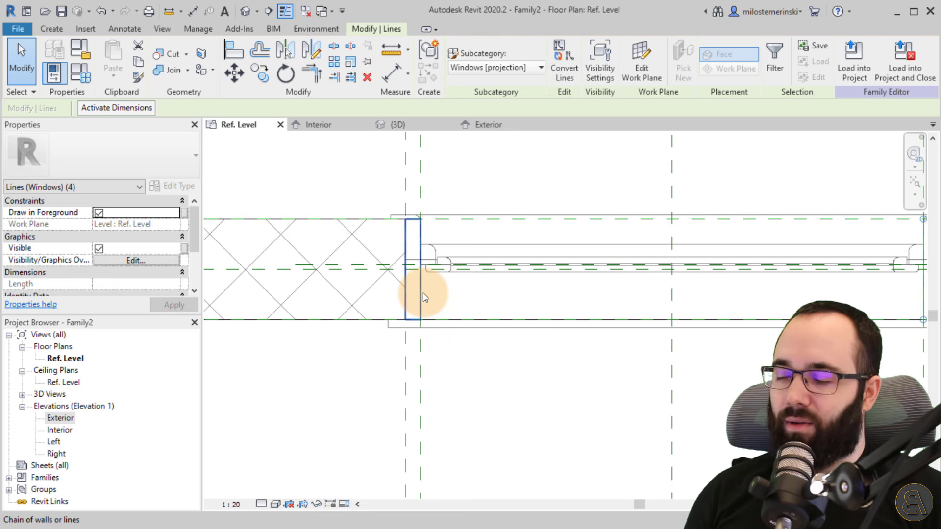
left_click(422, 293, "ctrl")
scroll(464, 306, "down", 2)
middle_click_drag(463, 310, 348, 271)
scroll(360, 264, "up", 1)
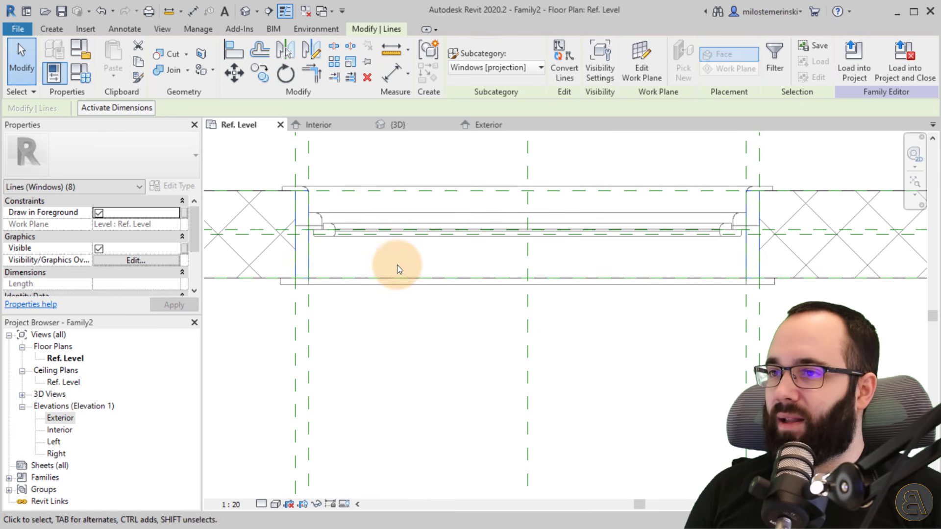
left_click(474, 68)
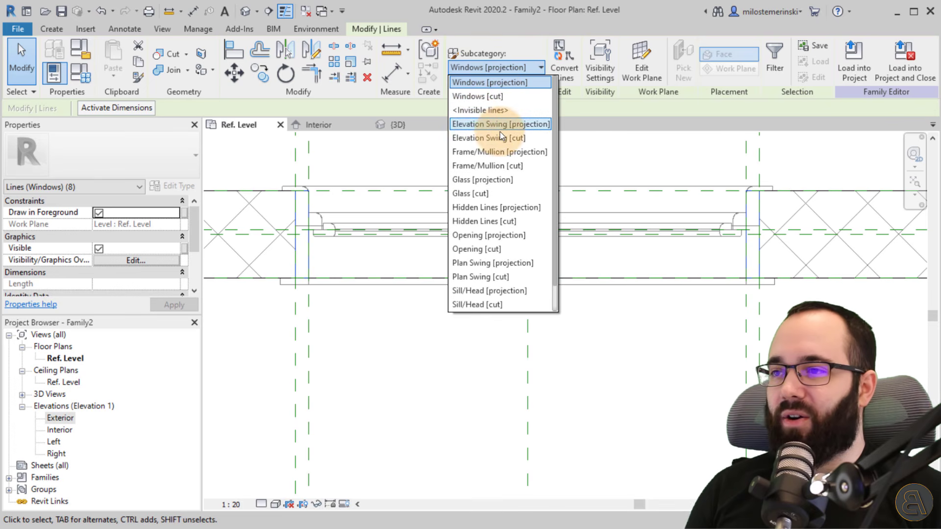
left_click(468, 166)
left_click(343, 159)
Draw a symbolic-line rectangle about 60 by 20 mm from the left jamb's inner face to the glass-side edge of the small sweep
scroll(299, 235, "up", 3)
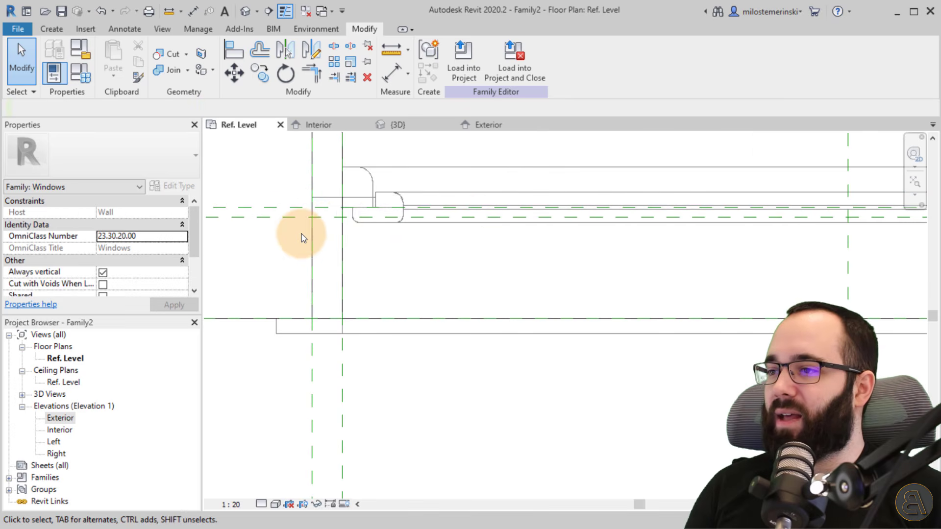
middle_click_drag(346, 218, 351, 287)
scroll(345, 261, "up", 2)
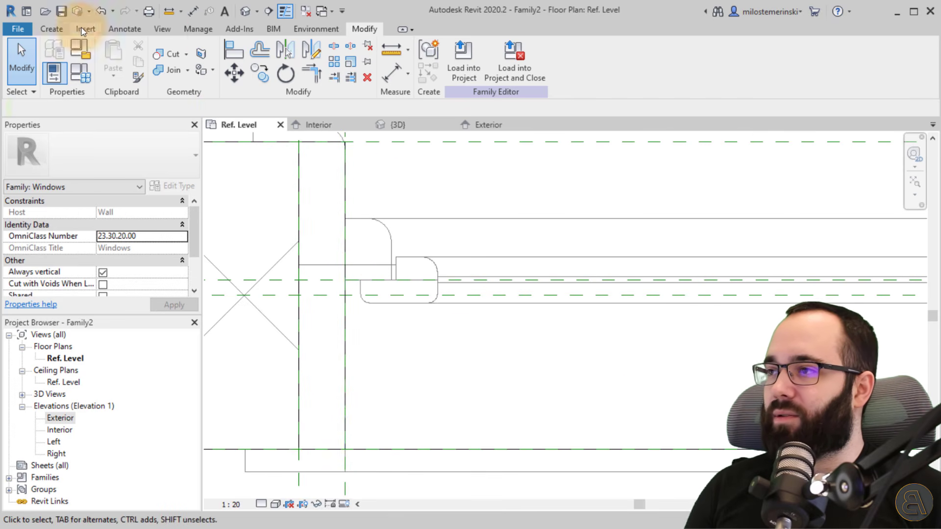
left_click(51, 29)
left_click(124, 29)
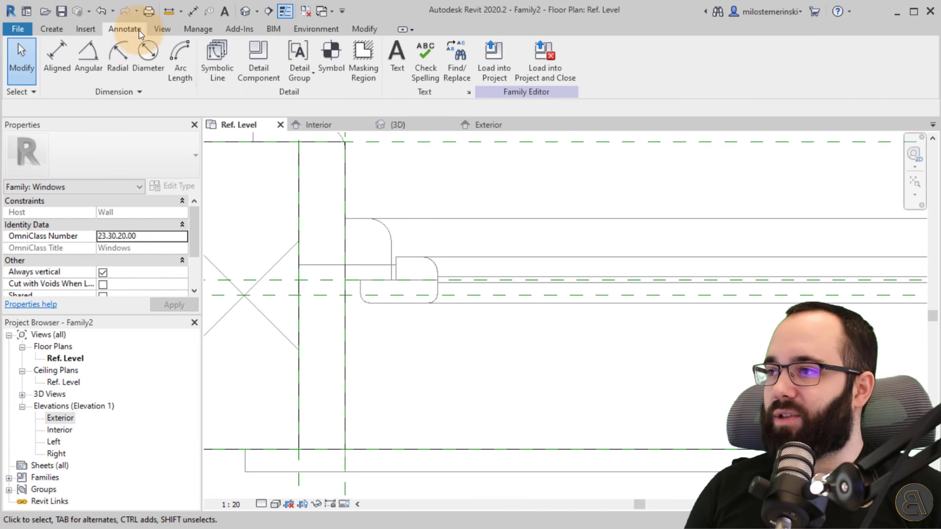
left_click(221, 83)
left_click(469, 47)
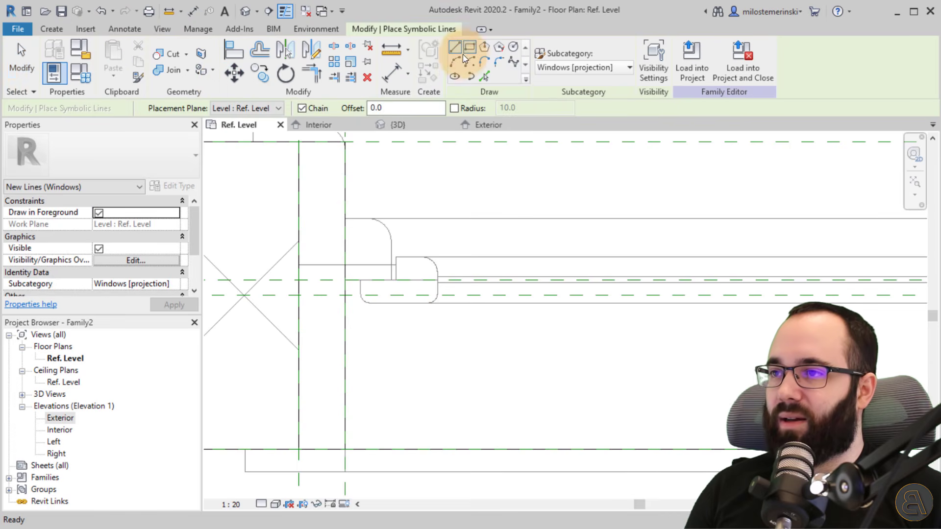
scroll(385, 270, "up", 2)
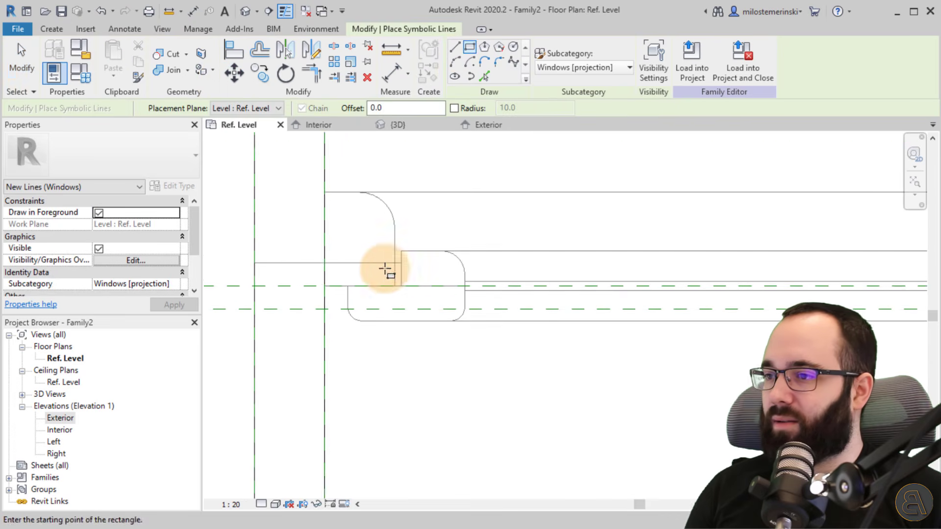
left_click(325, 263)
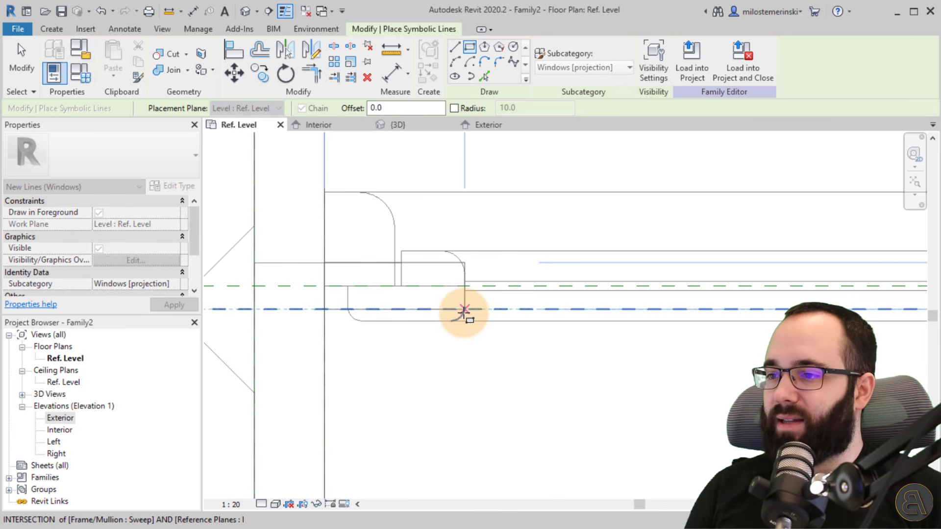
left_click(463, 310)
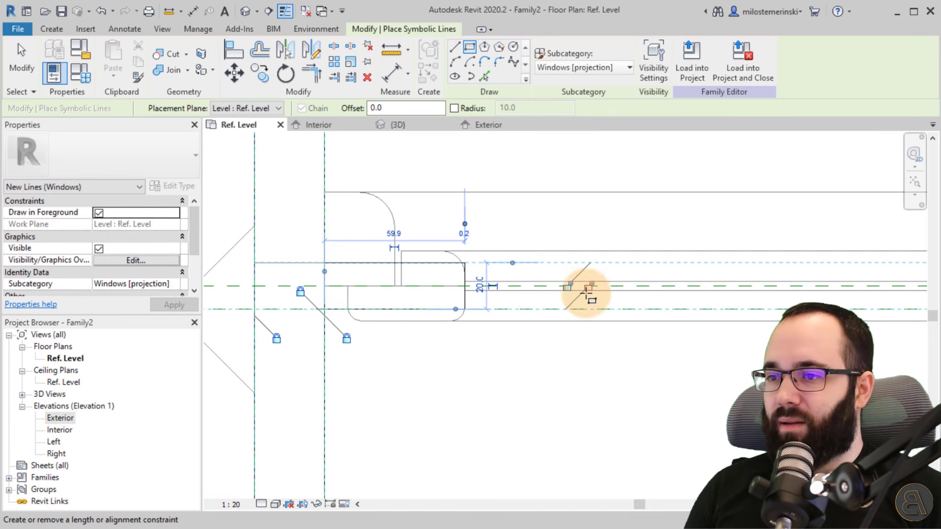
Fit the small rectangle's glass-side line to the sweep edge, lock it there, and check the alignment locks of the other lines
scroll(511, 302, "up", 4)
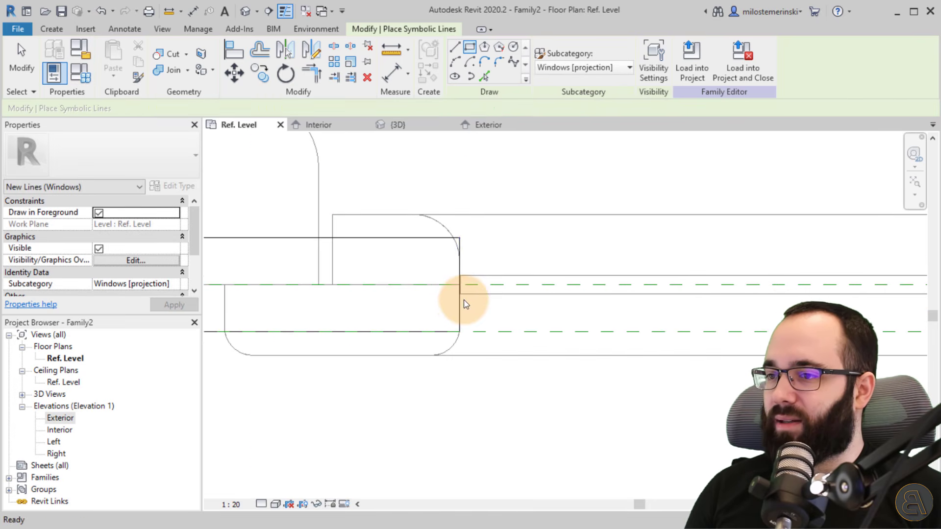
key("Escape")
key("Escape")
left_click(437, 302)
left_click_drag(461, 300, 476, 281)
left_click(436, 265)
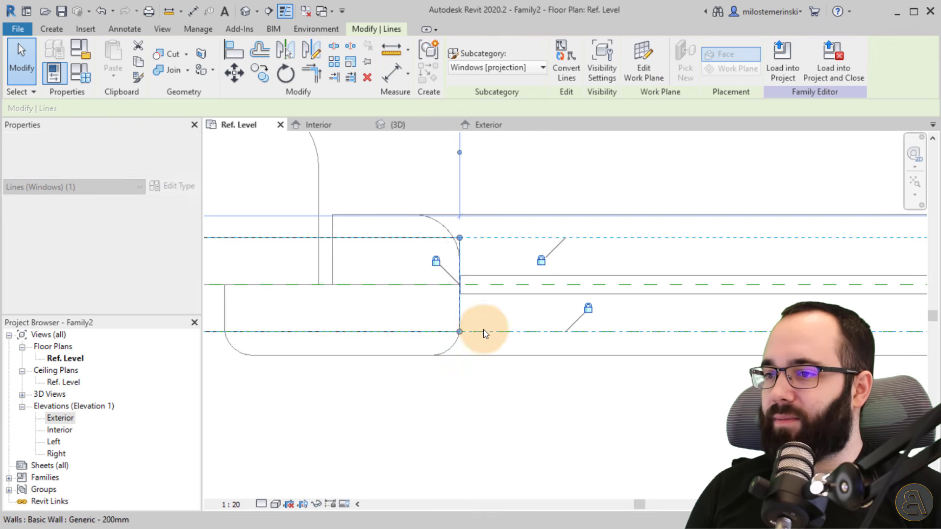
scroll(484, 329, "down", 2)
left_click(479, 388)
left_click(368, 291)
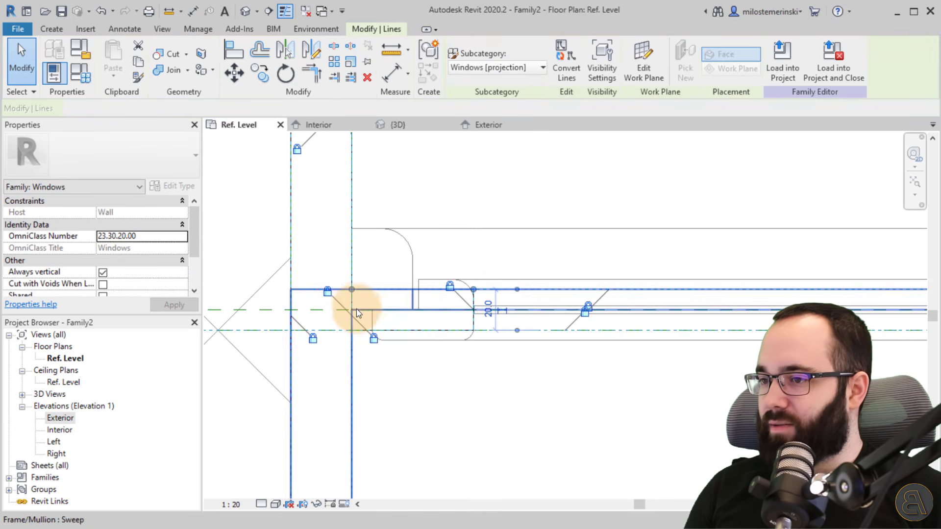
left_click_drag(356, 307, 476, 322)
left_click(458, 370)
Mirror a copy of the small symbolic-line rectangle at the left jamb about the Center (Left/Right) reference plane
scroll(405, 336, "down", 1)
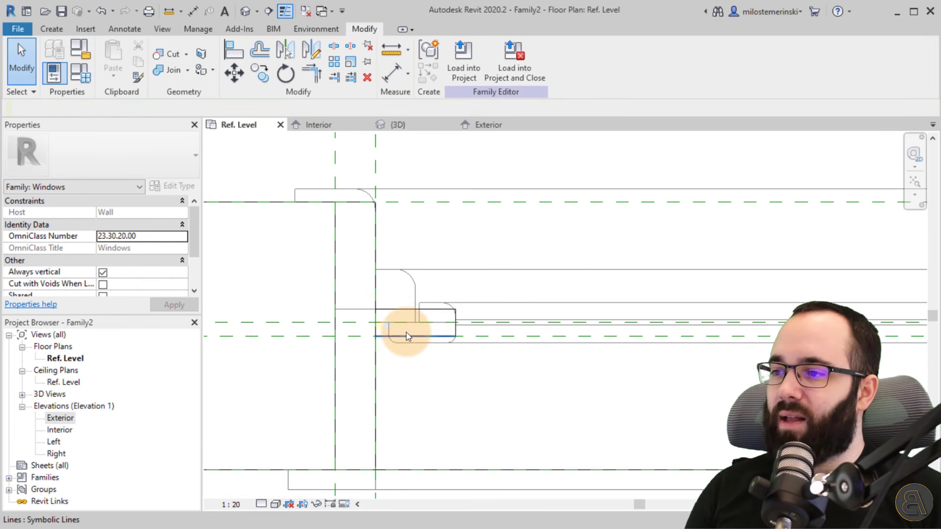
left_click(393, 318)
scroll(358, 304, "down", 3)
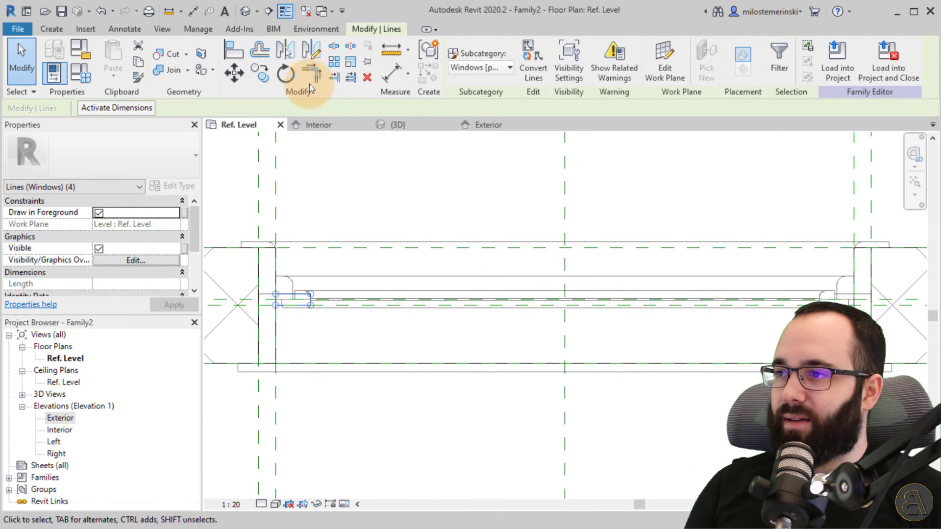
left_click(285, 50)
left_click(566, 204)
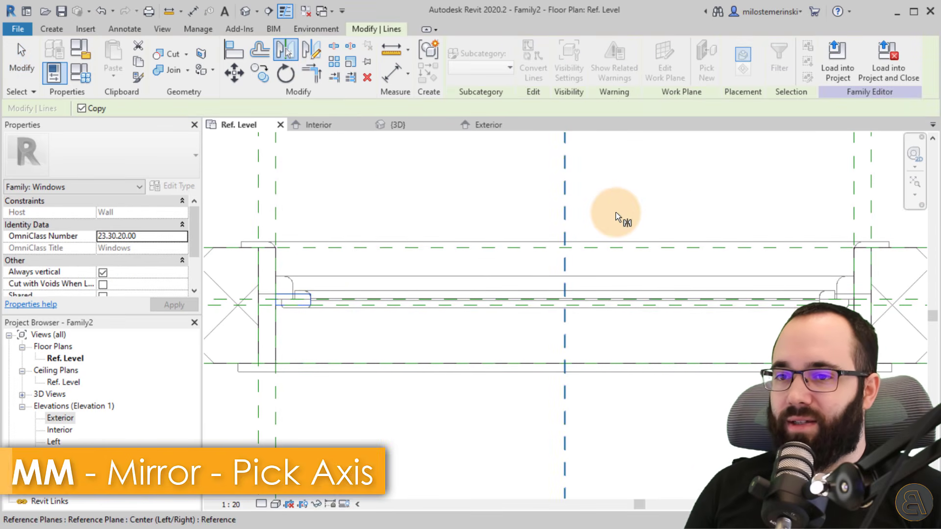
Check the alignment locks on the mirrored rectangle's lines at the right jamb
middle_click_drag(615, 214, 559, 221)
scroll(577, 294, "up", 5)
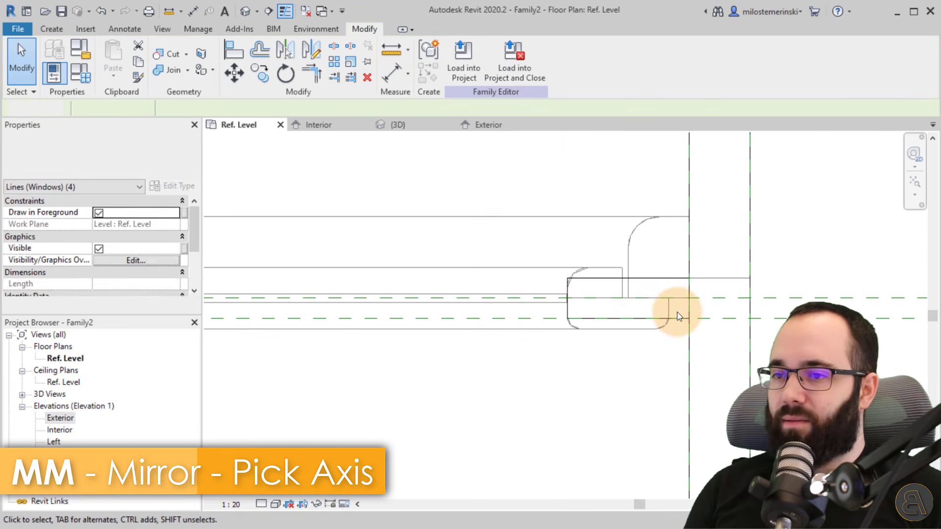
left_click(678, 305)
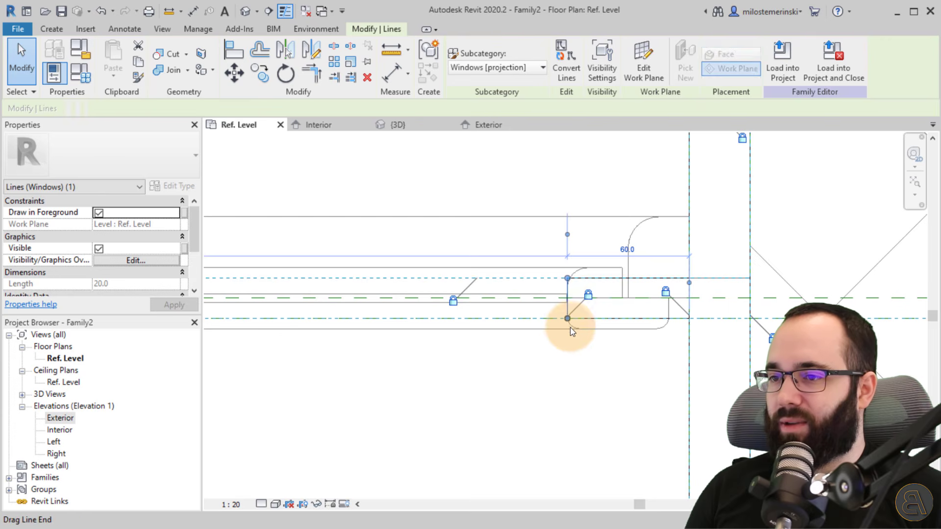
key("Escape")
left_click(567, 293)
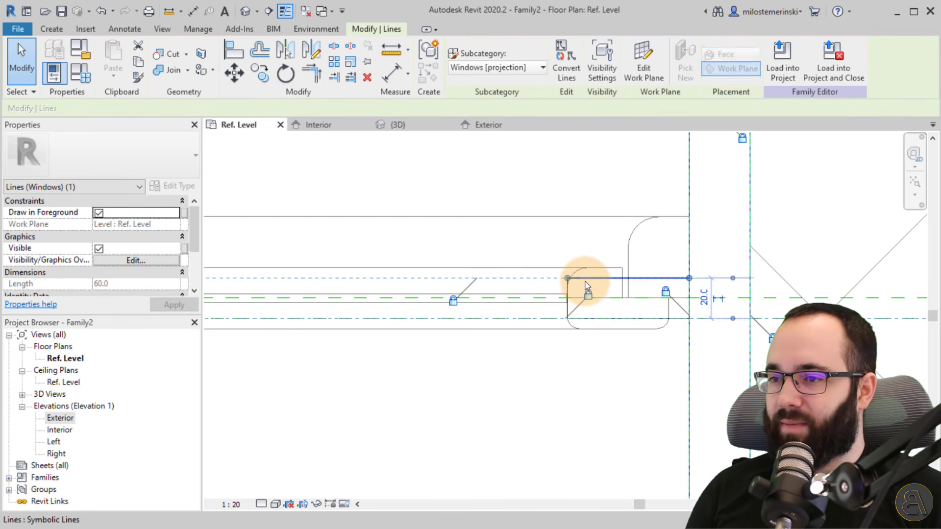
key("Escape")
scroll(619, 294, "down", 3)
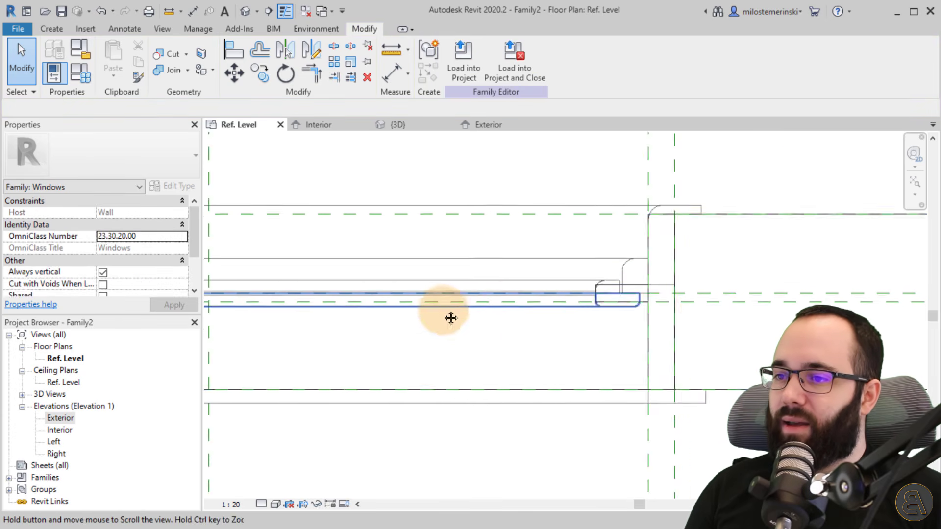
Draw a symbolic line about 880 mm long along the Glass Host reference plane between the two small rectangles
middle_click_drag(451, 318, 738, 317)
middle_click_drag(310, 318, 554, 326)
scroll(388, 316, "up", 3)
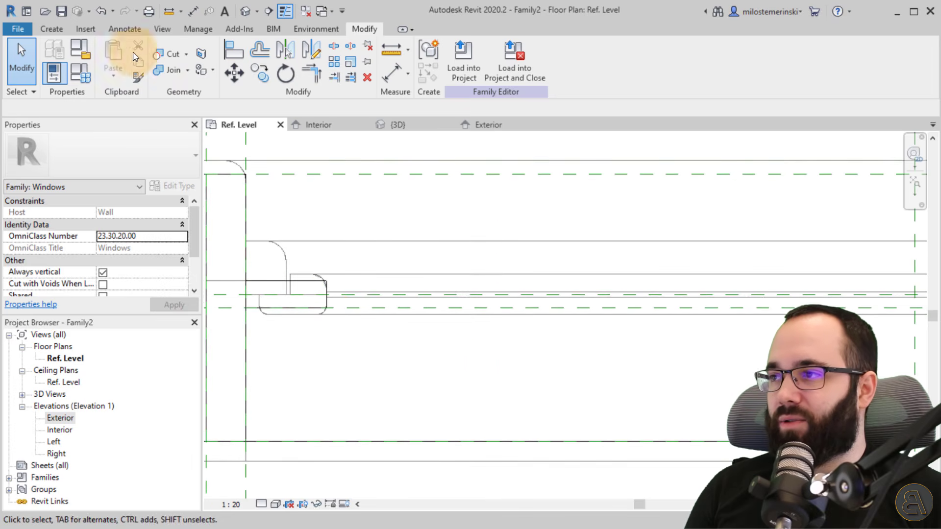
left_click(52, 29)
left_click(120, 27)
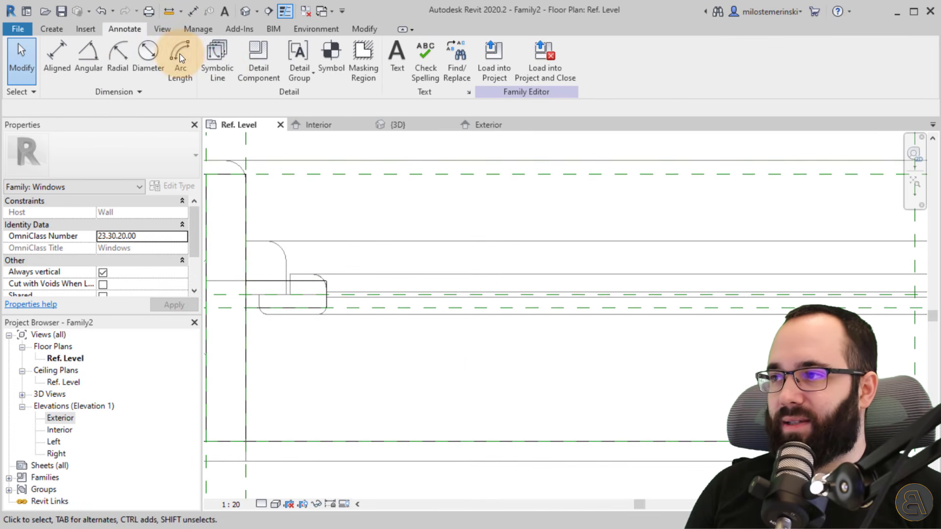
left_click(223, 72)
left_click(326, 295)
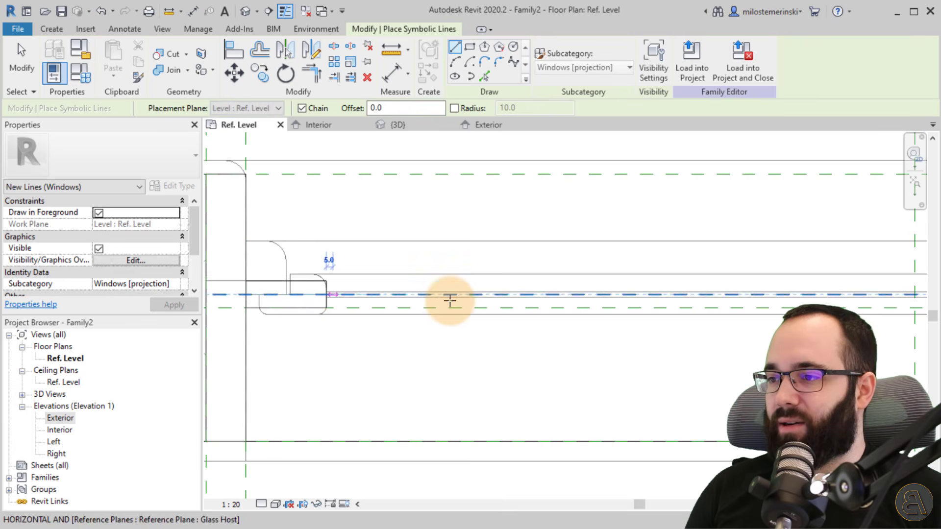
scroll(455, 300, "down", 2)
middle_click_drag(551, 304, 215, 286)
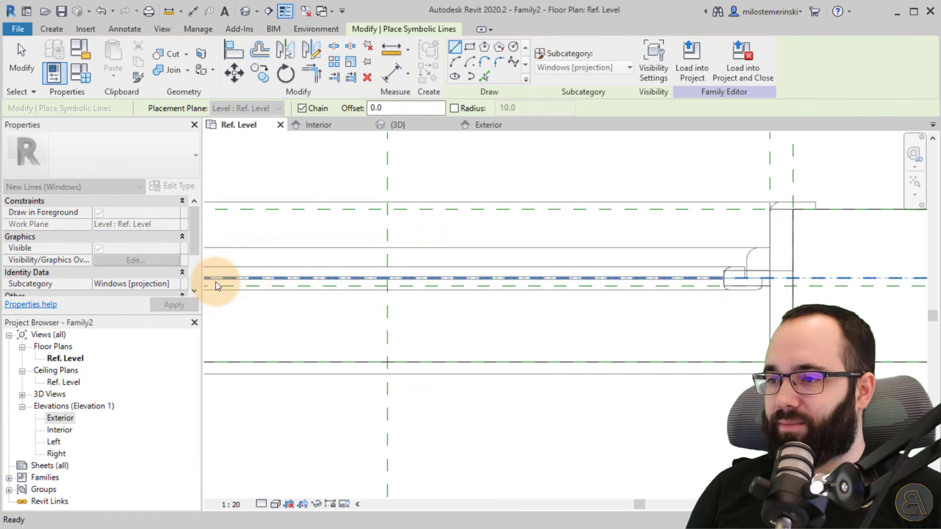
scroll(711, 273, "up", 2)
left_click(717, 272)
key("Escape")
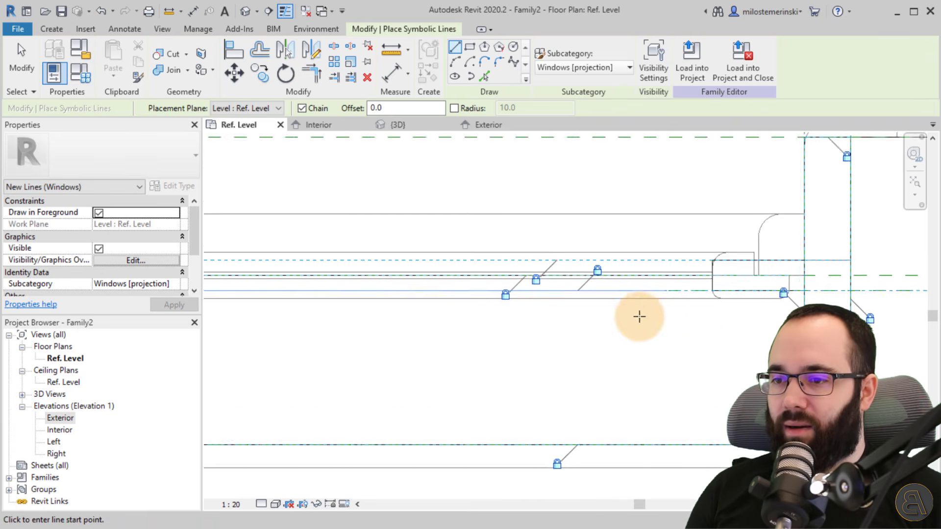
Check the alignment locks and left endpoint of the symbolic glass line where it meets the small rectangle
middle_click_drag(640, 315, 777, 320)
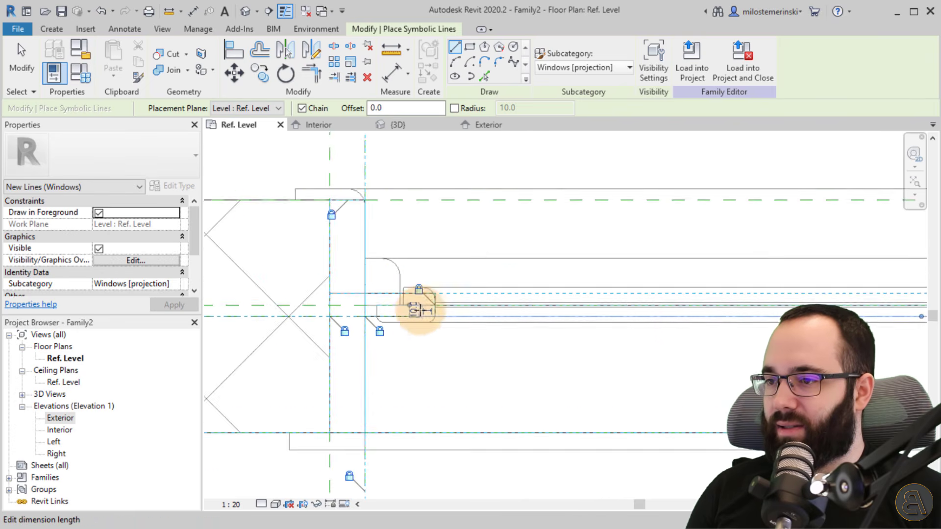
scroll(418, 309, "up", 2)
key("Escape")
left_click(461, 296)
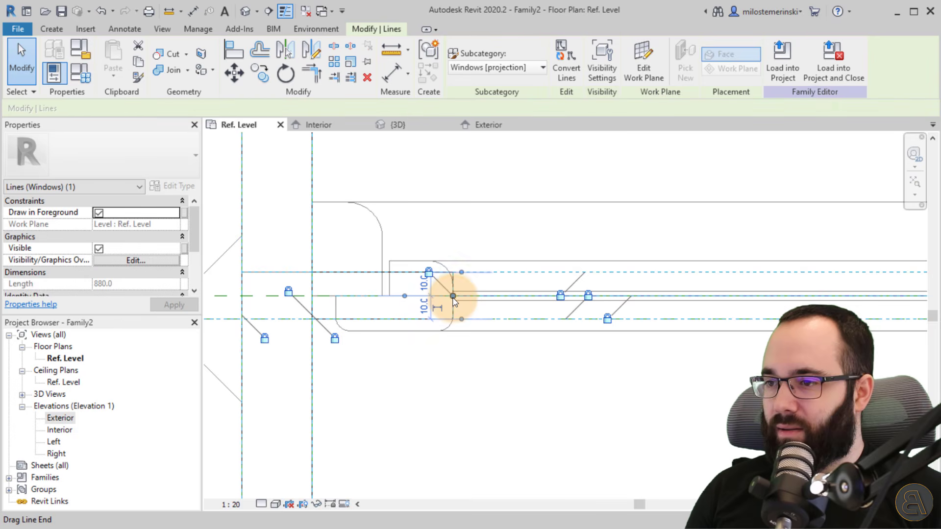
scroll(399, 269, "down", 2)
scroll(399, 270, "down", 1)
middle_click_drag(494, 306, 419, 307)
key("Escape")
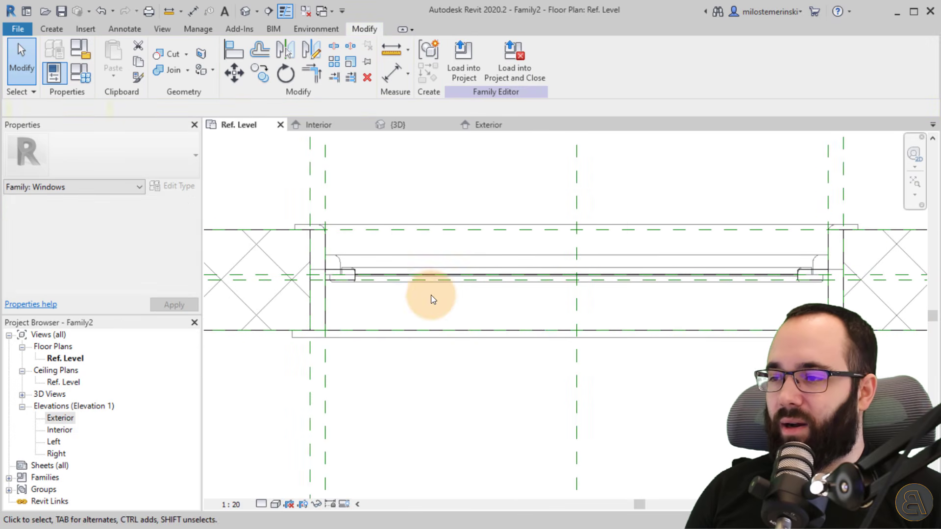
Preview the family's visibility in the Ref. Level plan with Preview Visibility On, and turn the preview off again
left_click(344, 504)
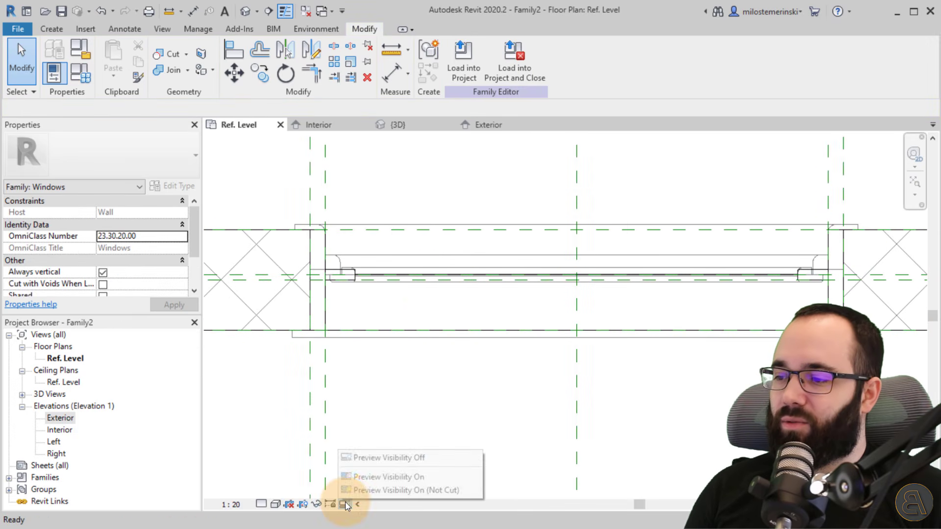
left_click(355, 480)
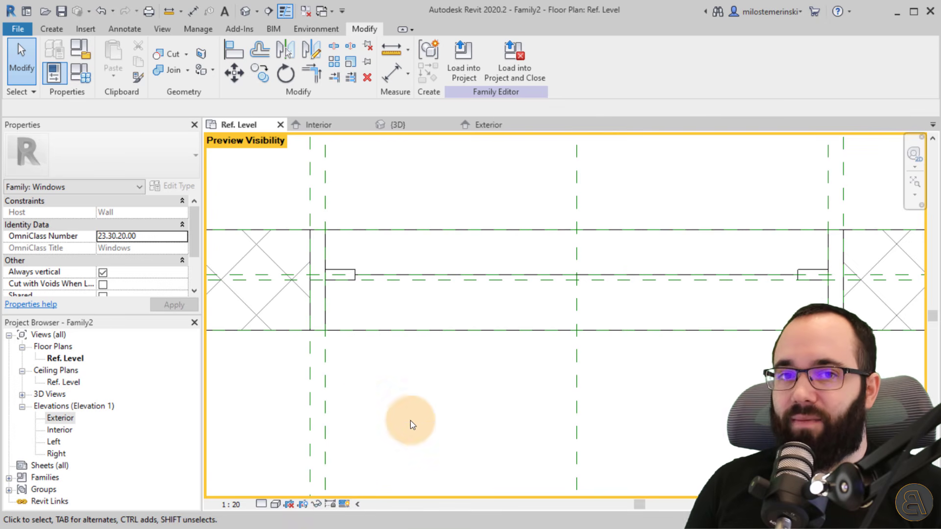
left_click(350, 501)
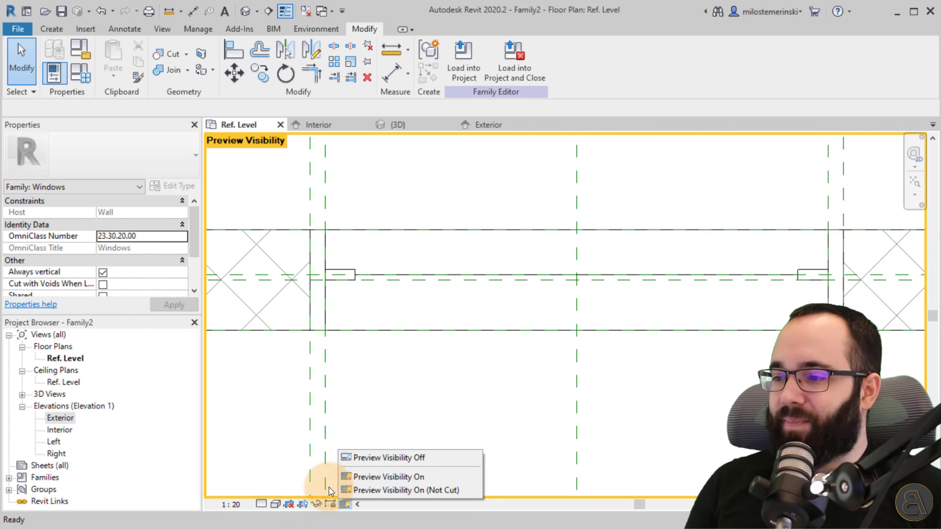
left_click(366, 458)
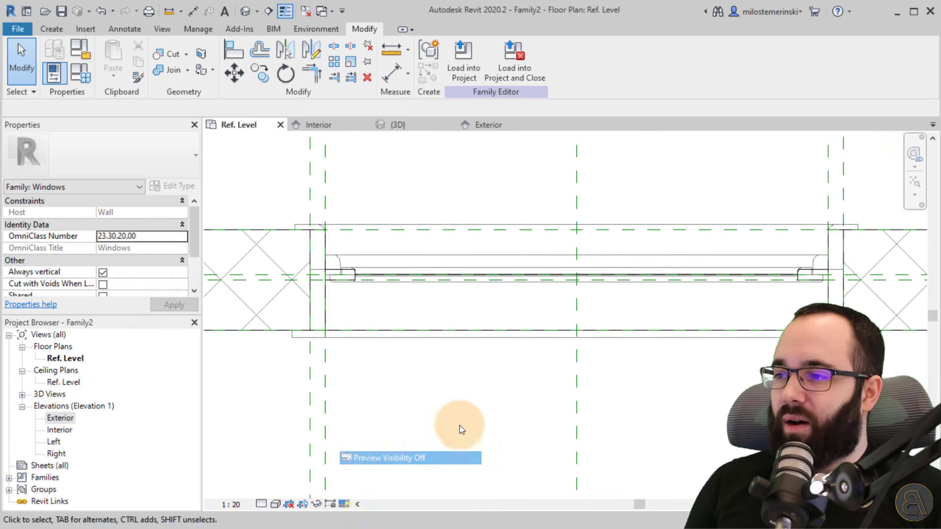
Show the window in the 3D view and create a family type named Window 150x100
left_click(390, 125)
middle_click_drag(489, 216, 340, 284, "shift")
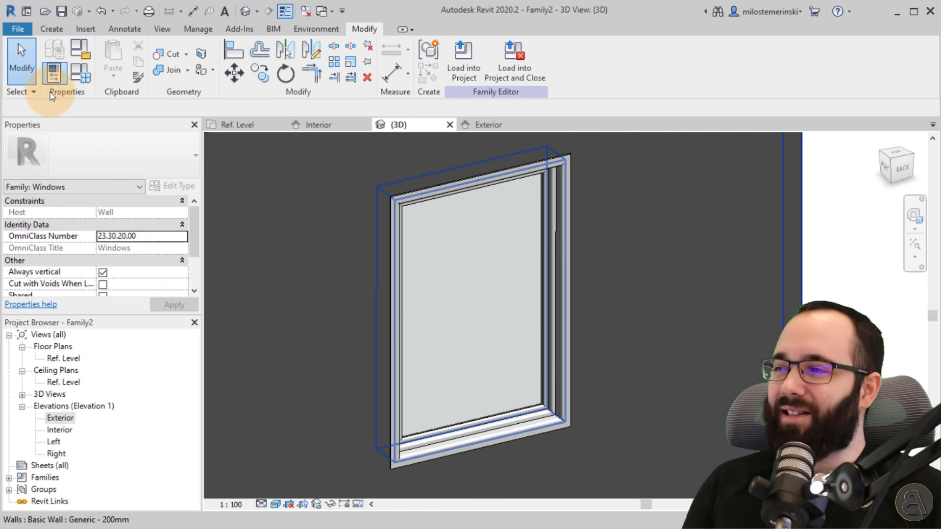
left_click(78, 78)
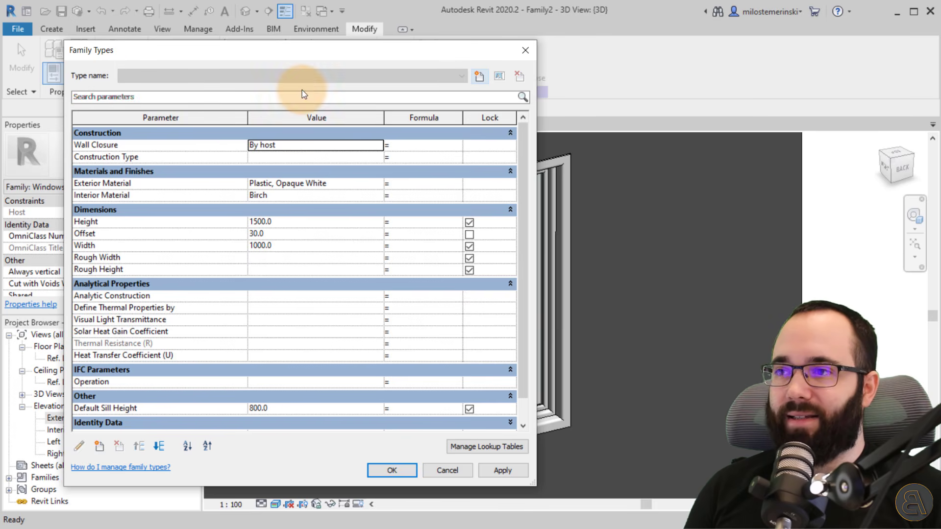
left_click(480, 76)
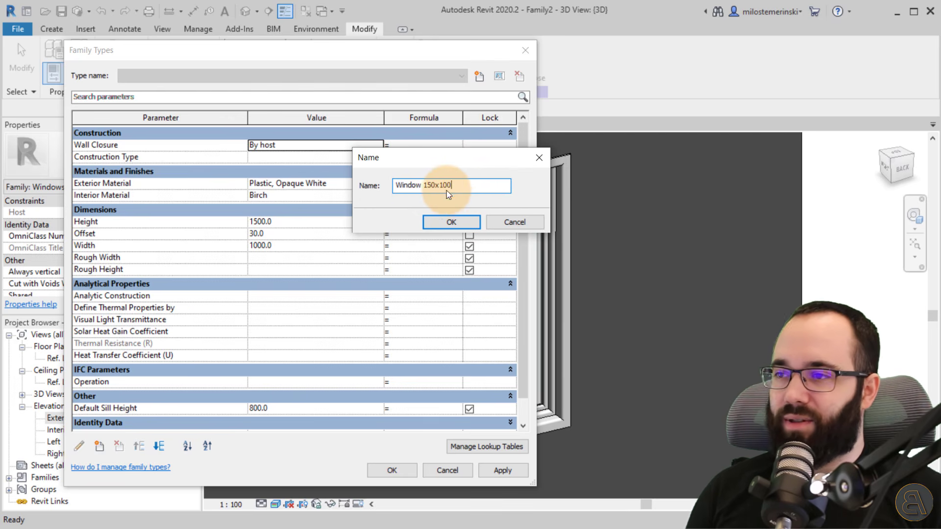
left_click(455, 220)
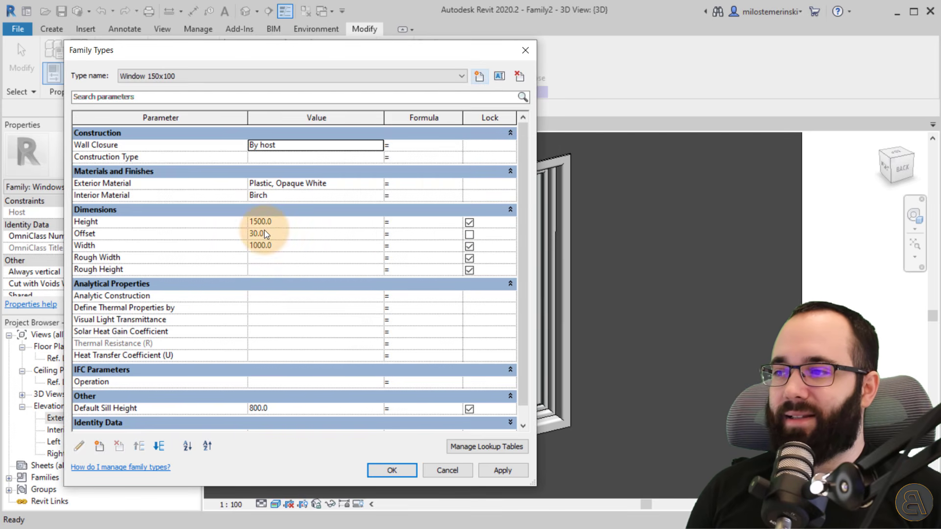
Create a family type named Window 150x120, set its Width to 1200, and apply it
left_click(479, 77)
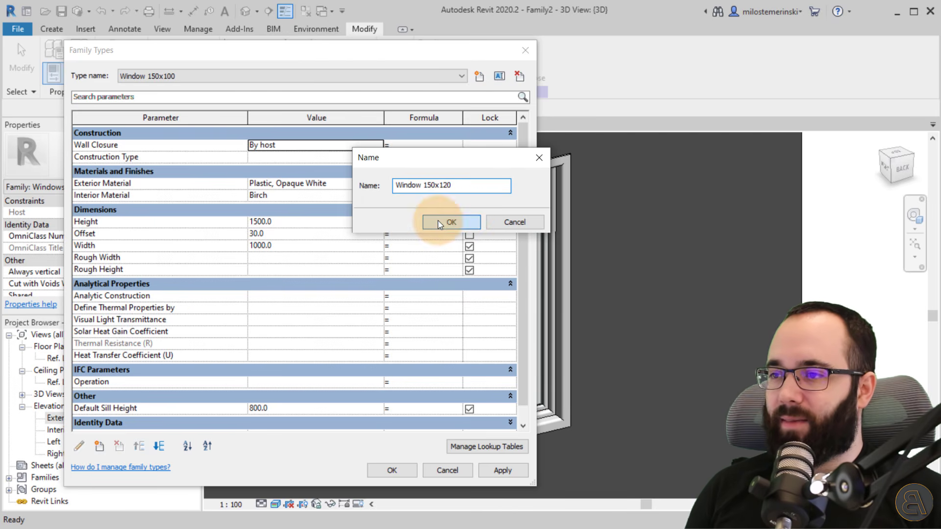
left_click(451, 221)
left_click(287, 246)
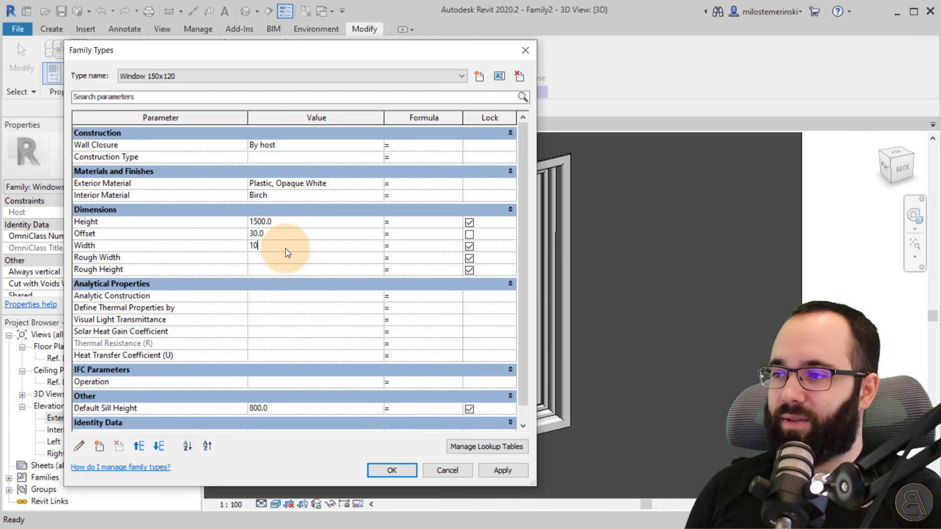
type("1200")
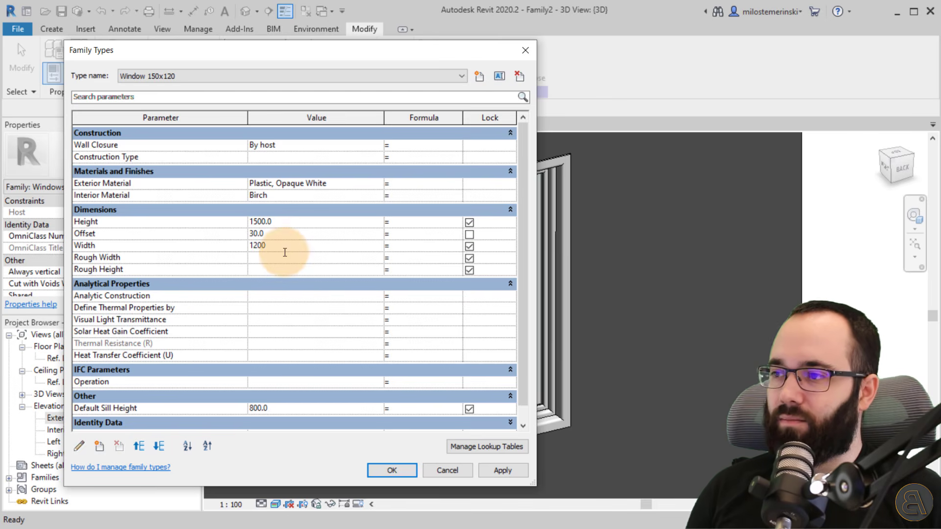
left_click(496, 469)
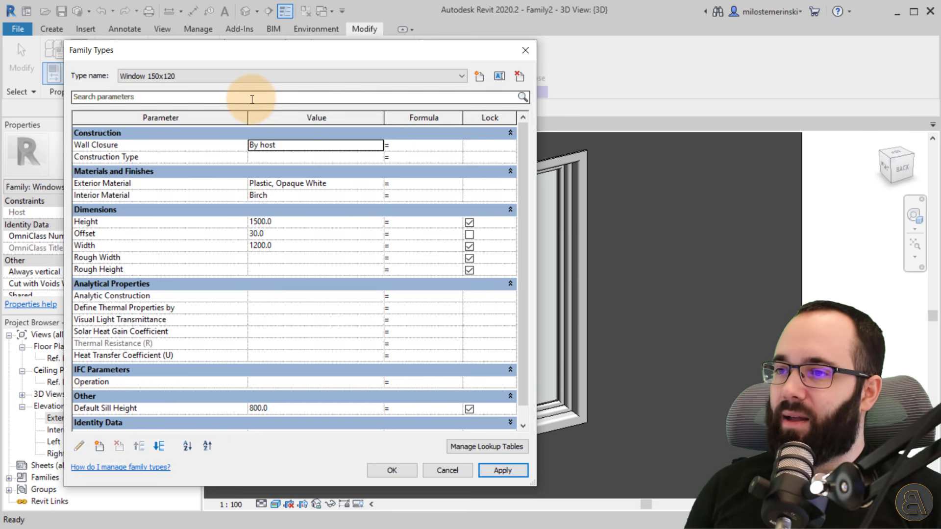
Create a family type named Window 150x80, set its Width to 800, and apply it
left_click(479, 78)
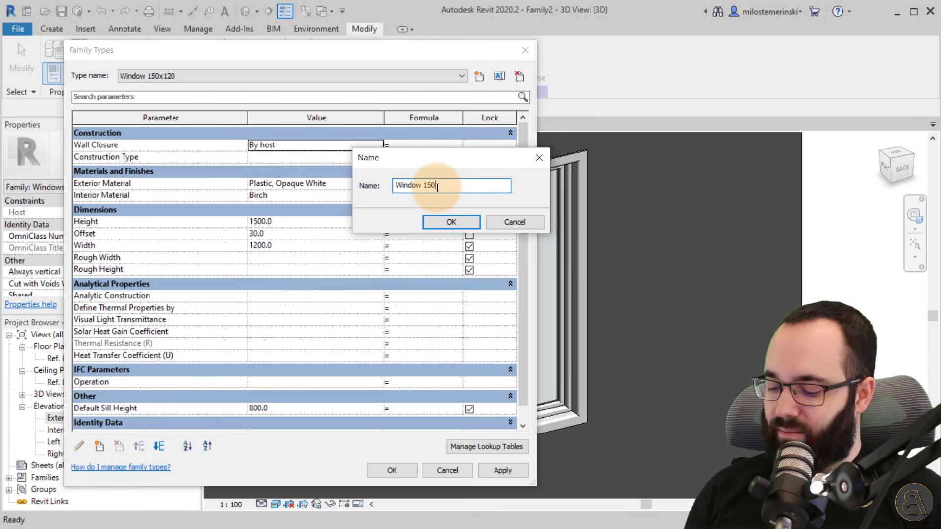
left_click(452, 222)
left_click(308, 247)
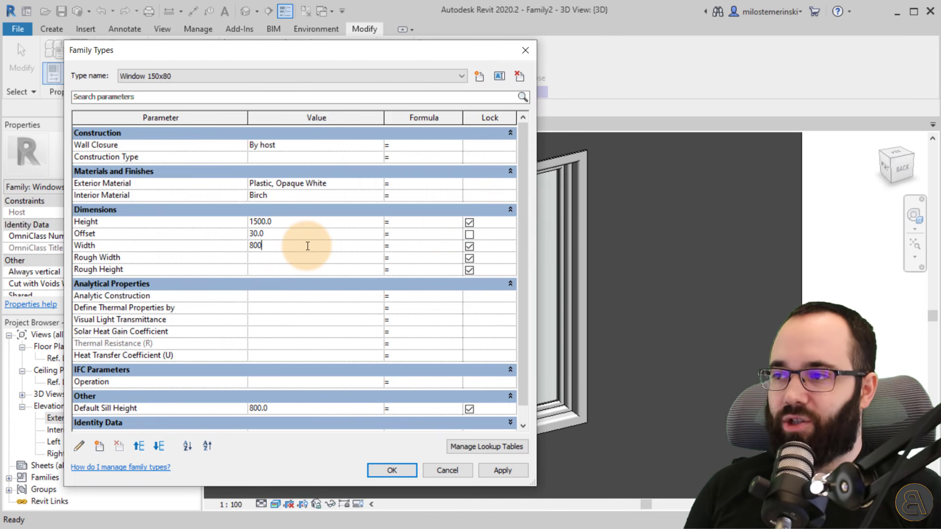
type("800")
left_click(502, 471)
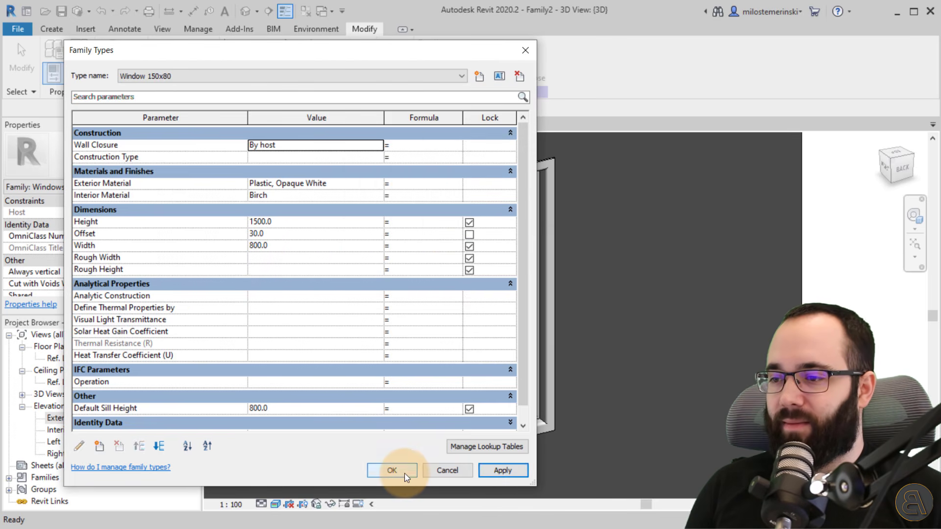
left_click(392, 470)
Narrow the Family Types dialog to expose the model and apply the Window 150x120 type to test it
scroll(472, 307, "down", 2)
middle_click_drag(484, 289, 480, 314)
left_click(91, 81)
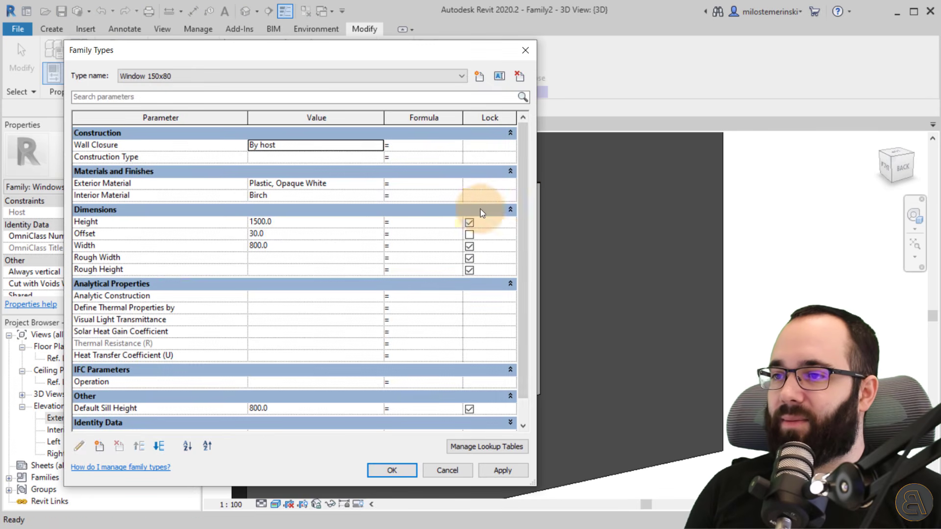
left_click_drag(536, 201, 392, 203)
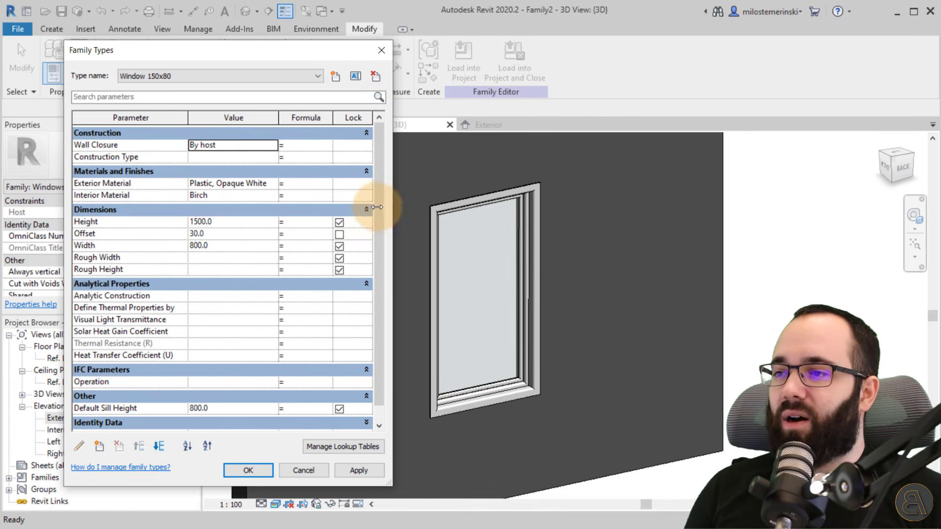
left_click(181, 77)
left_click(162, 96)
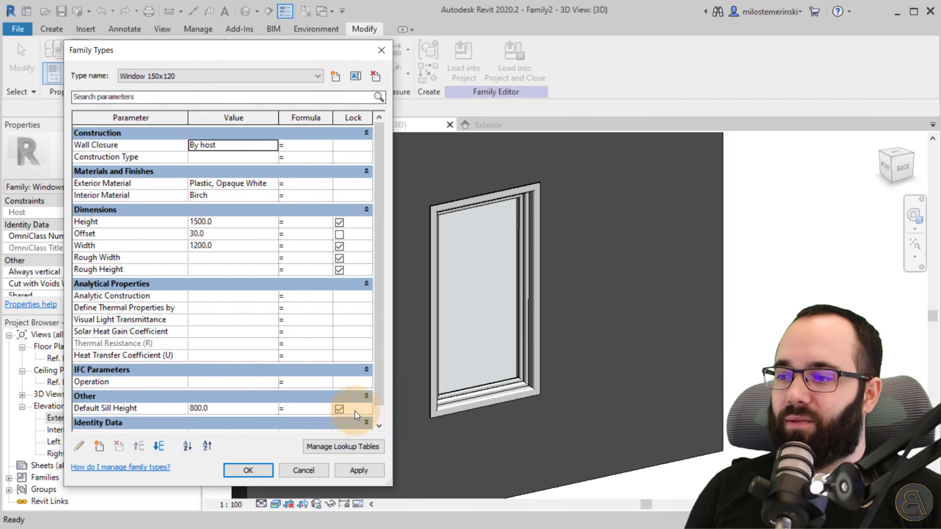
left_click(359, 470)
Apply the Window 150x100 type to the model and accept the family types
left_click(203, 77)
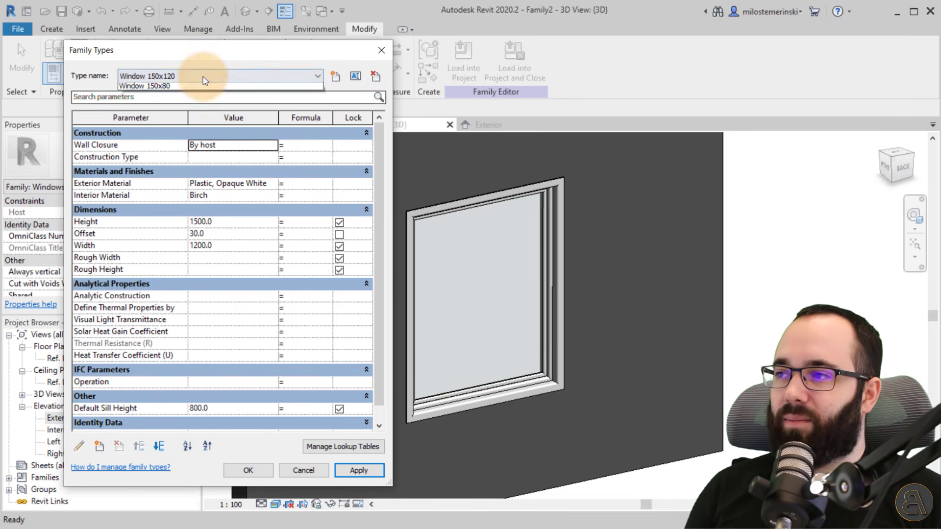
left_click(198, 86)
left_click(363, 468)
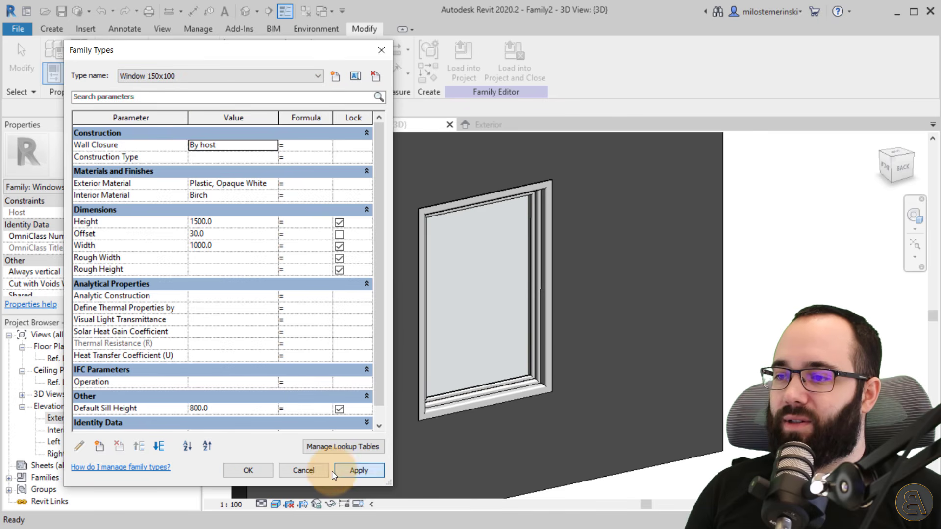
left_click(192, 77)
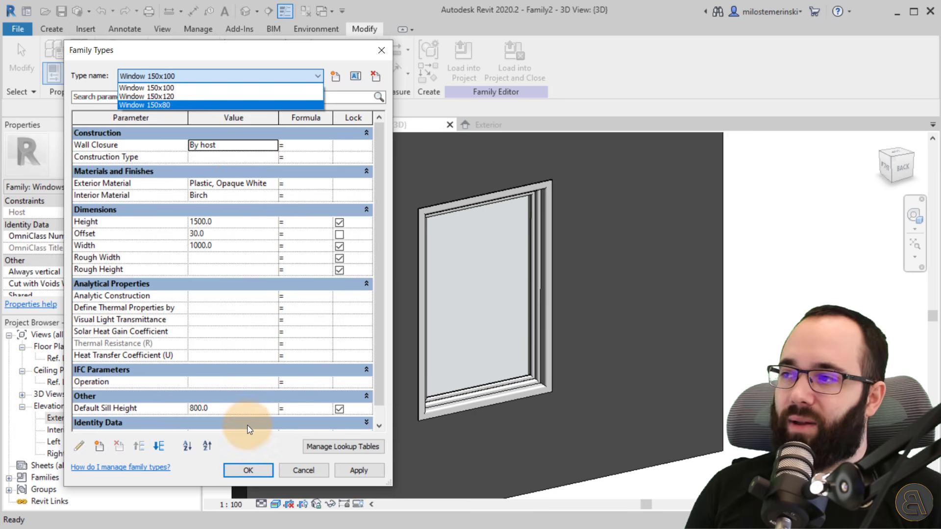
left_click(245, 469)
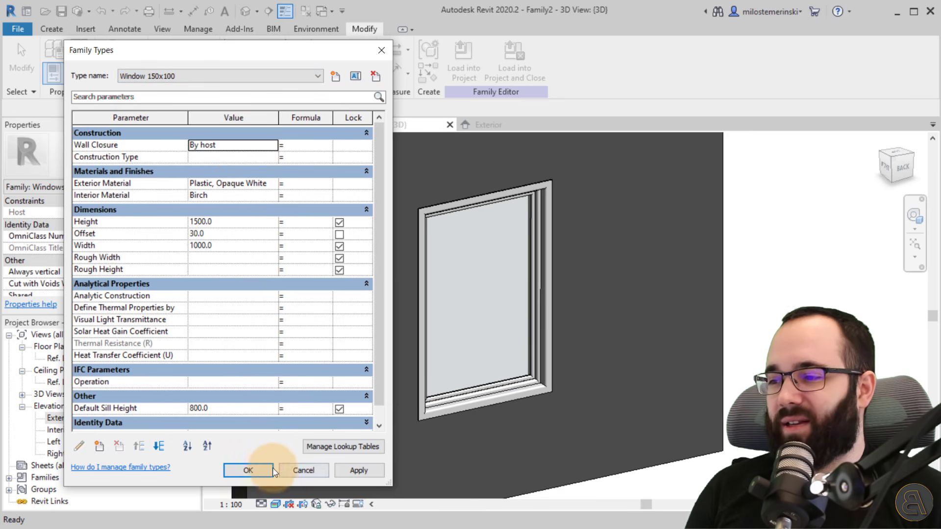
left_click(250, 469)
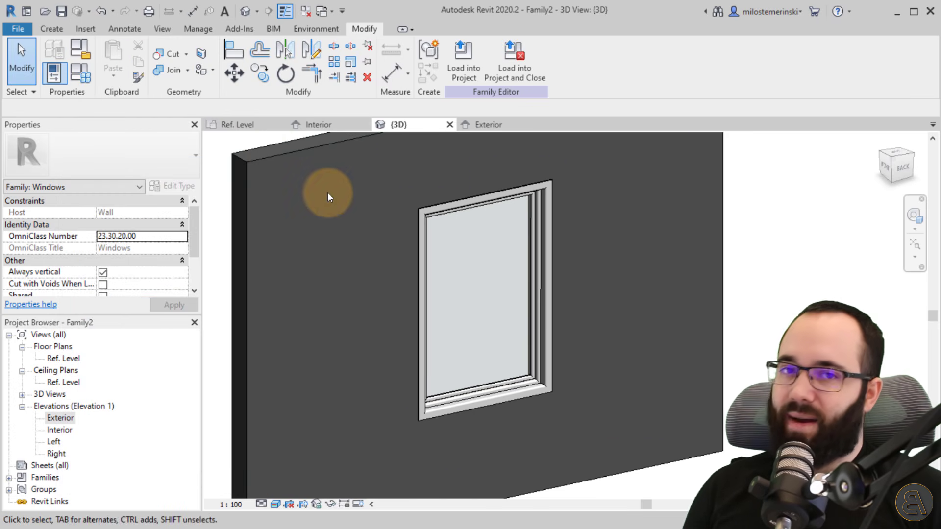